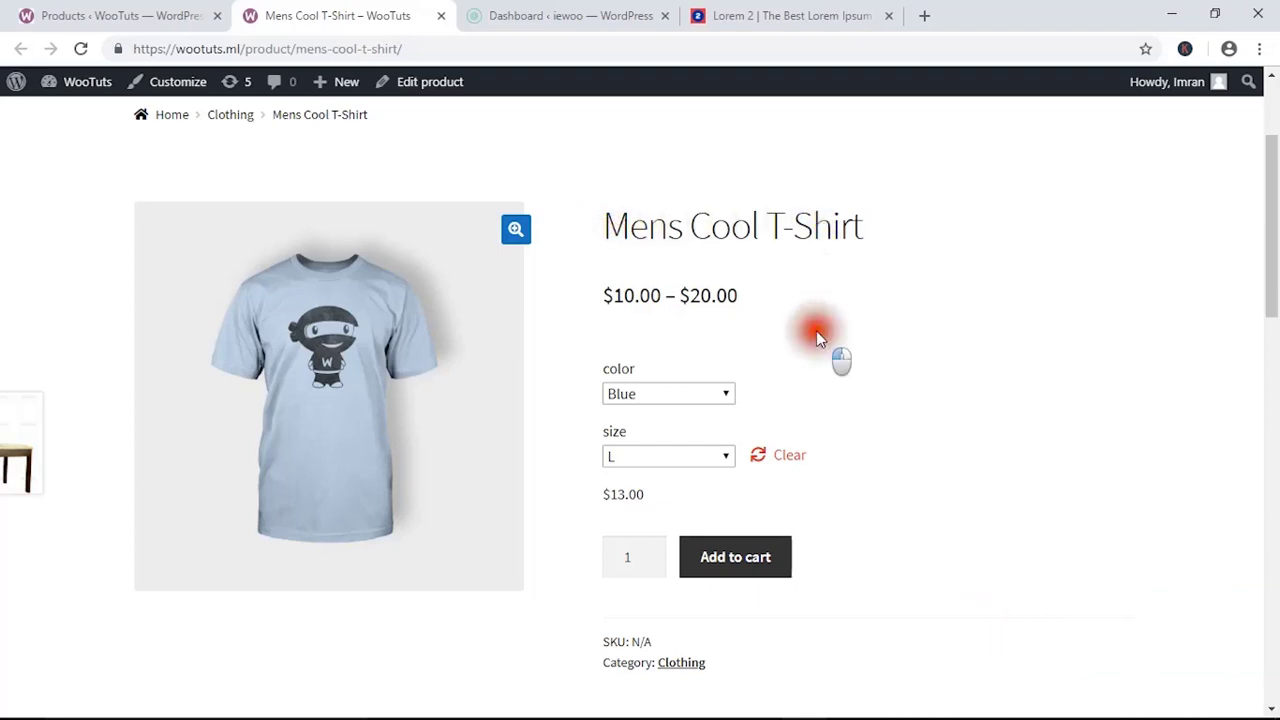
Examine the color and size choices offered for the Mens Cool T-Shirt product.
left_click(703, 394)
left_click(834, 520)
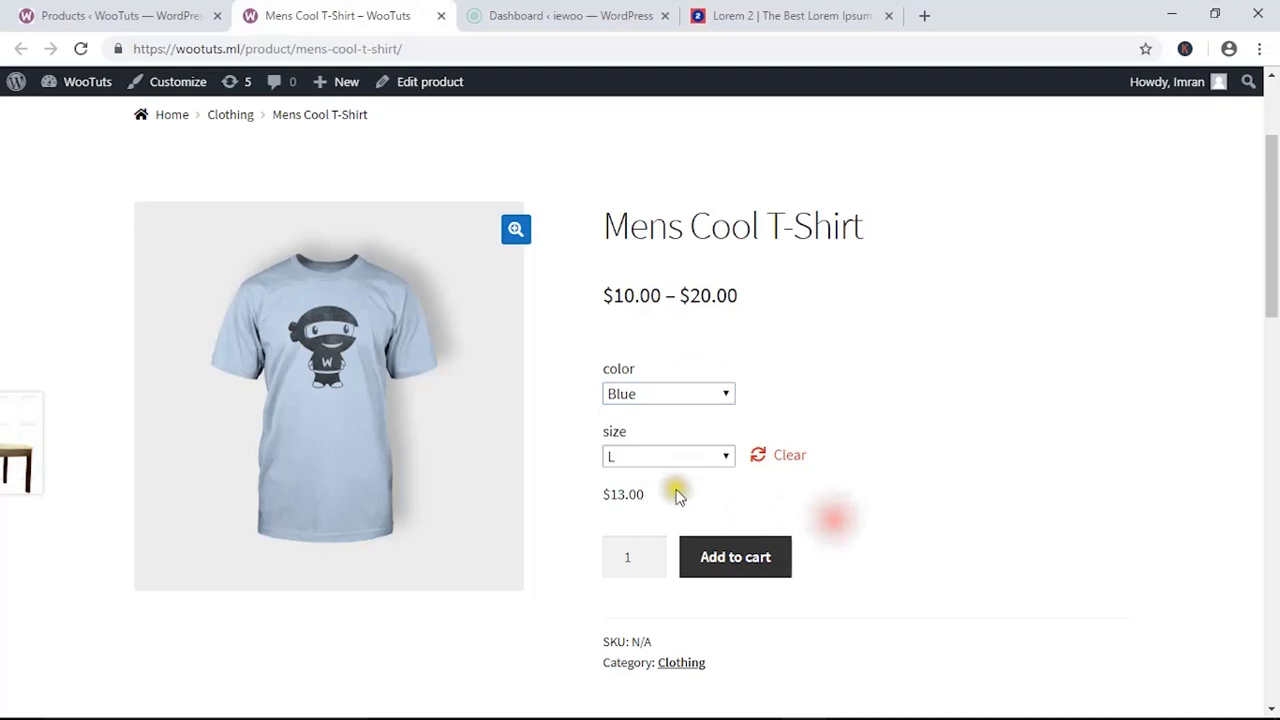
left_click(670, 456)
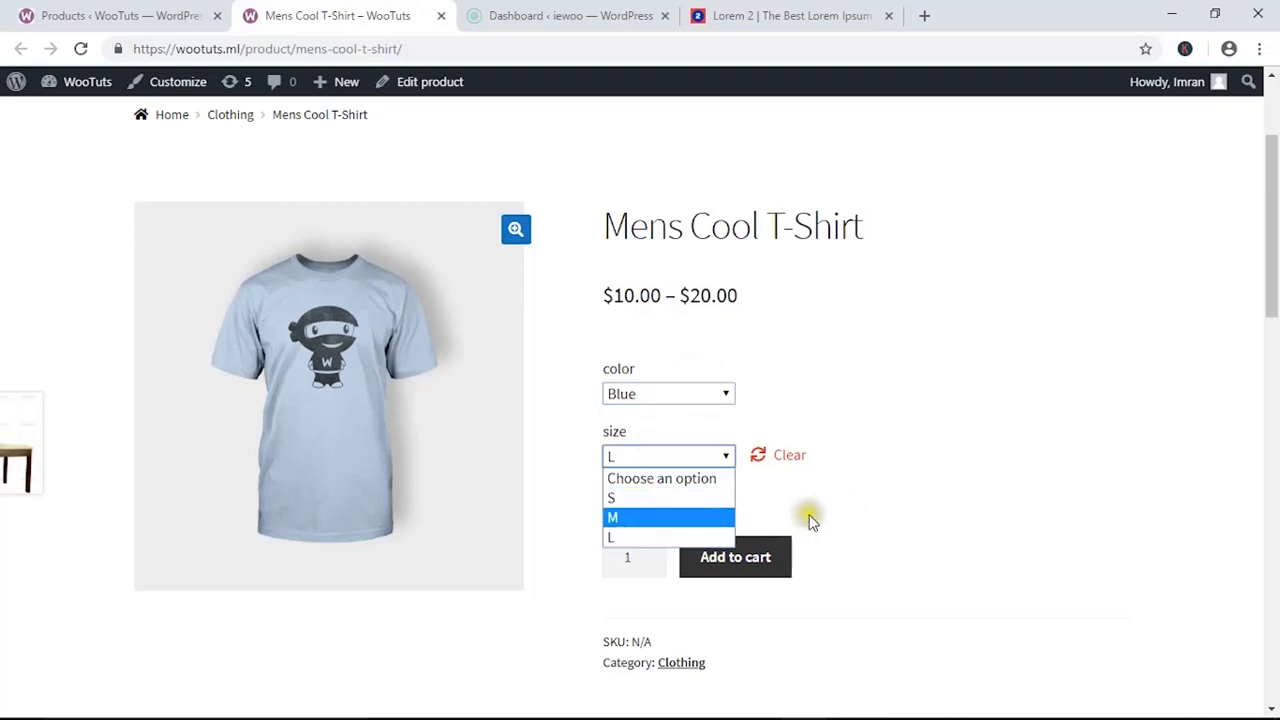
left_click(810, 520)
Preview the T-shirt's color variations by selecting Black, Blue and Green in turn.
left_click(713, 394)
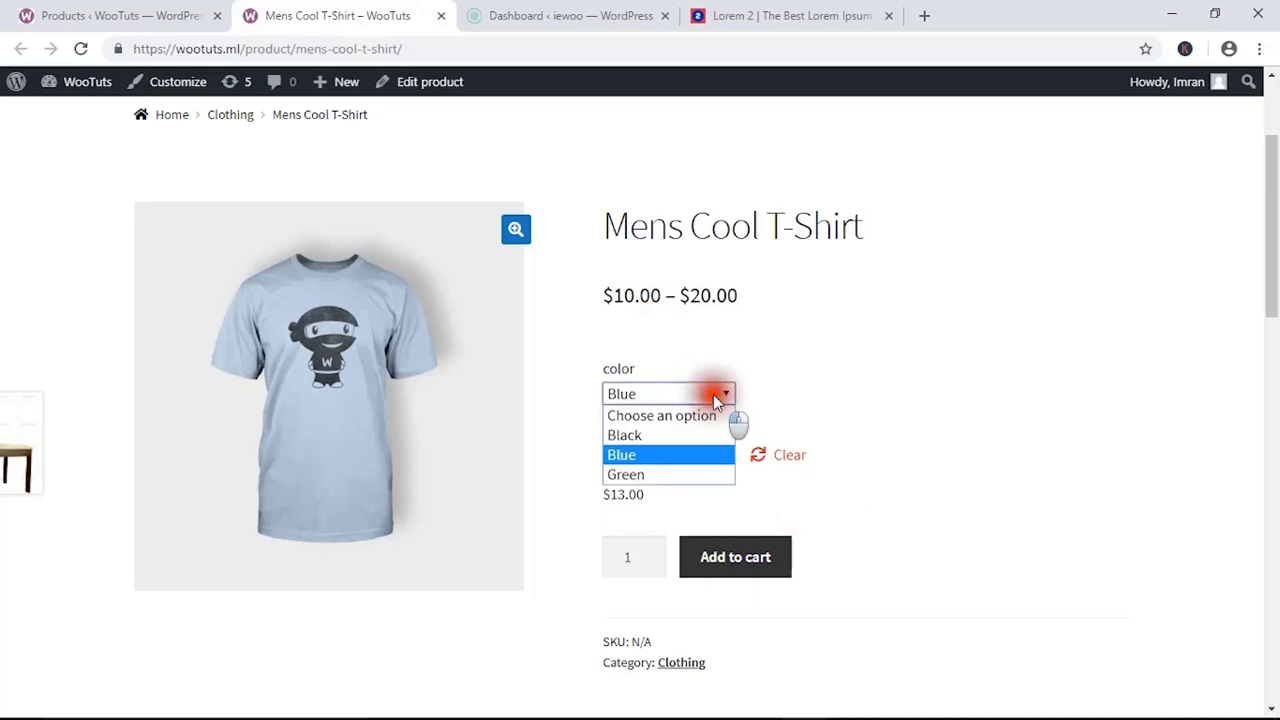
left_click(660, 437)
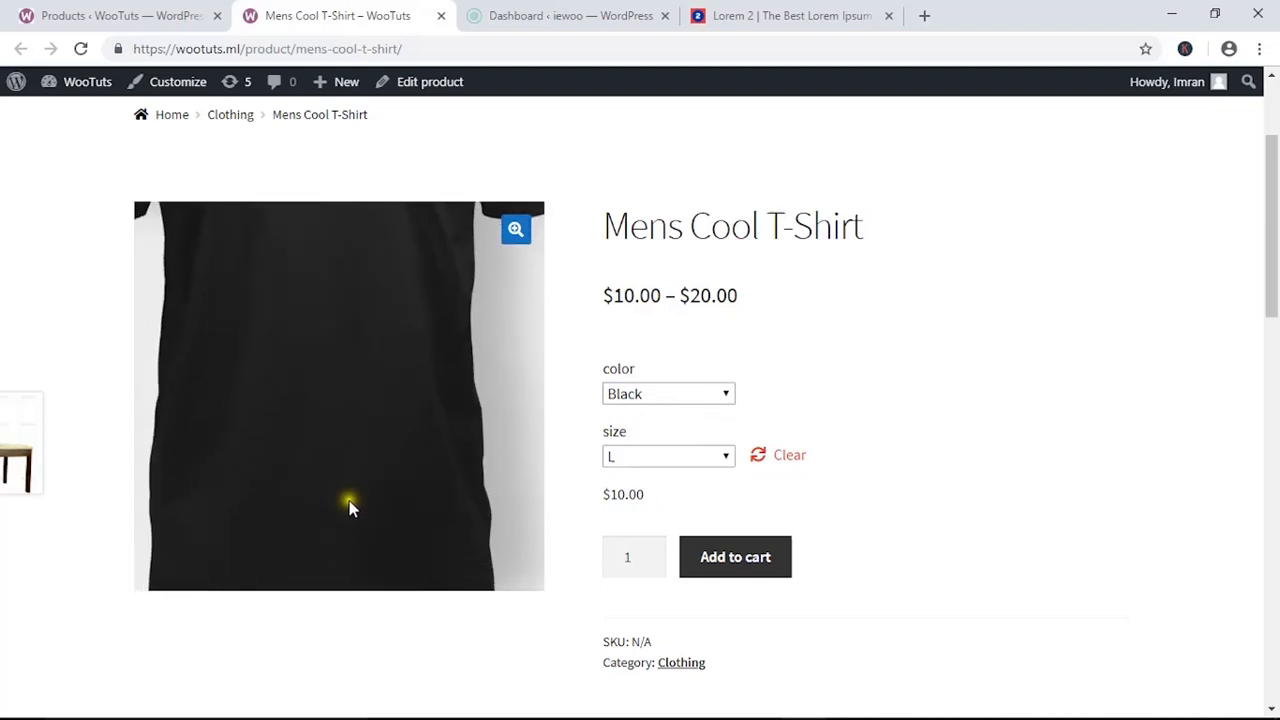
left_click(677, 394)
left_click(630, 455)
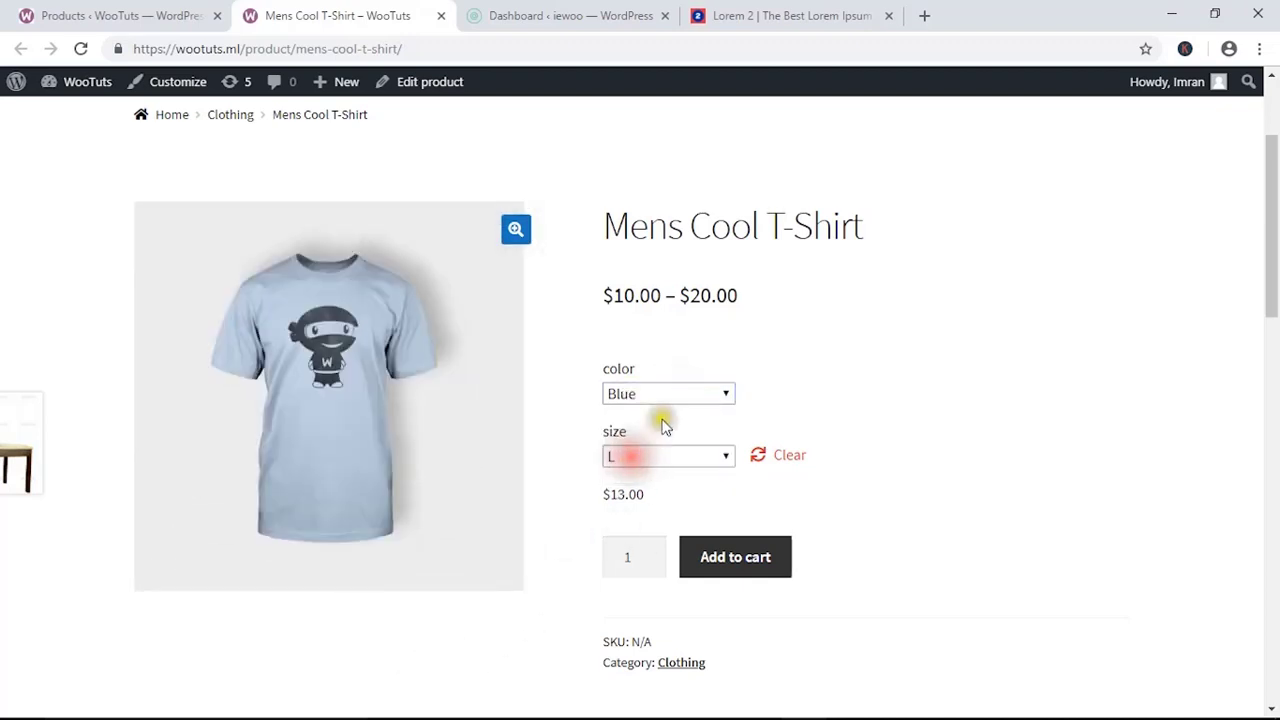
left_click(675, 393)
left_click(642, 471)
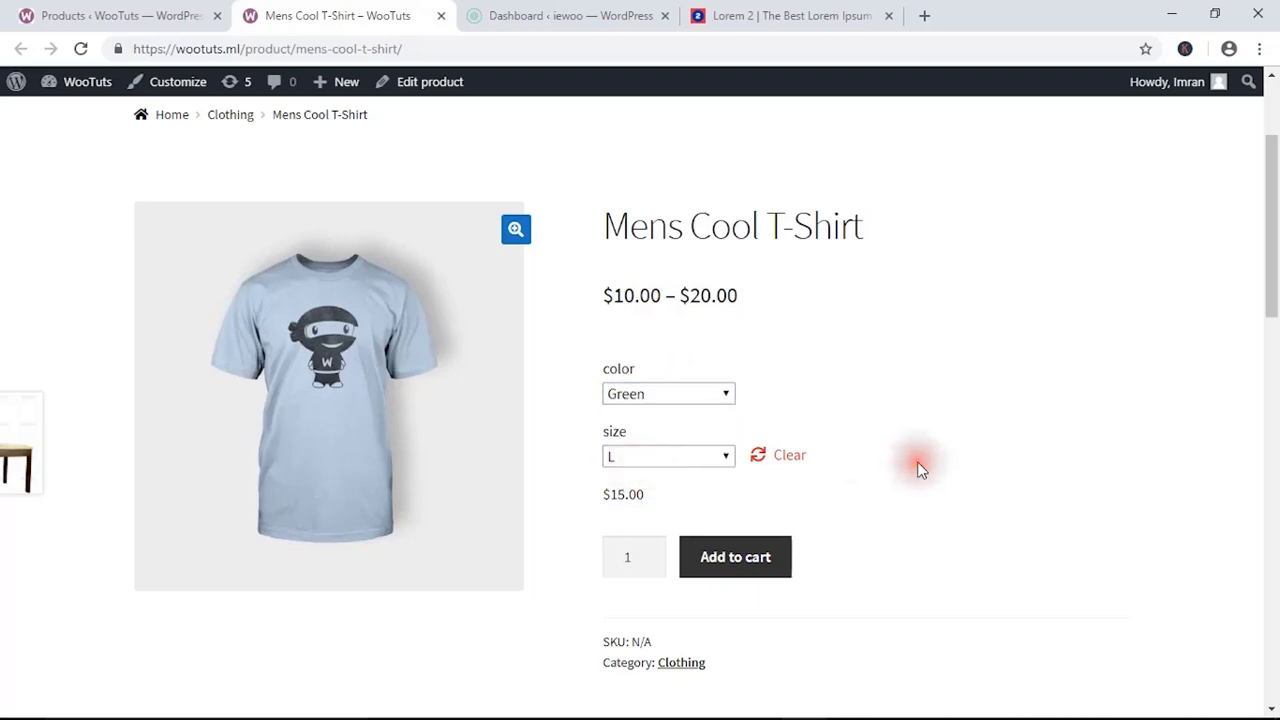
scroll(666, 449, "down", 2)
scroll(690, 380, "up", 2)
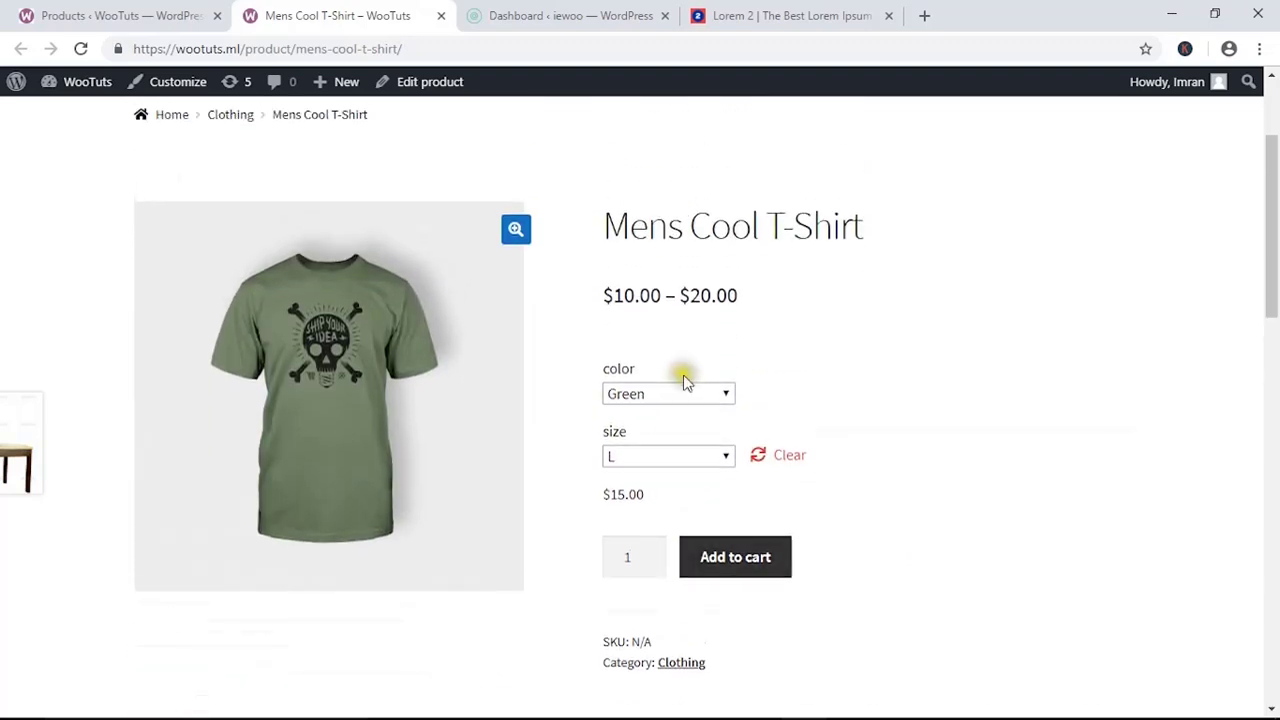
Try sizes S, M and L in turn for the green T-shirt variation.
left_click(716, 462)
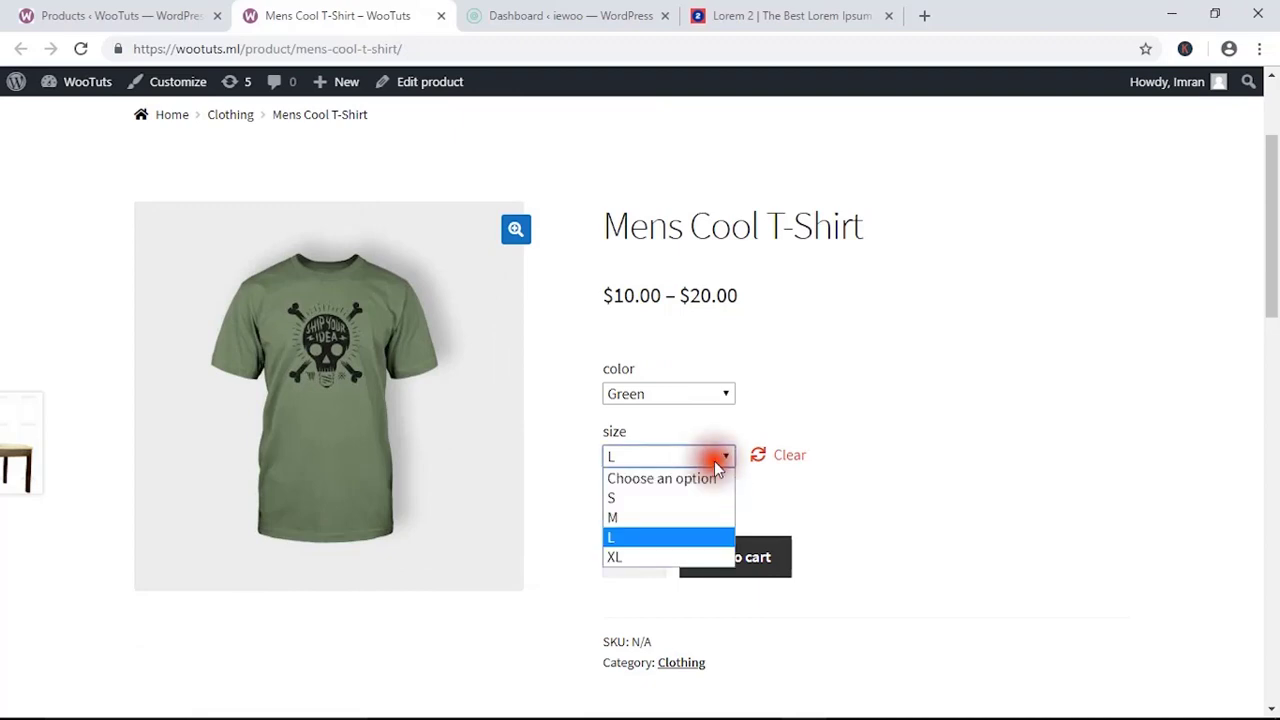
left_click(671, 497)
left_click(715, 461)
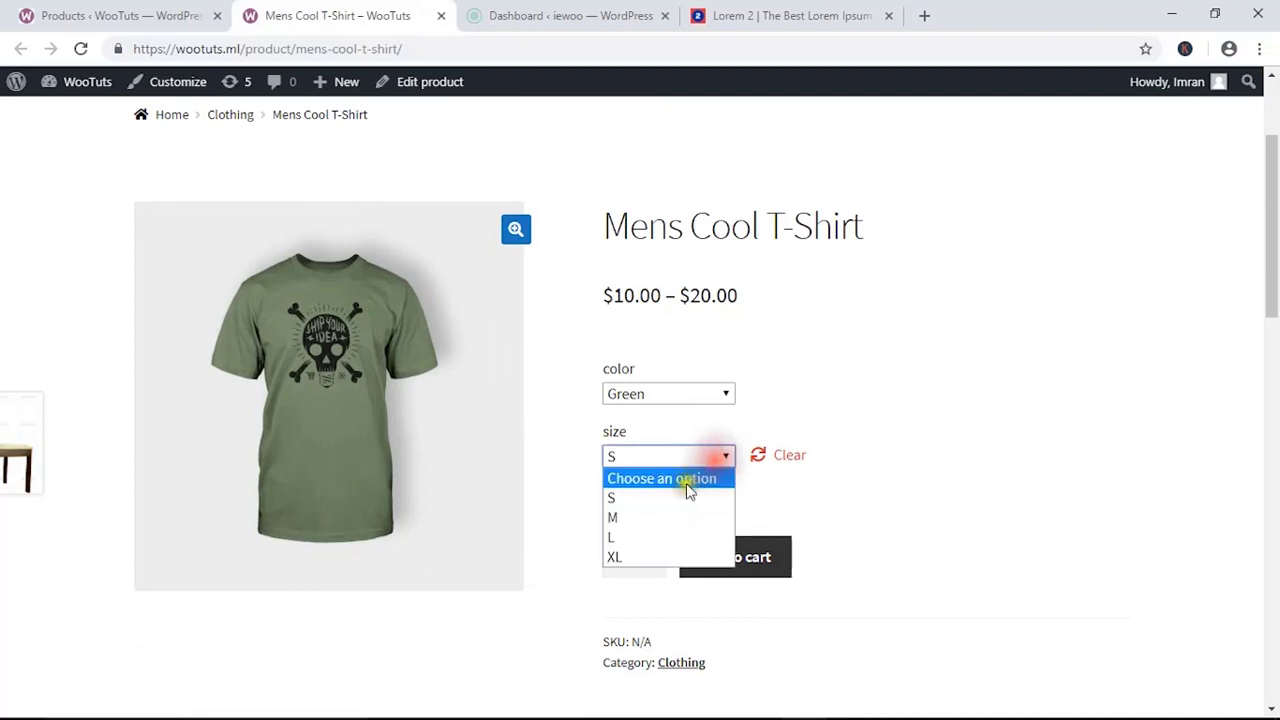
left_click(666, 517)
left_click(688, 458)
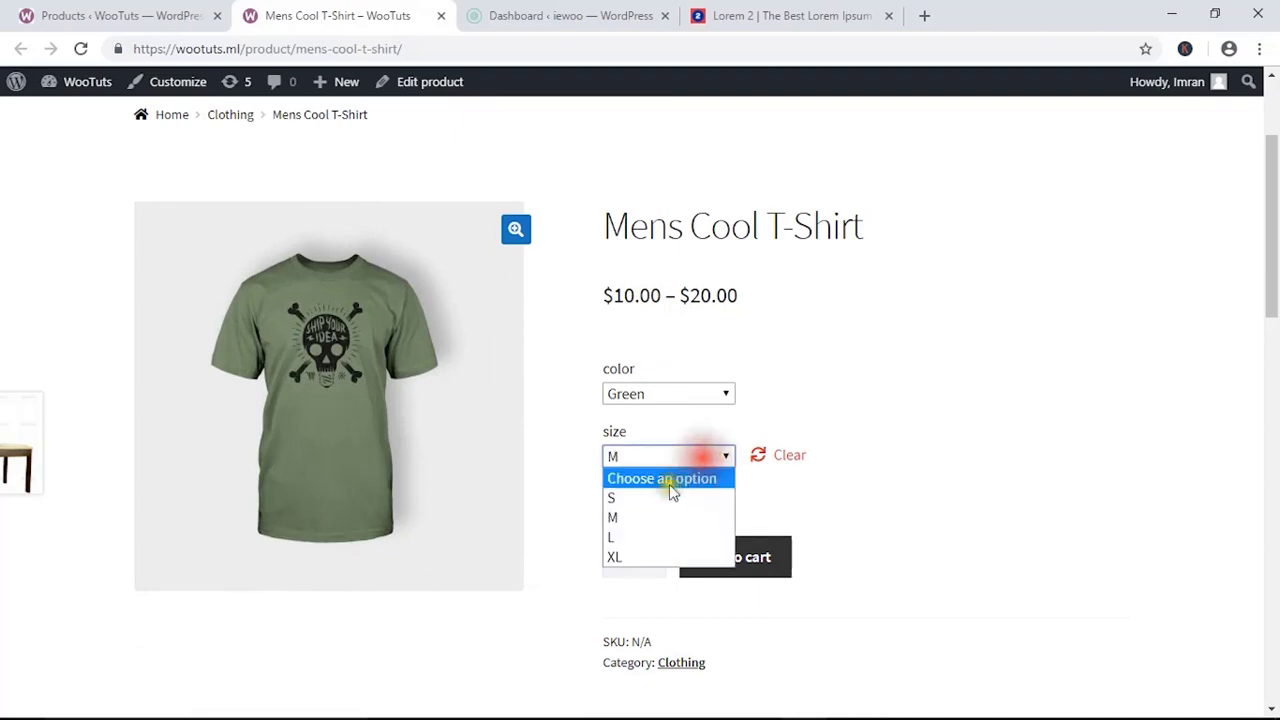
left_click(642, 538)
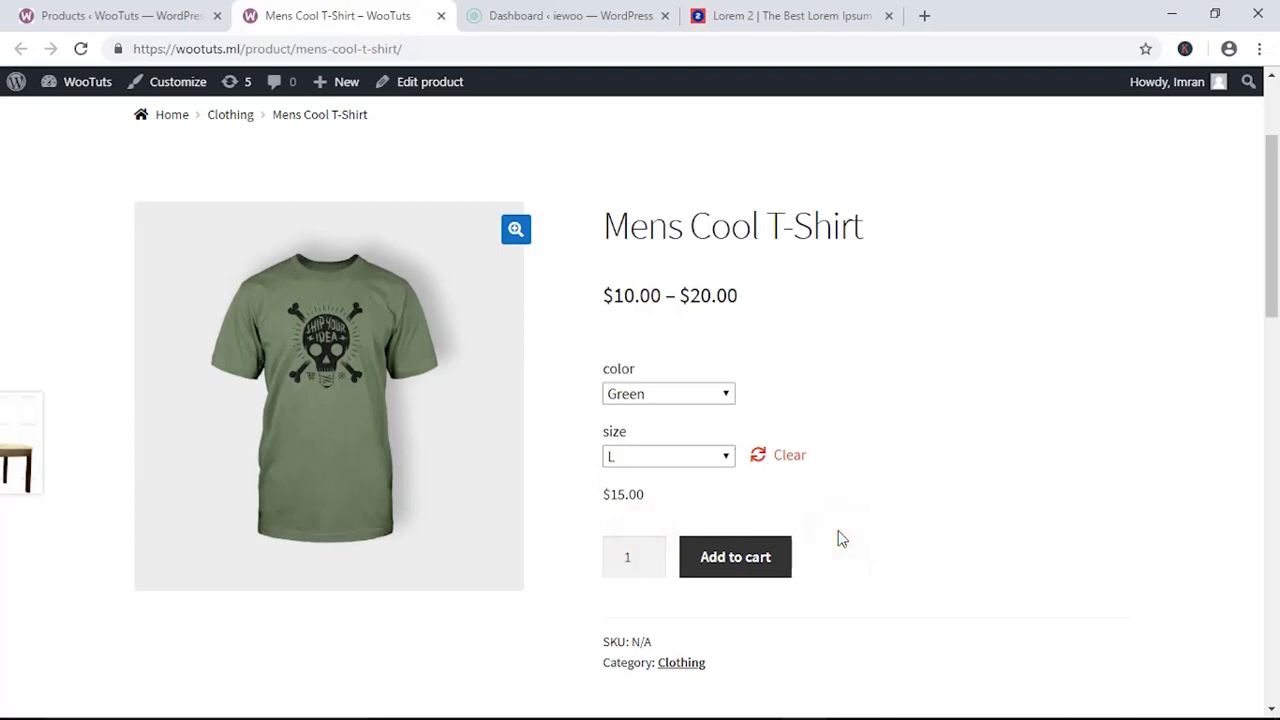
Clear the chosen variation options and select the Black T-shirt in size S.
left_click(779, 461)
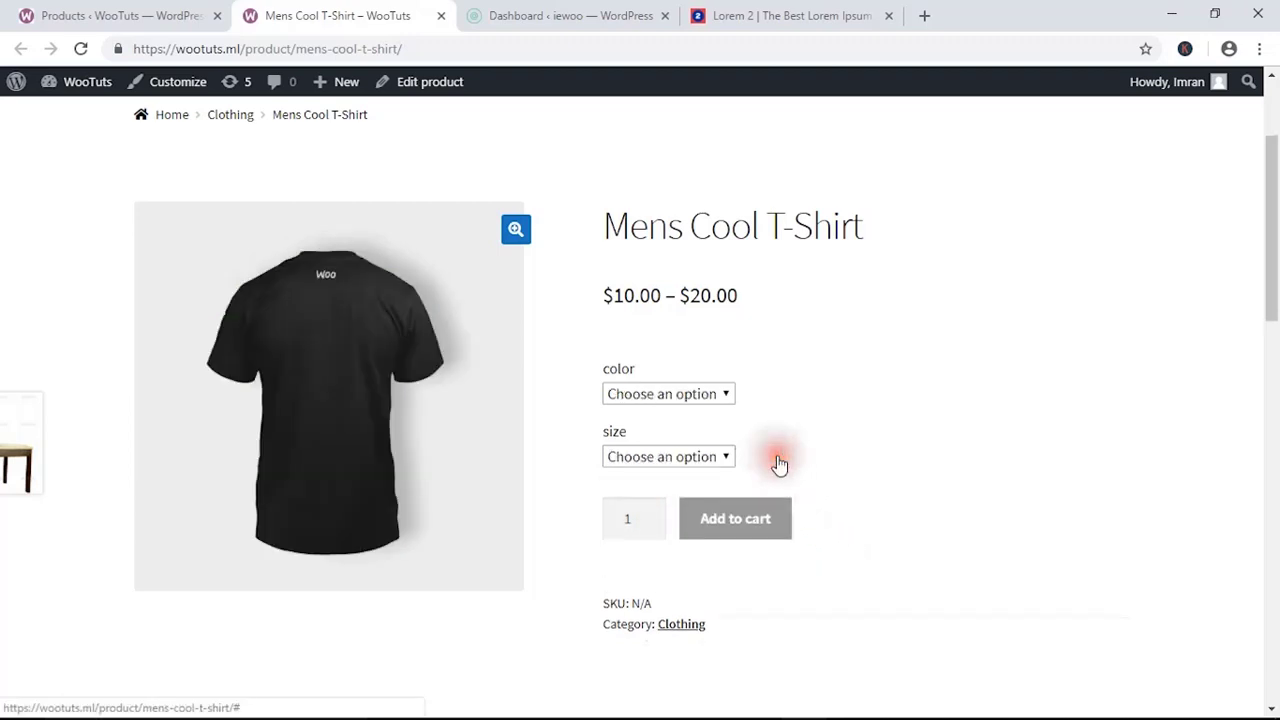
left_click(727, 396)
left_click(705, 432)
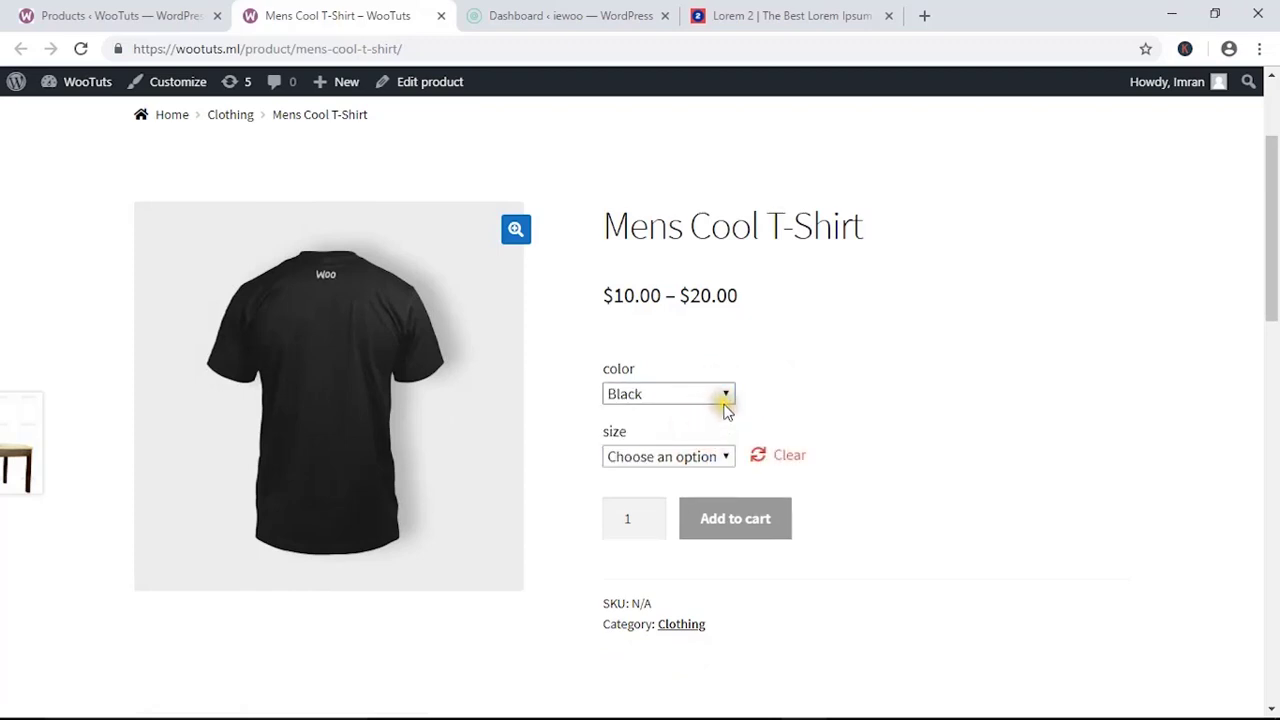
left_click(725, 398)
left_click(686, 449)
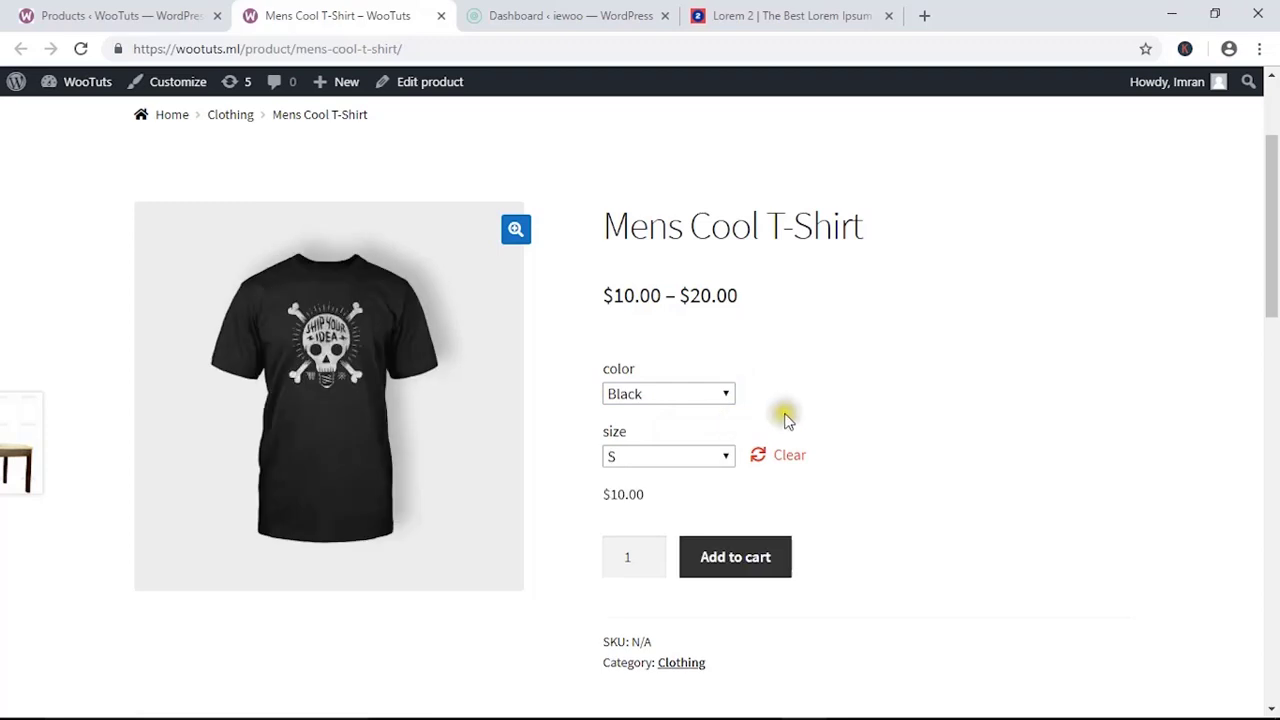
Look at the iewoo dashboard's store sections and review the sample T-shirt's color and size options, keeping Black and S.
left_click(536, 18)
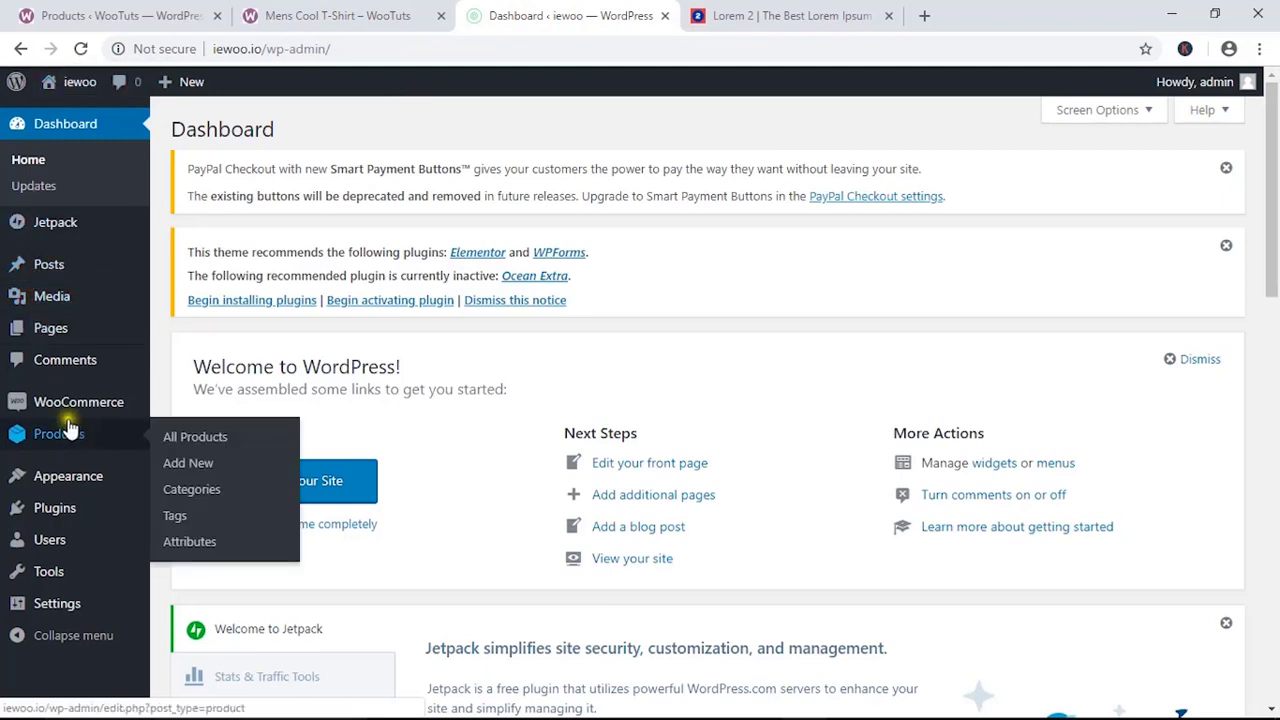
mouse_move(118, 410)
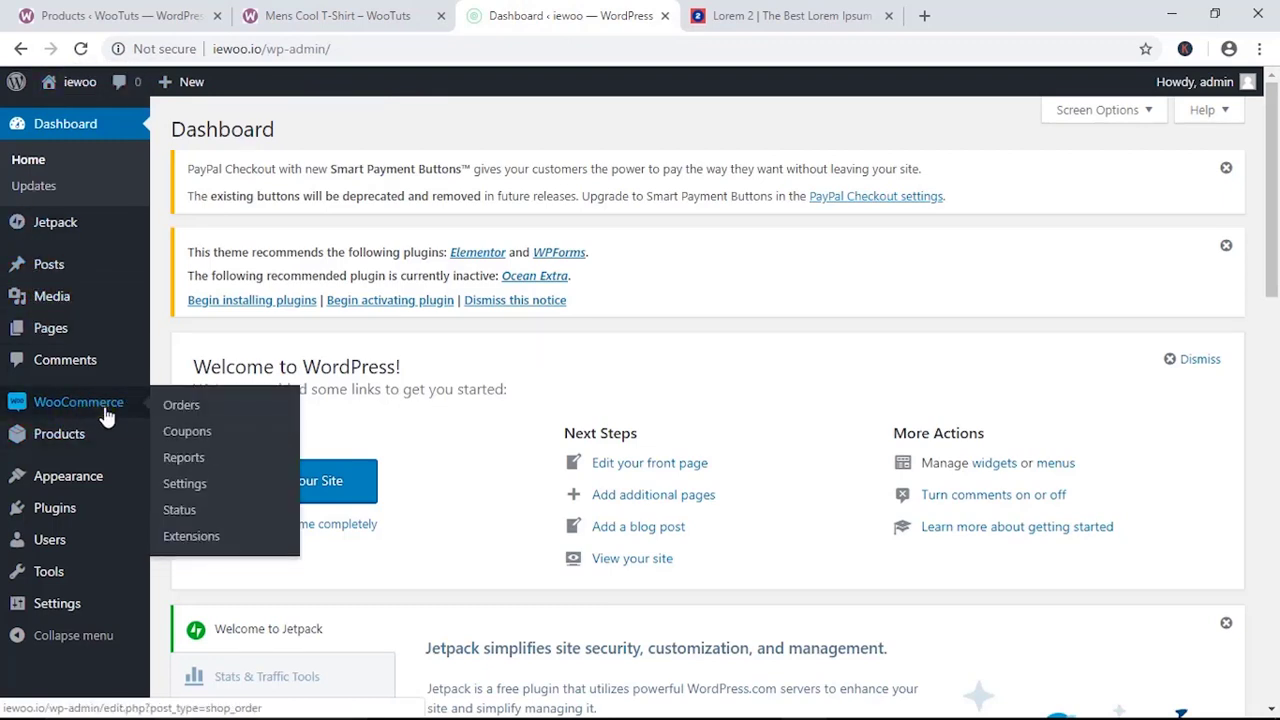
left_click(337, 15)
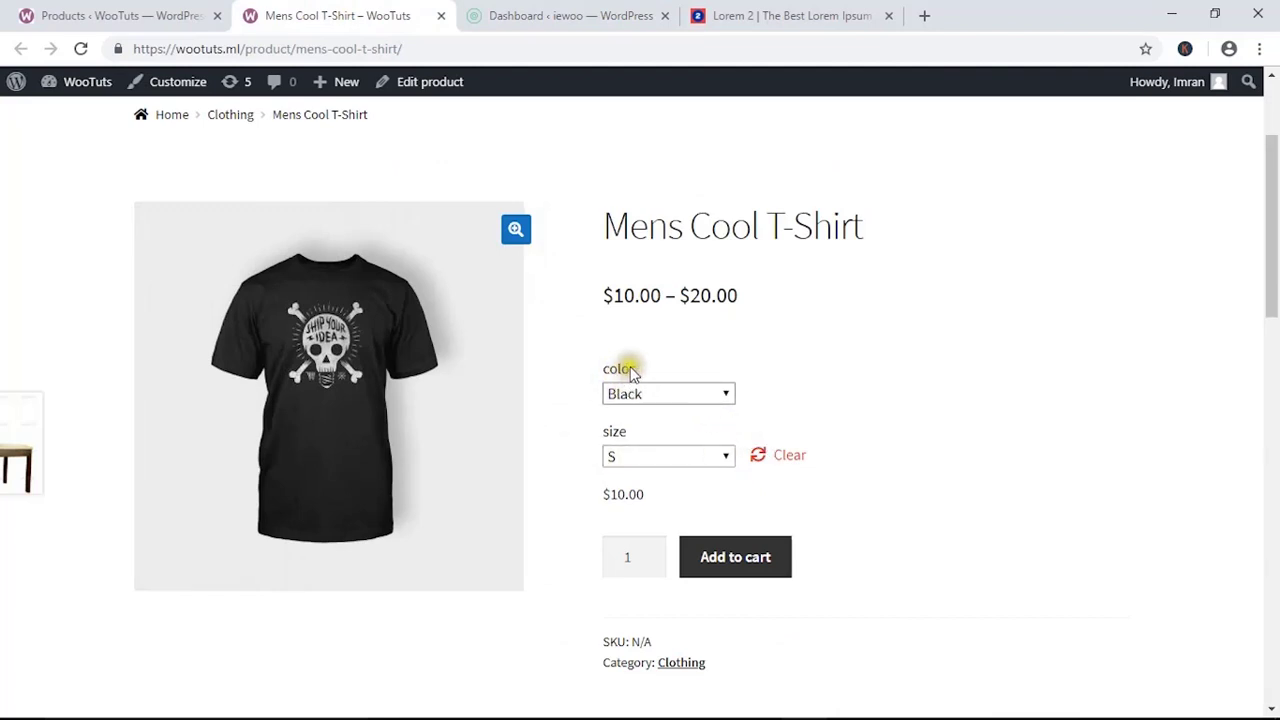
left_click(640, 397)
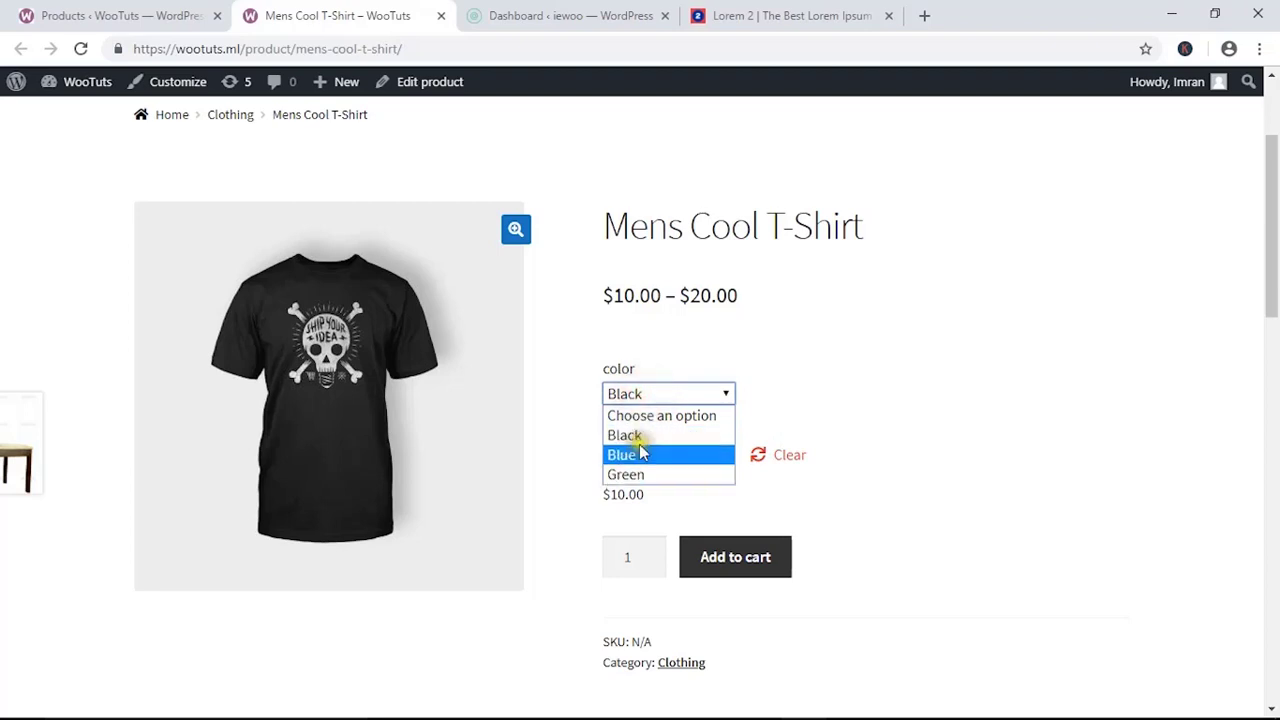
left_click(900, 374)
left_click(671, 452)
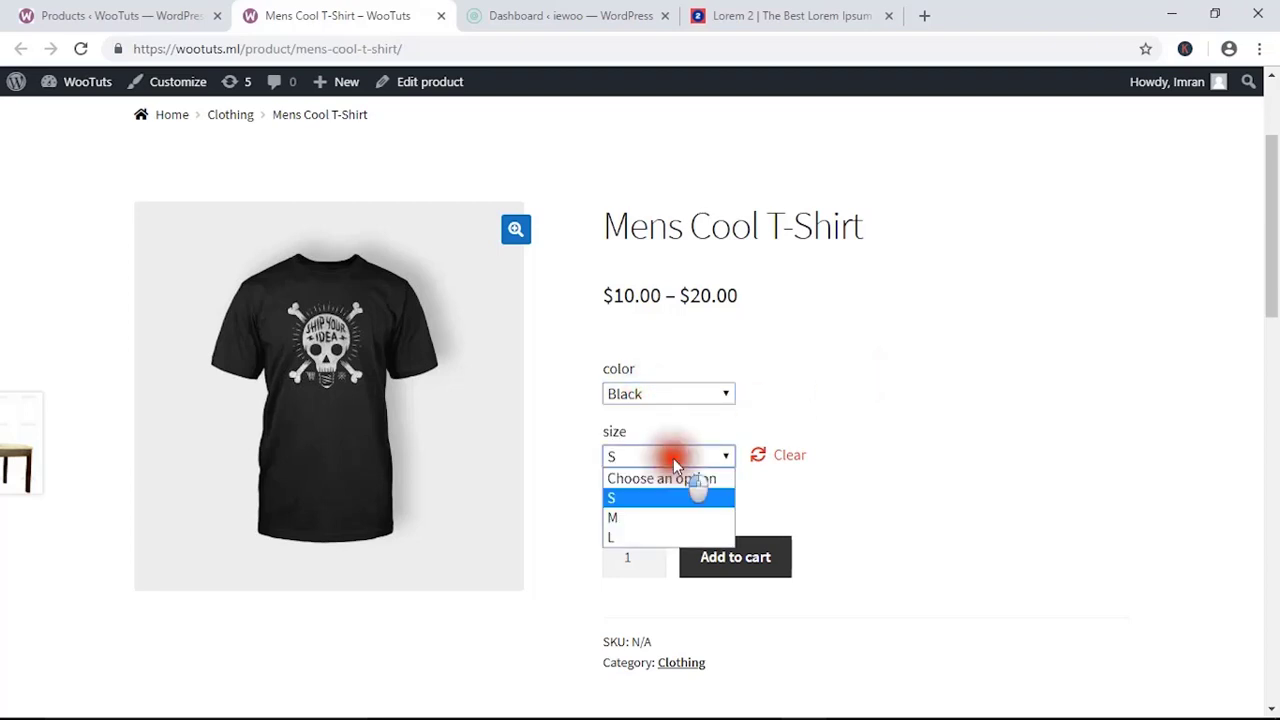
left_click(652, 498)
Open the product attributes page in the iewoo WordPress admin.
left_click(562, 16)
mouse_move(117, 449)
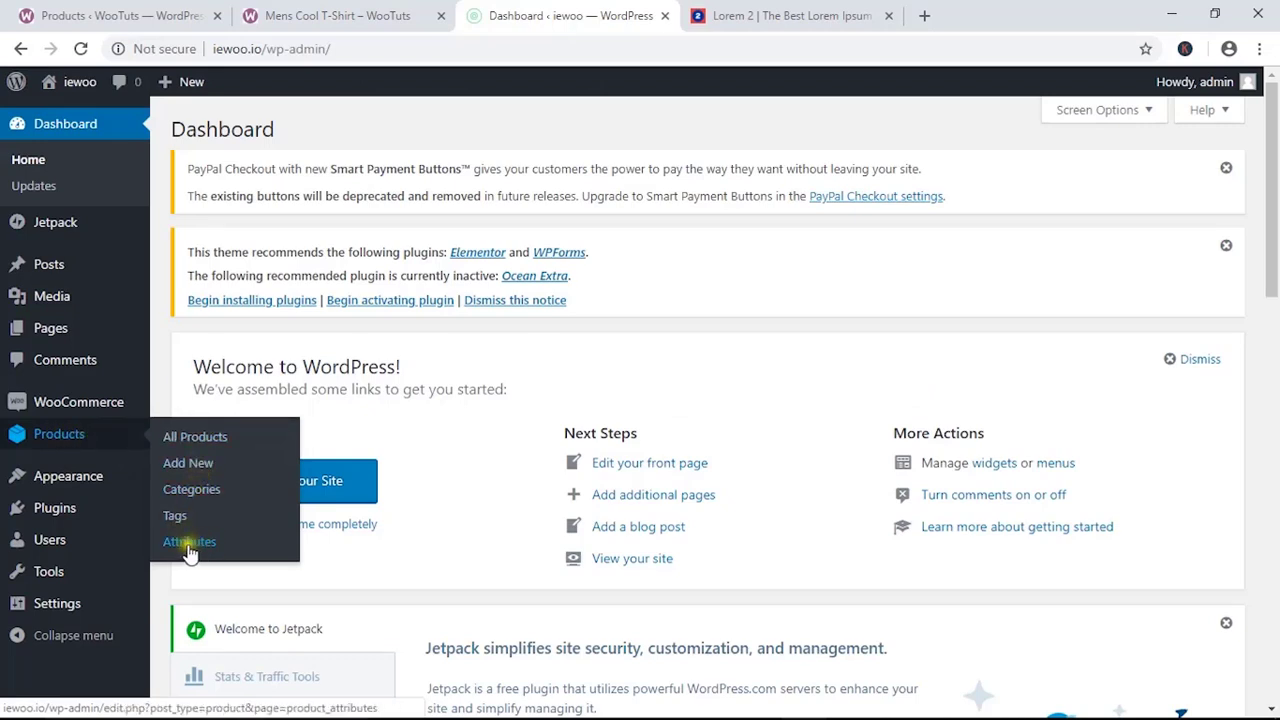
key("ctrl+shift+Tab")
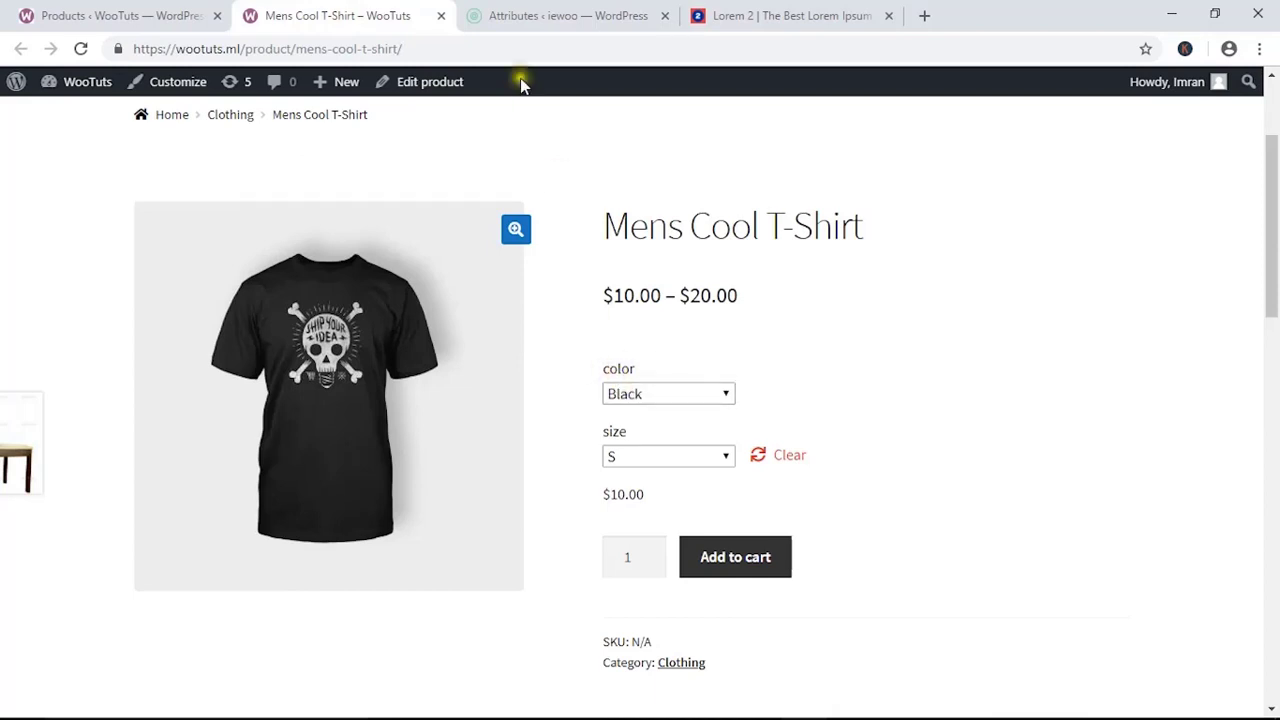
left_click(530, 18)
Add a new product attribute named Color with custom ordering.
scroll(349, 563, "down", 3)
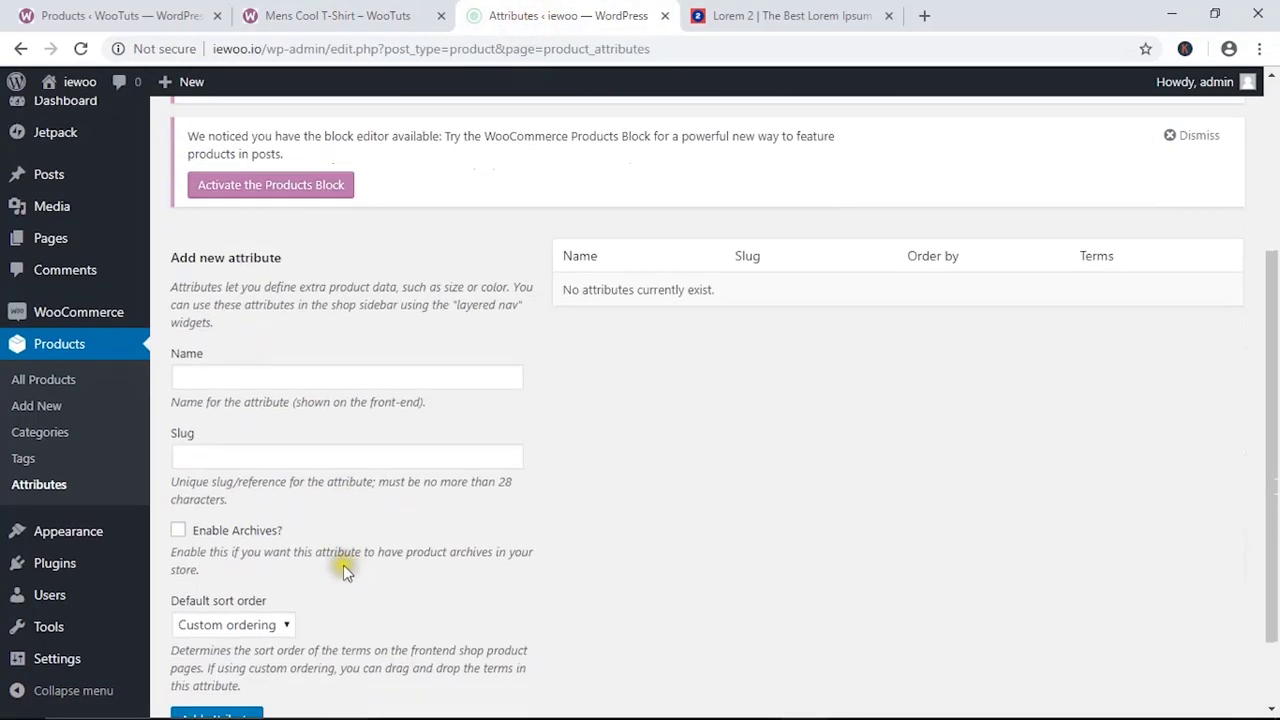
left_click(201, 381)
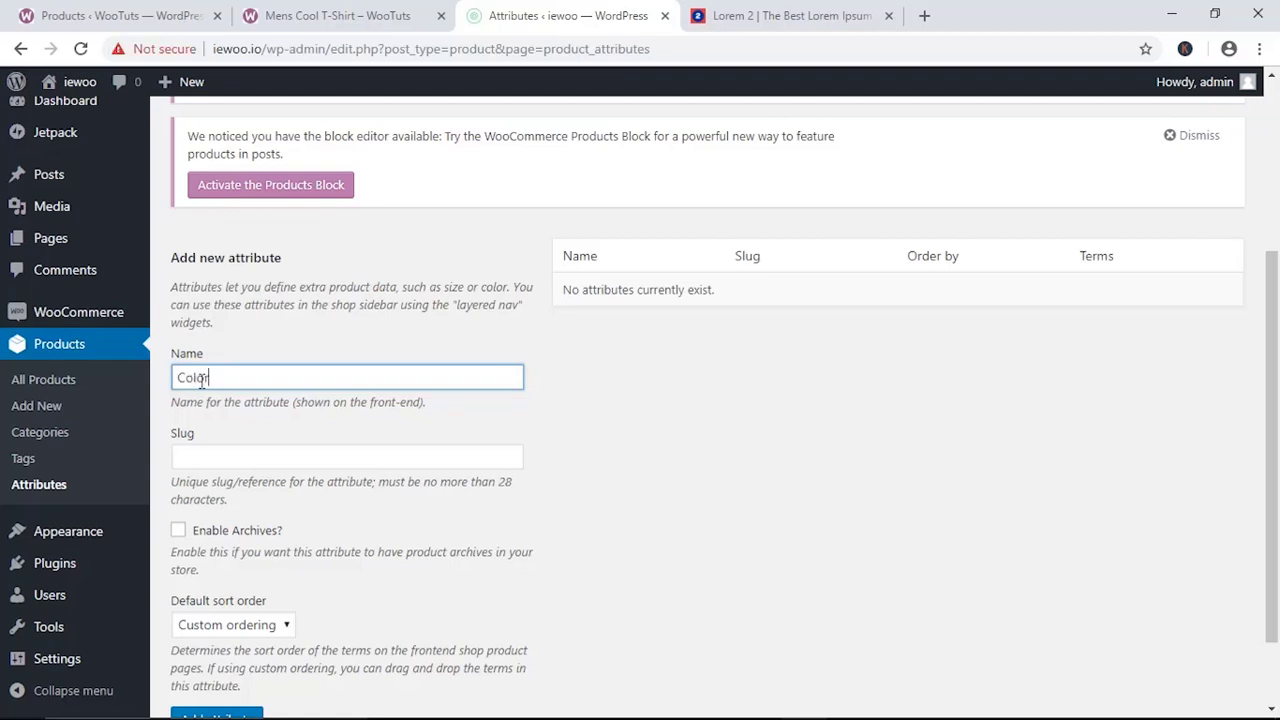
scroll(317, 580, "down", 2)
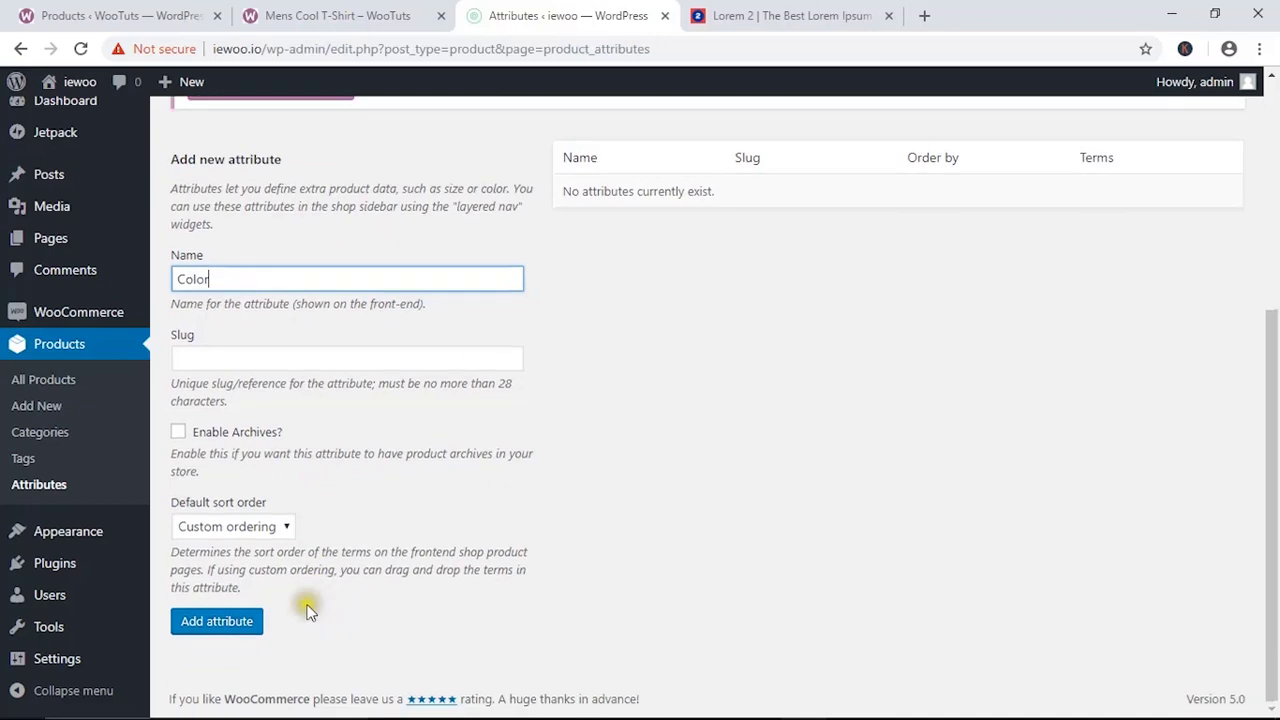
left_click(218, 622)
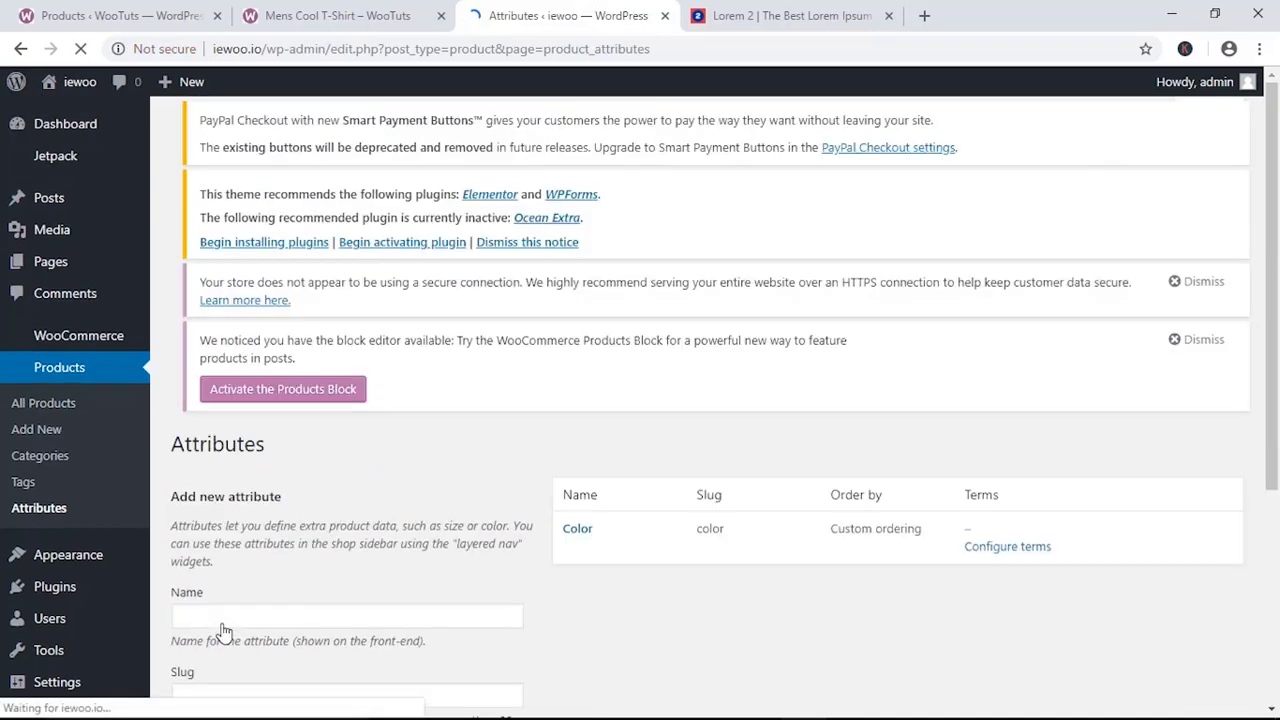
scroll(531, 543, "down", 3)
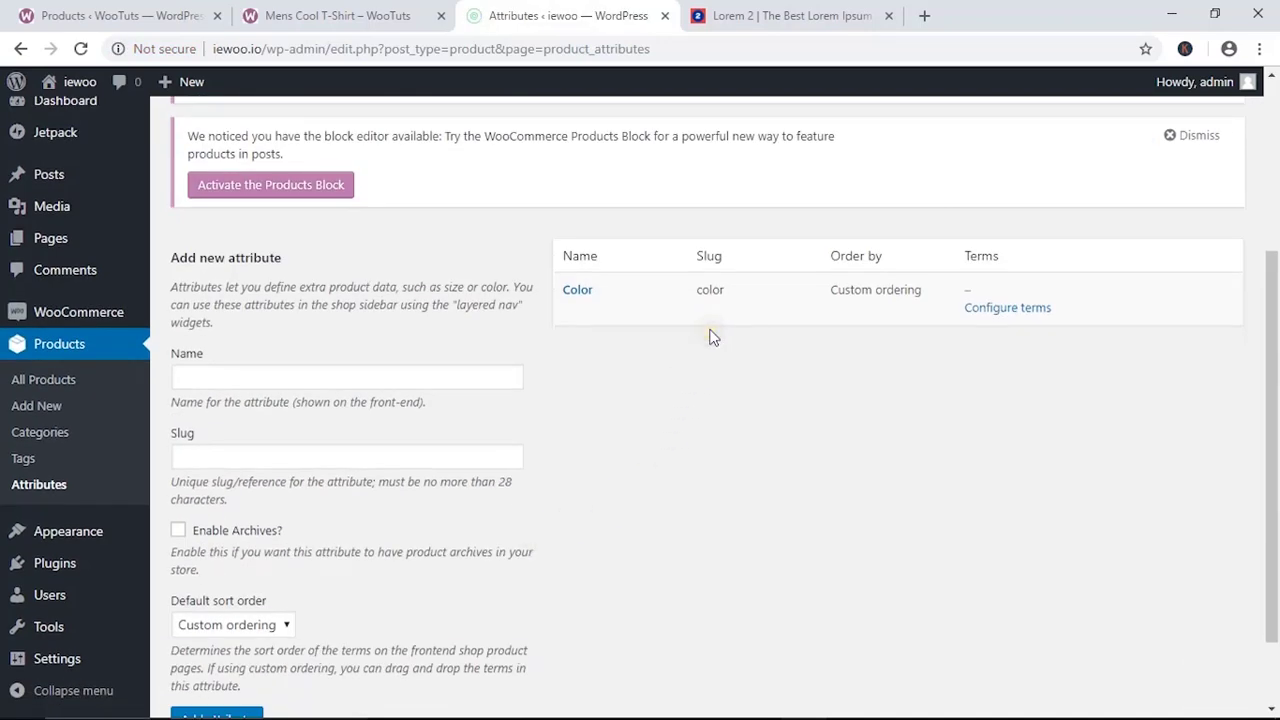
Check the color choices on the sample T-shirt page and return to the iewoo attributes page.
left_click(371, 16)
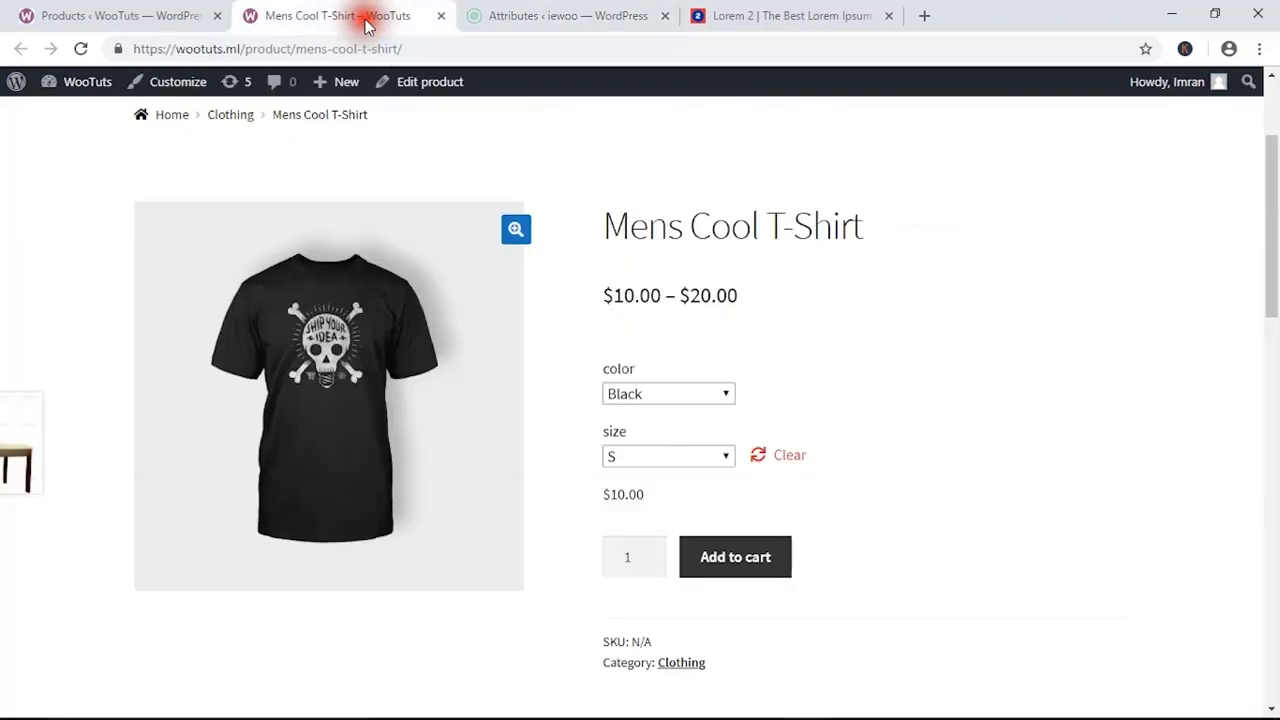
left_click(670, 393)
left_click(543, 17)
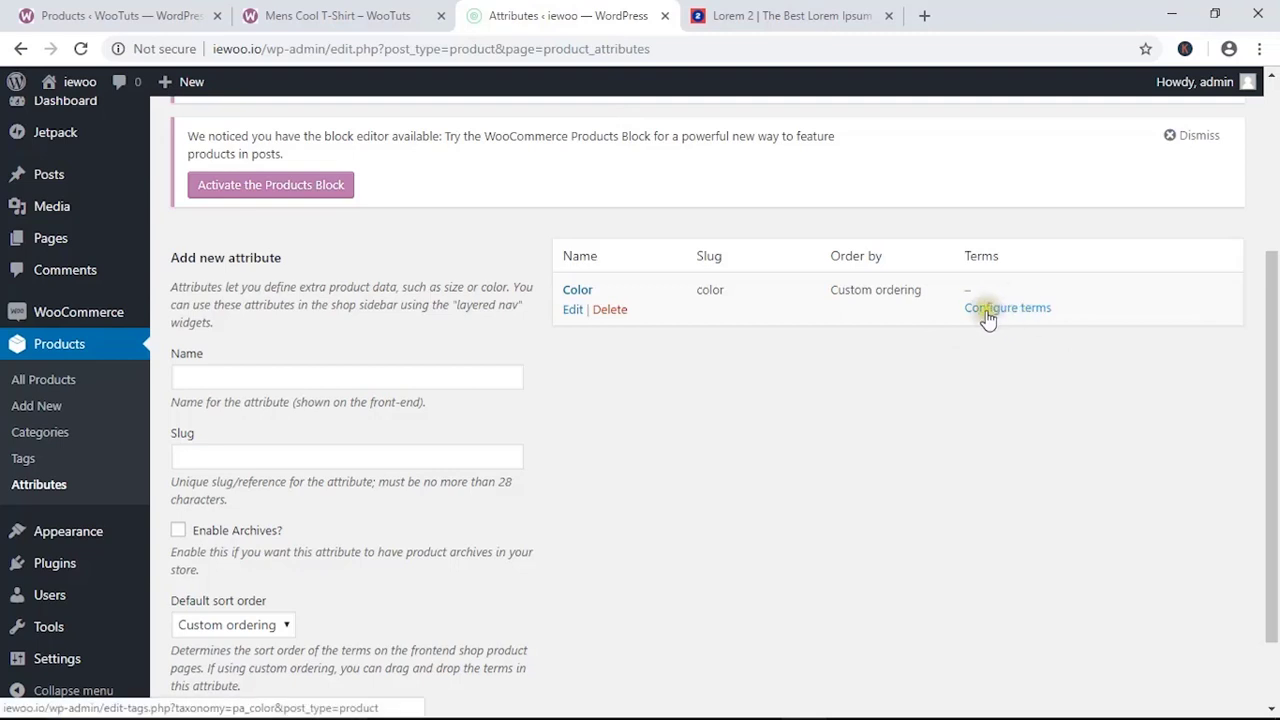
Open the Color attribute's terms and add a term named Black without a slug or description.
left_click(1022, 313)
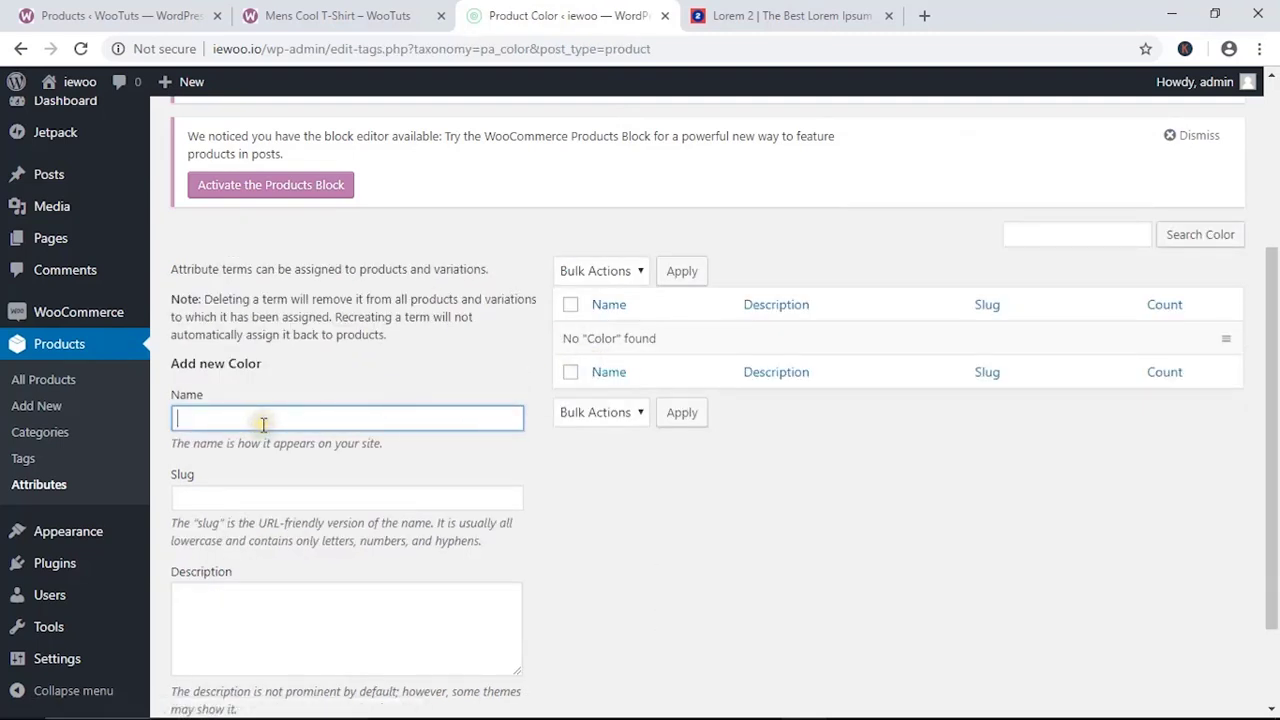
scroll(262, 415, "down", 2)
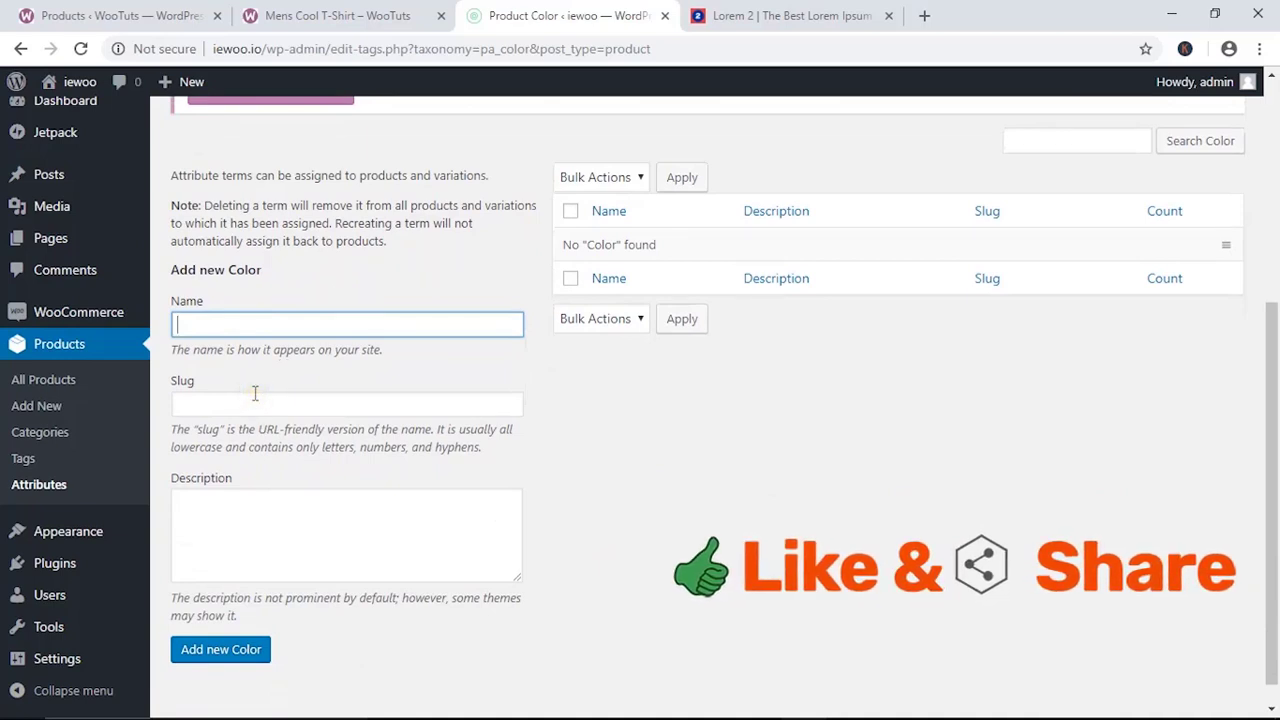
type("Black")
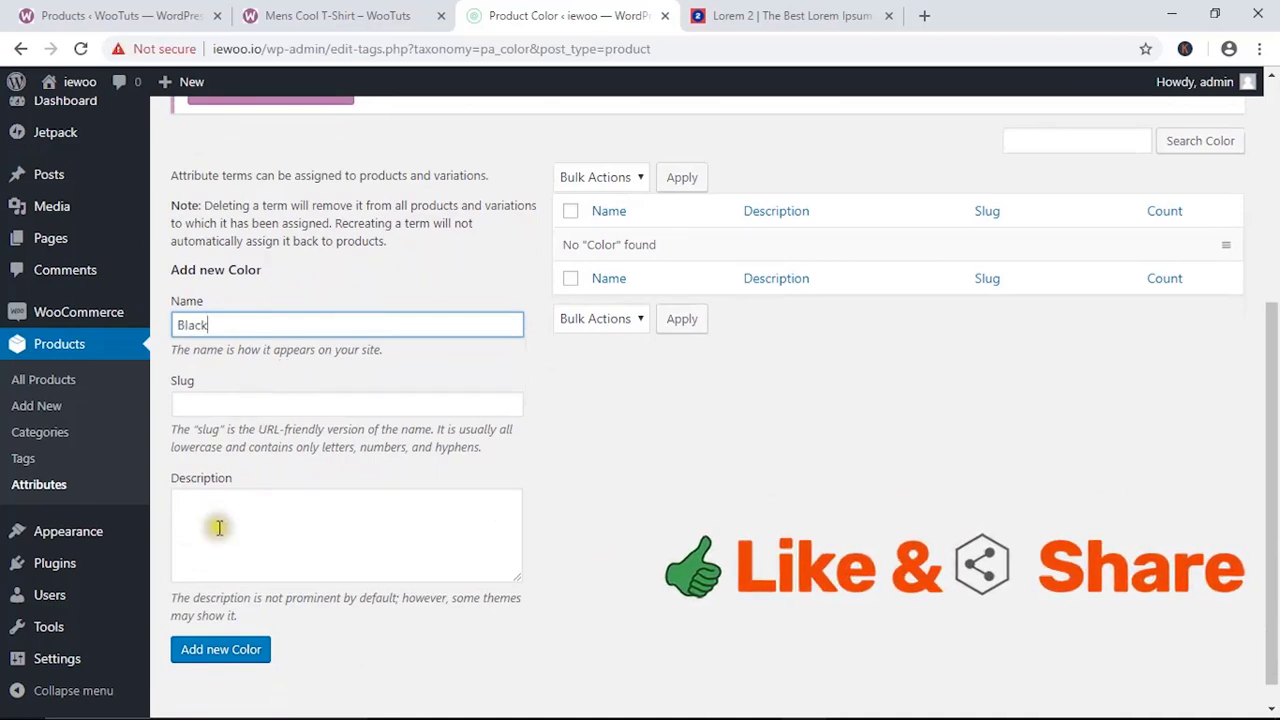
left_click(267, 532)
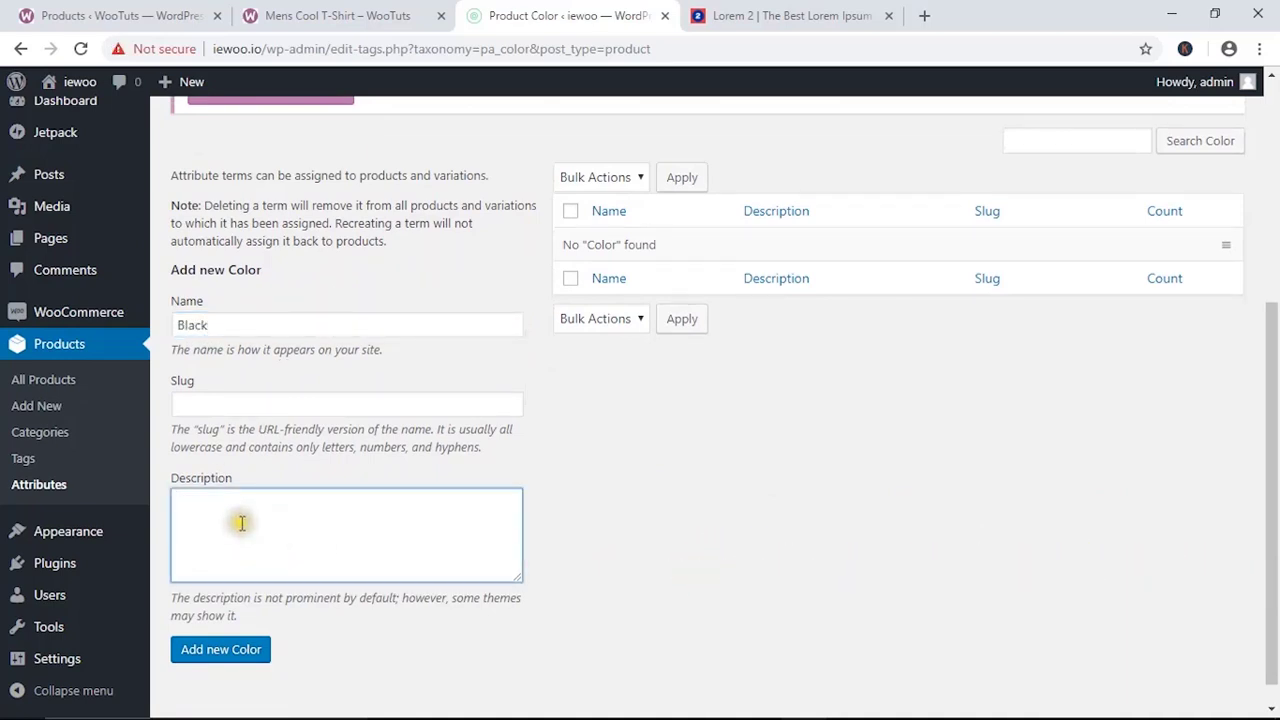
left_click(222, 659)
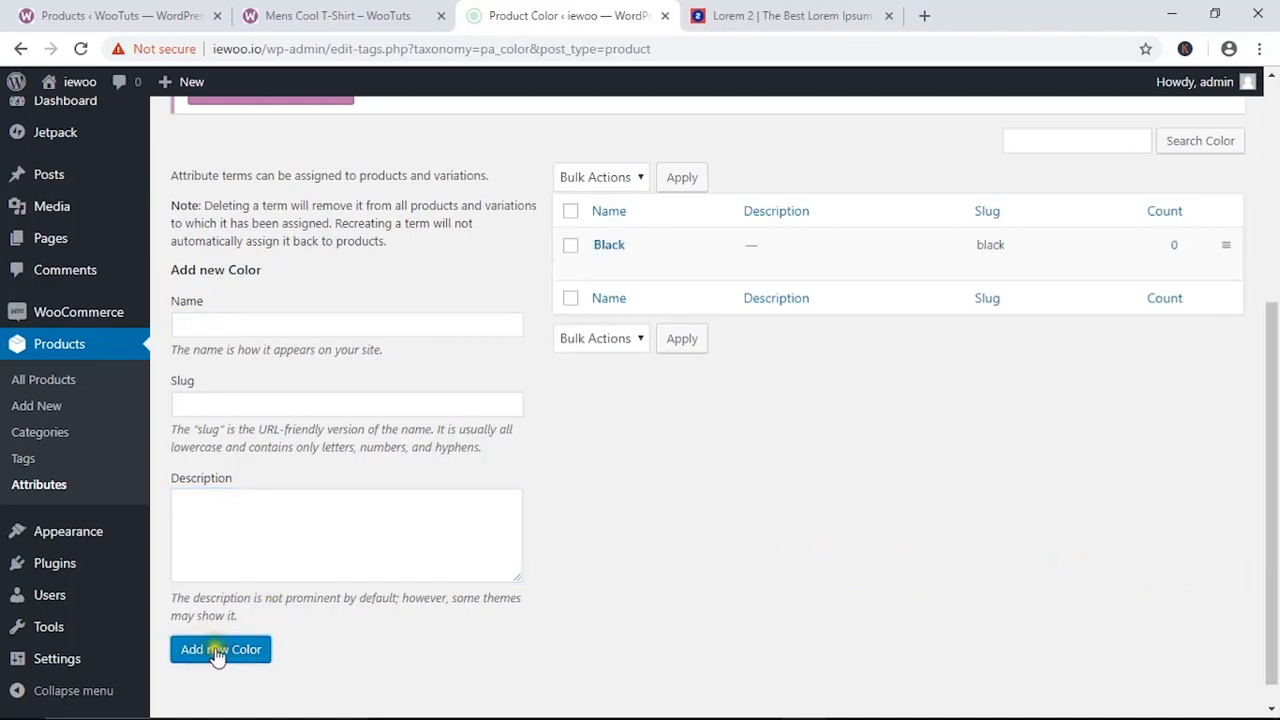
Add another Color term named Blue.
left_click(252, 325)
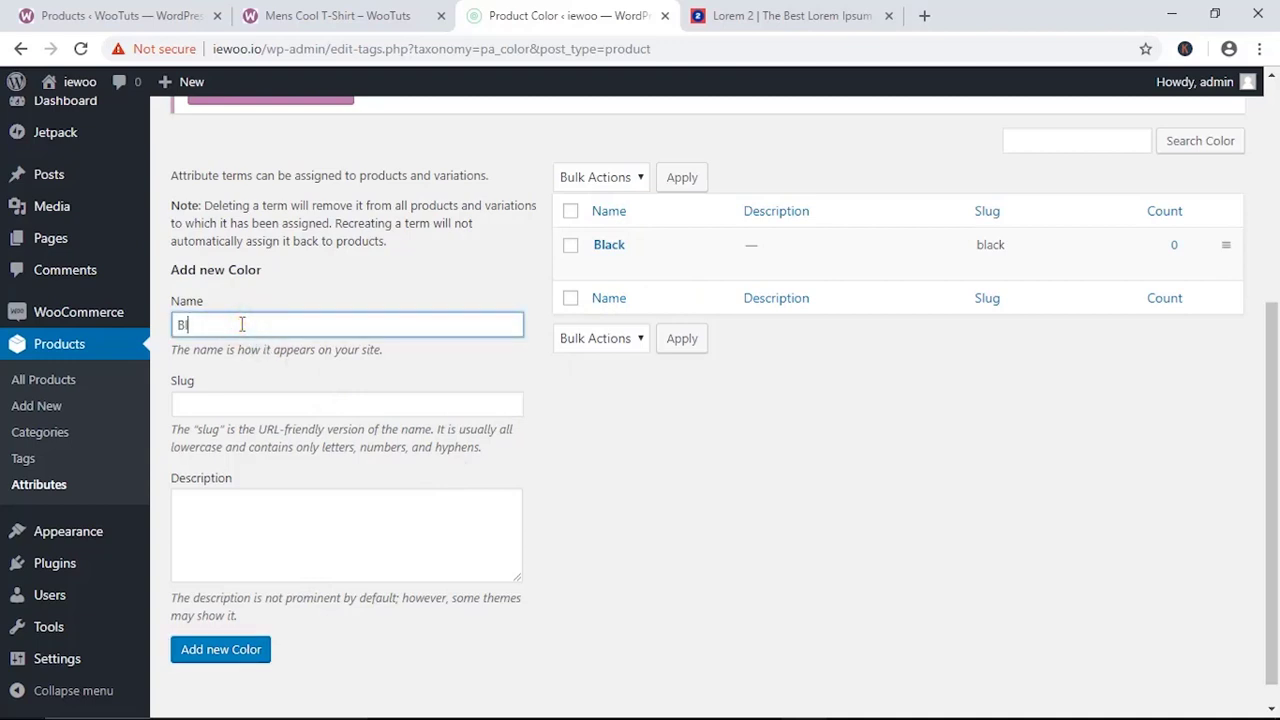
left_click(210, 655)
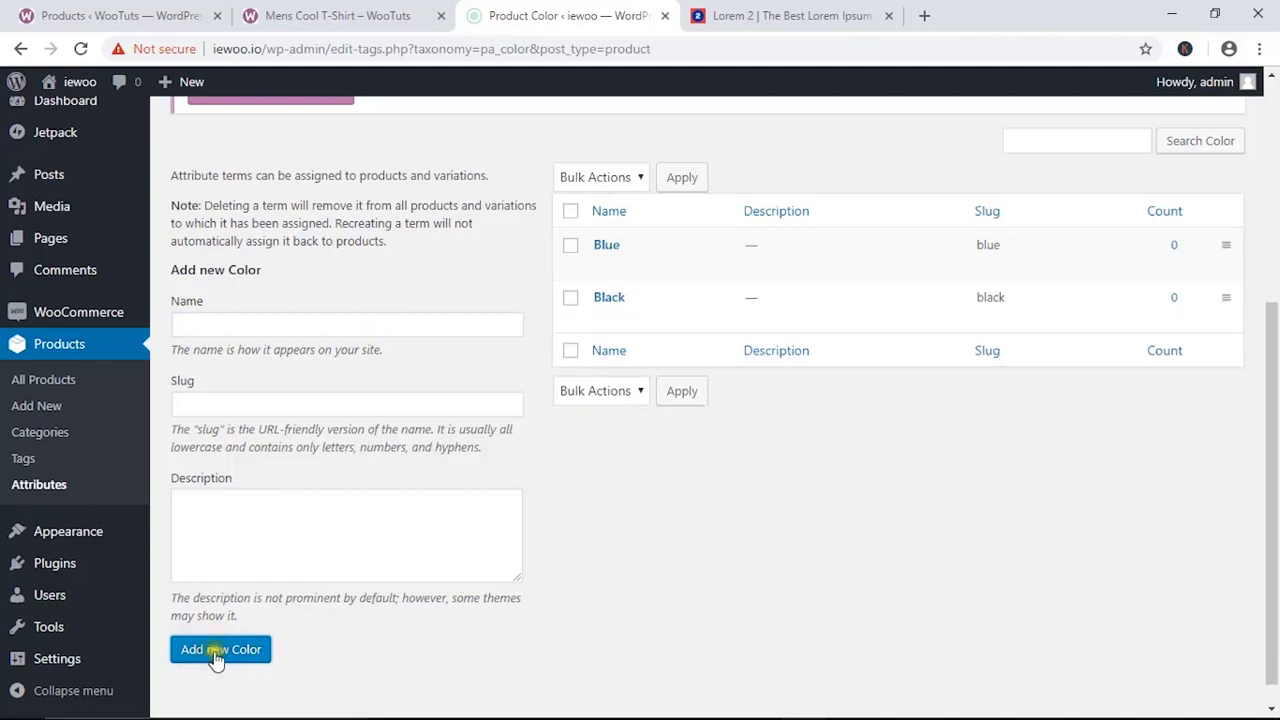
Add a Color term named Green, check the sample T-shirt page, and return to the Color terms.
left_click(219, 320)
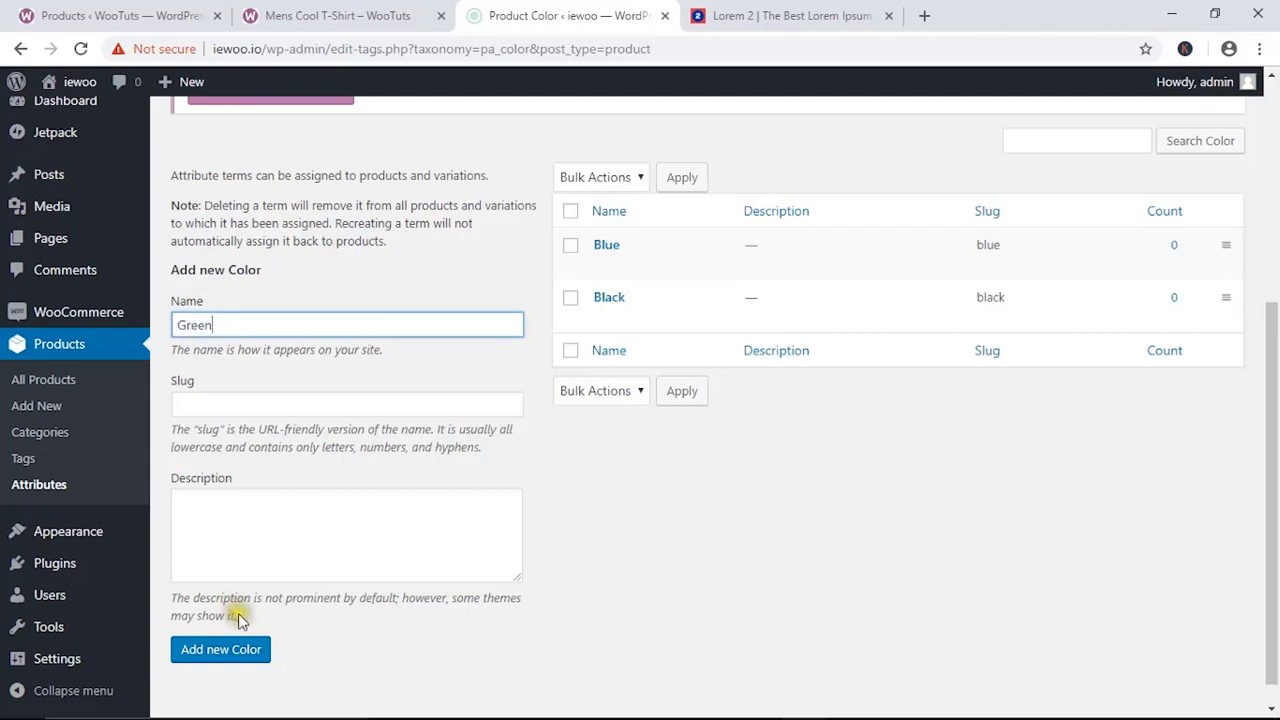
left_click(232, 649)
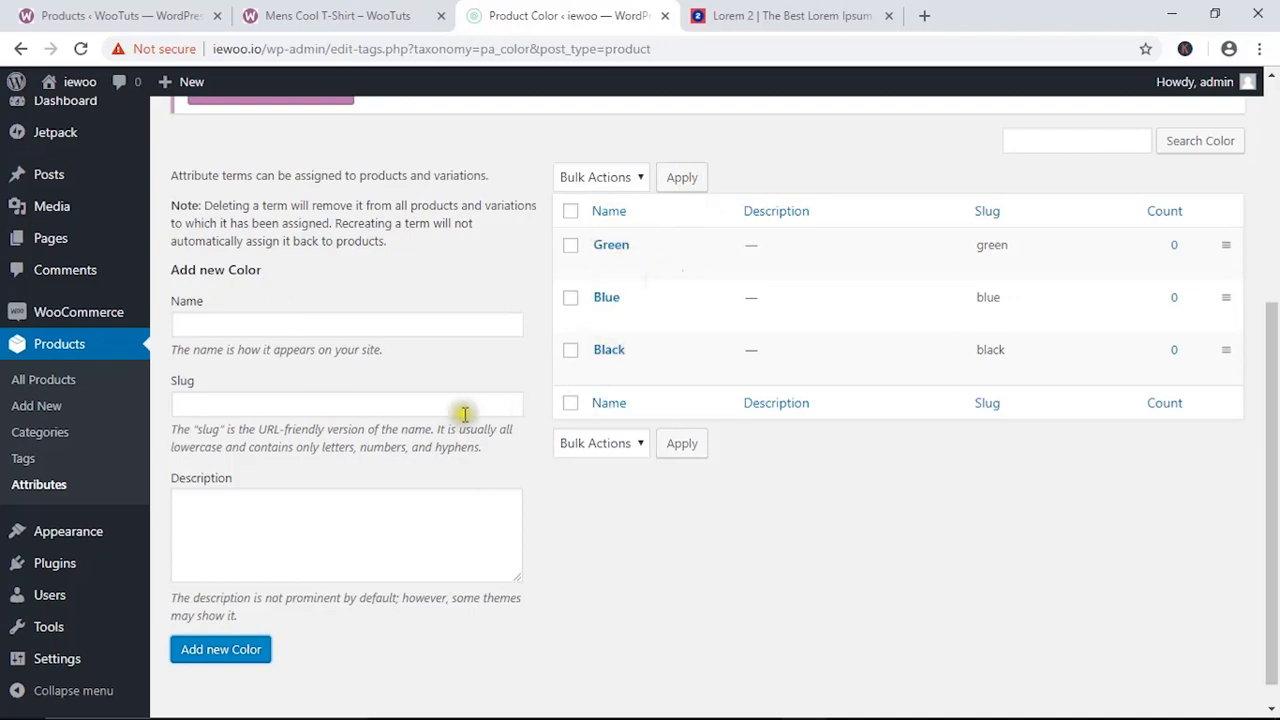
left_click(322, 15)
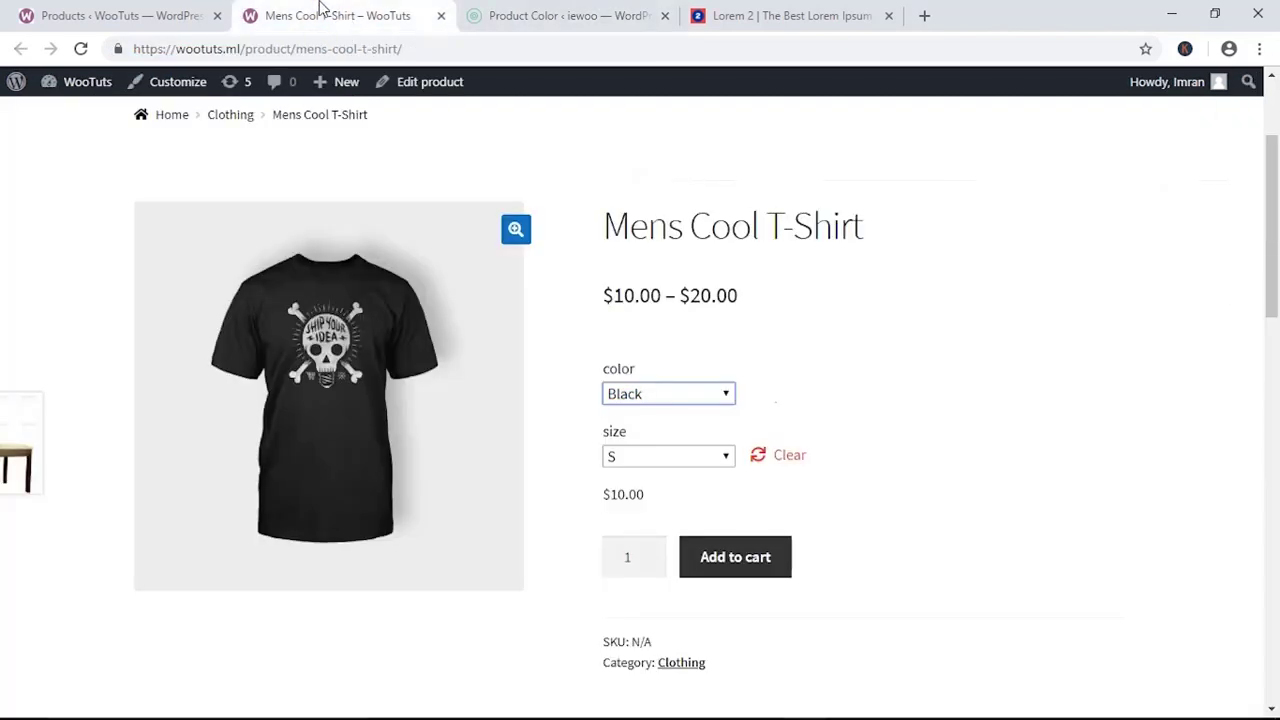
left_click(548, 14)
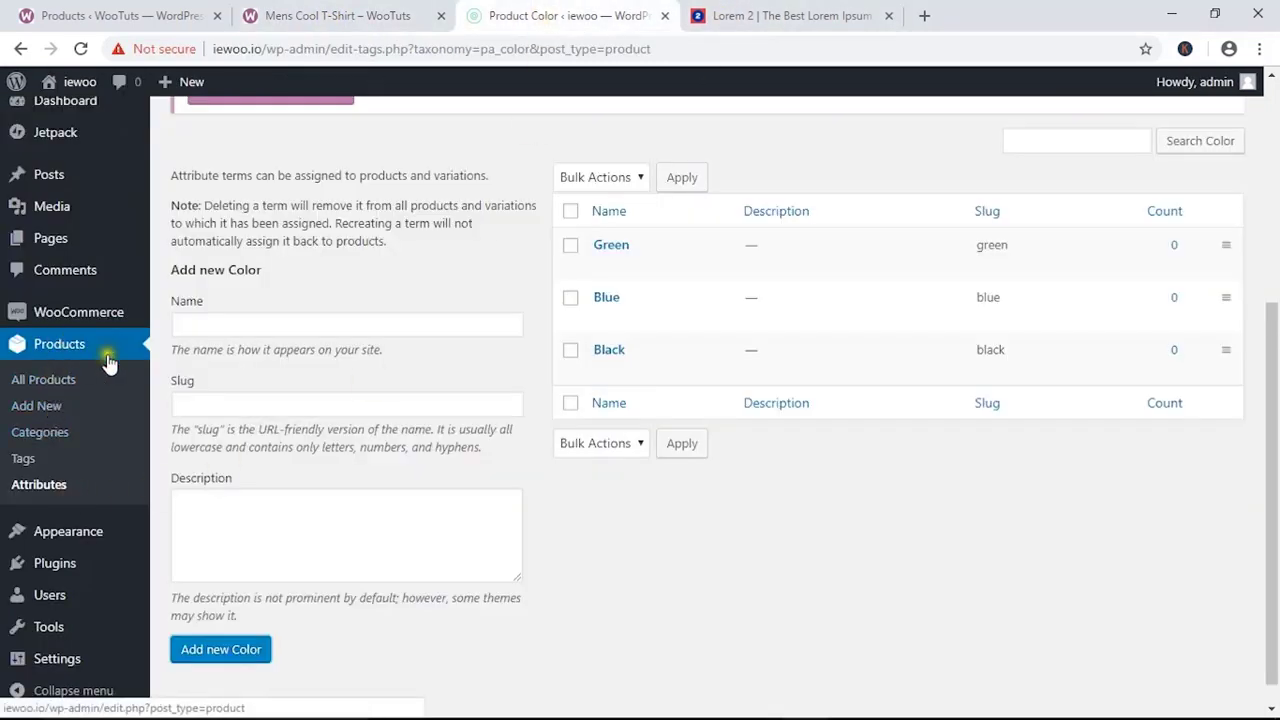
Open the form for a new product in a separate browser tab and name the product Product Variations.
right_click(41, 410)
left_click(66, 423)
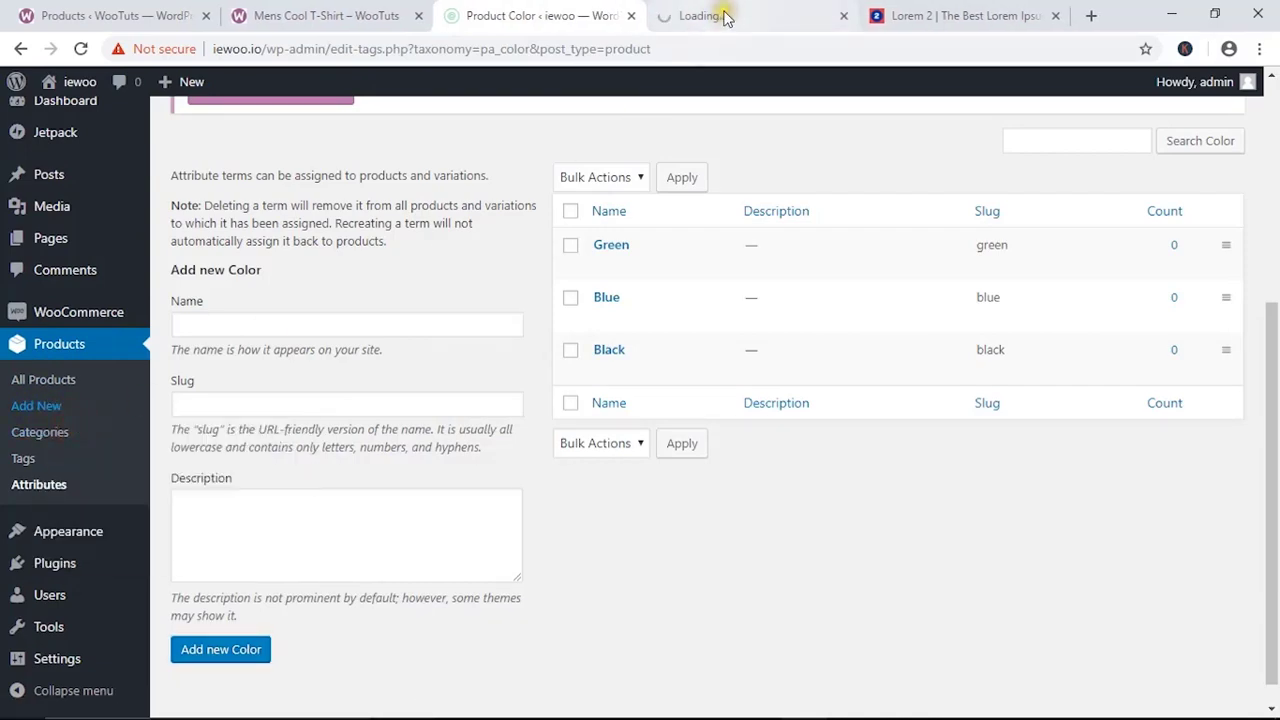
left_click(725, 18)
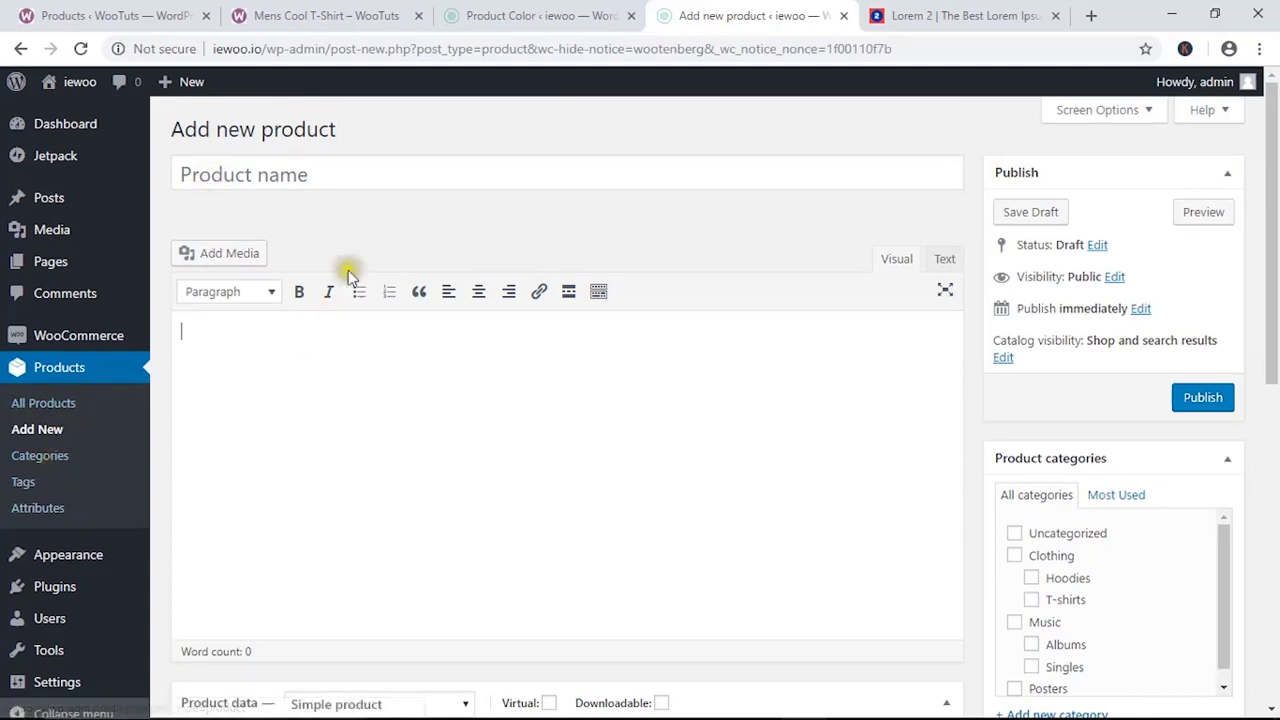
left_click(280, 173)
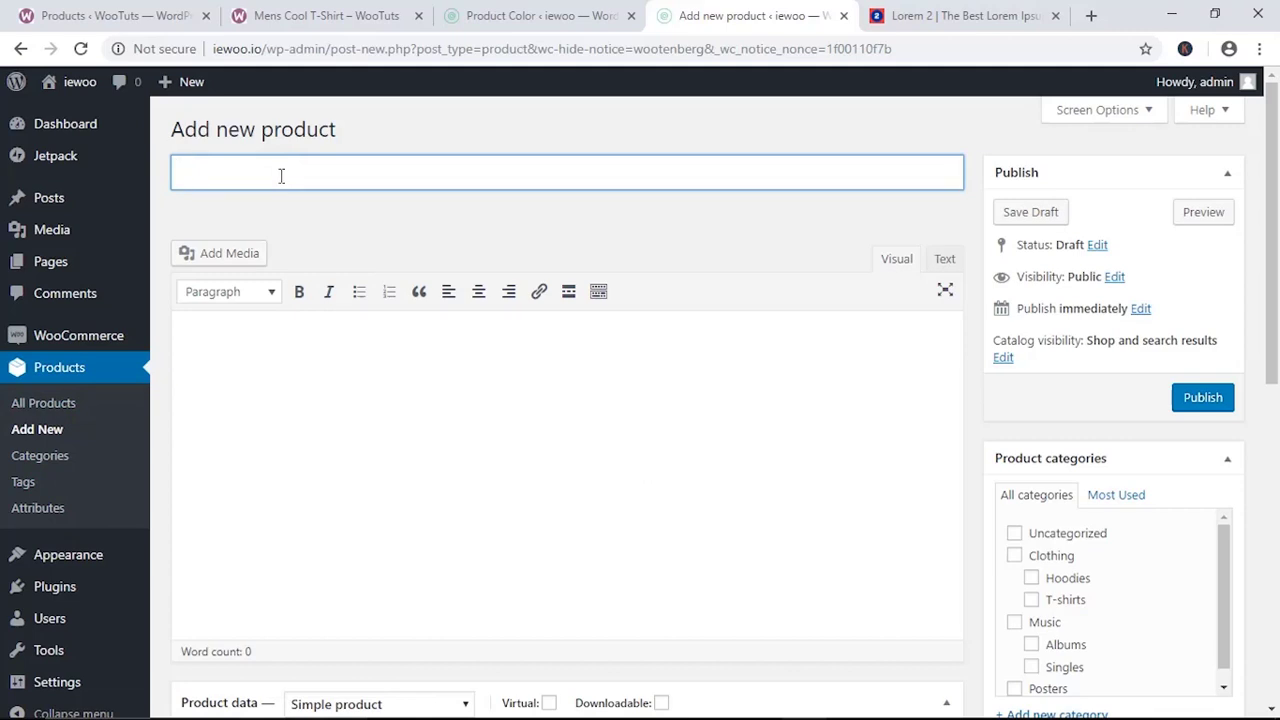
type("Product Variations")
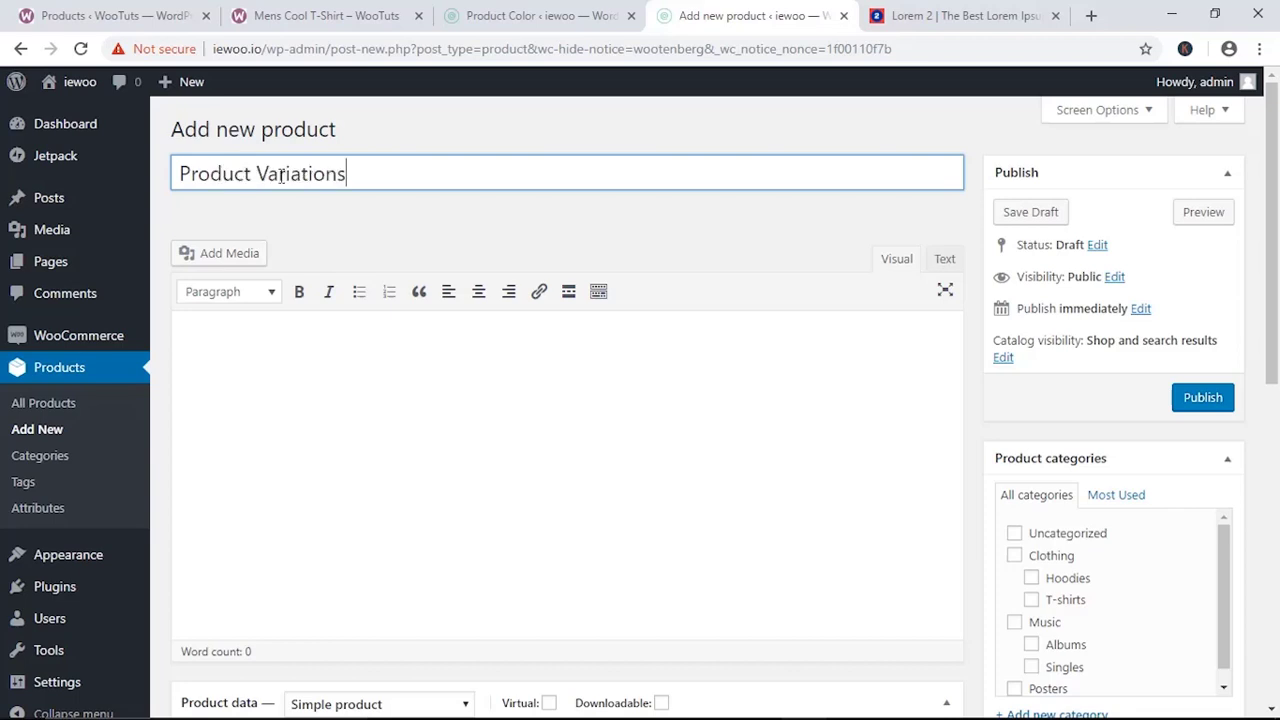
Copy the selected lorem ipsum paragraphs from the Lorem 2 site into the new product's main description.
left_click(317, 374)
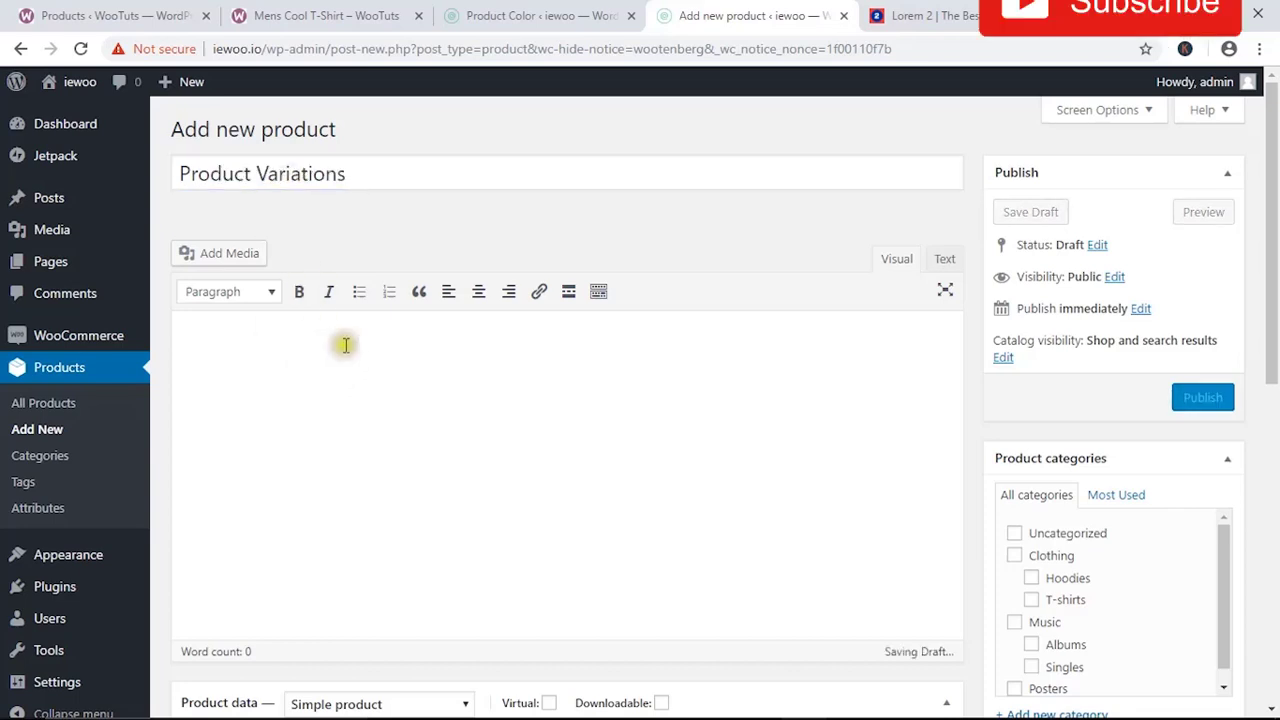
left_click(955, 15)
right_click(616, 302)
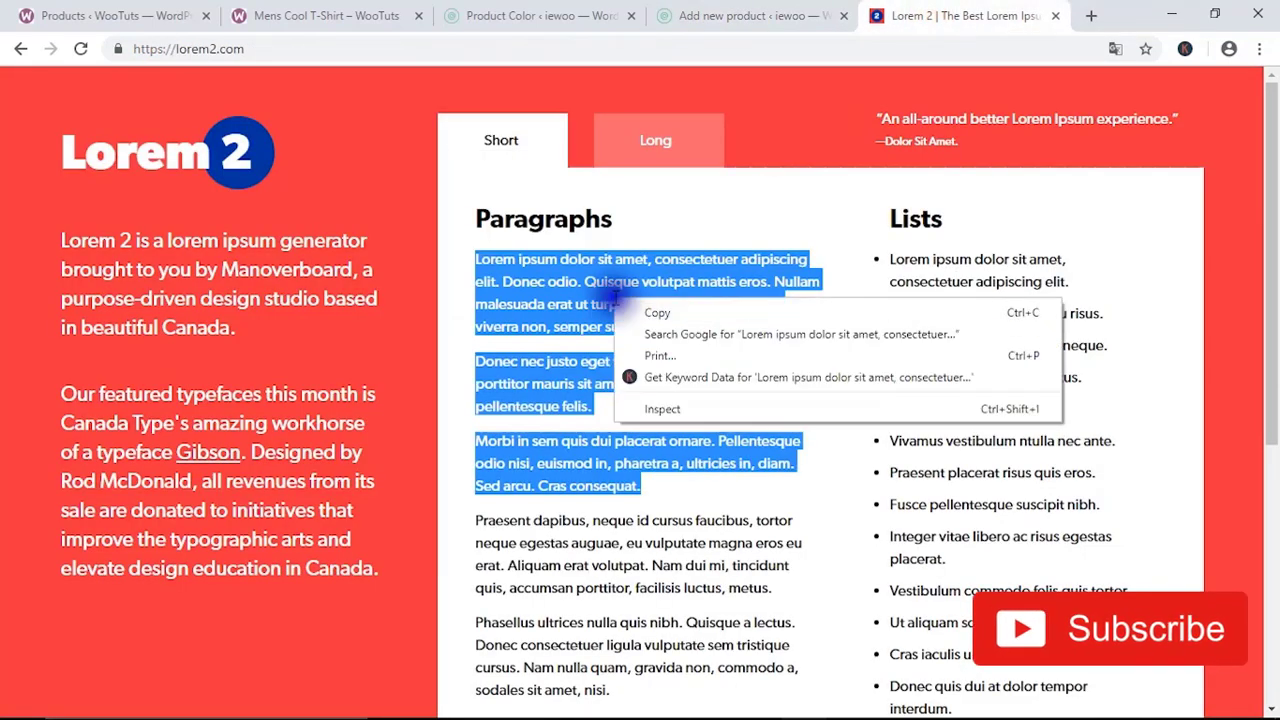
left_click(656, 313)
left_click(540, 15)
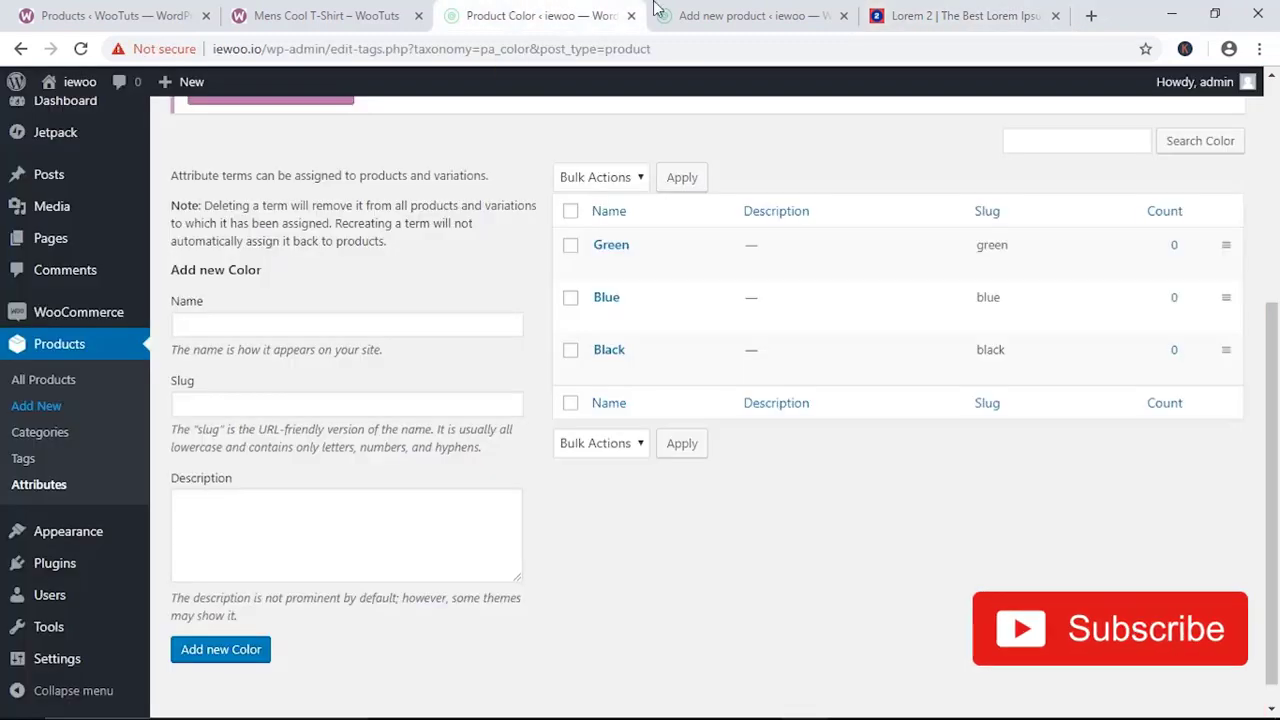
left_click(752, 15)
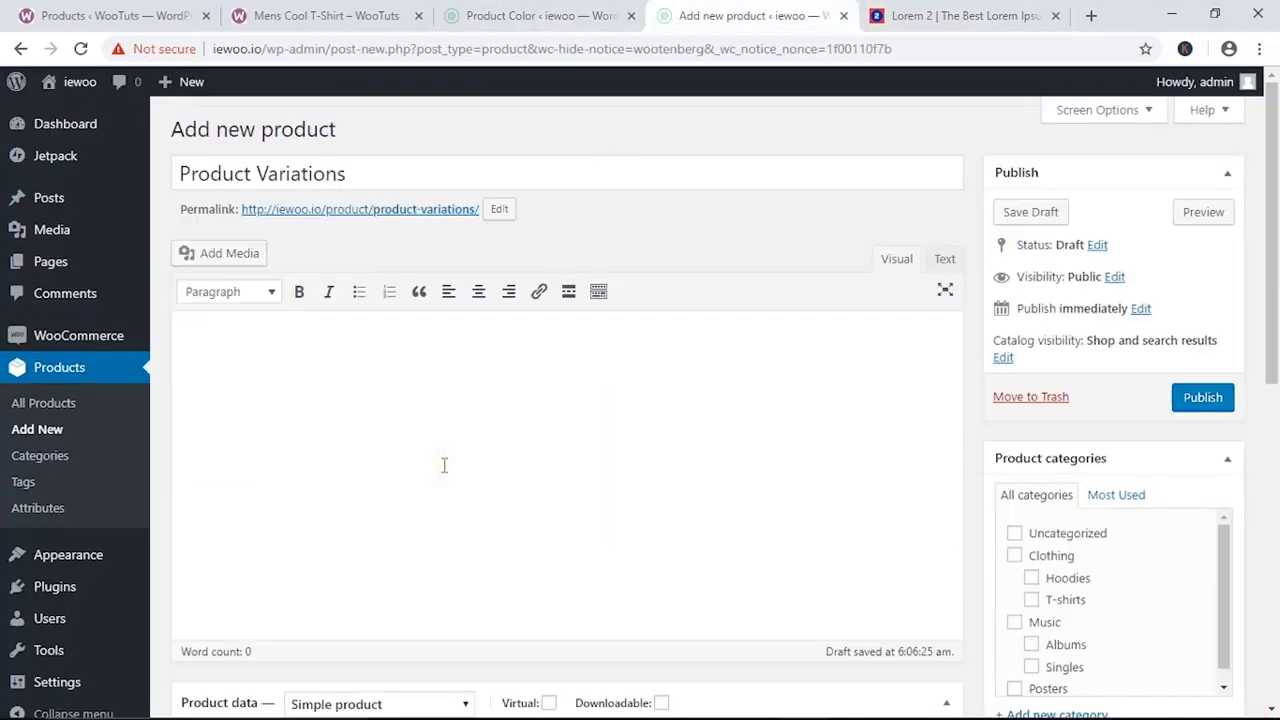
key("ctrl+v")
Set the product type in the product data to Variable product.
scroll(430, 480, "down", 5)
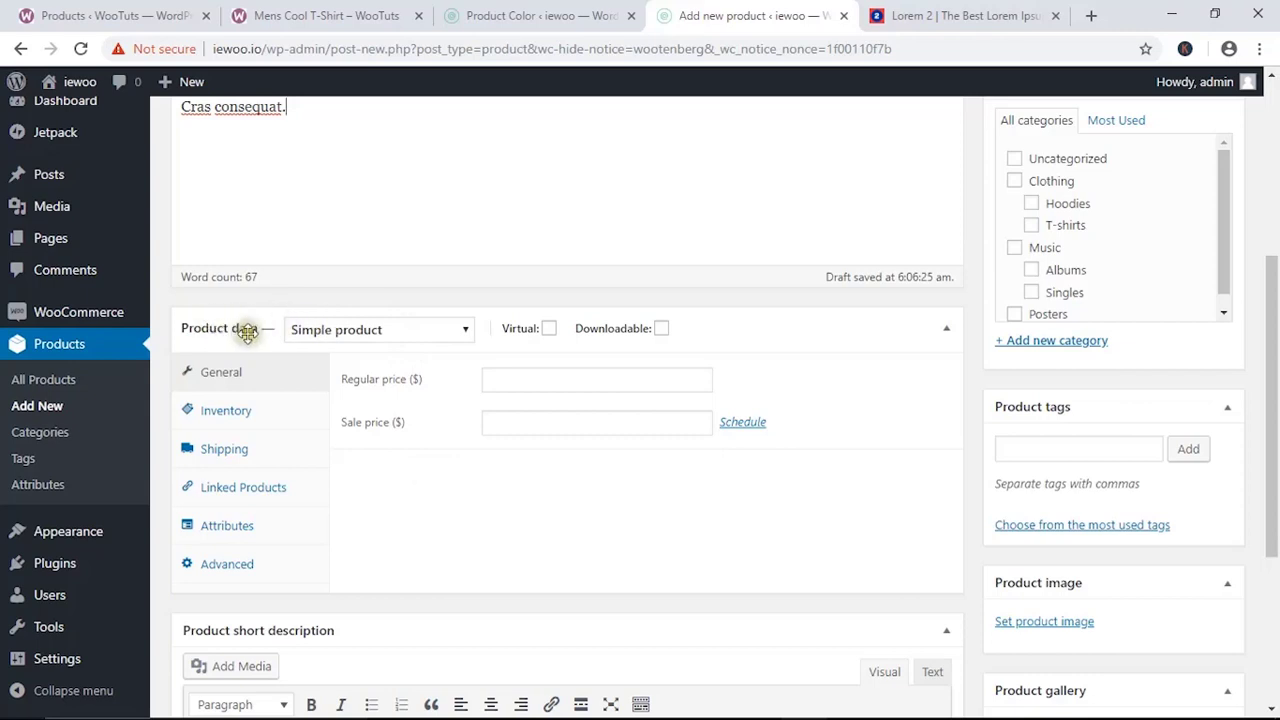
left_click(463, 333)
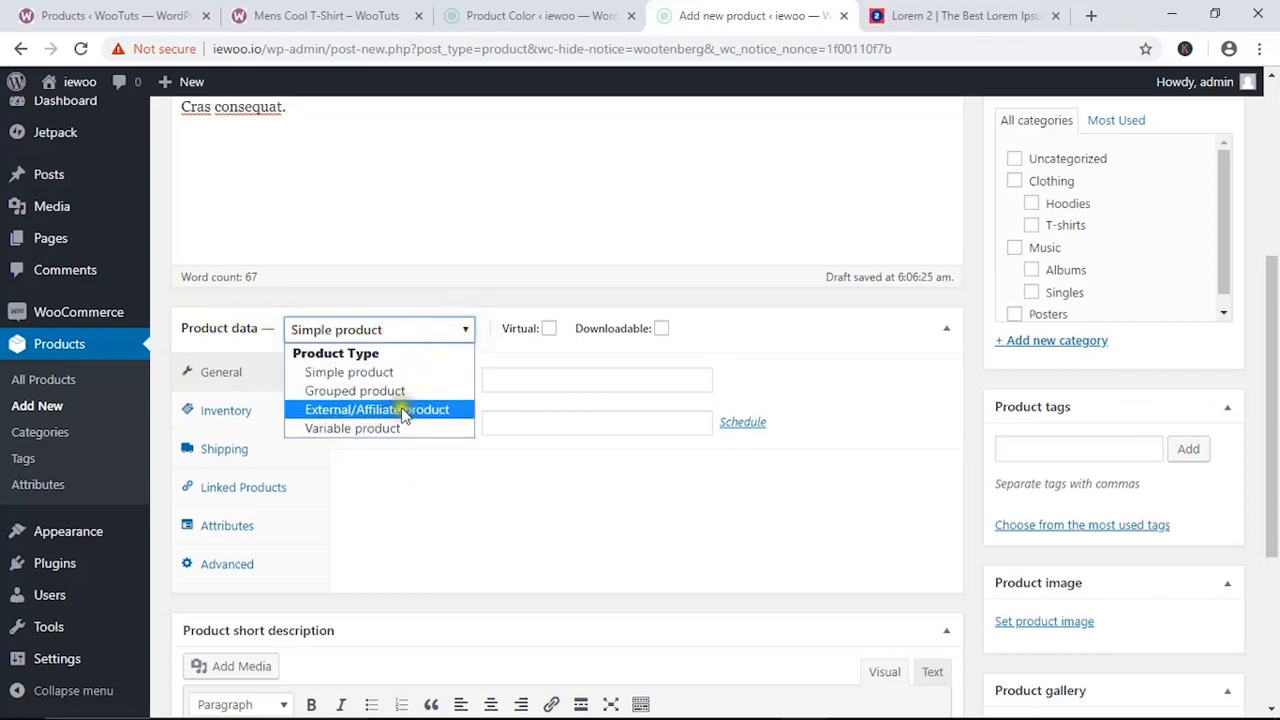
left_click(376, 428)
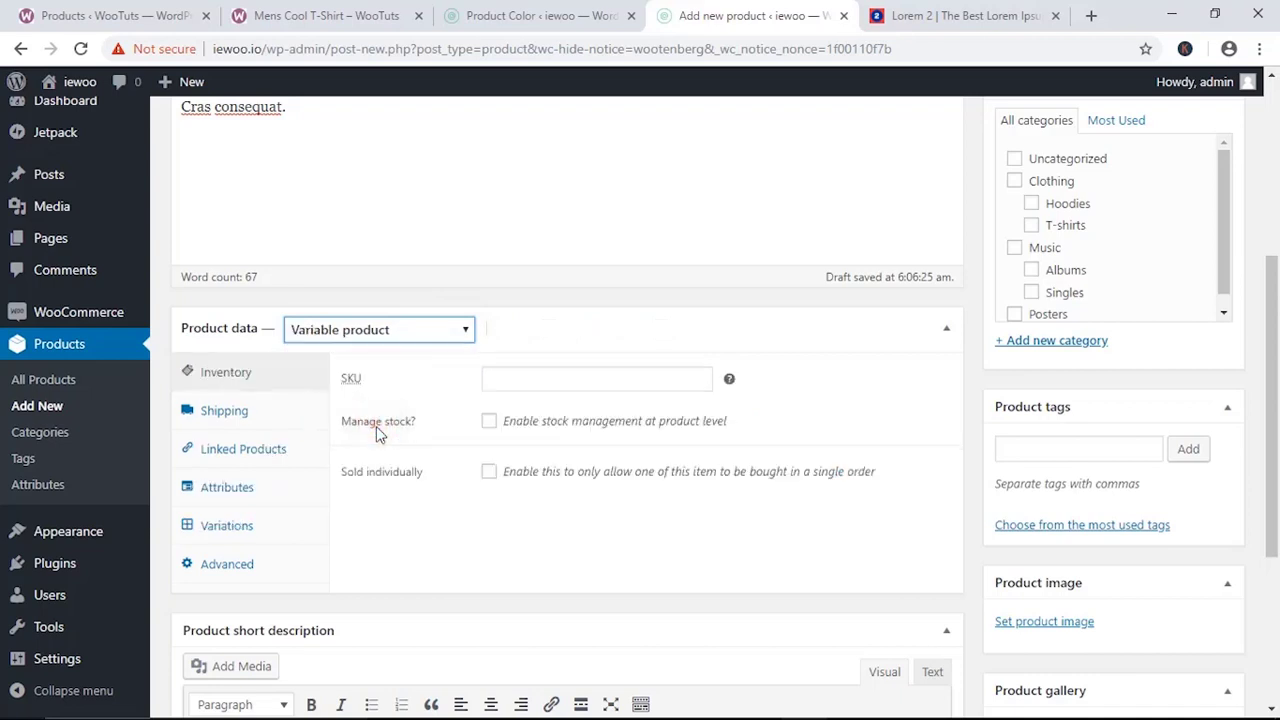
Add the existing Color attribute to the product's attributes.
scroll(378, 427, "down", 2)
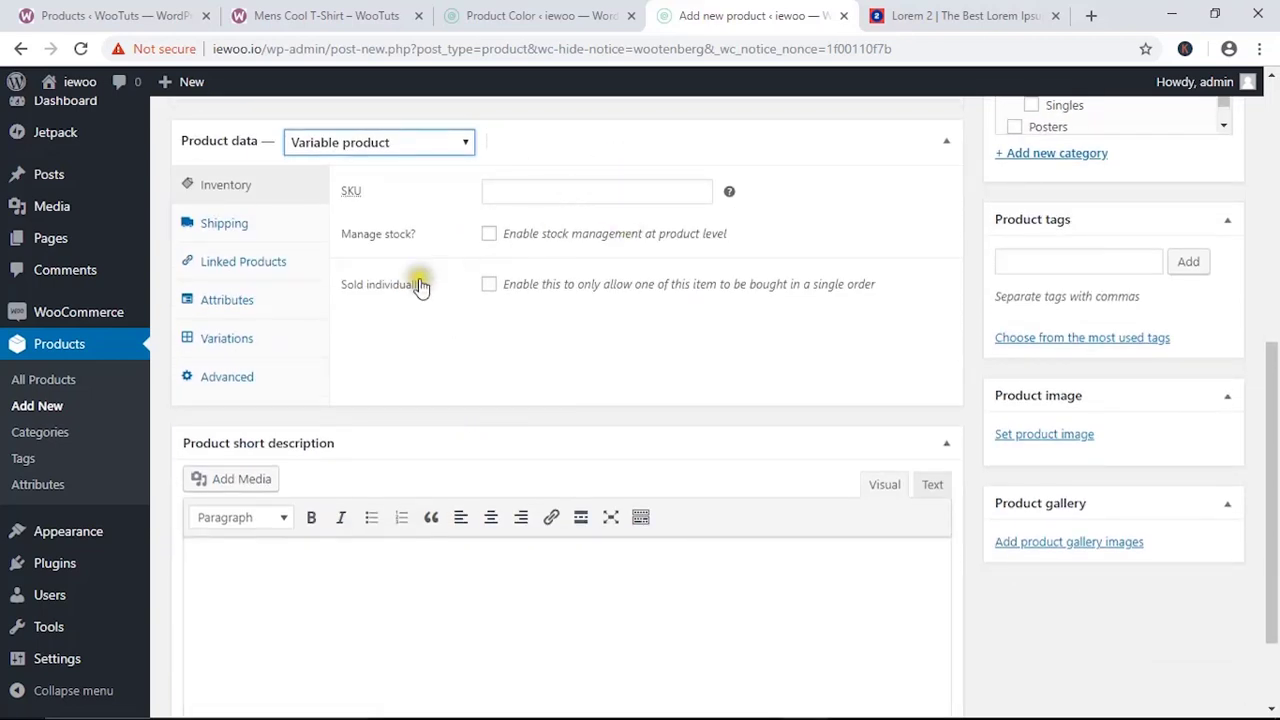
left_click(229, 312)
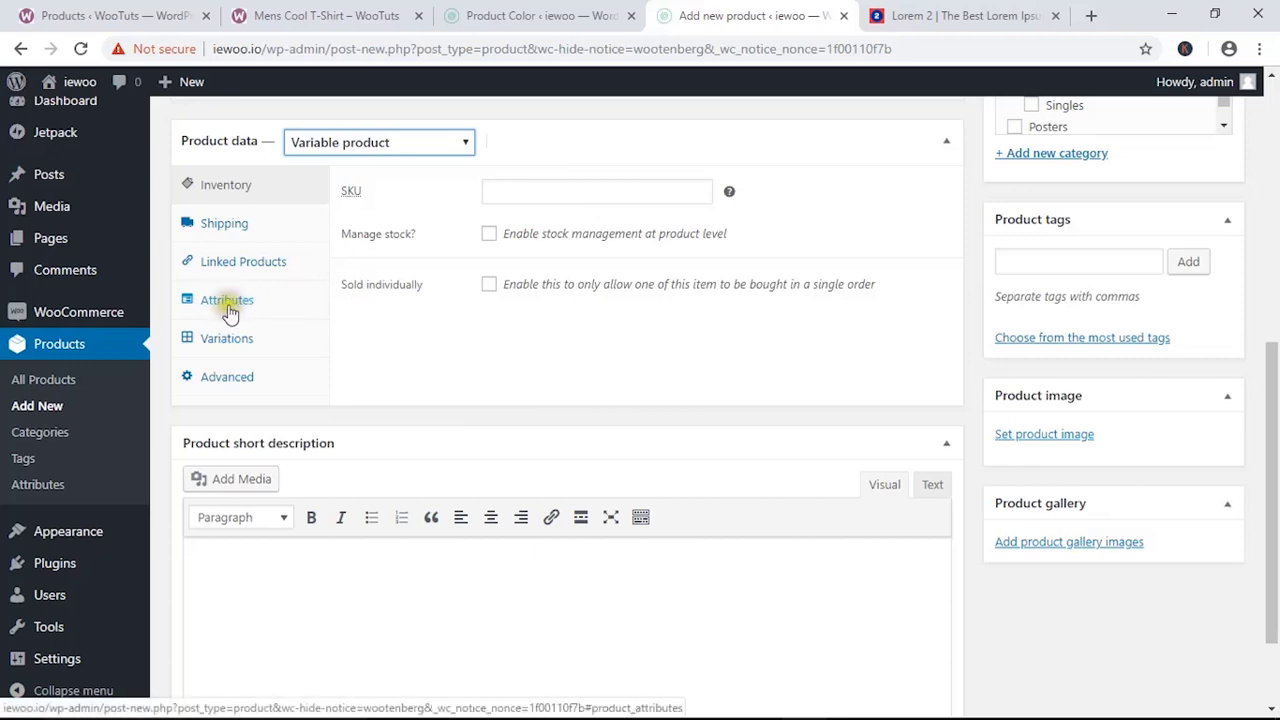
left_click(226, 311)
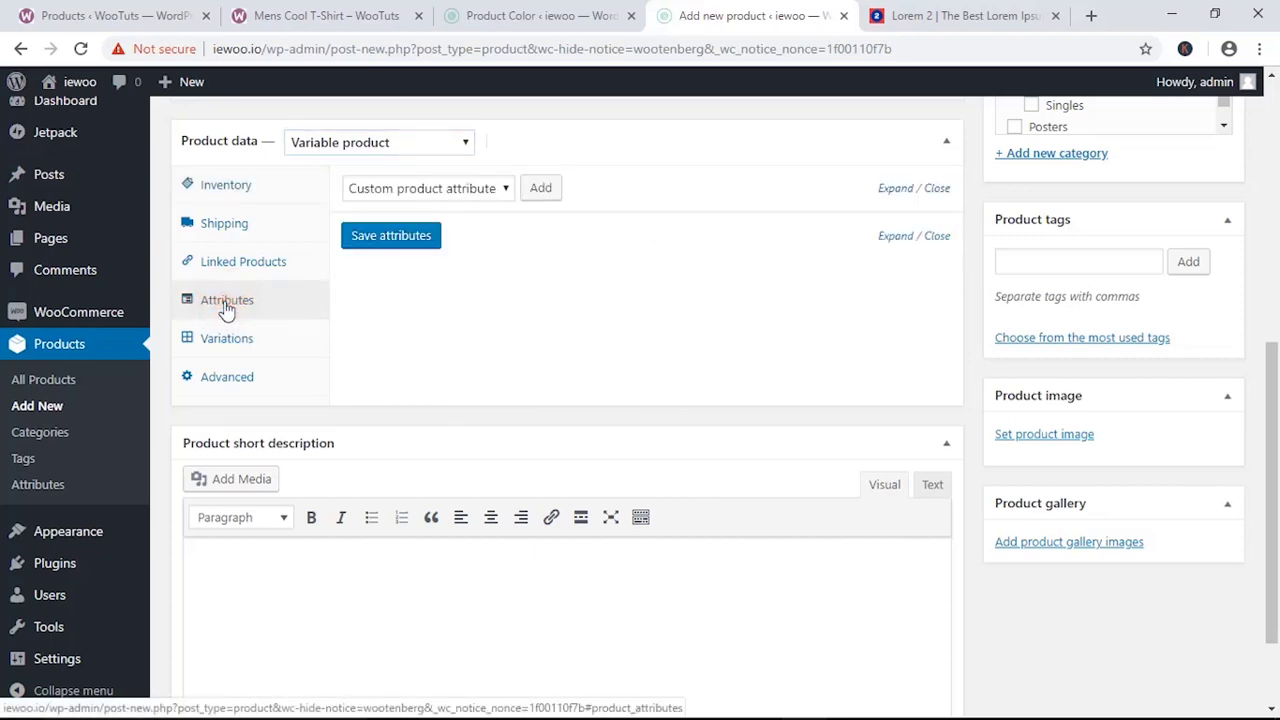
left_click(490, 188)
left_click(440, 231)
left_click(466, 193)
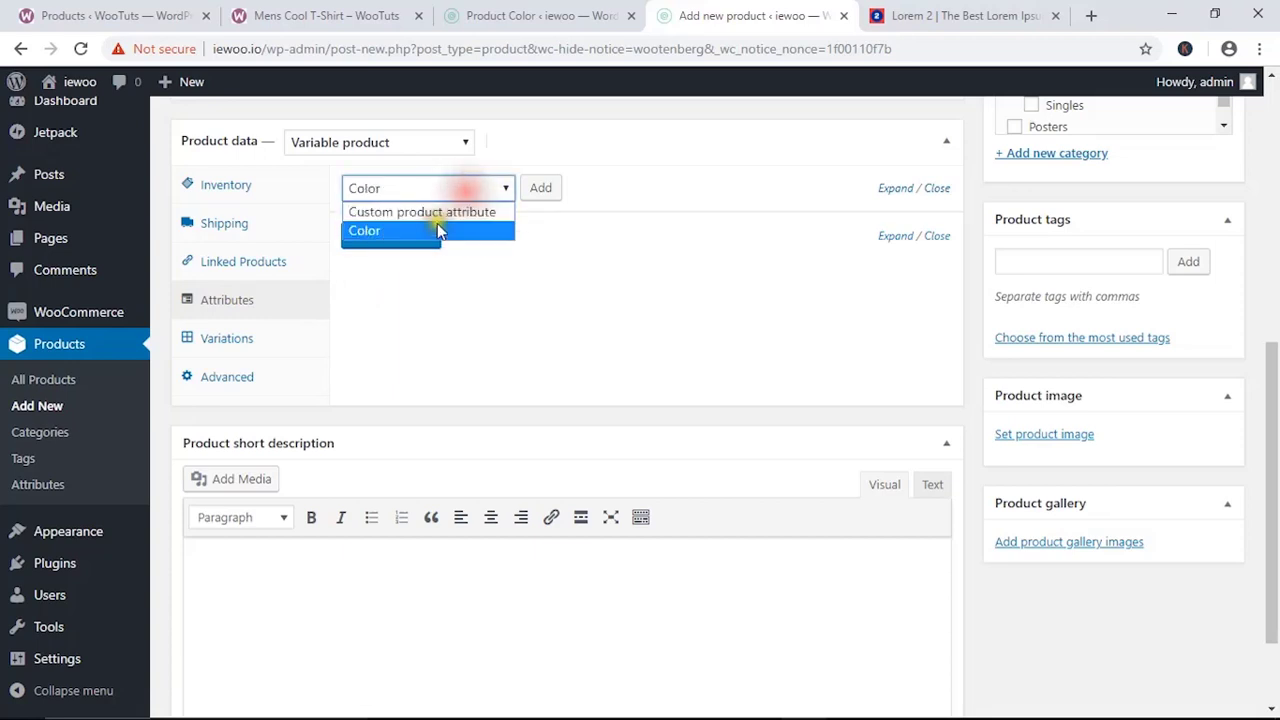
left_click(440, 233)
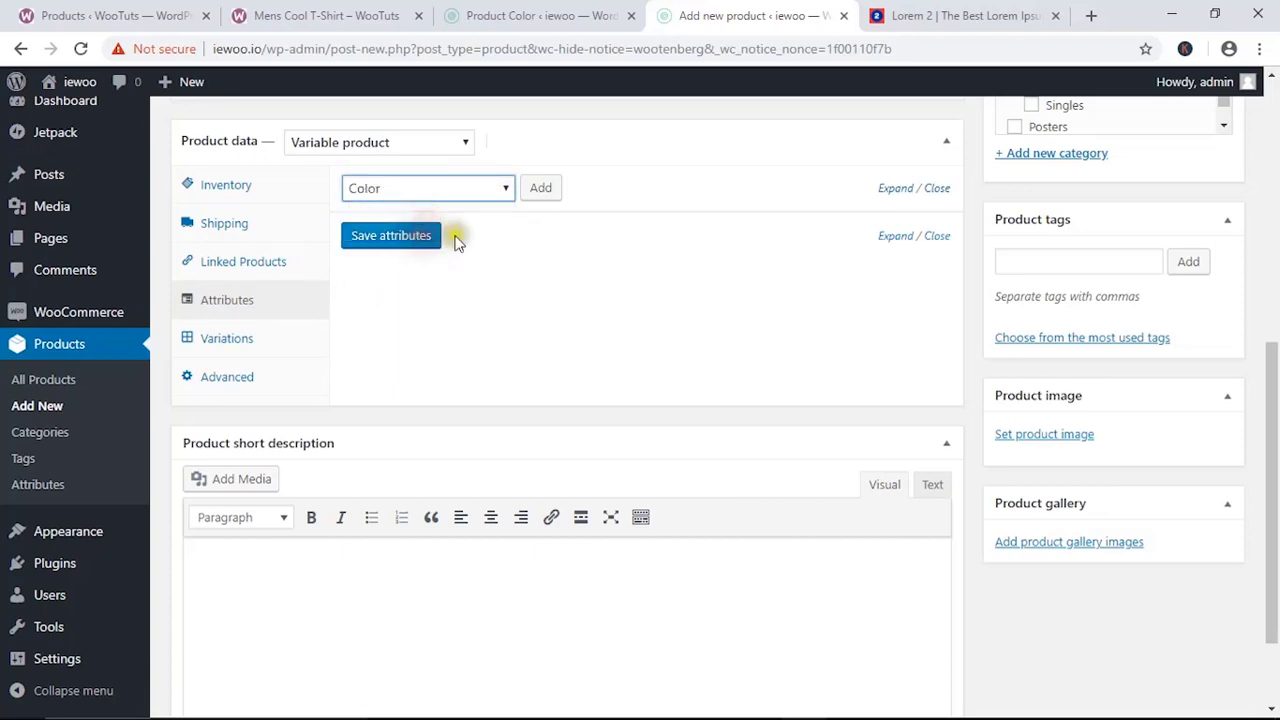
left_click(545, 190)
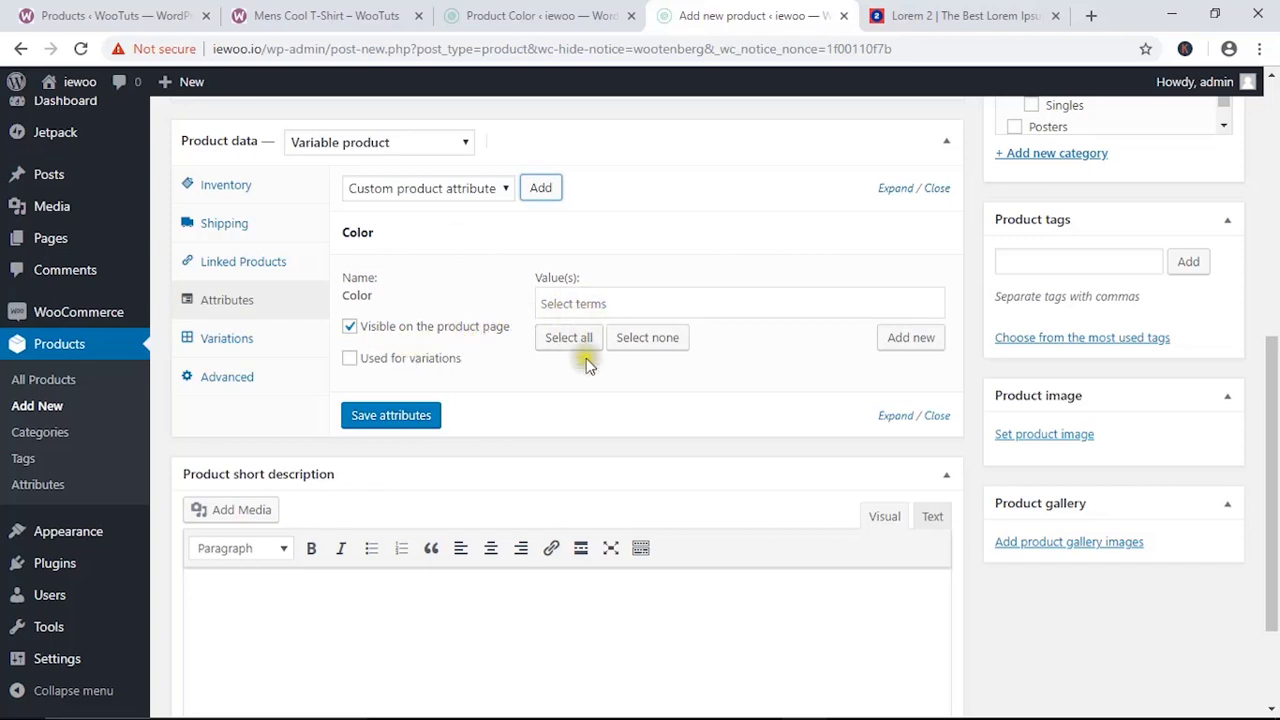
Assign all Color terms (Black, Blue, Green) to the product, enable the attribute for variations, and save the attributes.
left_click(546, 14)
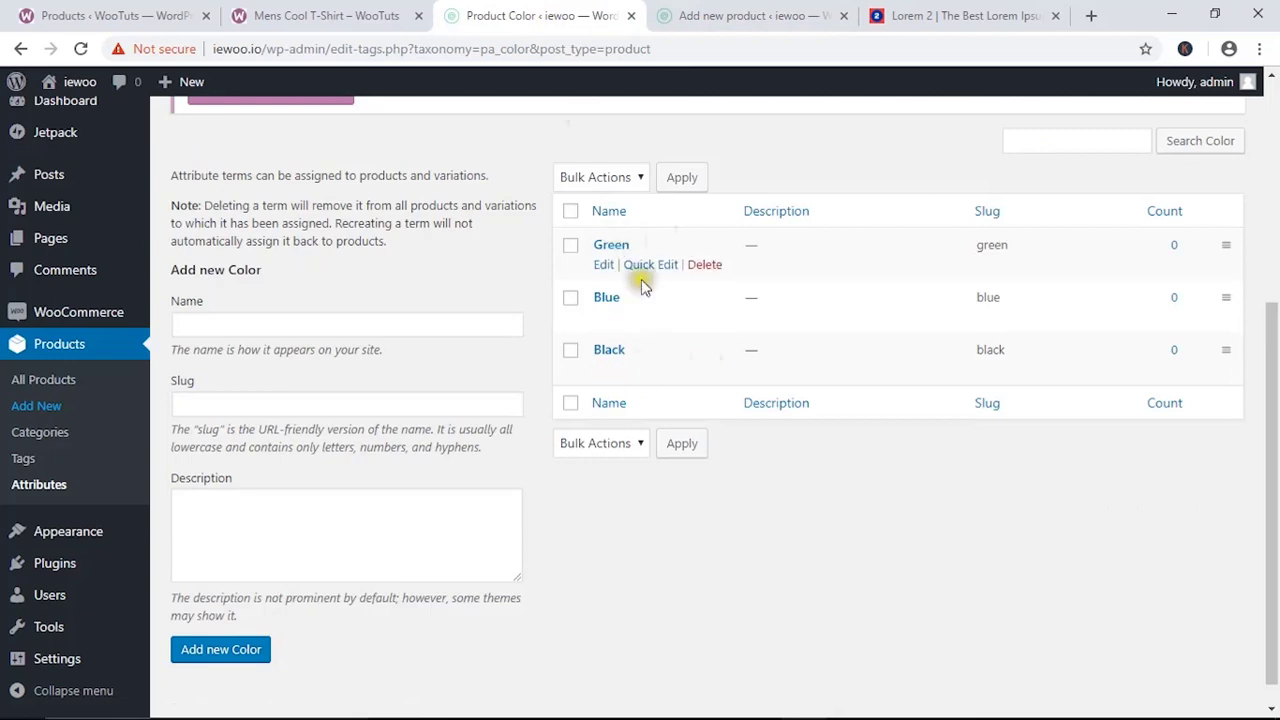
left_click(745, 15)
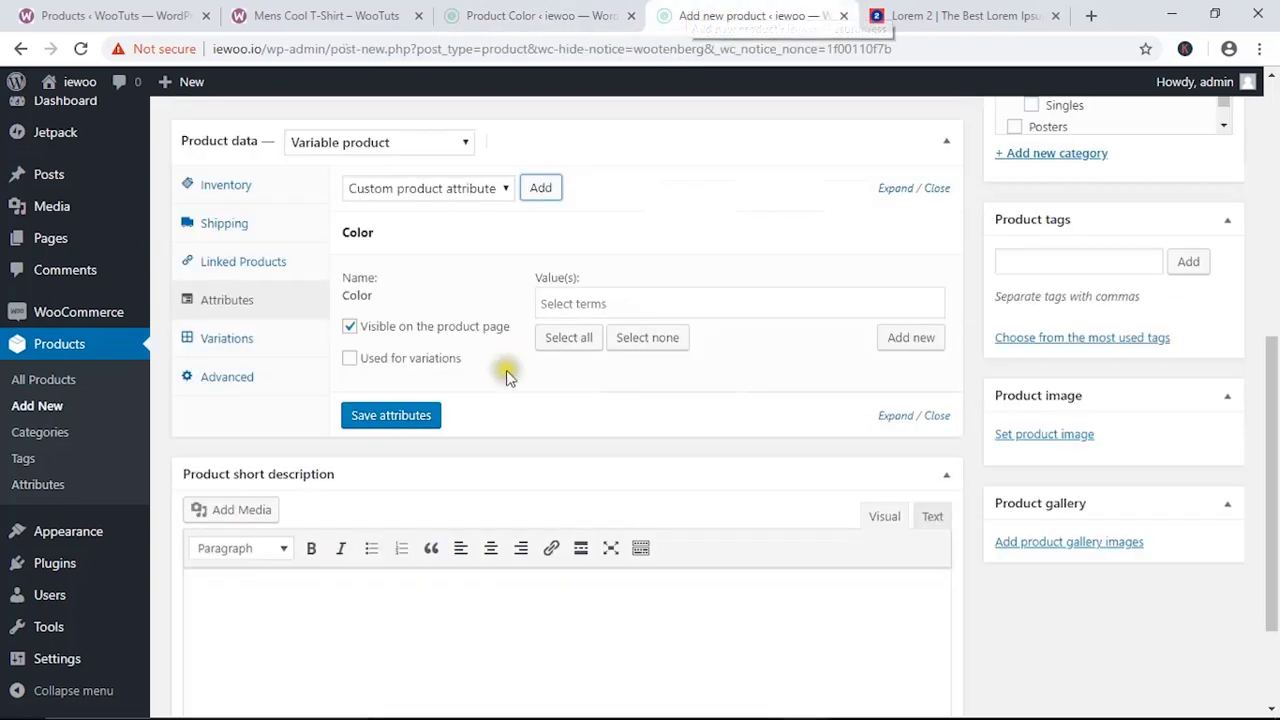
left_click(570, 338)
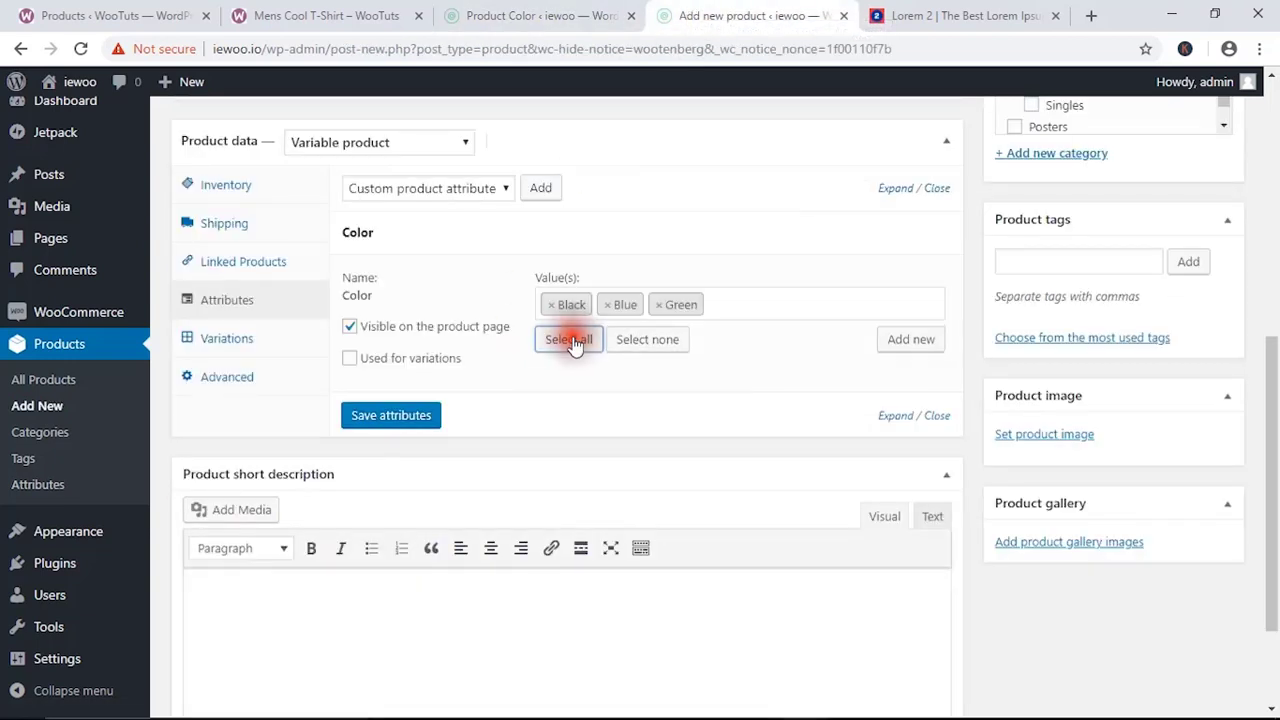
left_click(351, 359)
left_click(376, 417)
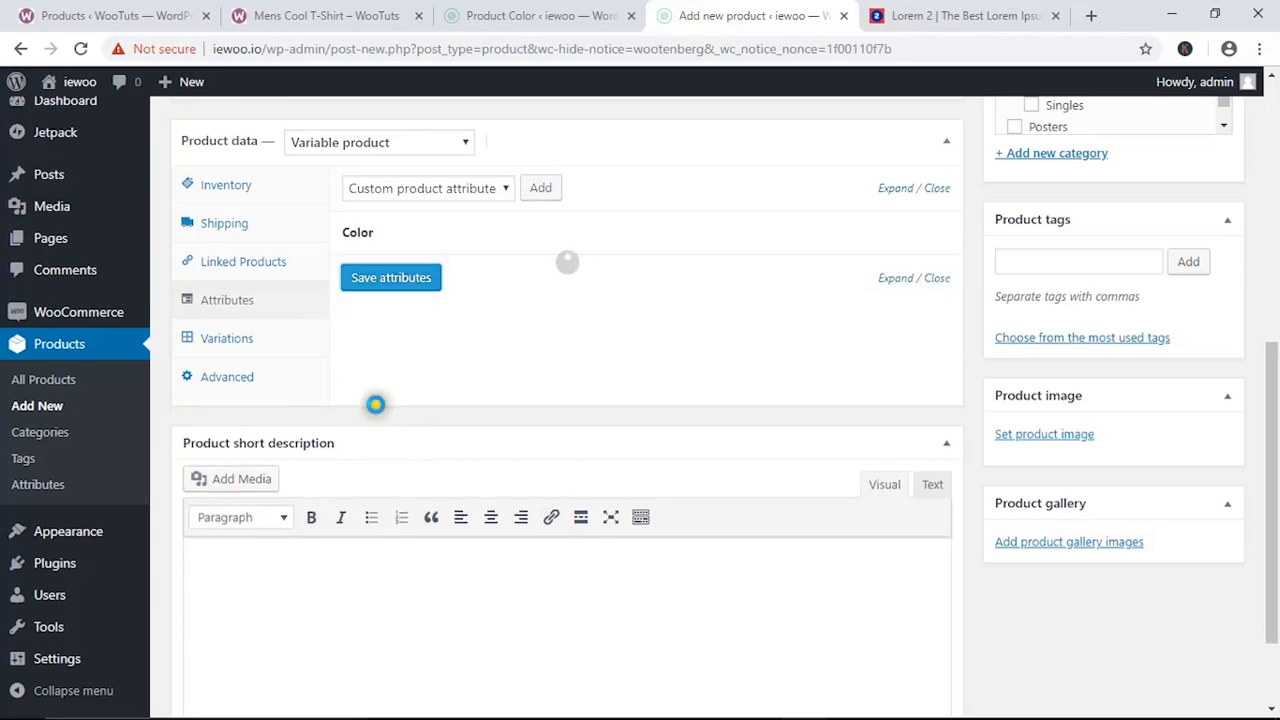
left_click(557, 237)
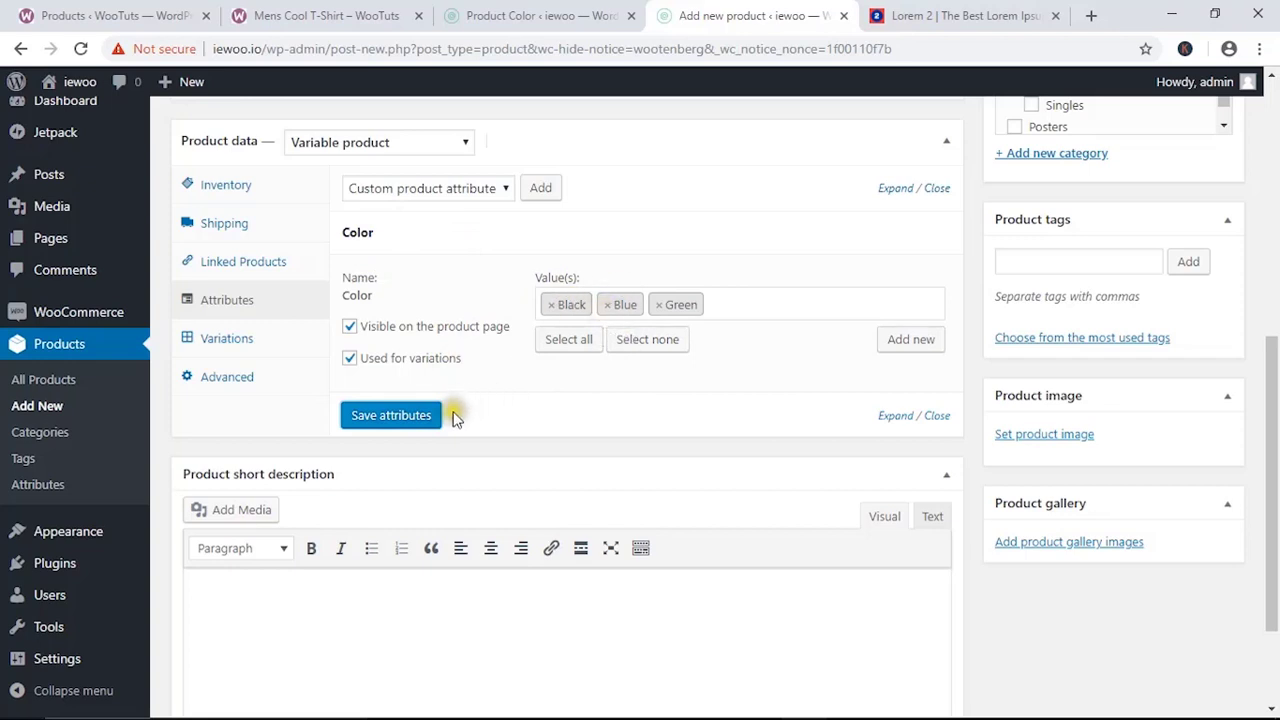
Open the product's variations and choose the option to create variations from all attributes.
left_click(226, 340)
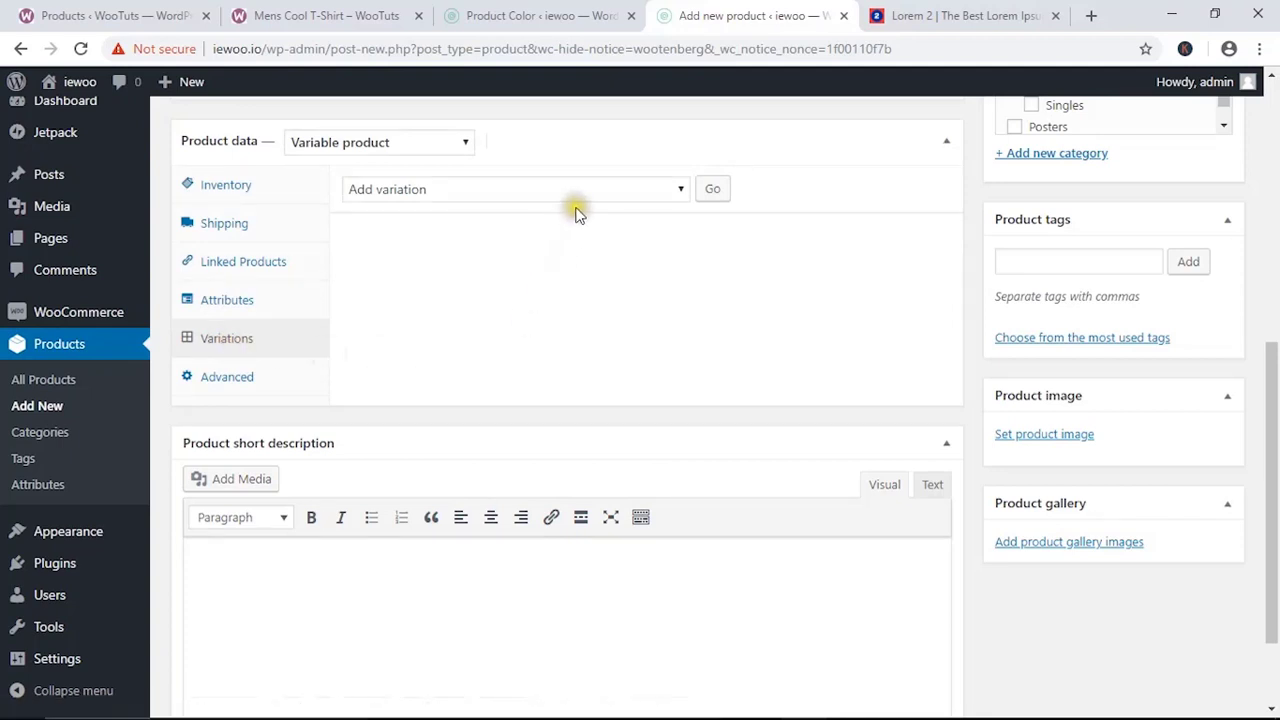
left_click(681, 190)
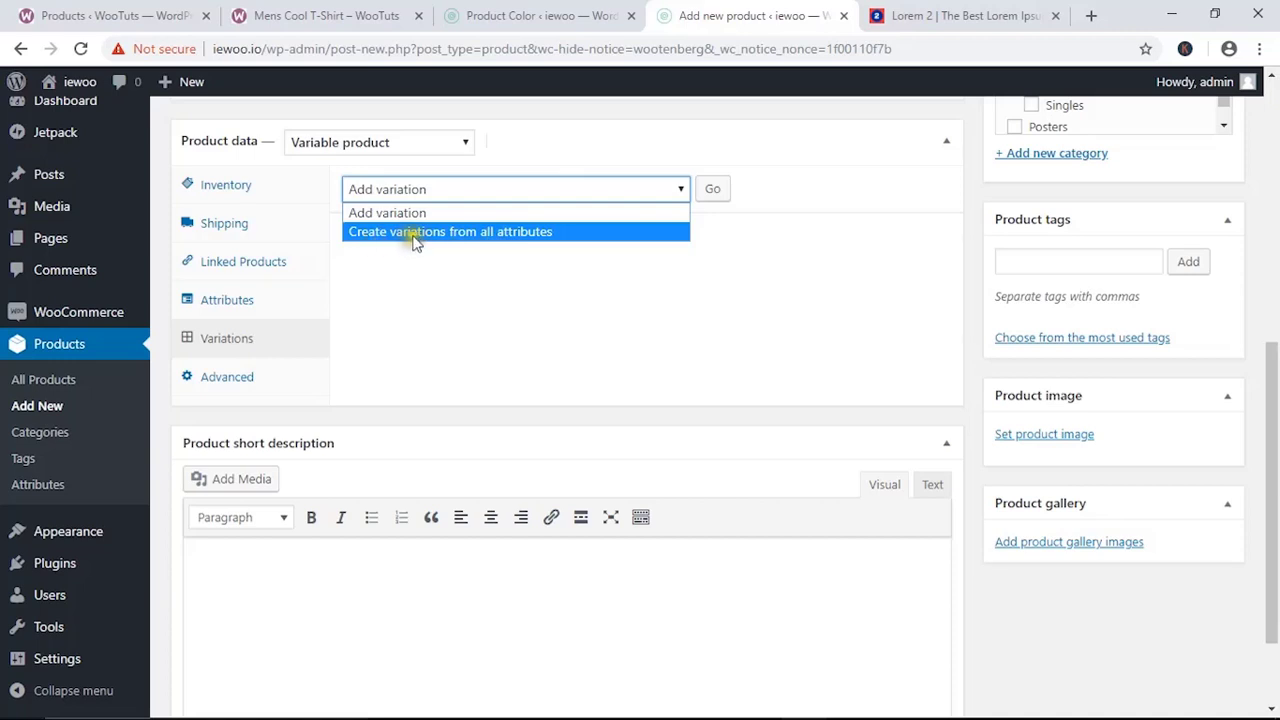
left_click(527, 233)
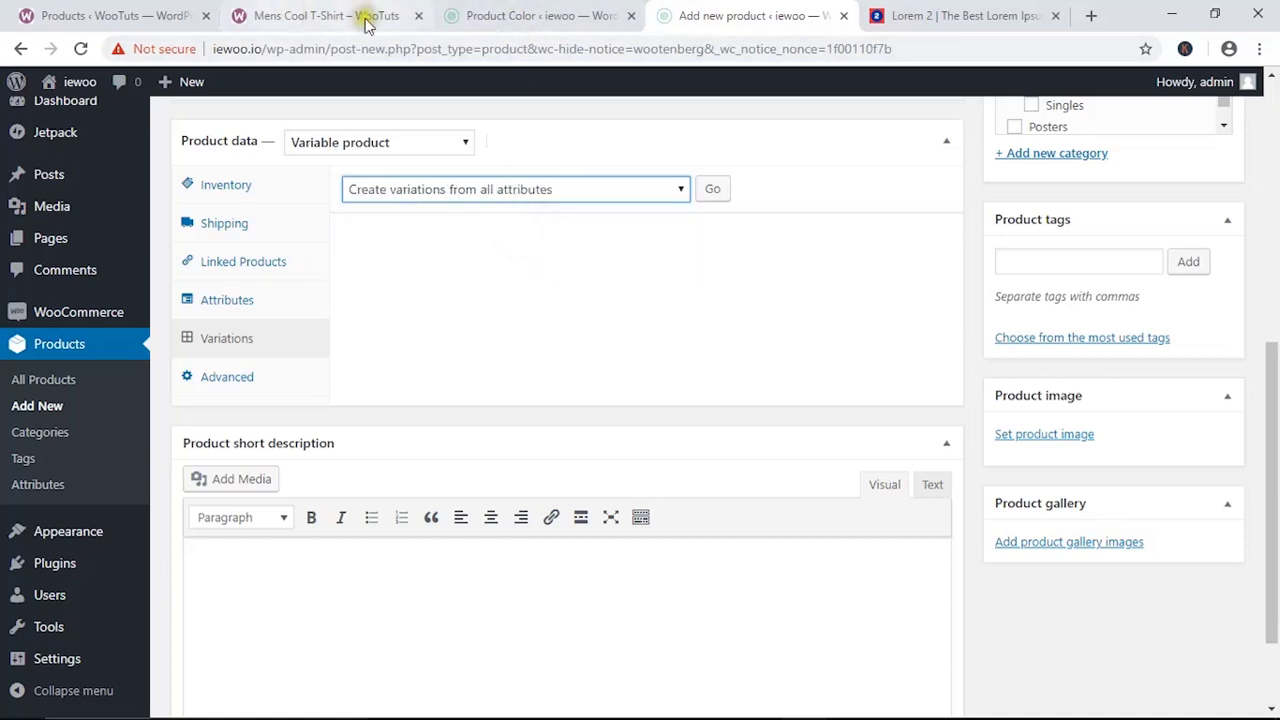
Check the site's list of product attributes and their terms, and return to the new product.
left_click(627, 14)
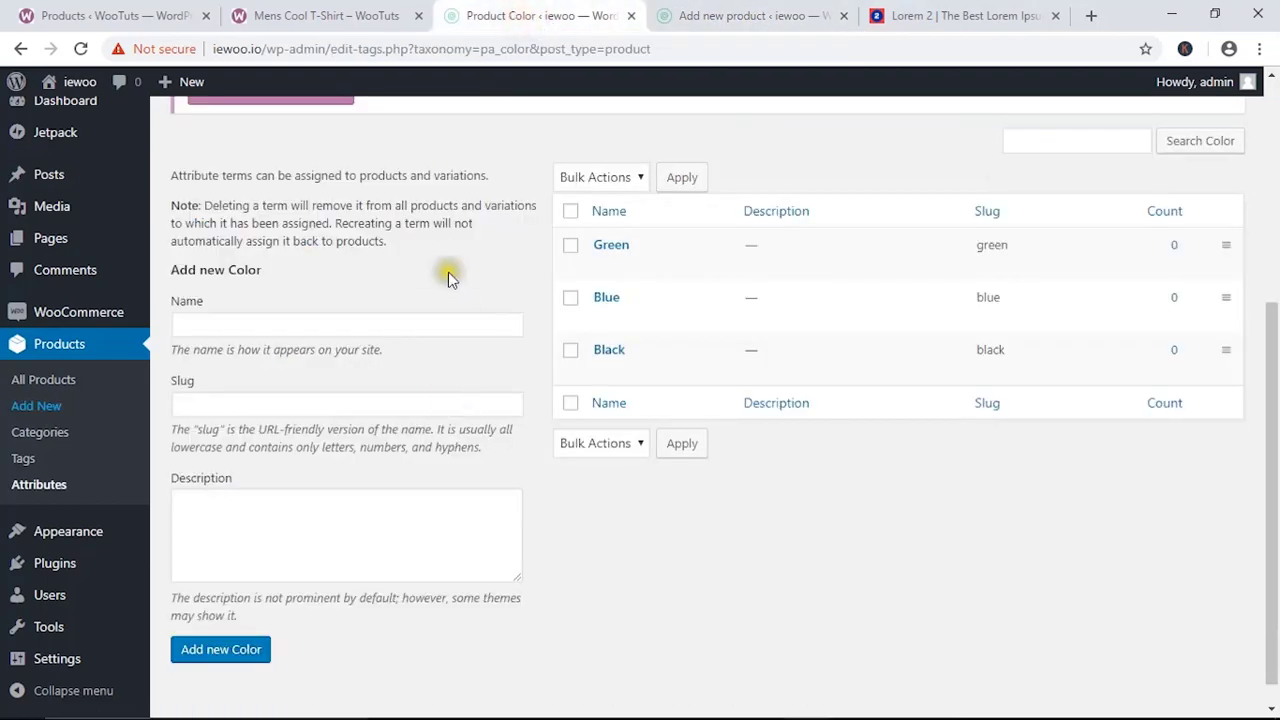
scroll(396, 398, "up", 3)
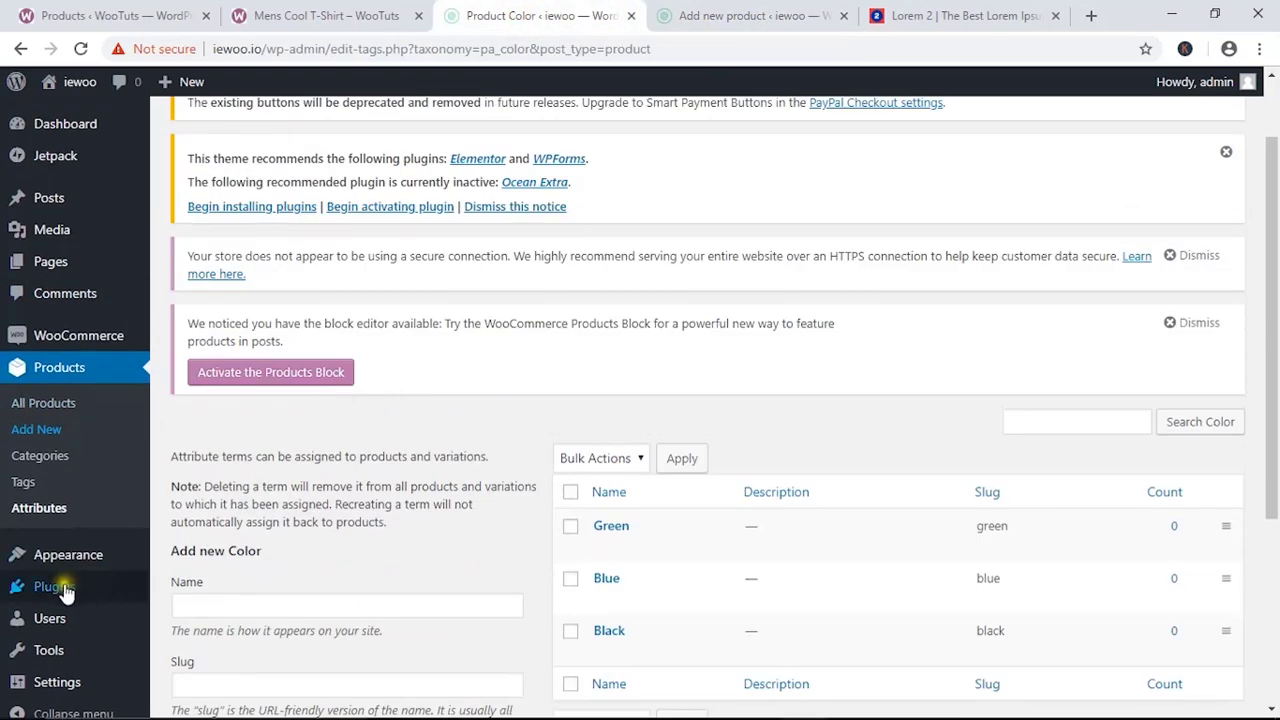
left_click(45, 518)
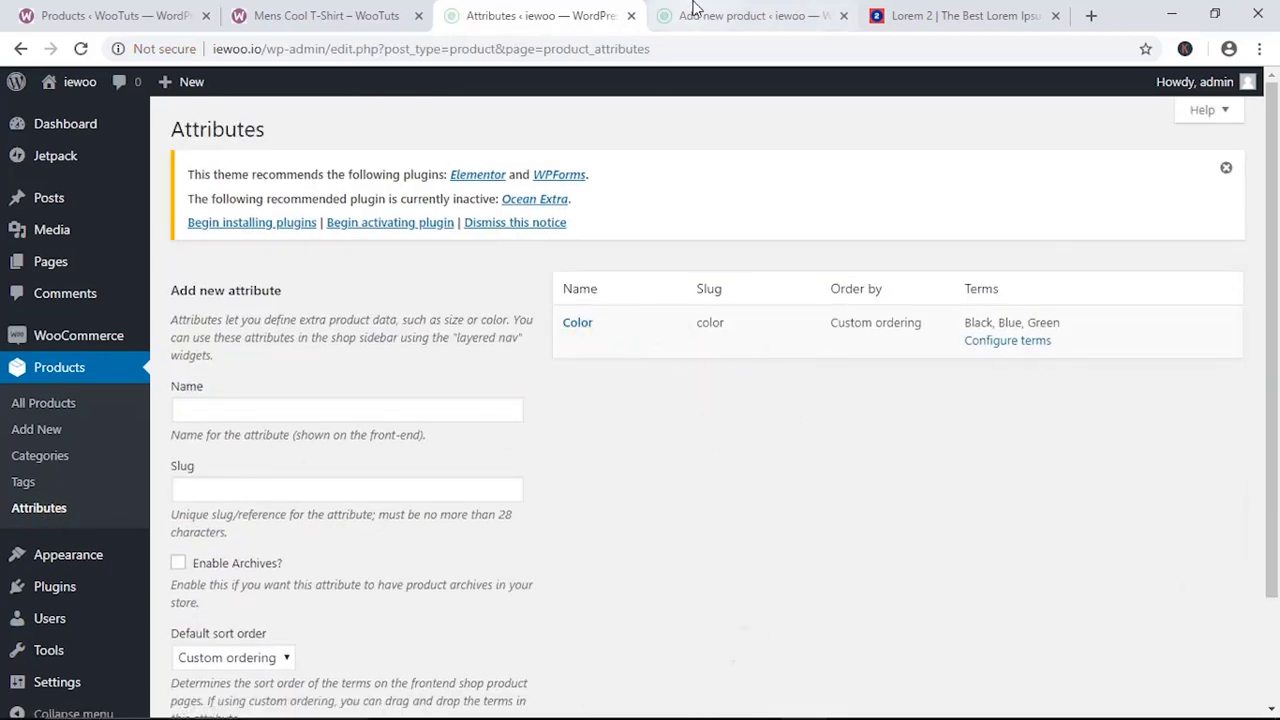
left_click(720, 16)
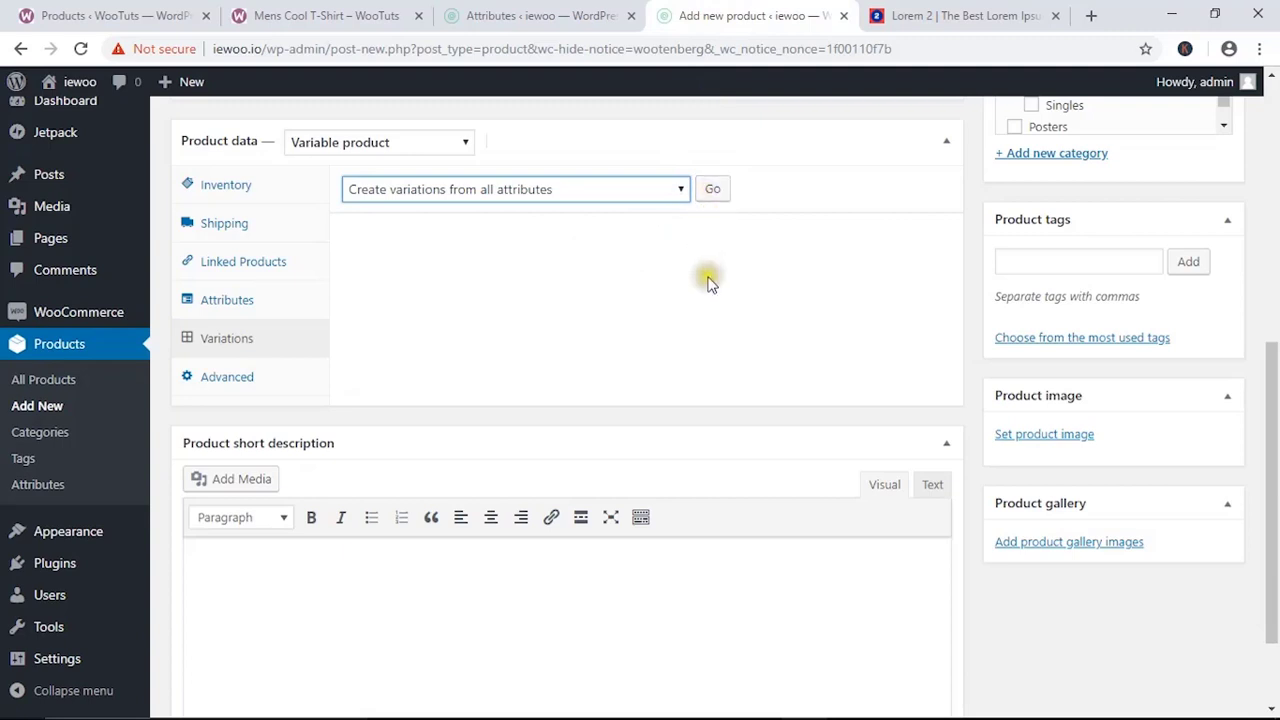
Run the chosen variation action and confirm linking all possible attribute combinations.
scroll(708, 278, "up", 2)
left_click(713, 385)
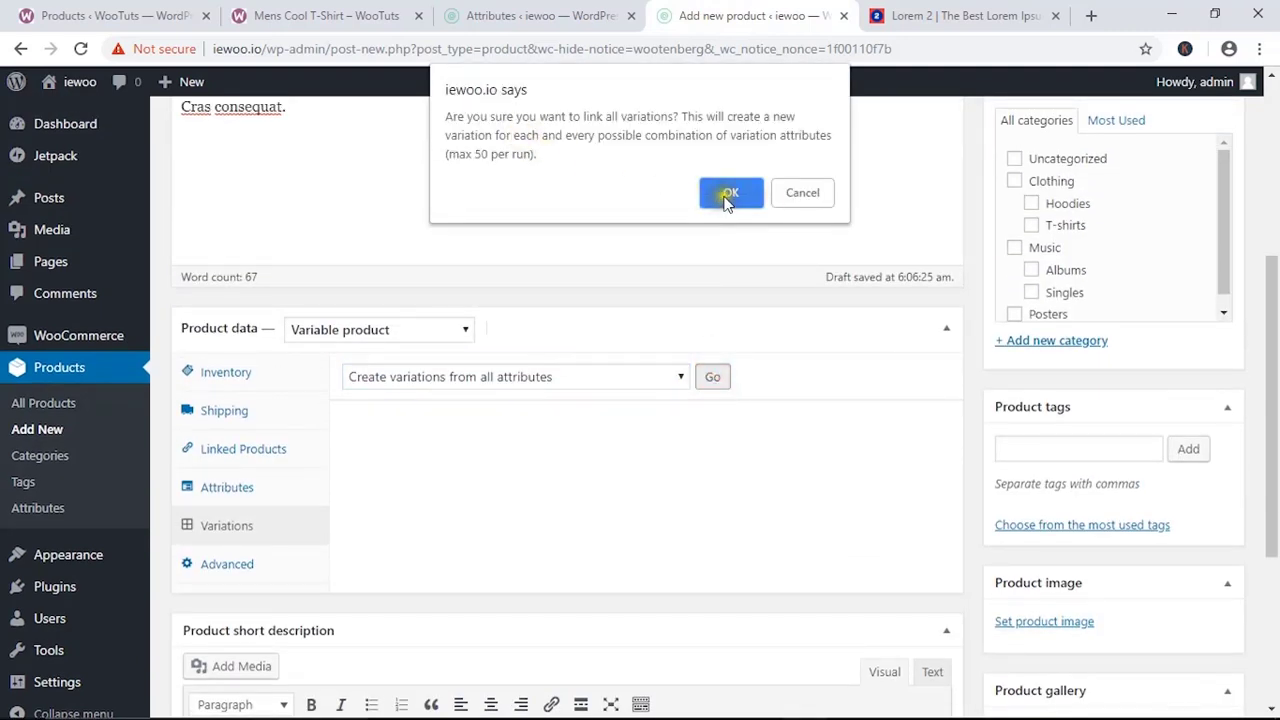
left_click(731, 195)
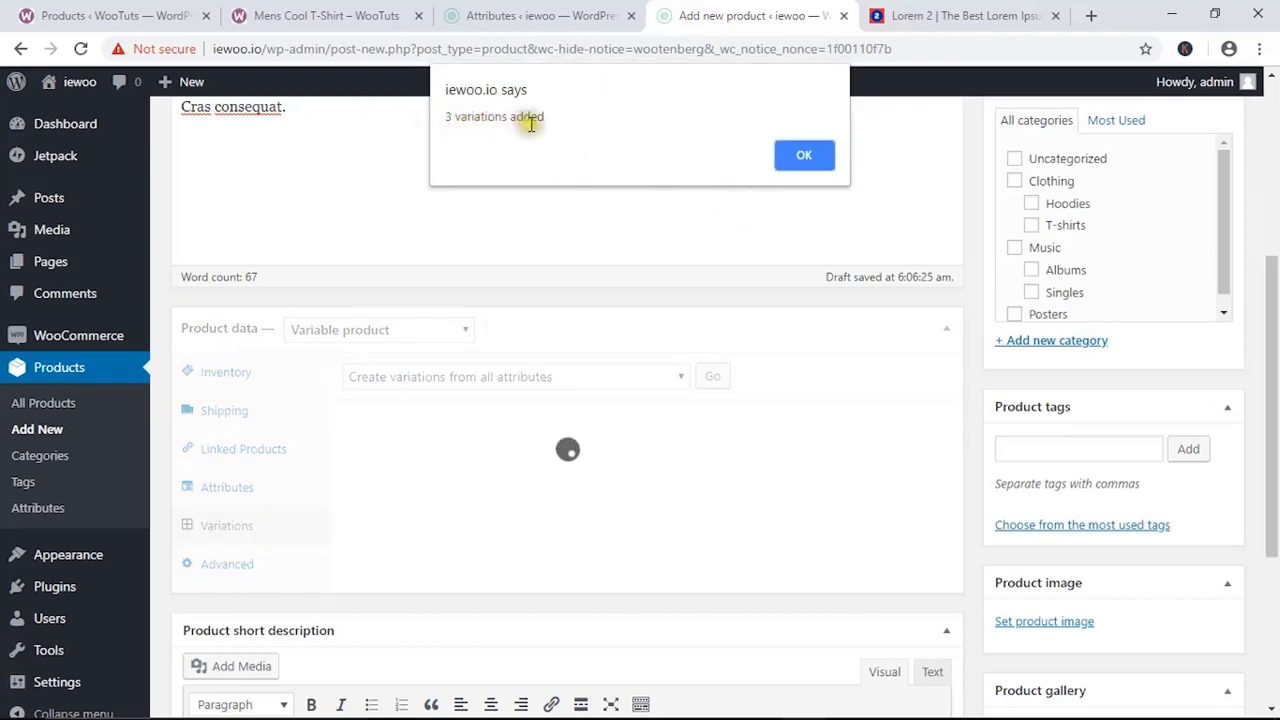
Acknowledge the added variations and expand the Black variation's settings.
left_click(804, 158)
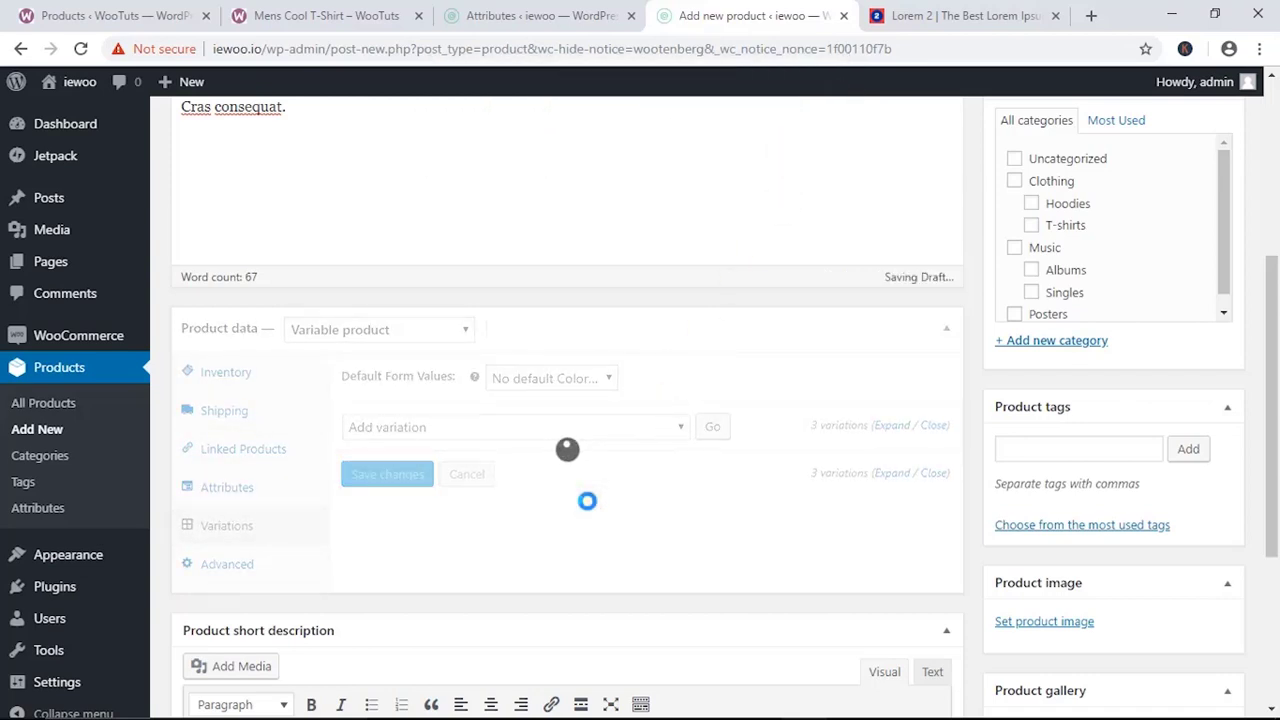
scroll(650, 480, "down", 2)
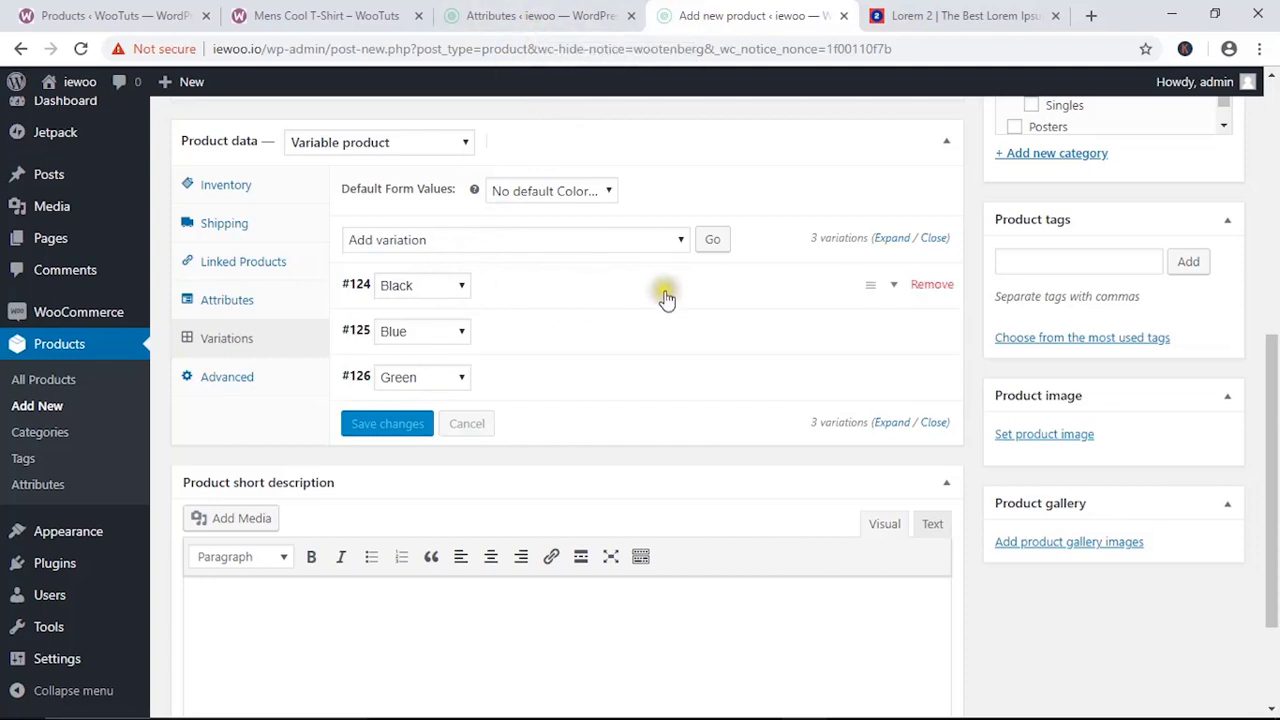
left_click(896, 290)
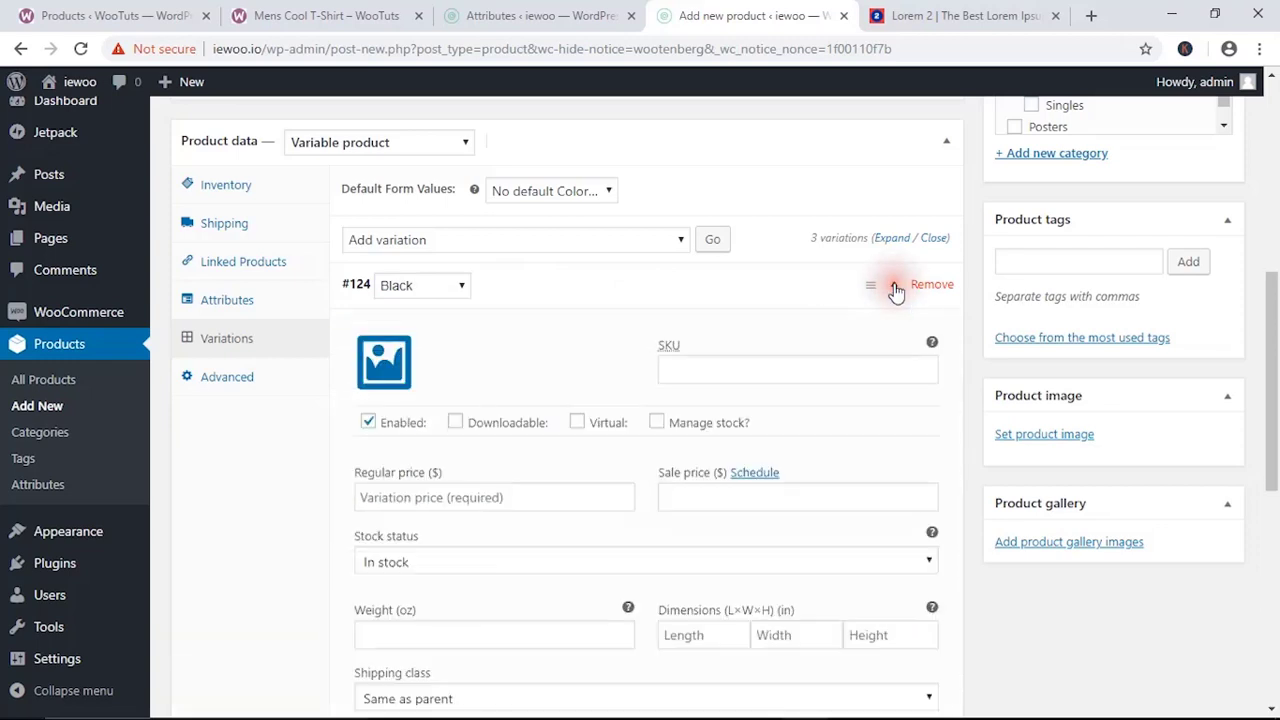
scroll(500, 352, "down", 1)
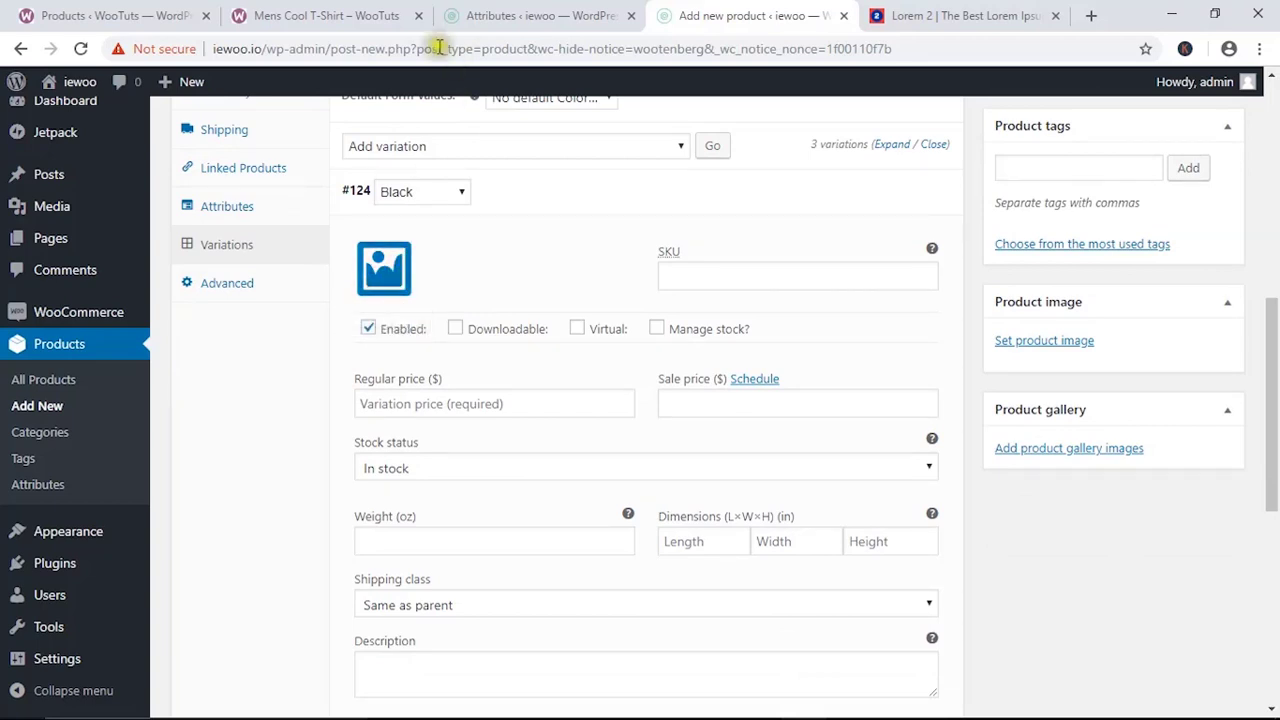
Check how the sample T-shirt's picture responds to choosing the Blue color, and return to the new product.
left_click(380, 22)
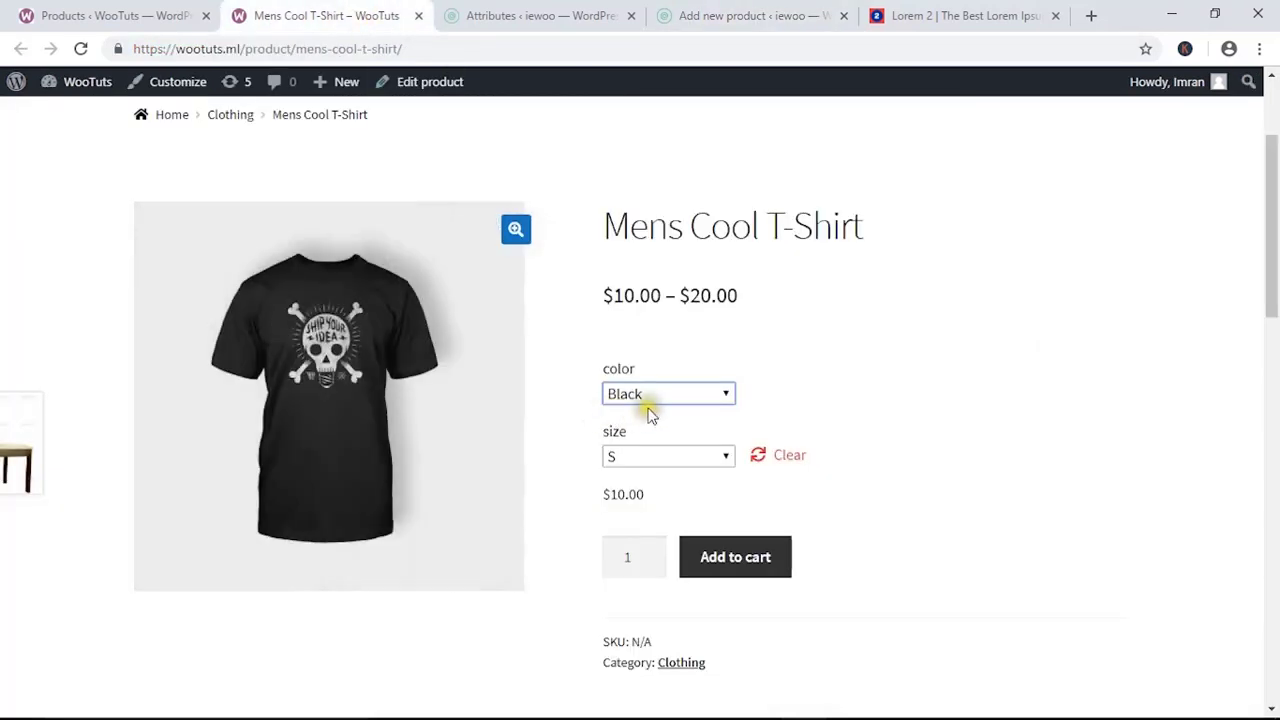
left_click(660, 393)
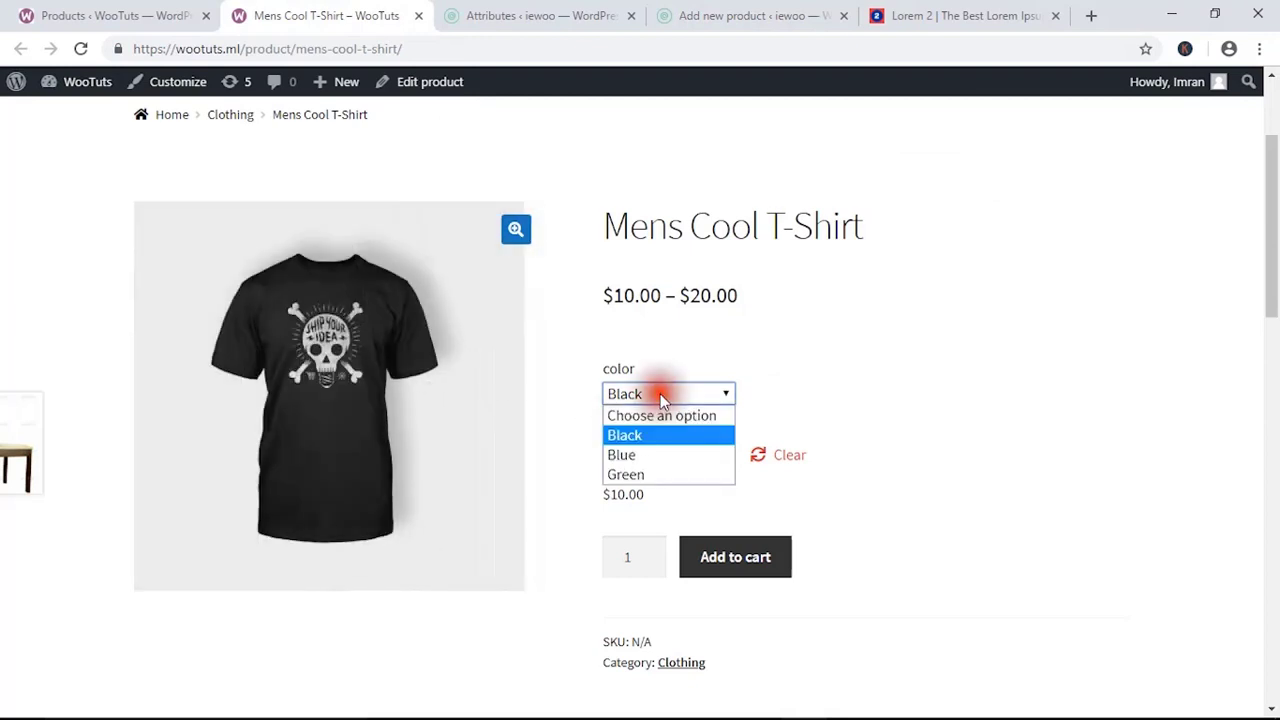
left_click(634, 451)
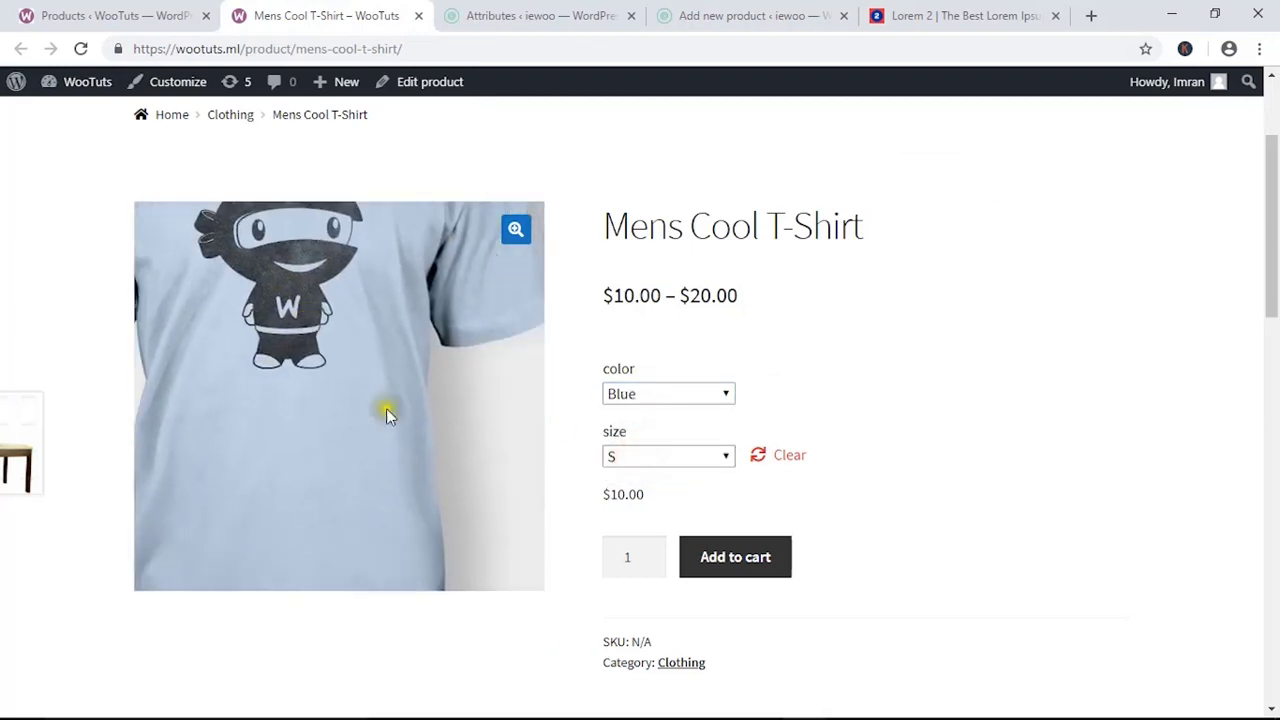
left_click(530, 15)
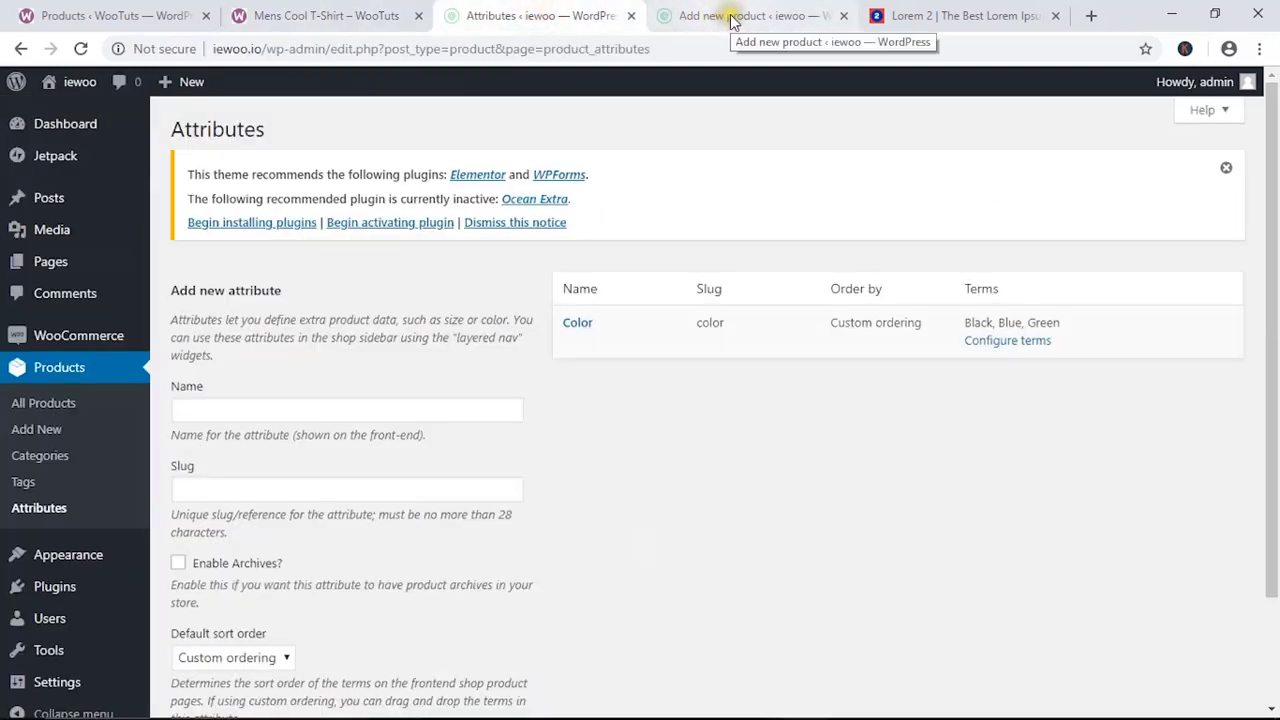
left_click(690, 16)
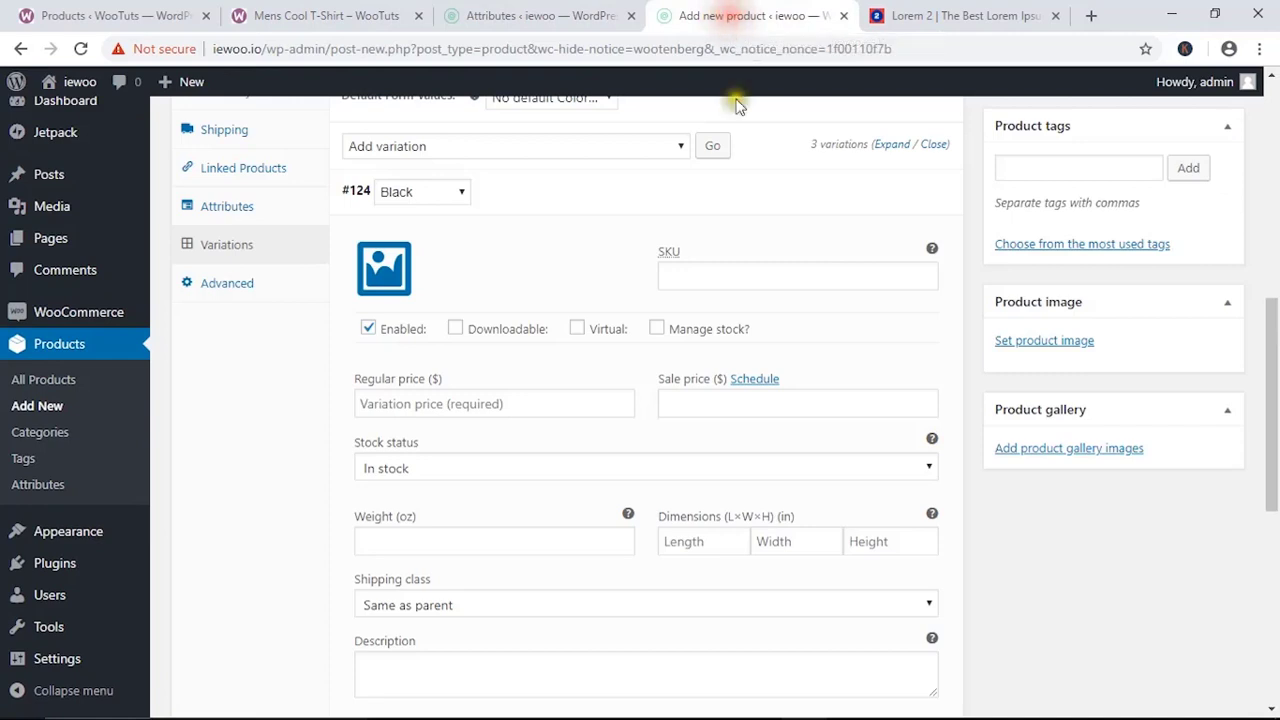
Set the Black variation's image to T_4_front.jpg from the media library.
left_click(388, 280)
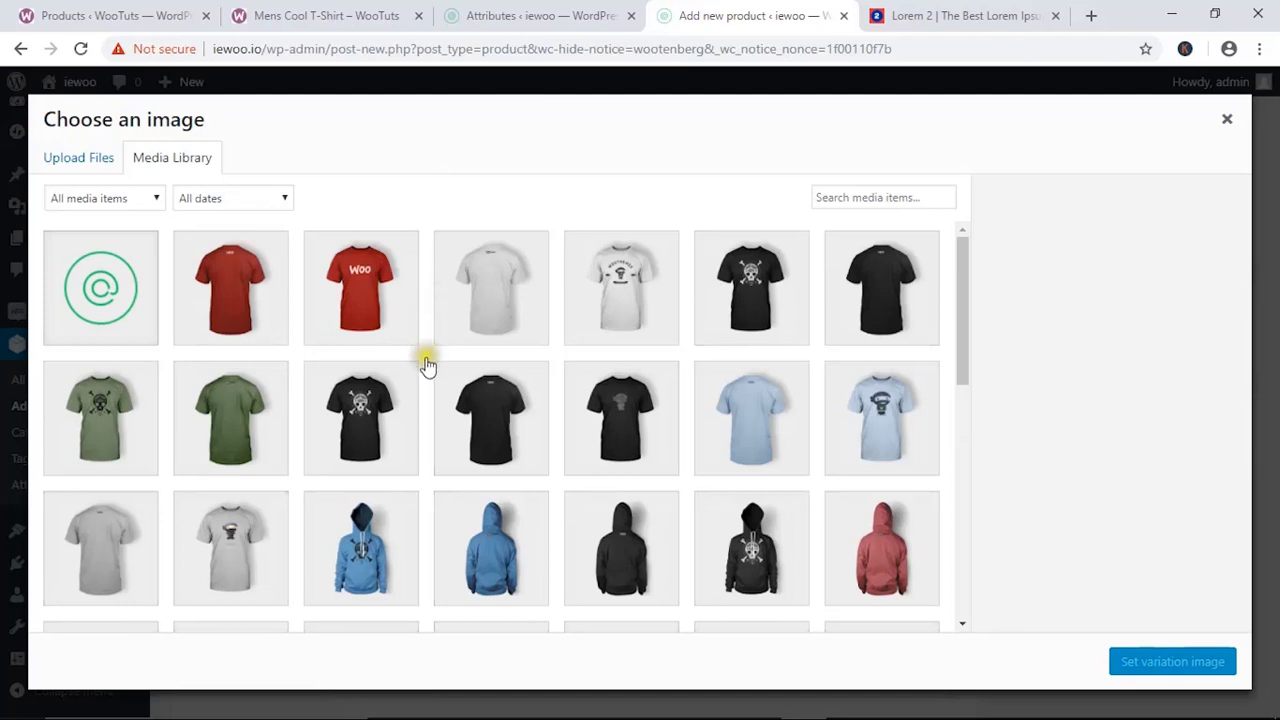
left_click(360, 420)
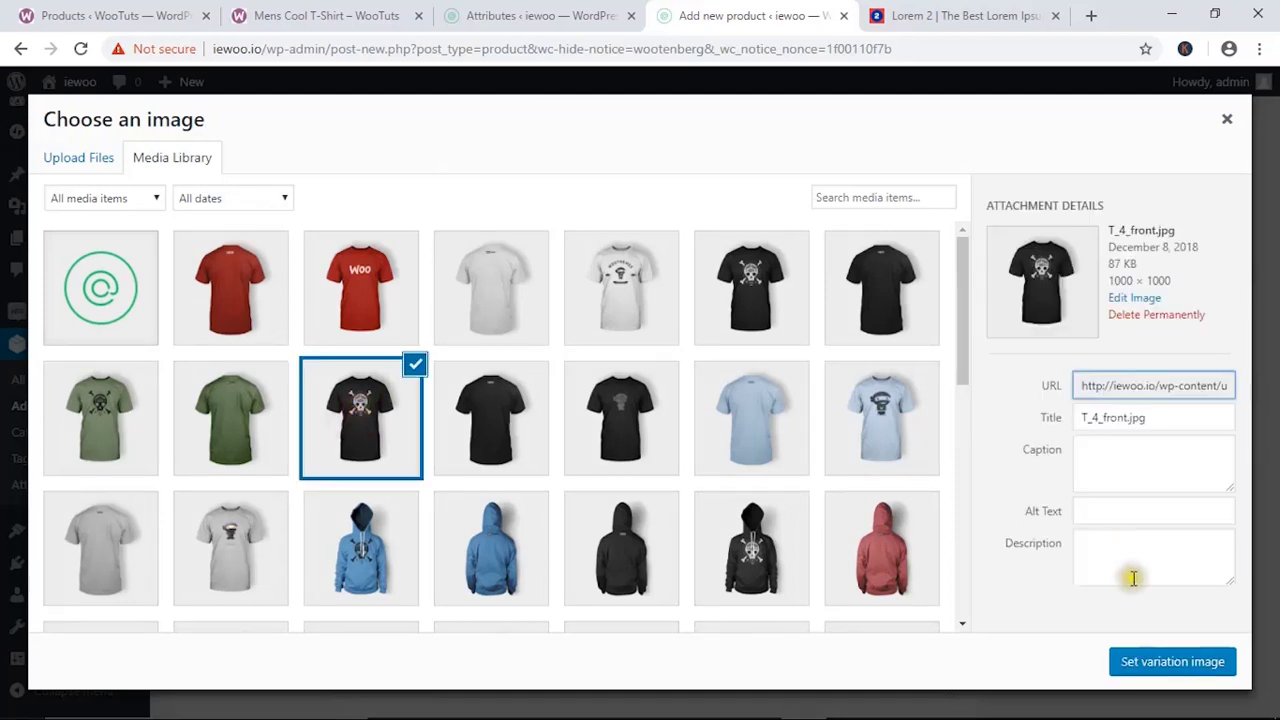
left_click(1140, 663)
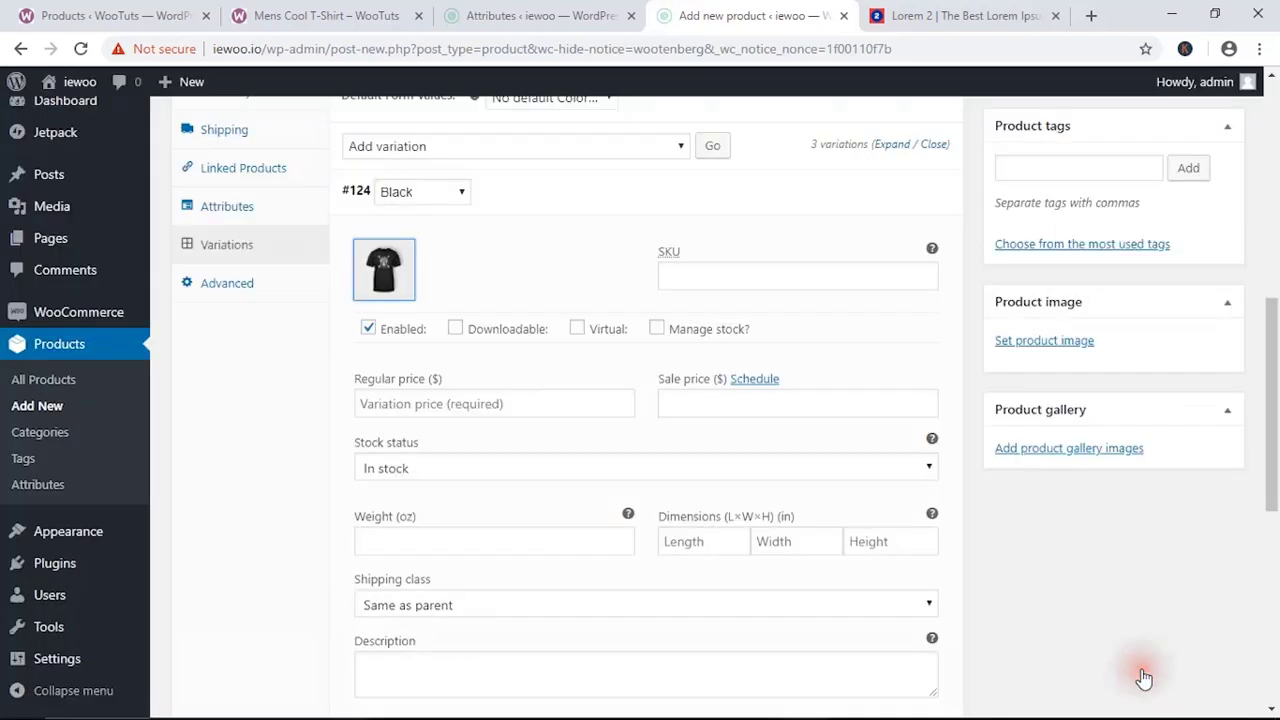
Set the Black variation's regular price to 10, keep its stock status In stock, and collapse the variation.
left_click(430, 403)
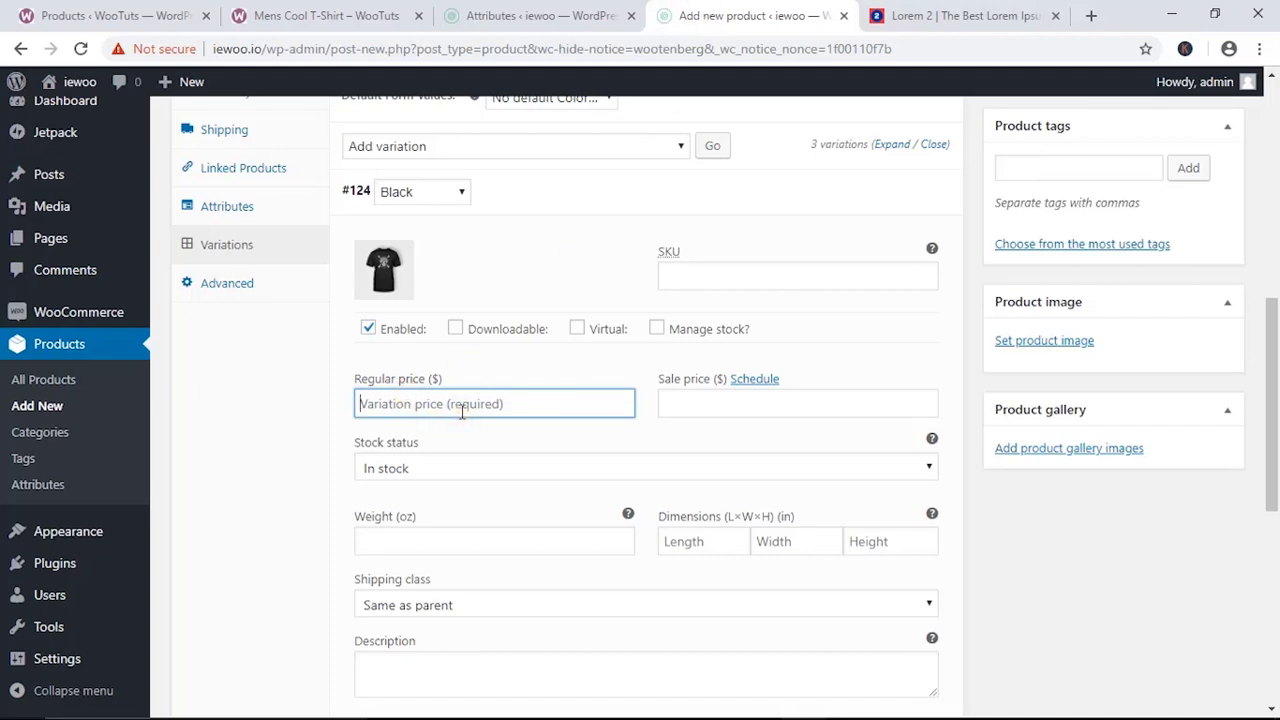
left_click(286, 436)
scroll(363, 429, "down", 2)
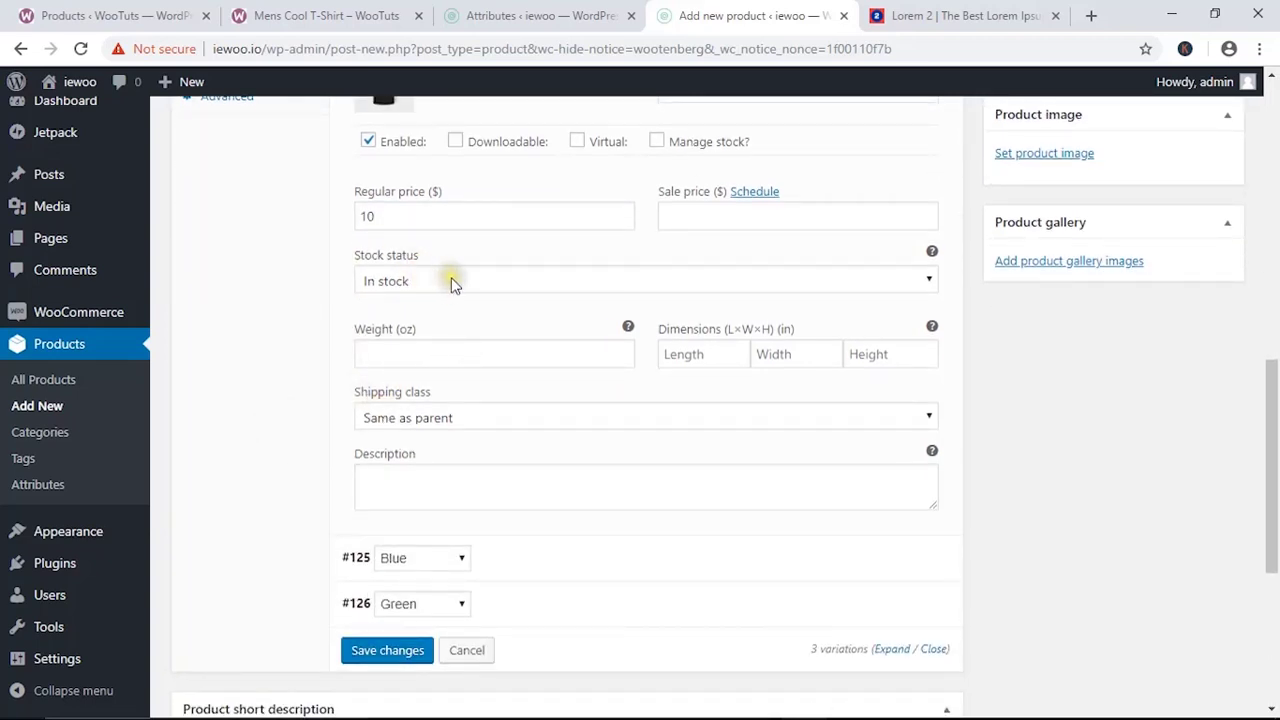
left_click(451, 277)
left_click(451, 277)
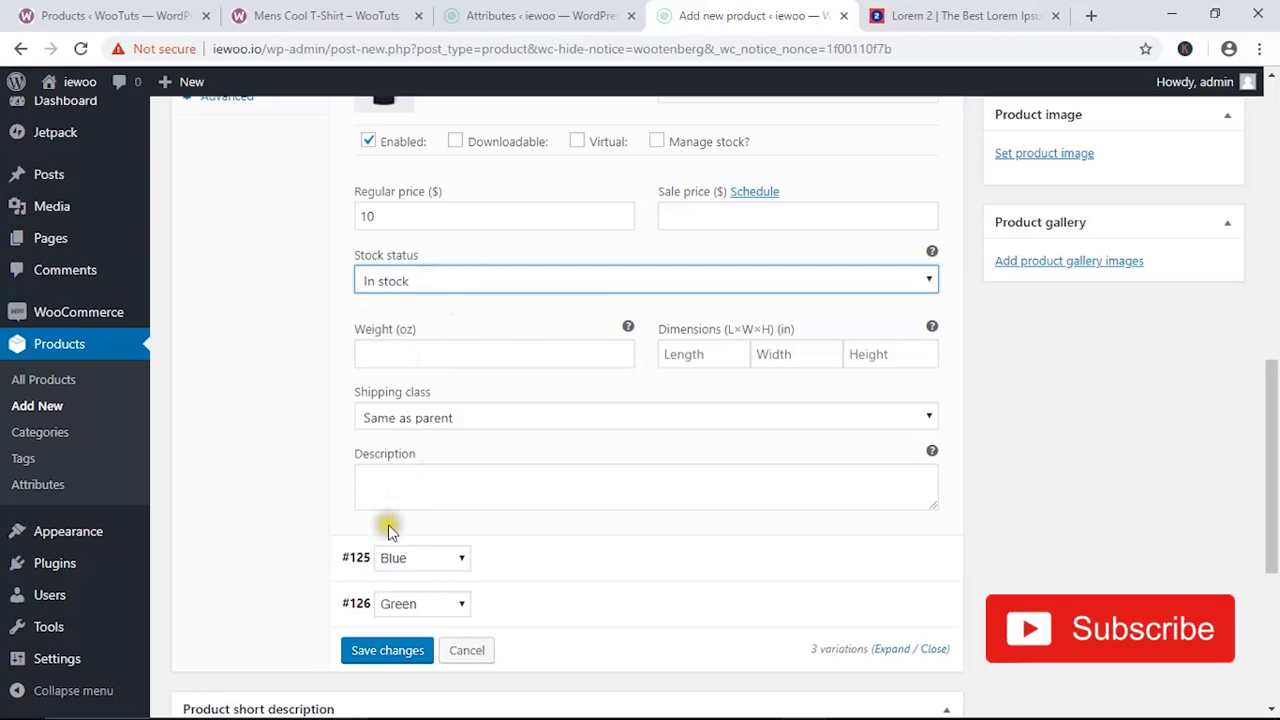
scroll(300, 500, "down", 2)
scroll(545, 340, "up", 4)
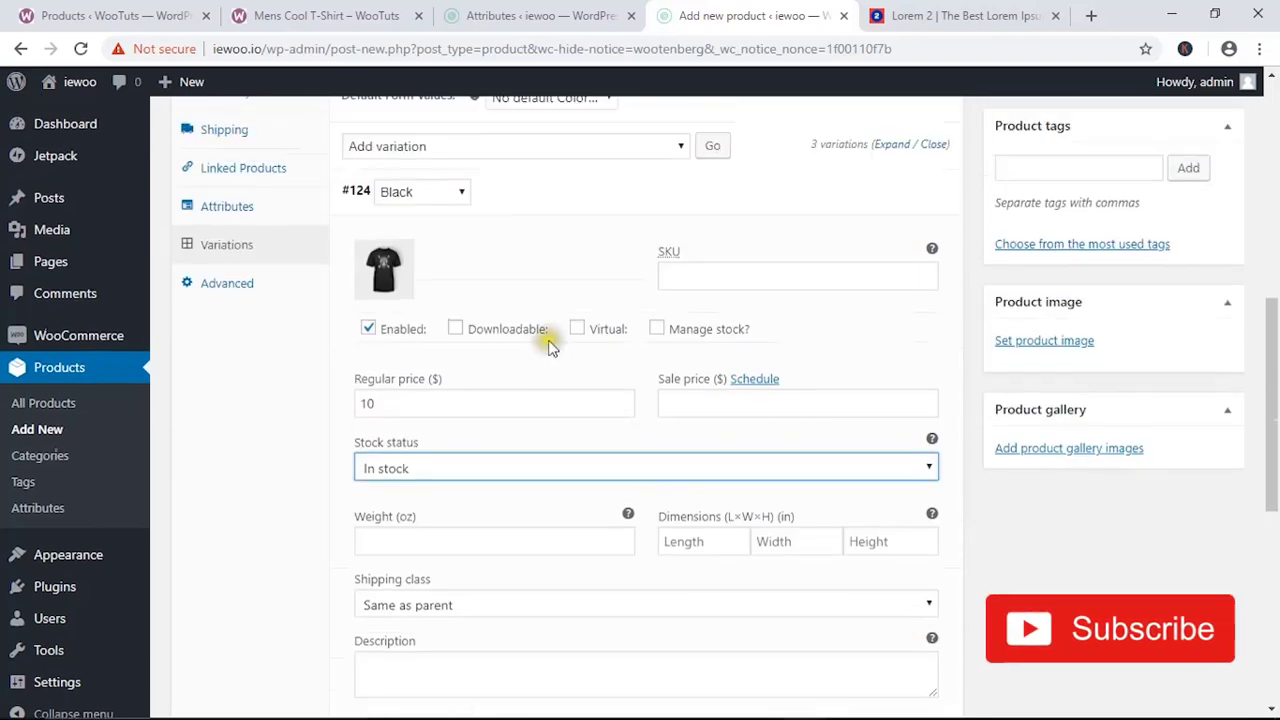
scroll(780, 220, "up", 2)
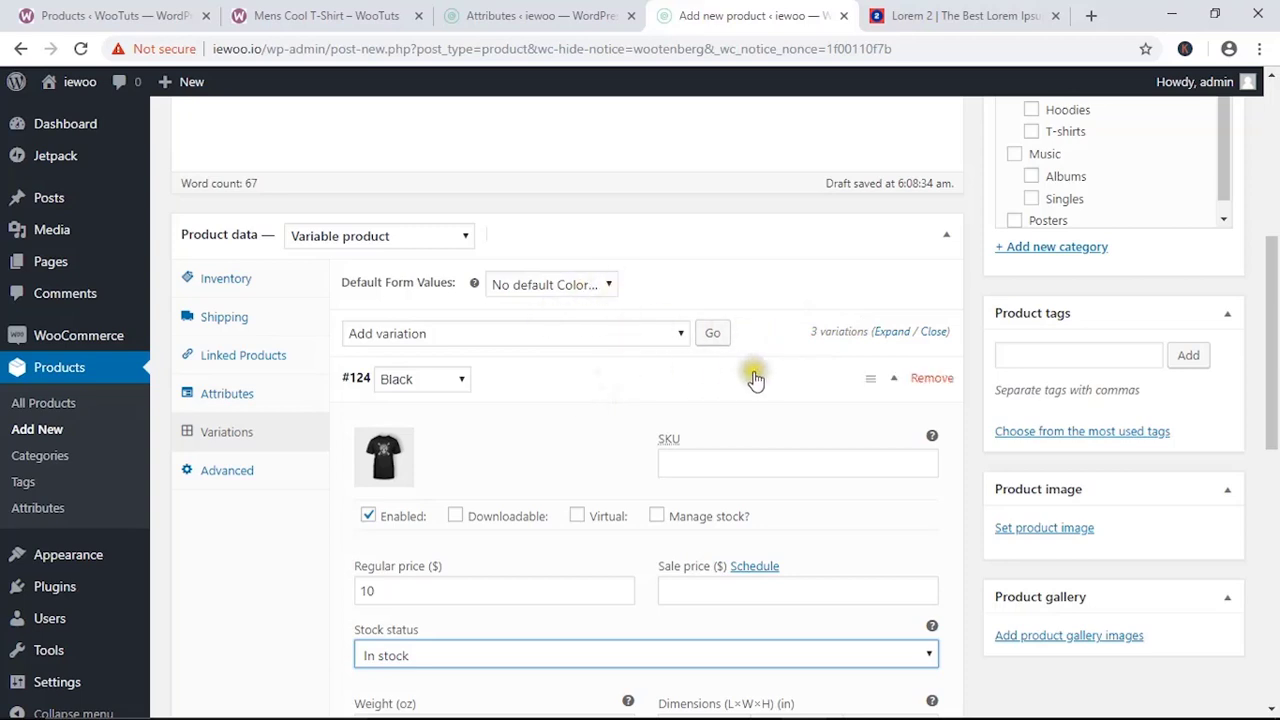
left_click(895, 380)
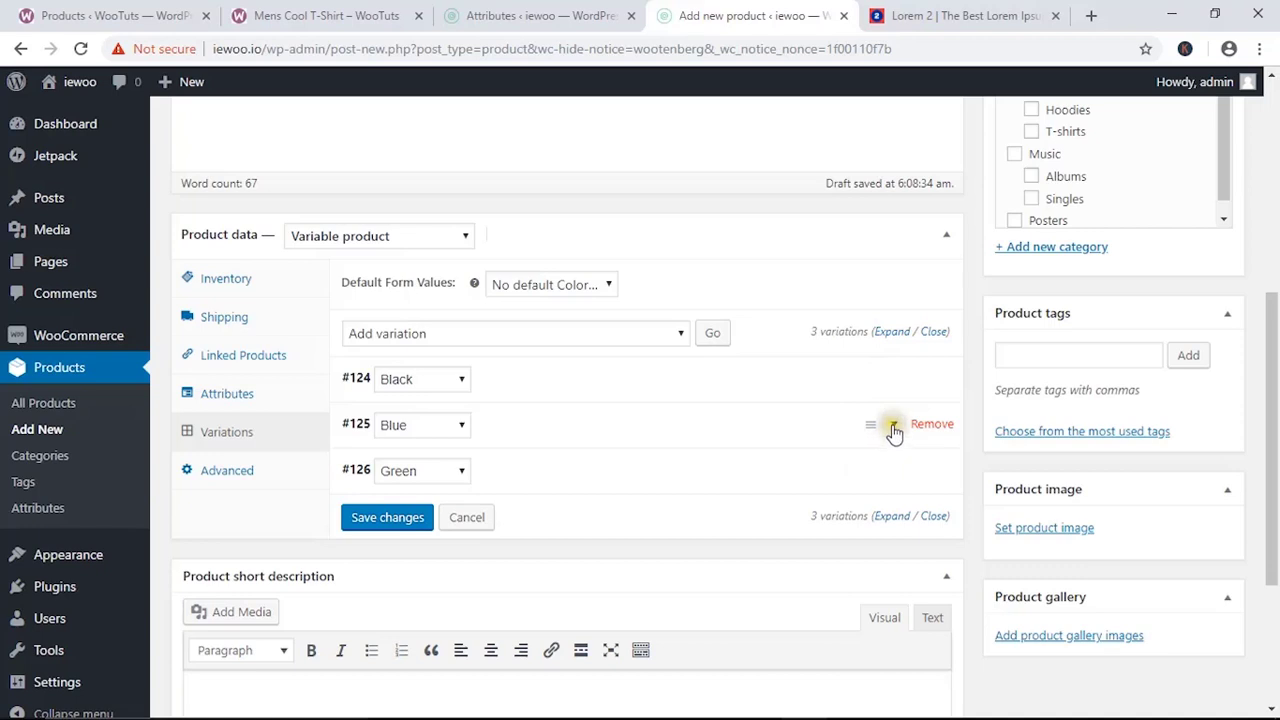
Expand the Blue variation and set its image to T_6_front.jpg from the media library.
left_click(895, 428)
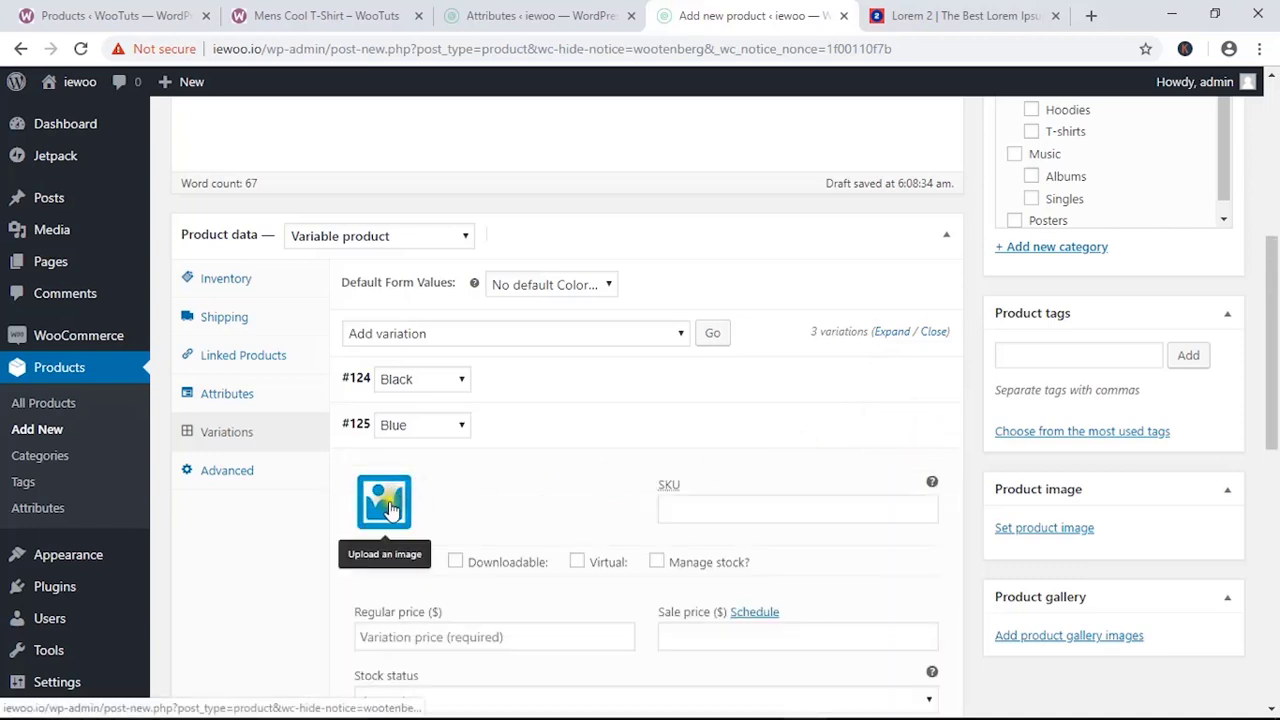
left_click(388, 505)
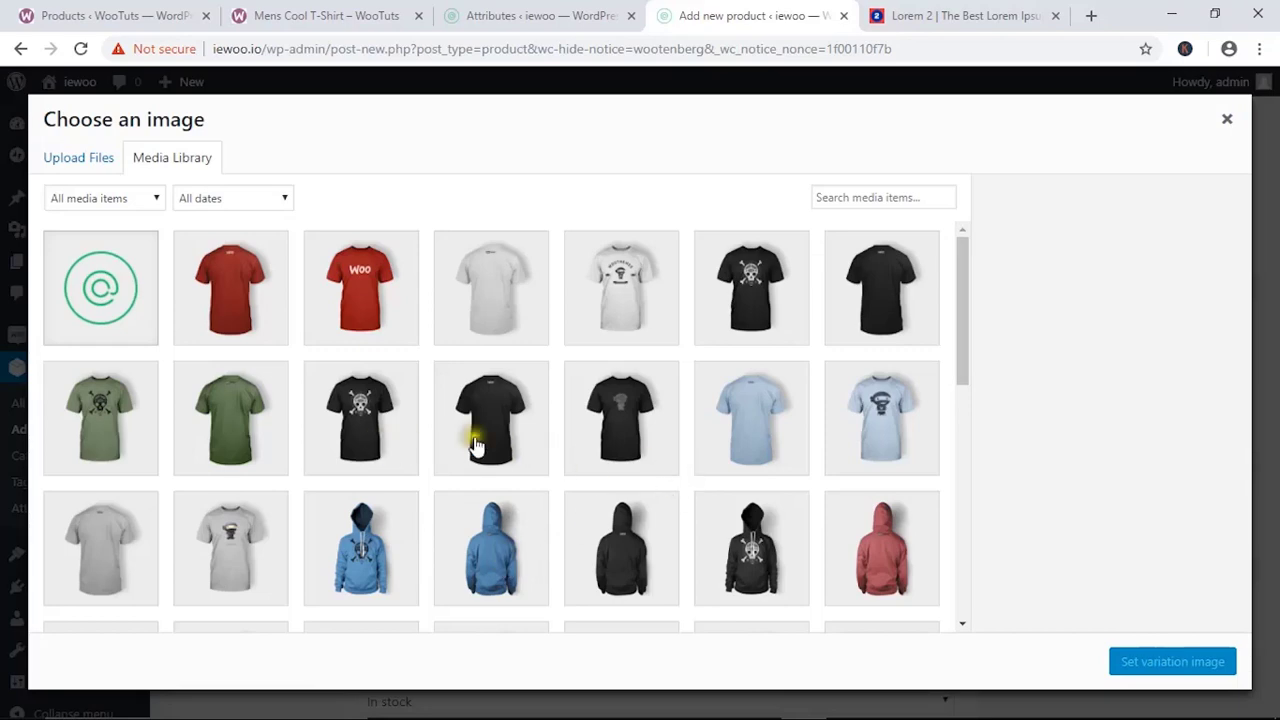
left_click(861, 426)
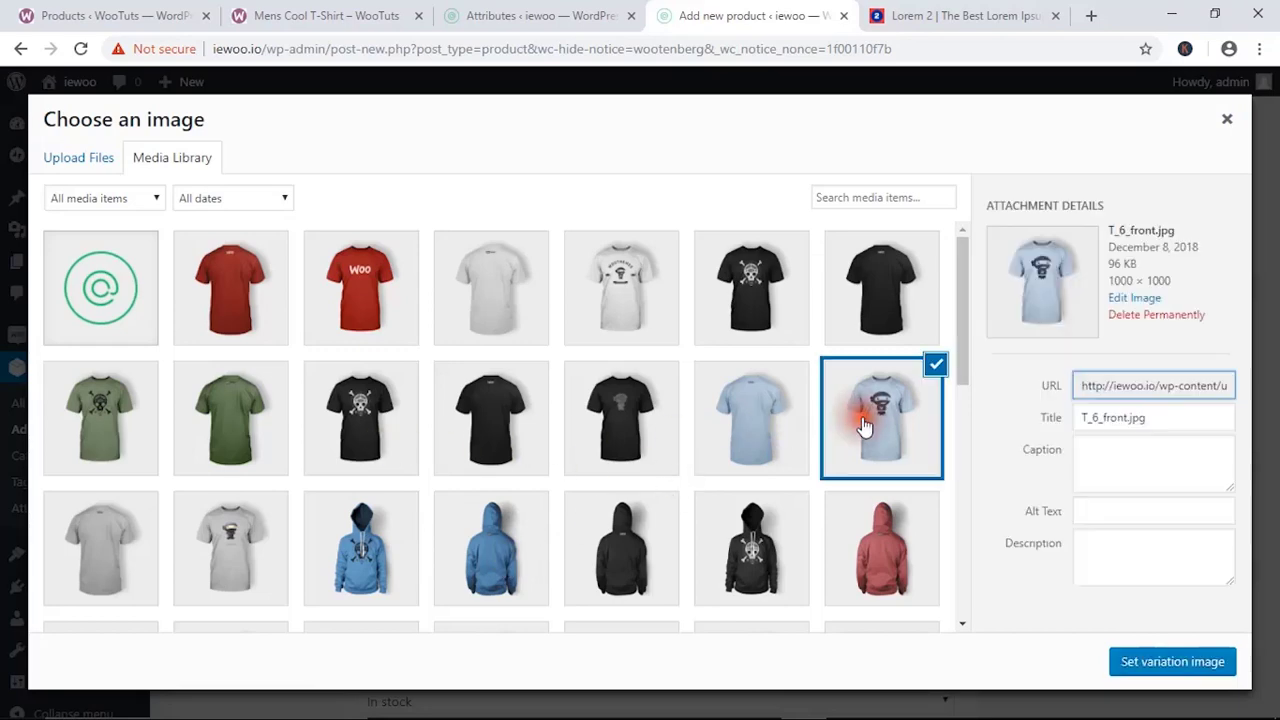
left_click(1150, 663)
Set the Blue variation's regular price to 12, review its other fields, and collapse the variation.
scroll(526, 414, "down", 2)
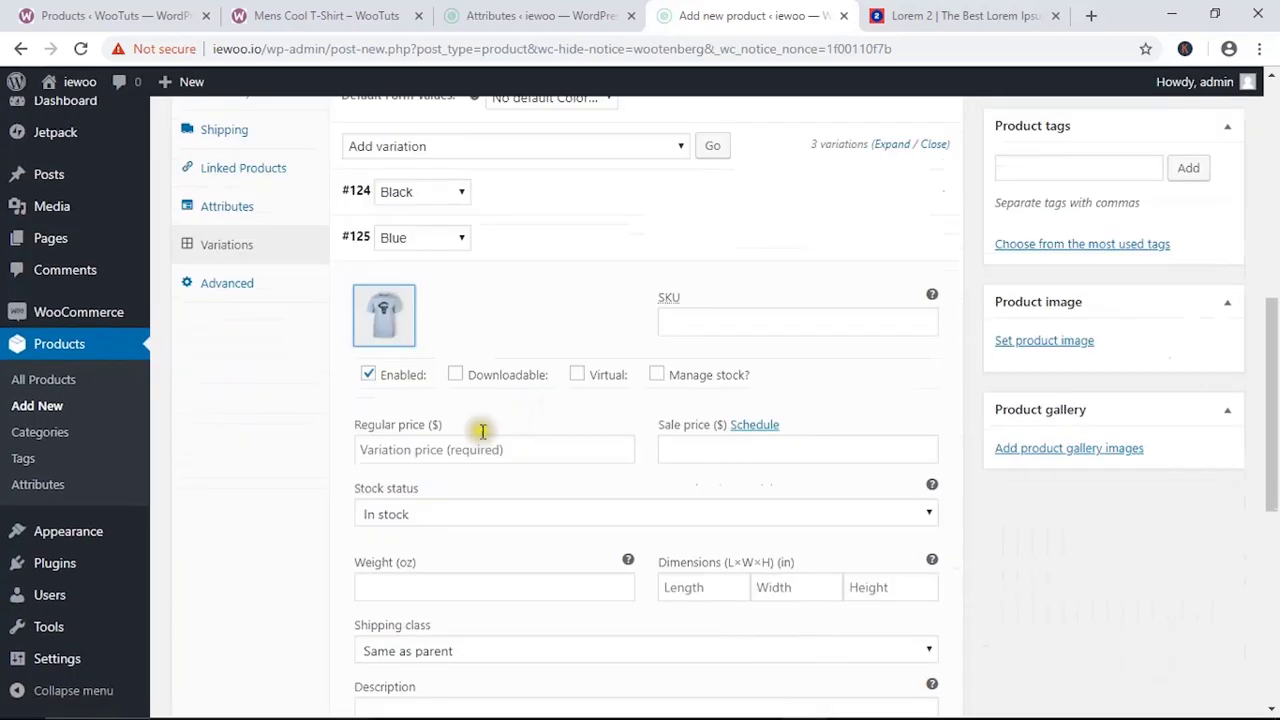
left_click(427, 455)
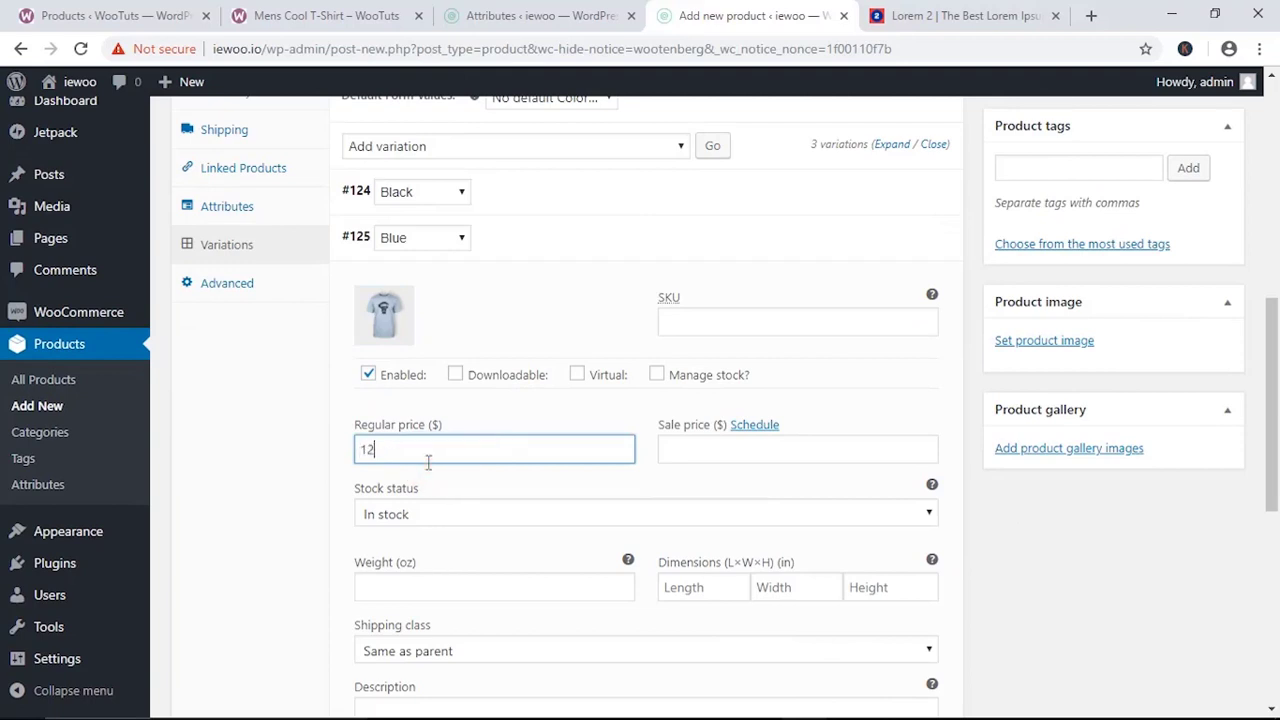
left_click(300, 442)
scroll(326, 443, "down", 3)
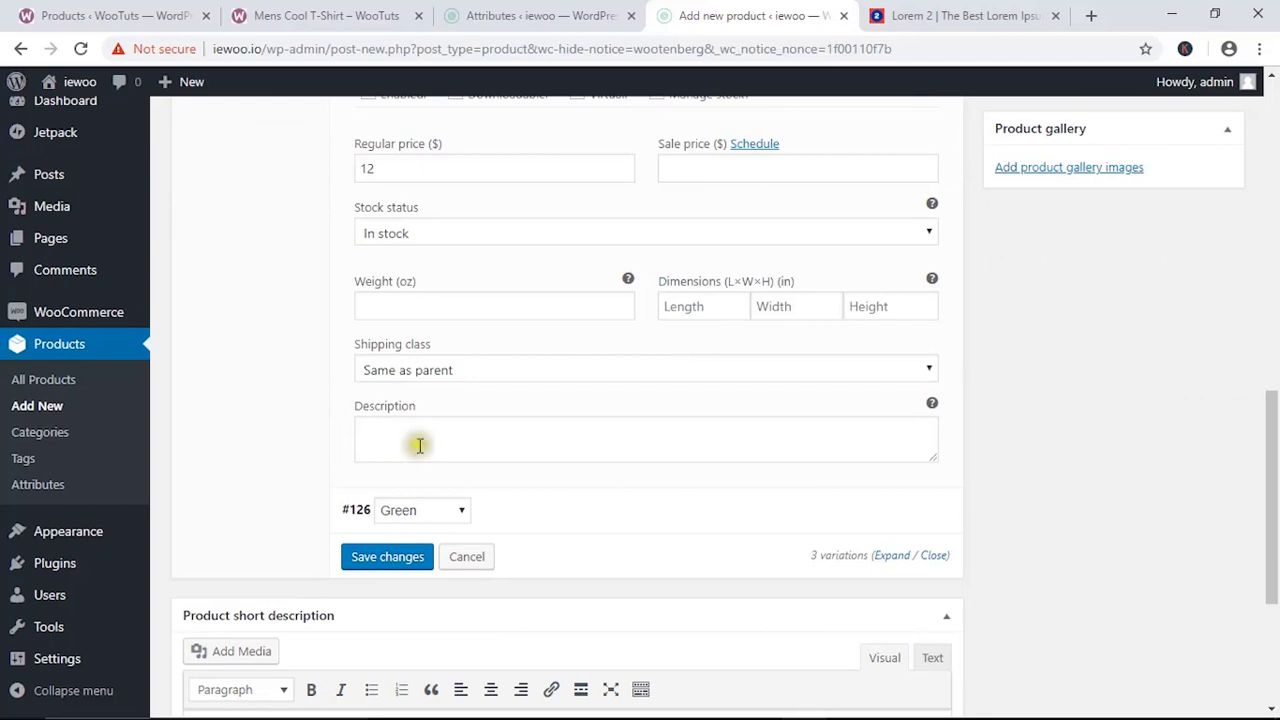
scroll(419, 462, "up", 3)
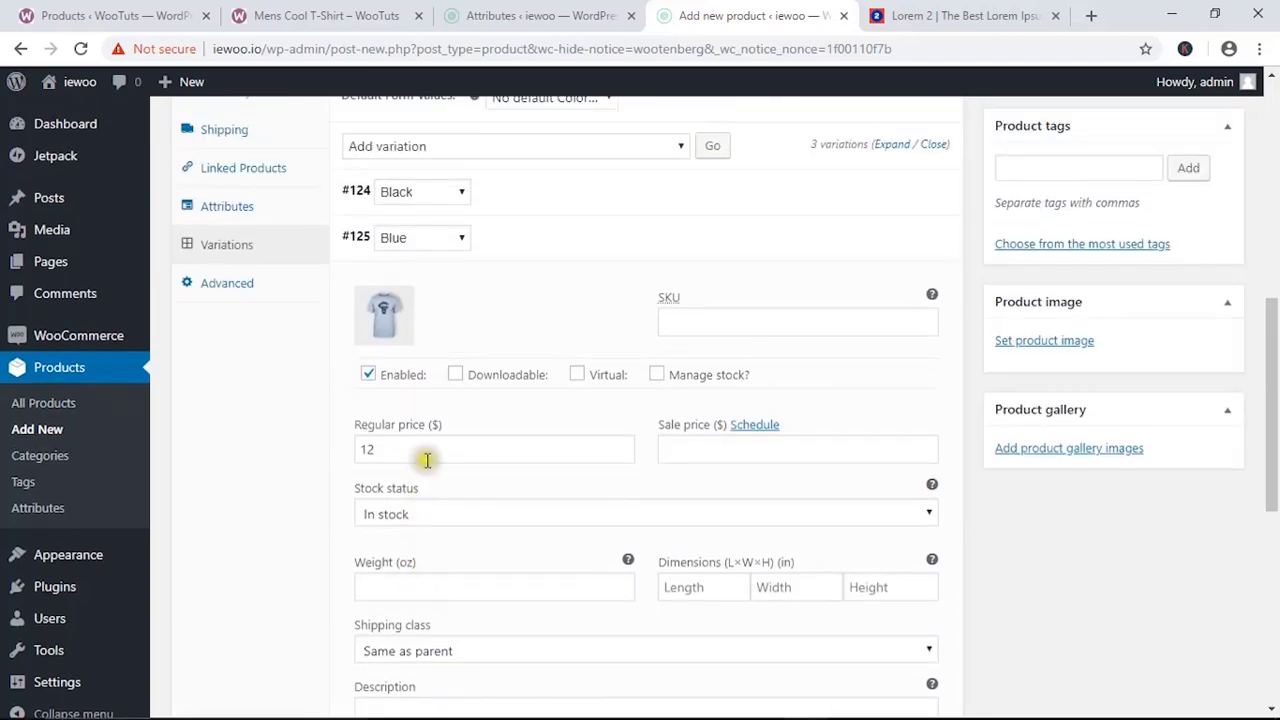
scroll(423, 460, "down", 3)
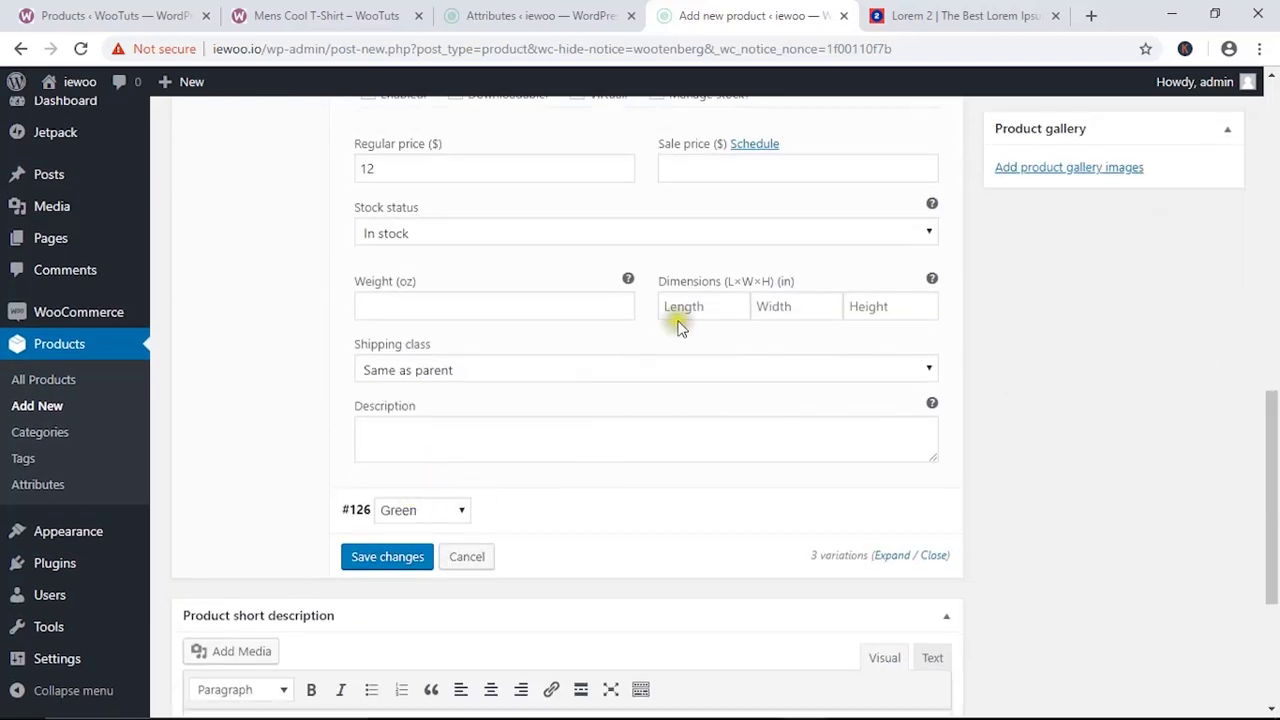
scroll(760, 340, "up", 3)
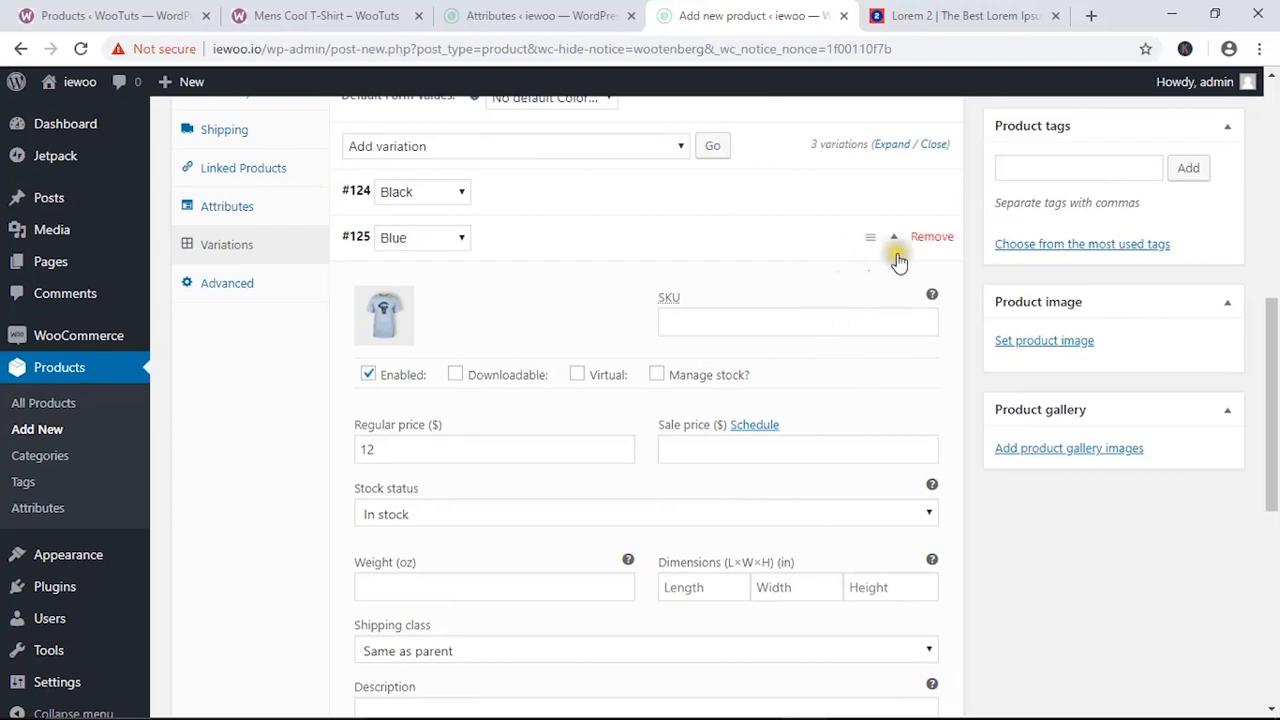
left_click(898, 243)
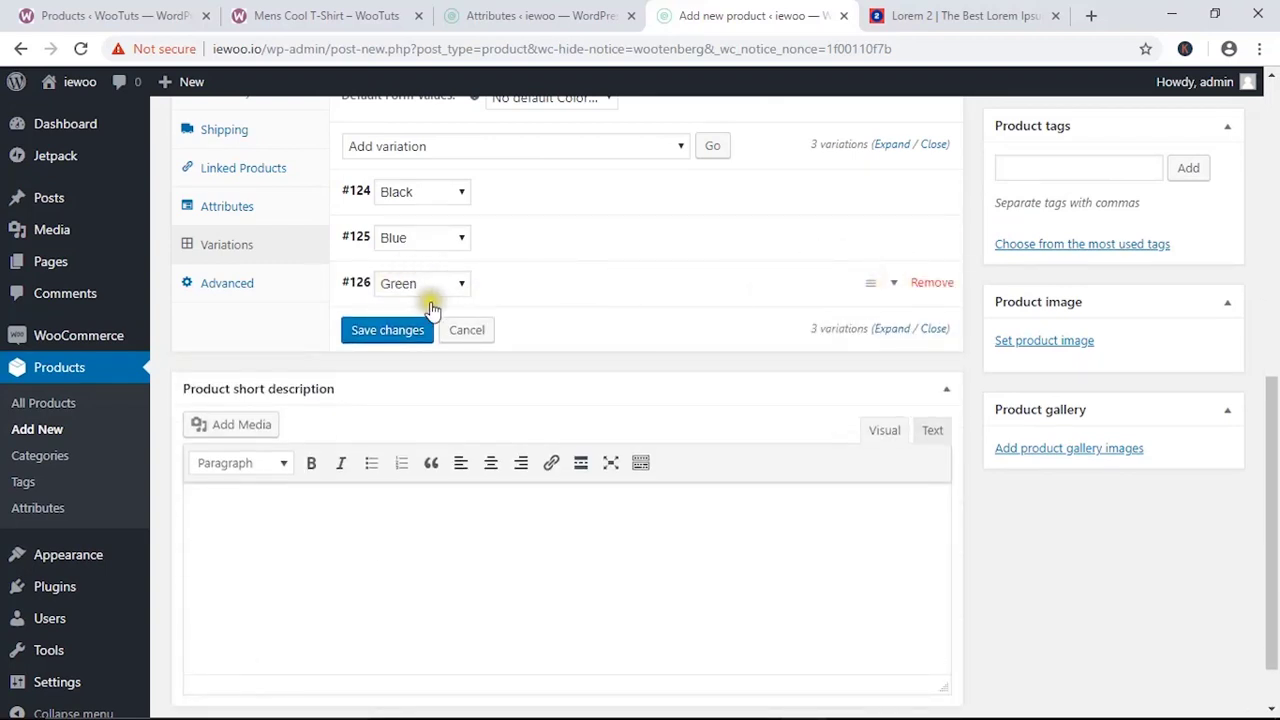
Expand the Green variation and set its image to T_3_front.jpg from the media library.
left_click(895, 285)
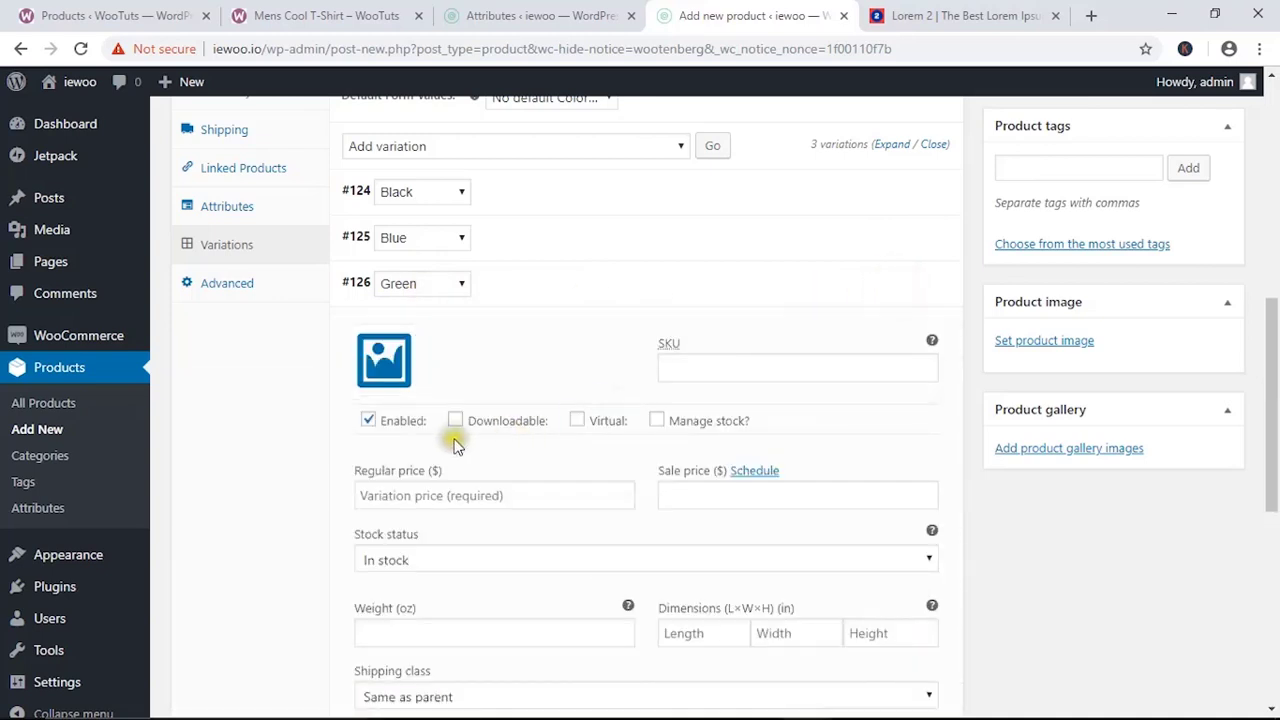
left_click(380, 370)
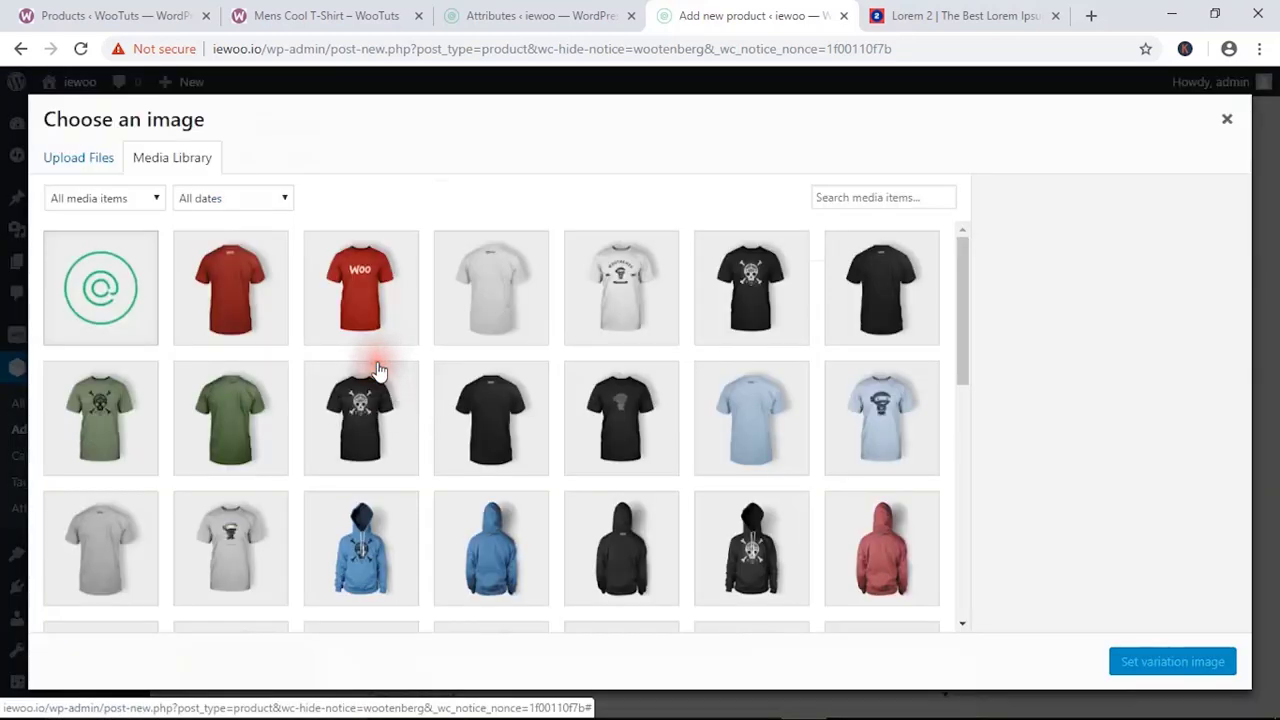
left_click(107, 428)
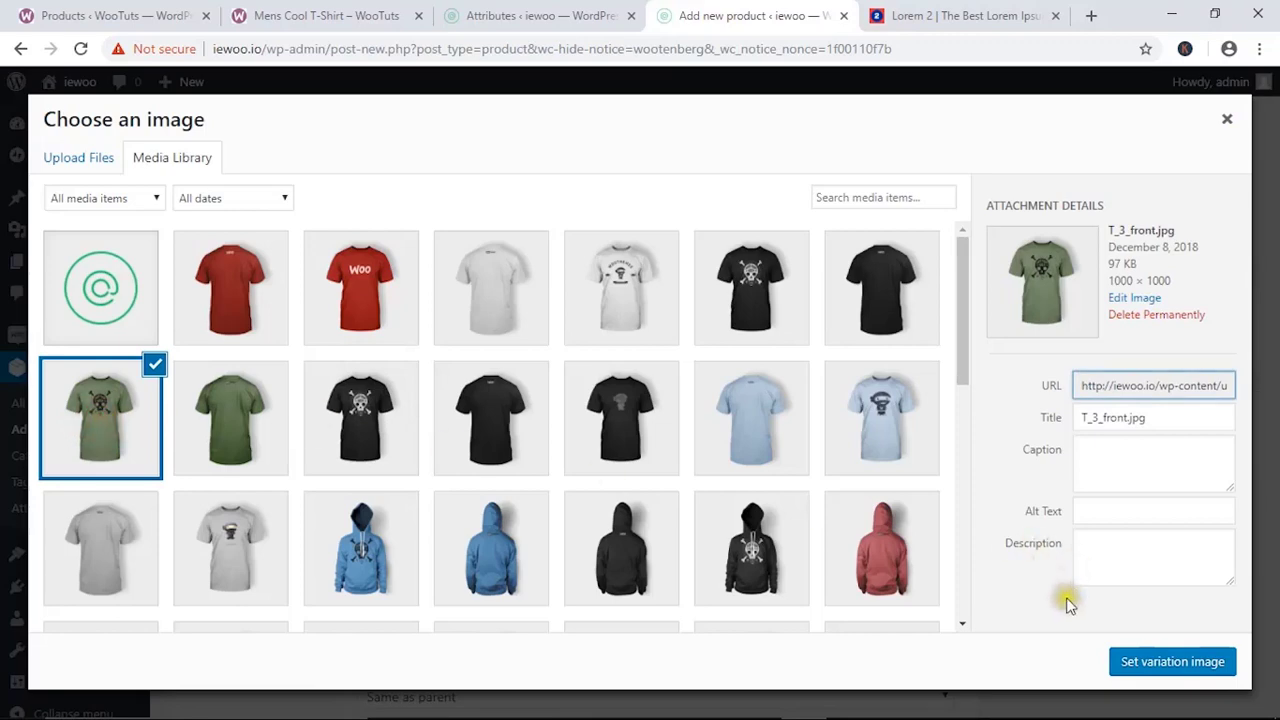
left_click(1134, 662)
Enter the Green variation's regular price and save the changes to all variations.
scroll(441, 373, "down", 2)
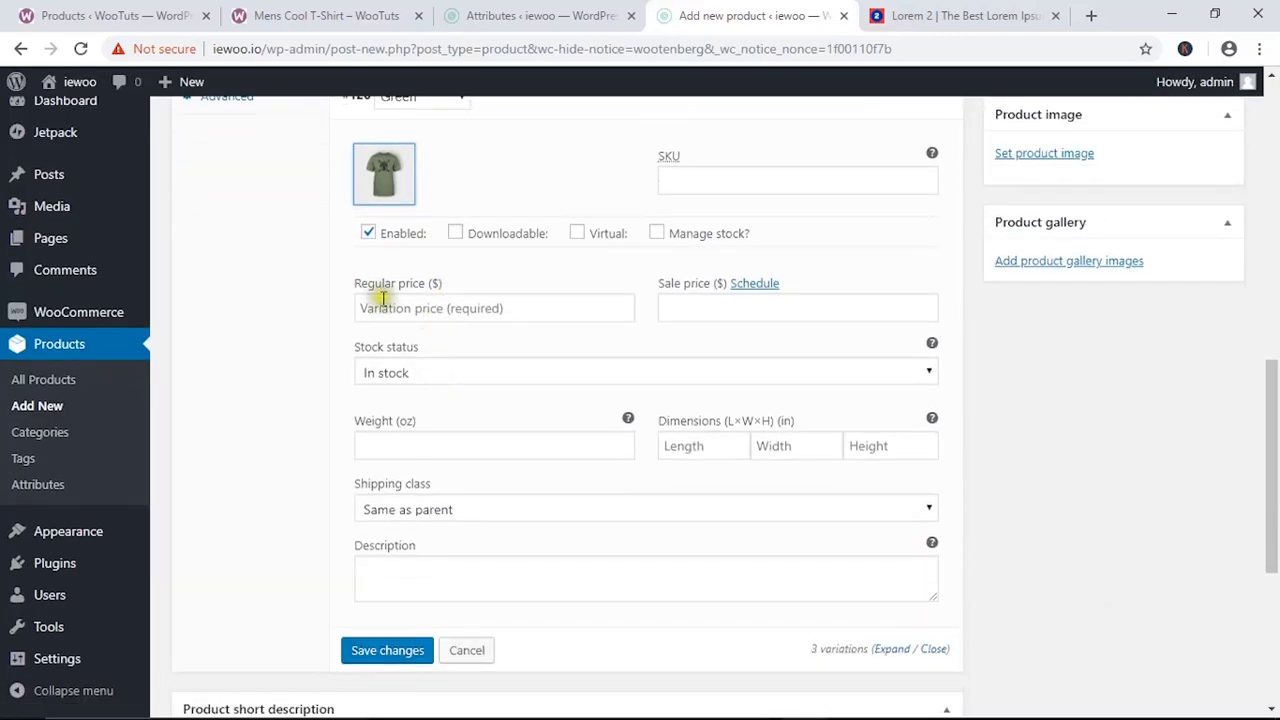
left_click(372, 309)
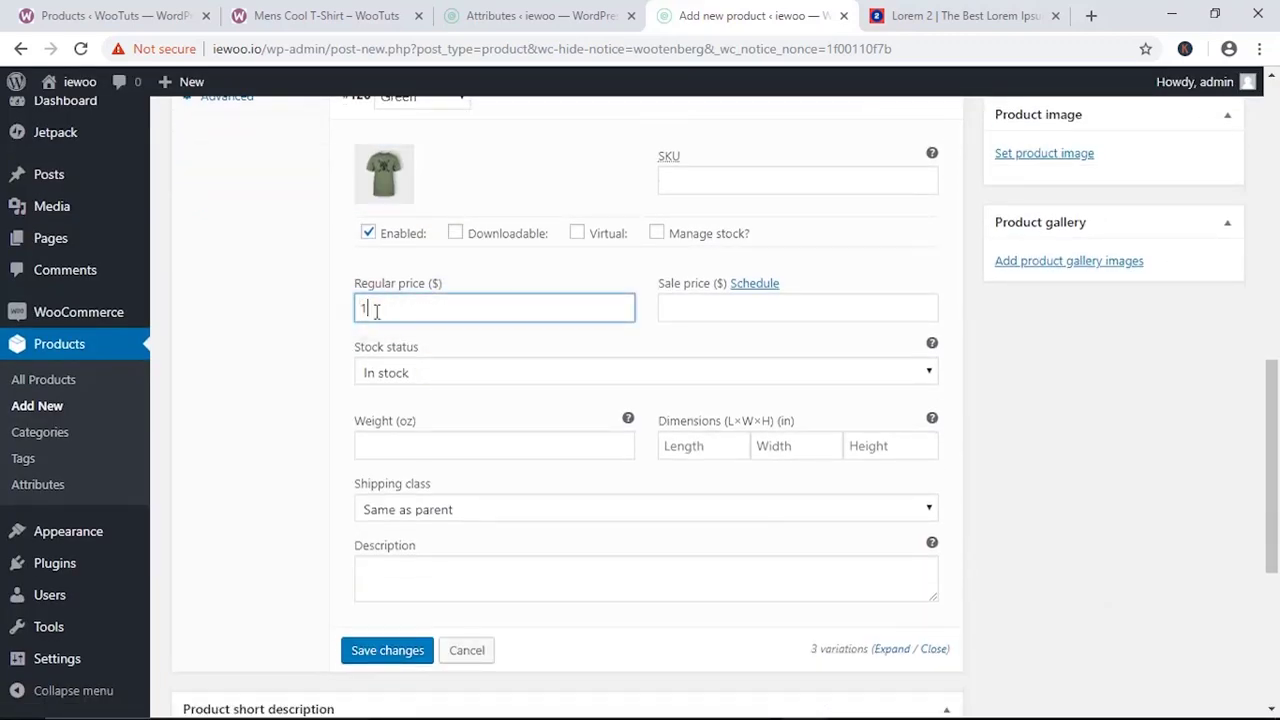
left_click(393, 652)
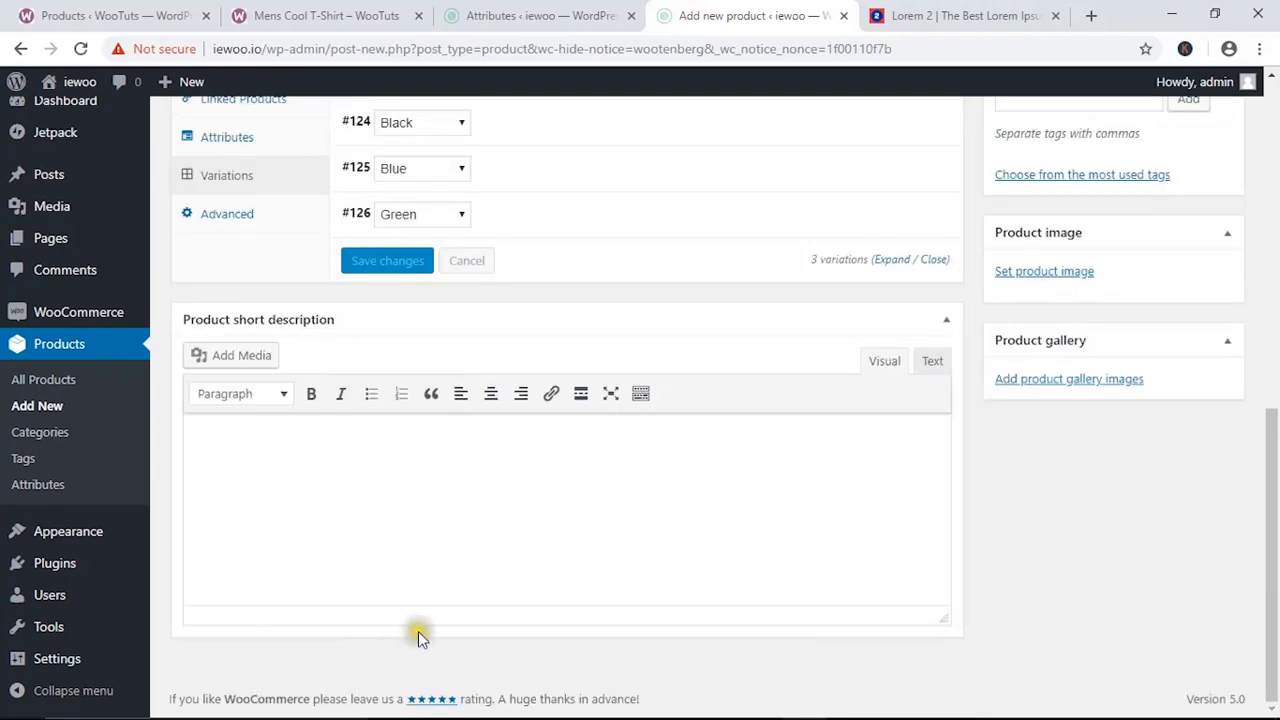
scroll(960, 500, "up", 2)
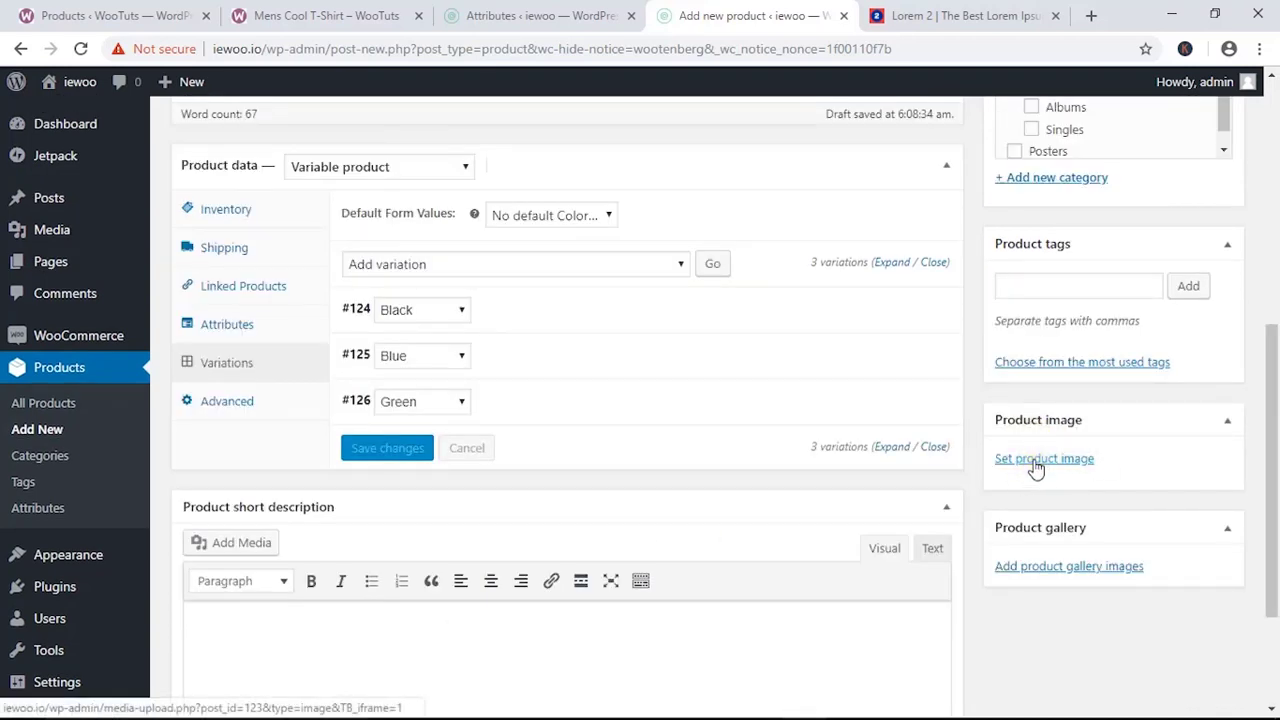
Set the product image to the black T-shirt back view from the media library and publish the product.
left_click(1036, 462)
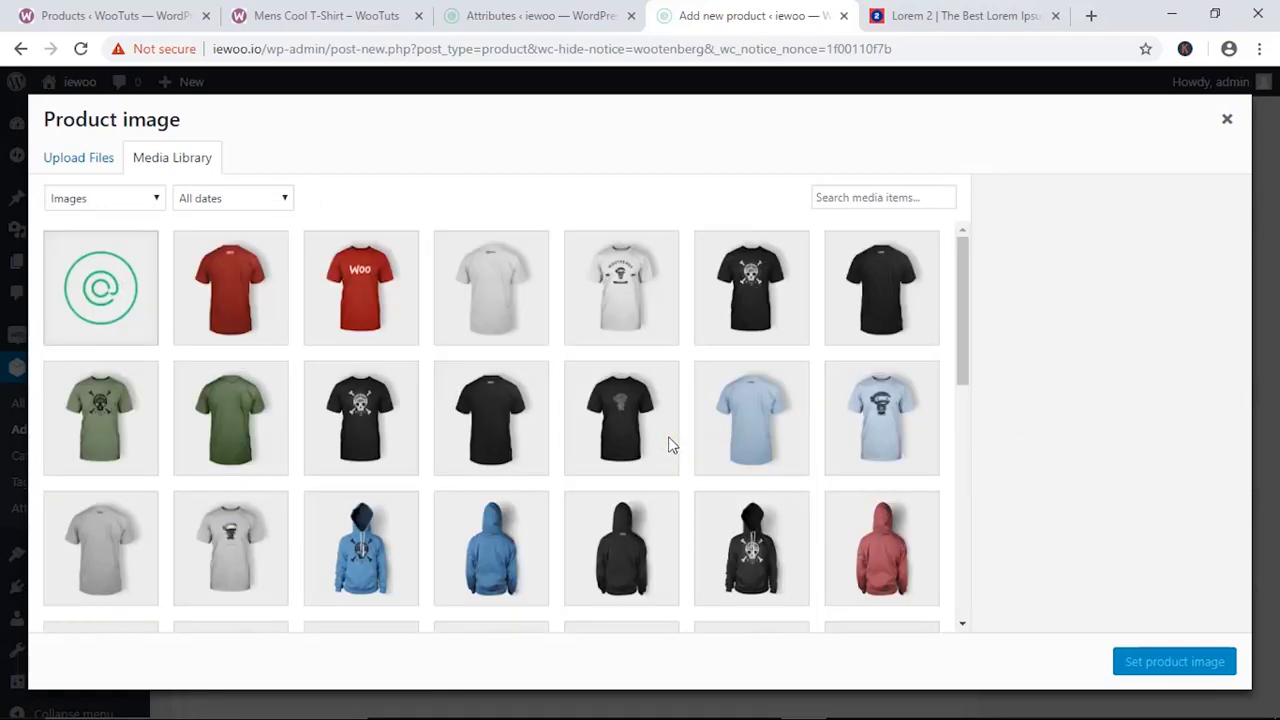
left_click(891, 314)
left_click(1166, 662)
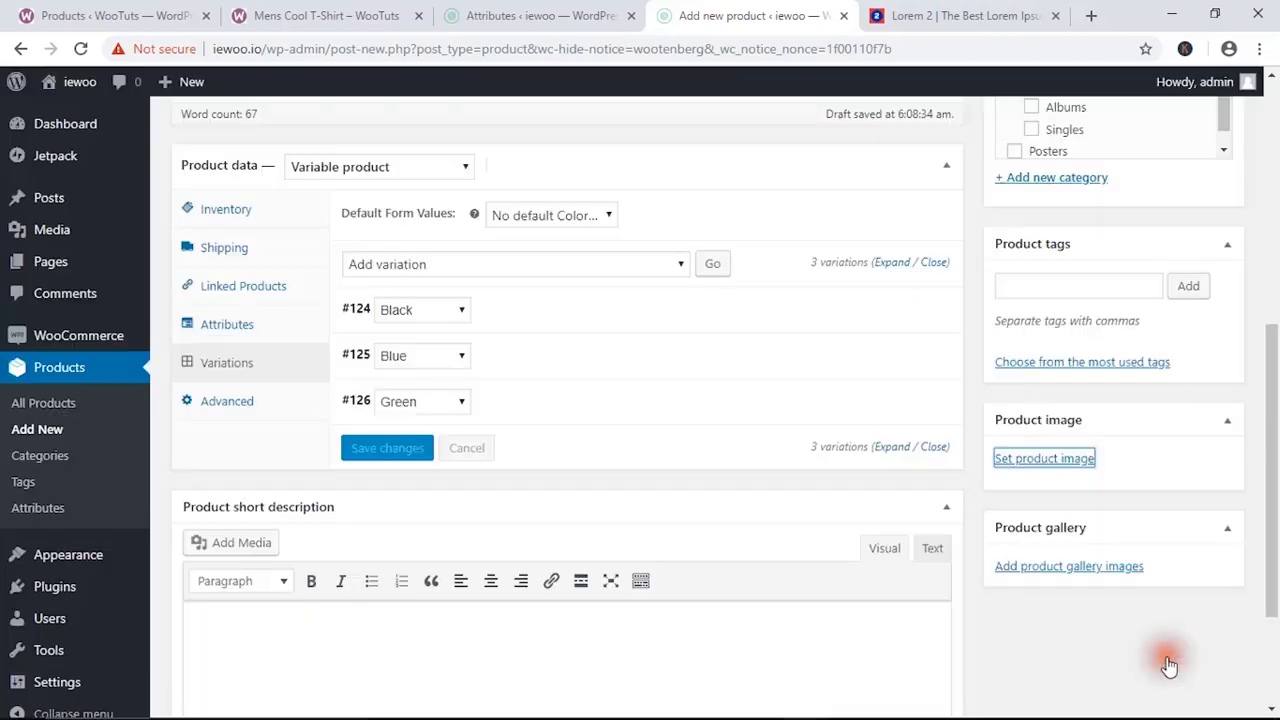
scroll(1138, 633, "up", 5)
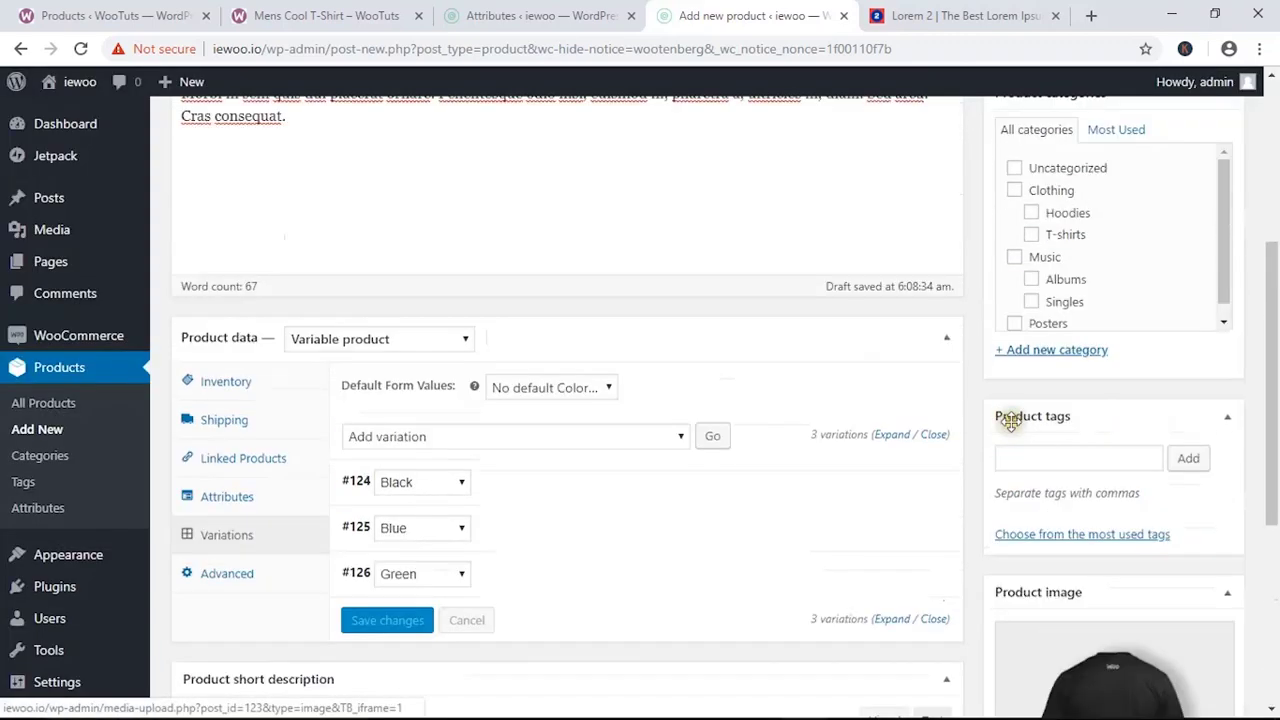
left_click(1204, 398)
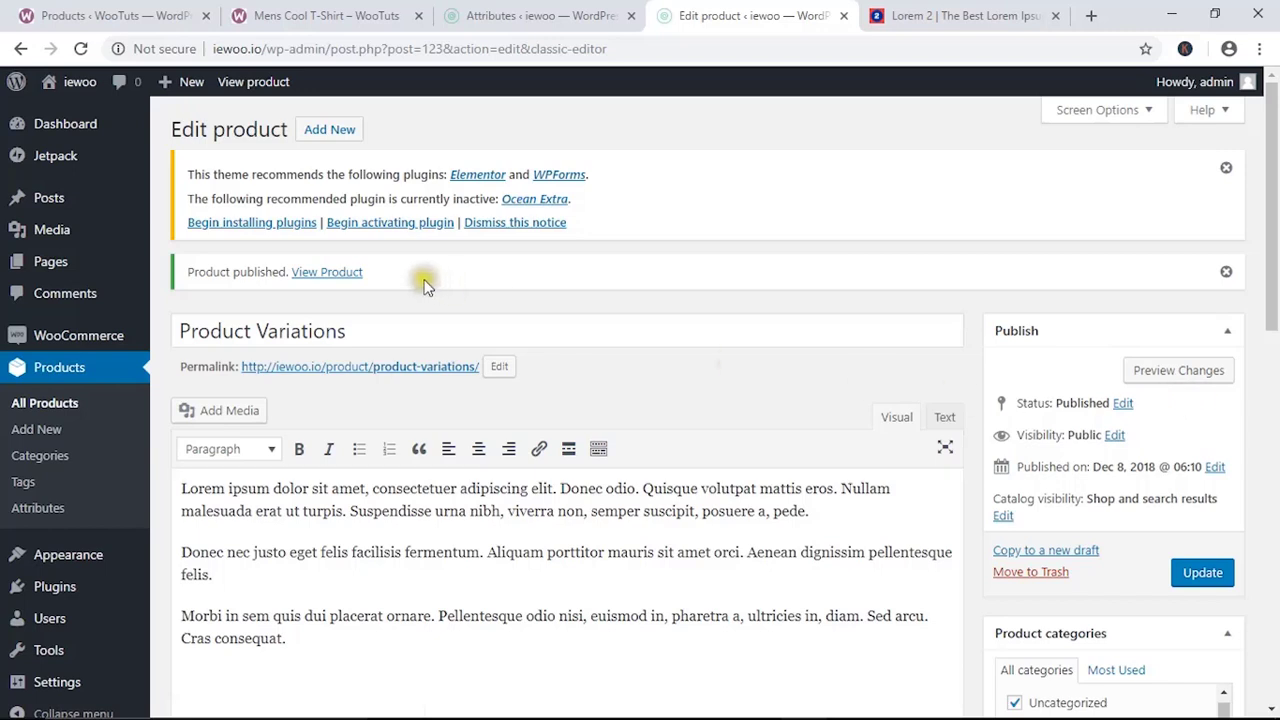
Open the published product's store page in a new browser tab and look over its image, price and color selector.
right_click(335, 281)
left_click(368, 285)
left_click(808, 10)
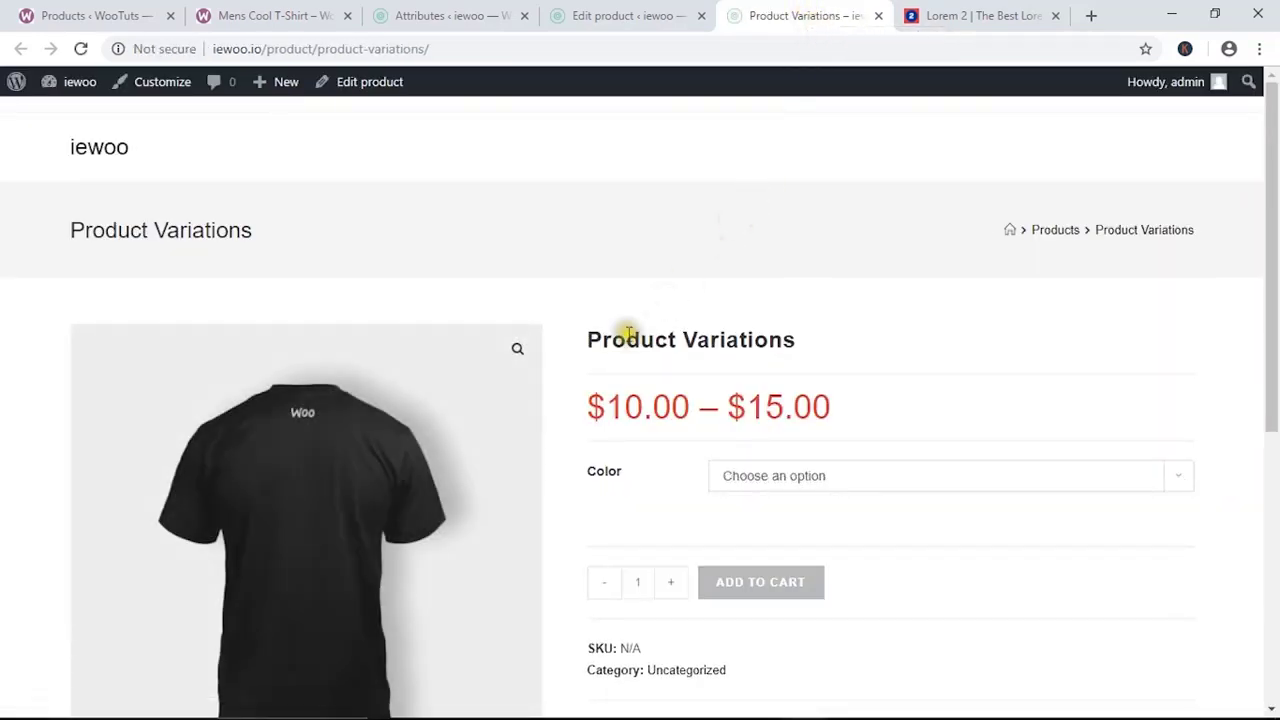
scroll(620, 335, "down", 2)
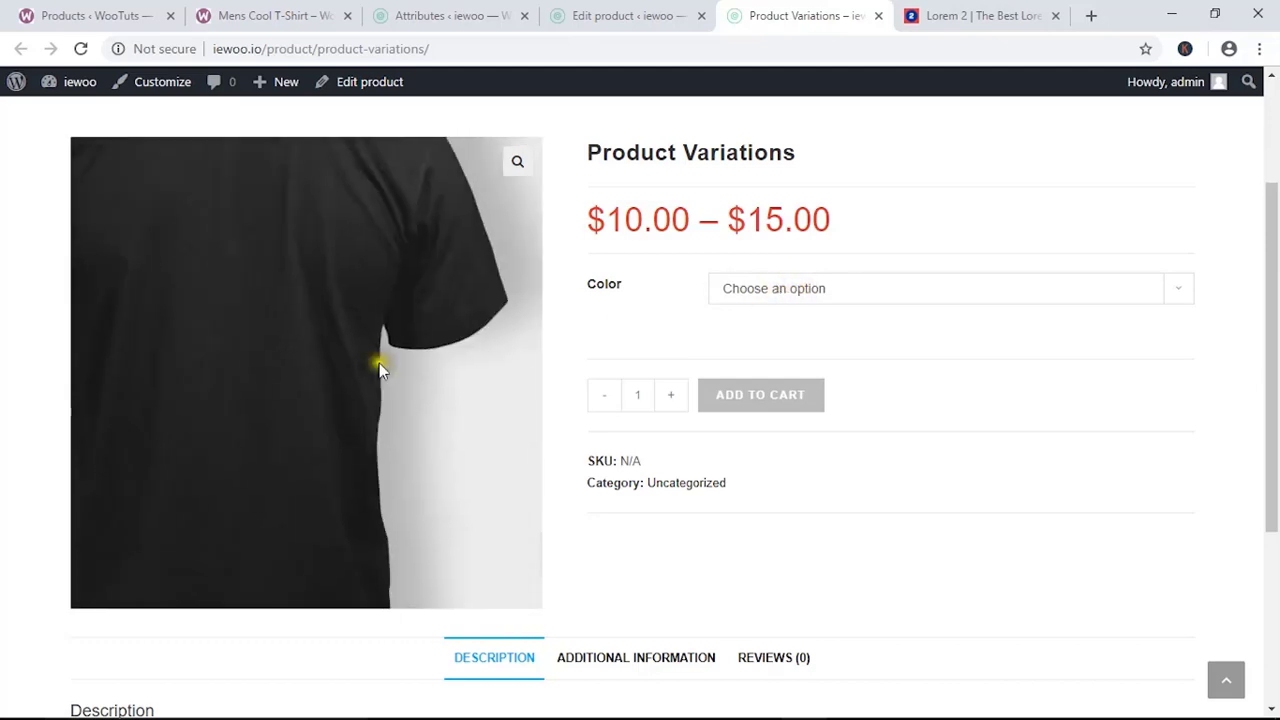
Preview the Black, Blue and Green color options on the product page, and clear the selection.
left_click(860, 292)
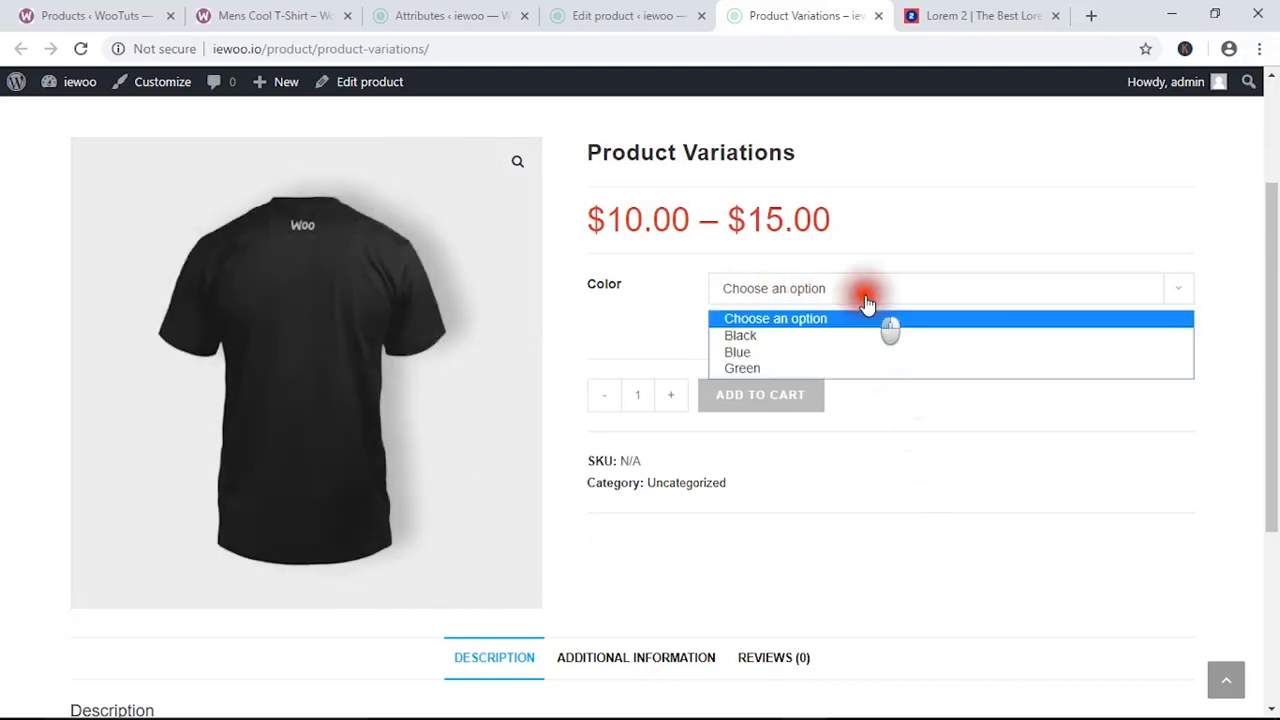
left_click(811, 335)
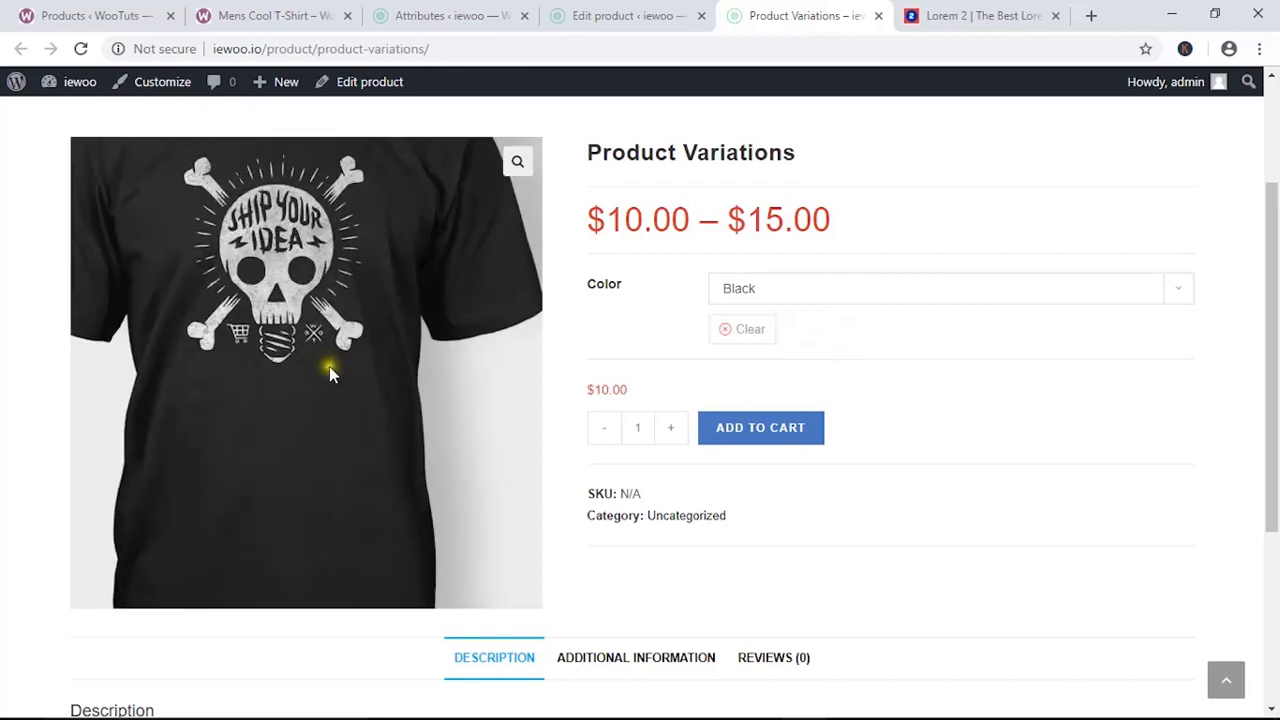
left_click(951, 289)
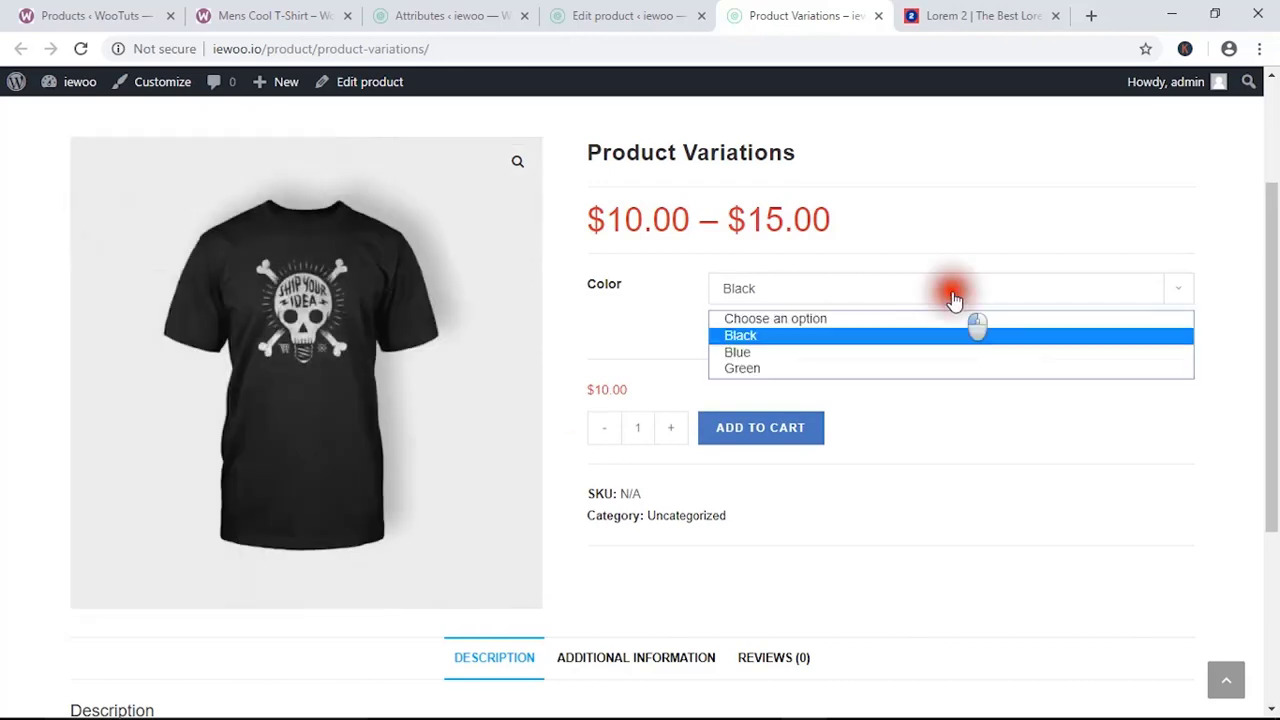
left_click(849, 354)
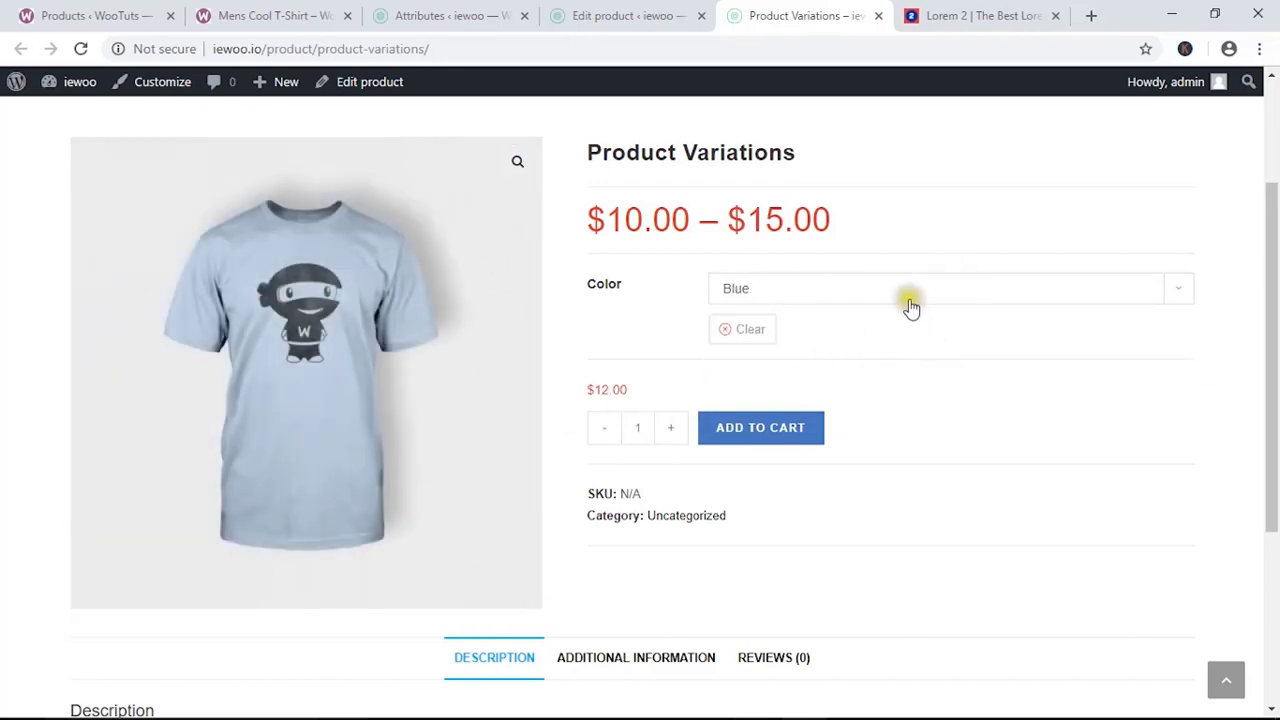
left_click(910, 296)
left_click(872, 368)
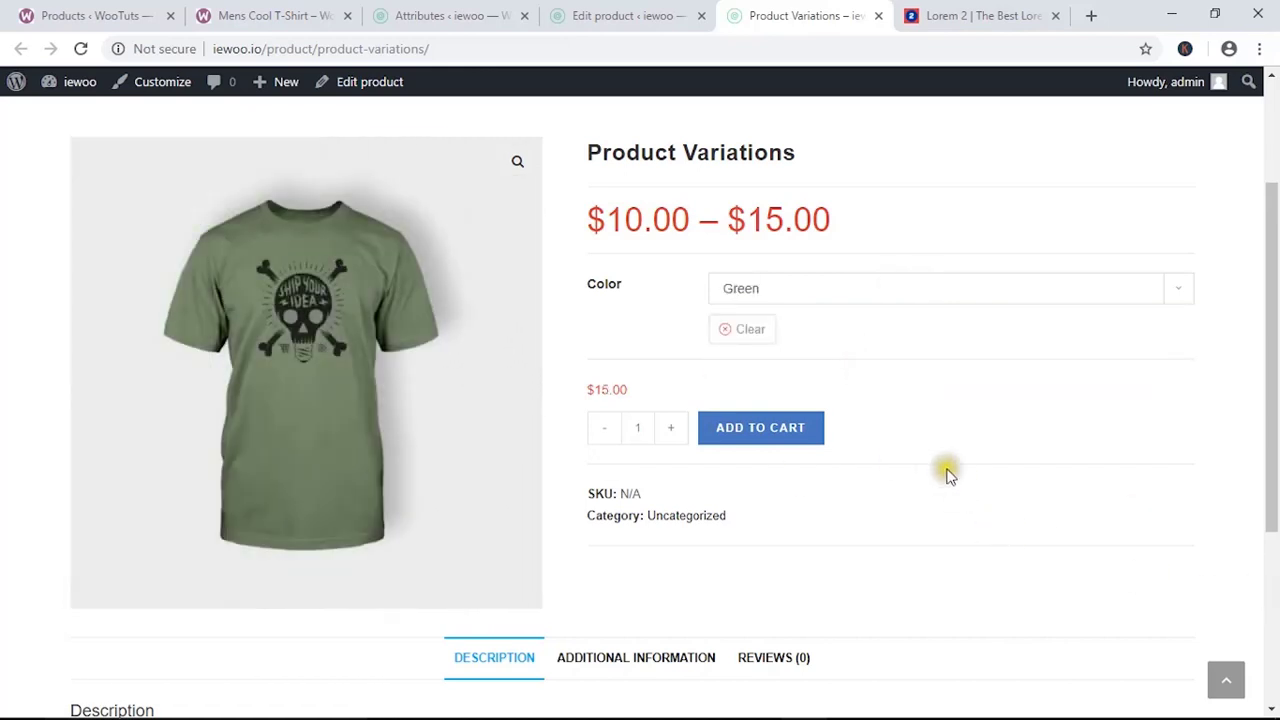
left_click(750, 338)
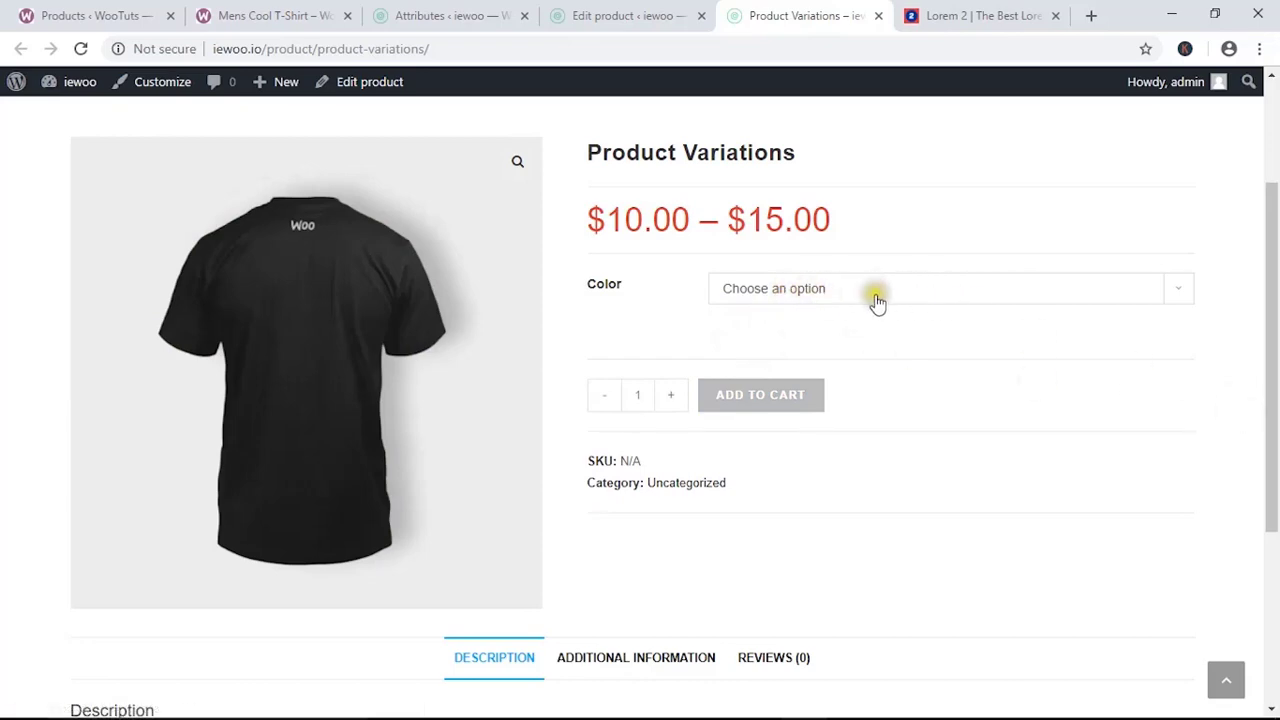
Return to editing the product, set the variations' default Color form value to Black, and save the changes.
left_click(625, 15)
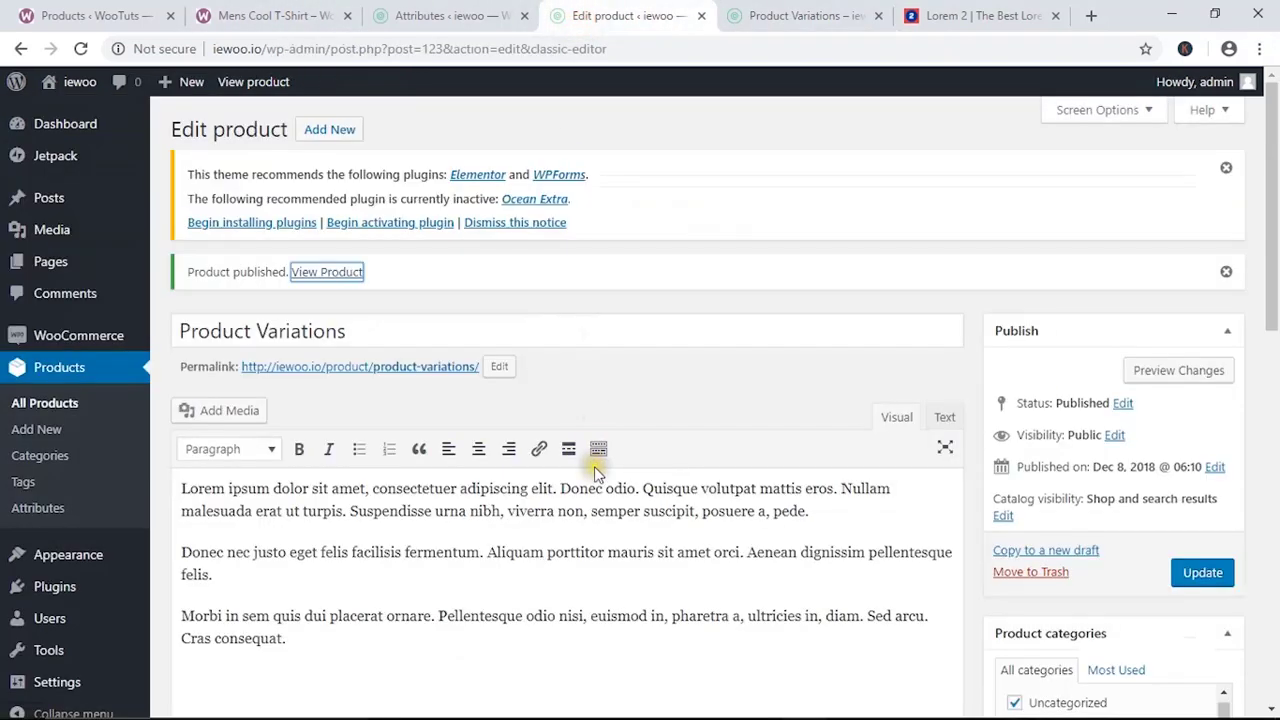
scroll(595, 466, "down", 6)
scroll(595, 466, "down", 3)
scroll(594, 471, "up", 1)
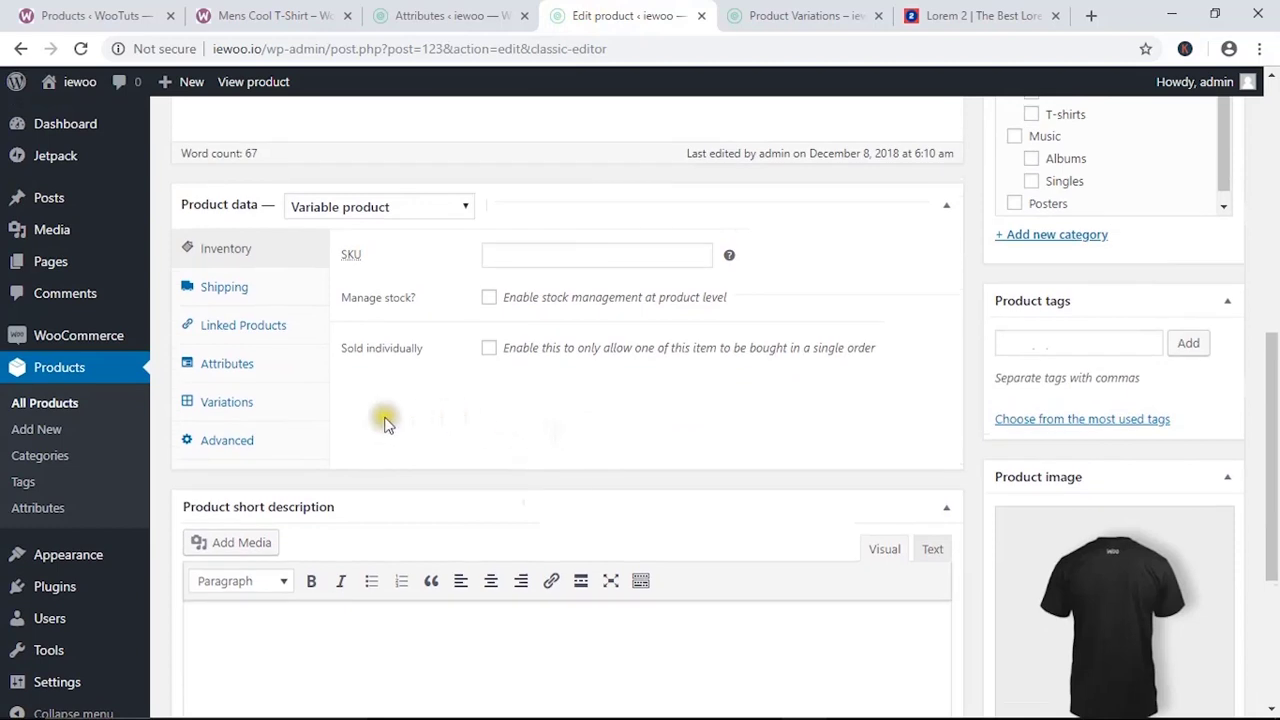
left_click(225, 366)
left_click(238, 400)
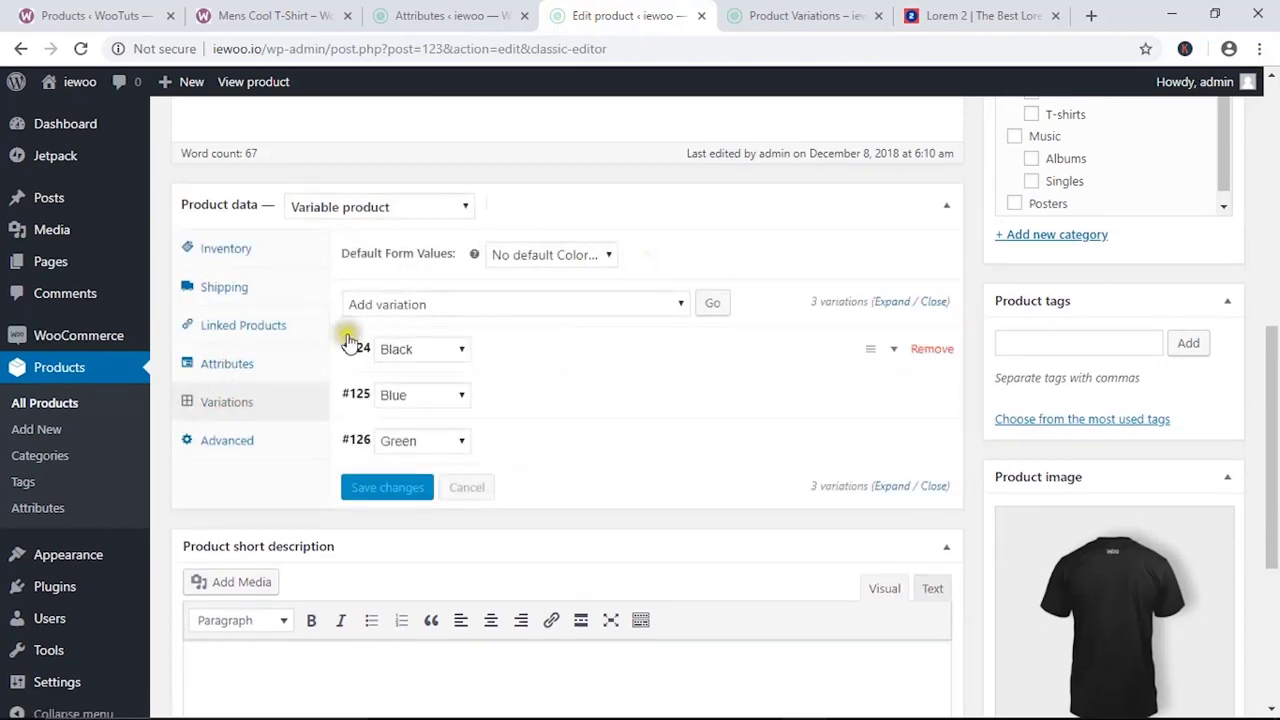
left_click(602, 256)
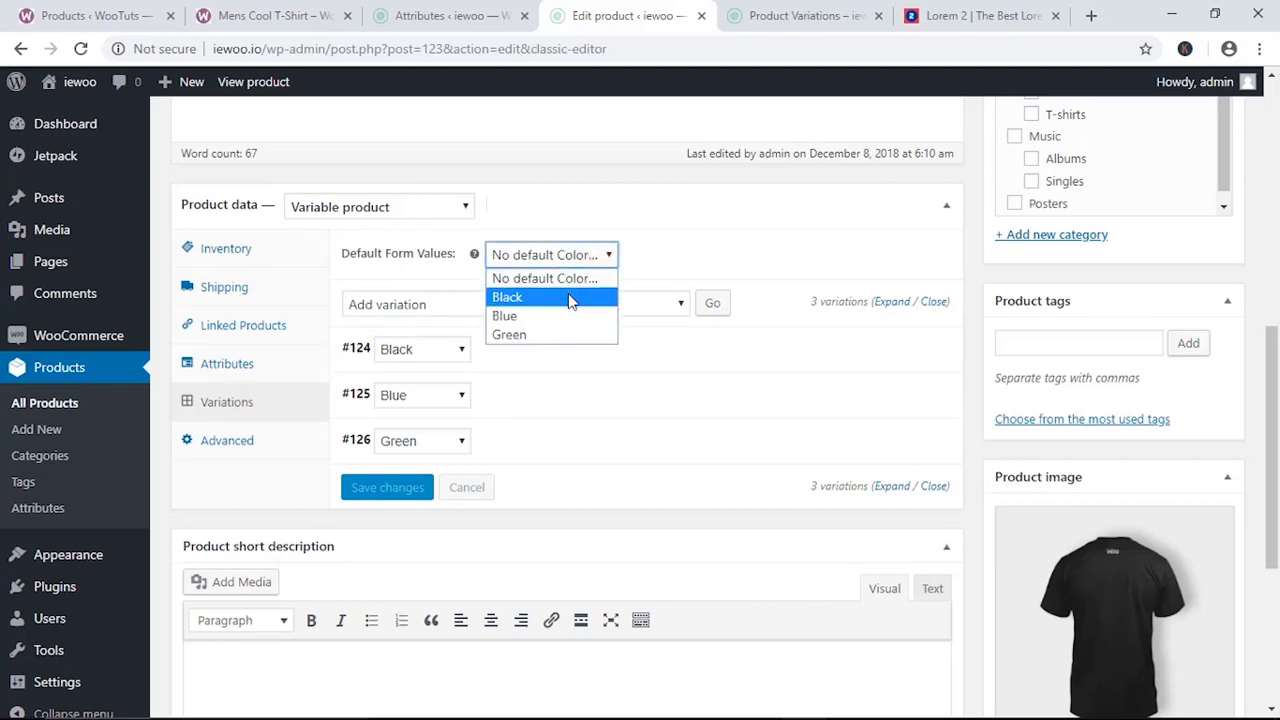
left_click(567, 297)
left_click(595, 257)
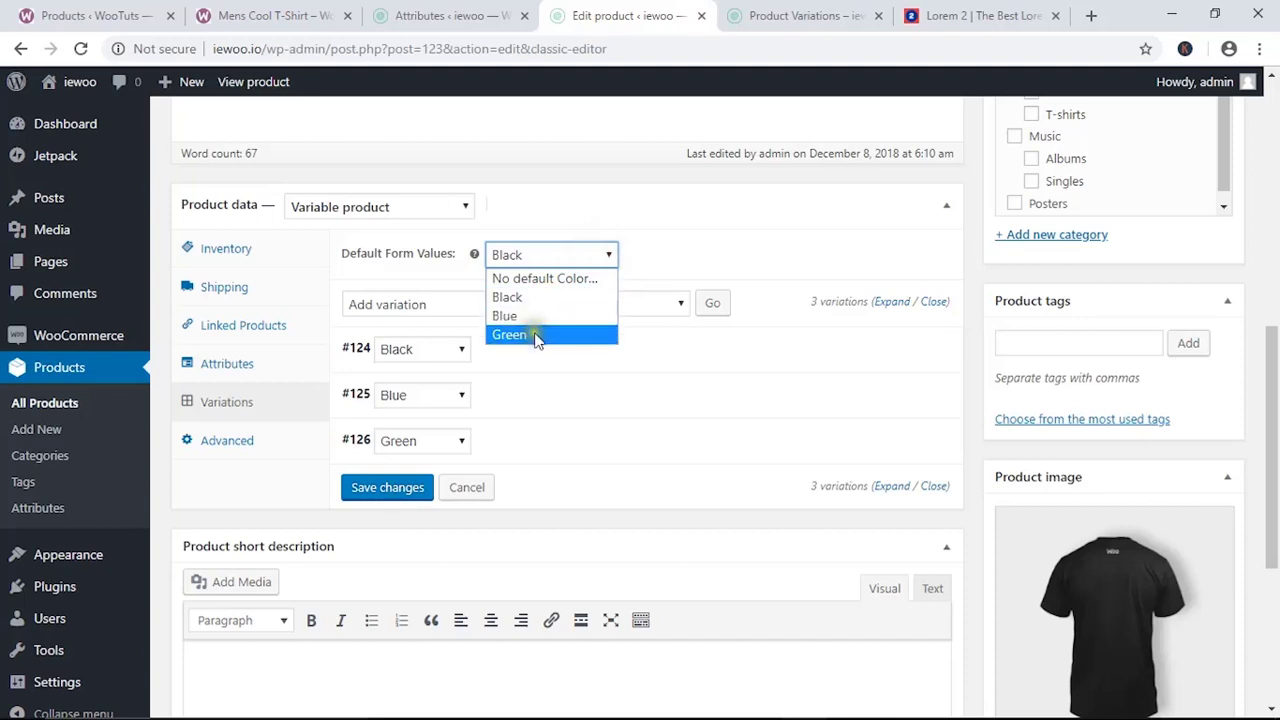
left_click(537, 297)
left_click(393, 500)
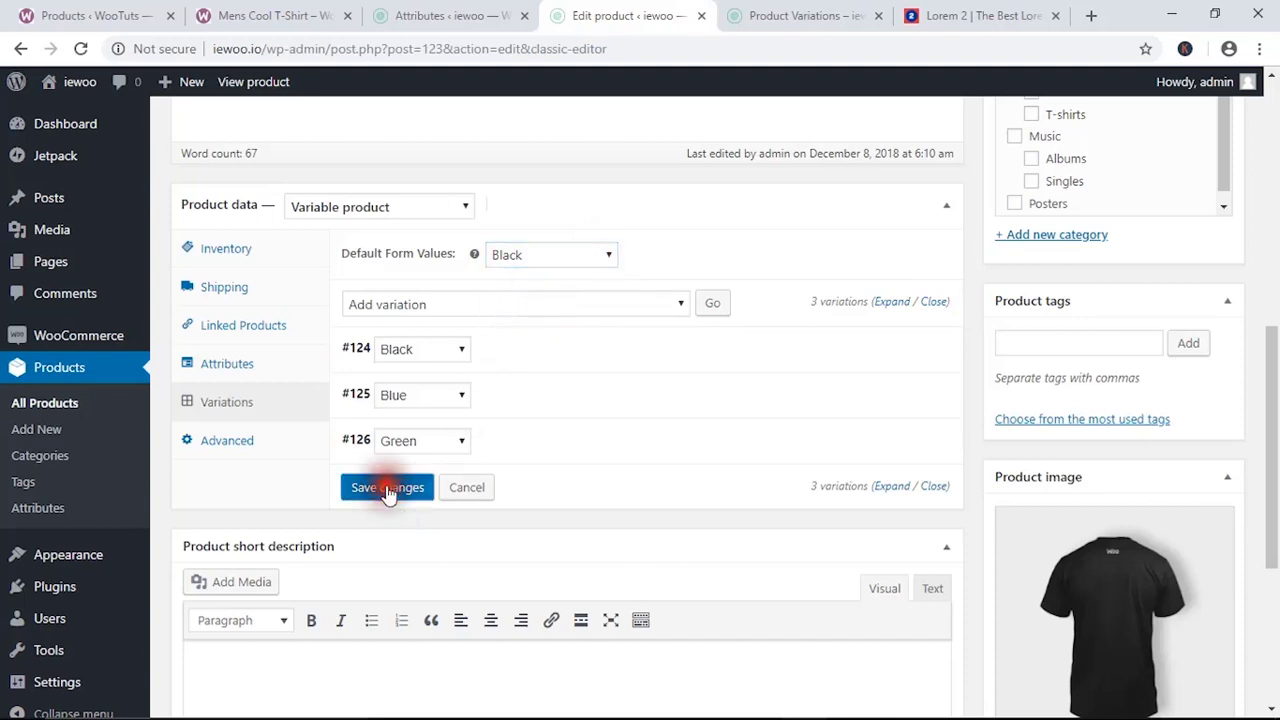
Reload the product's store page to check the default color, and view the Mens Cool T-Shirt page for comparison.
left_click(840, 12)
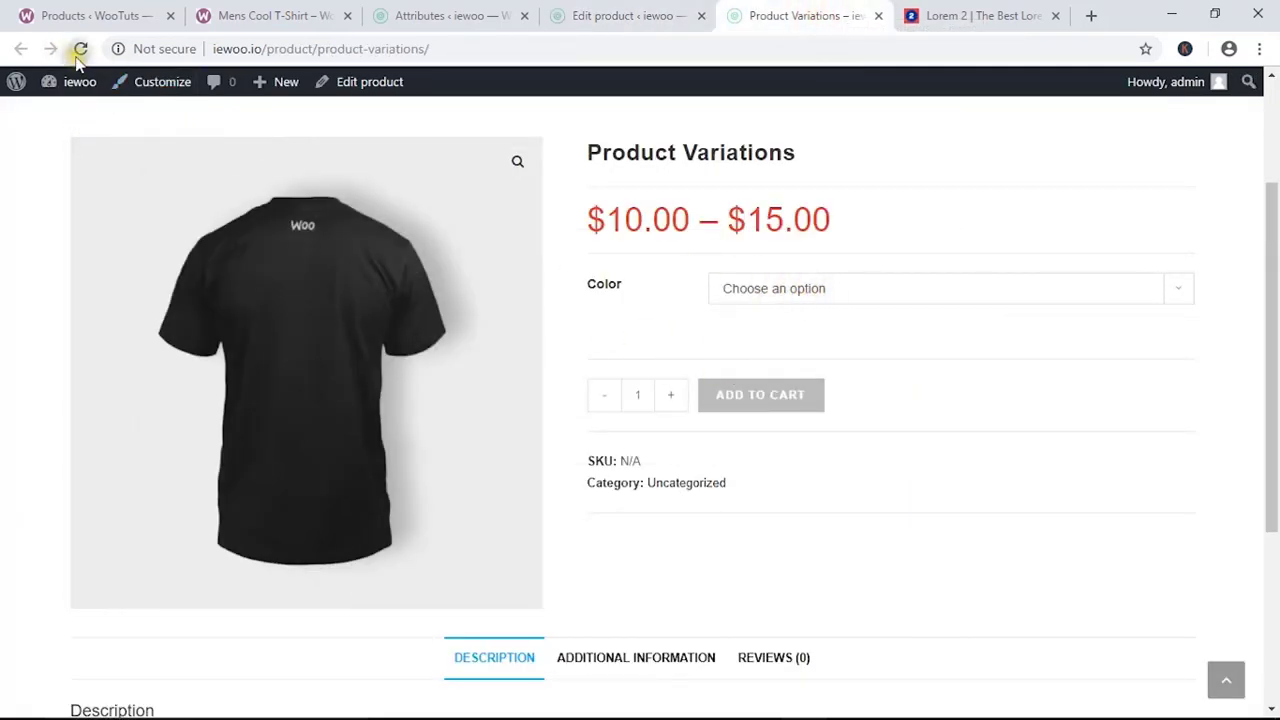
left_click(81, 49)
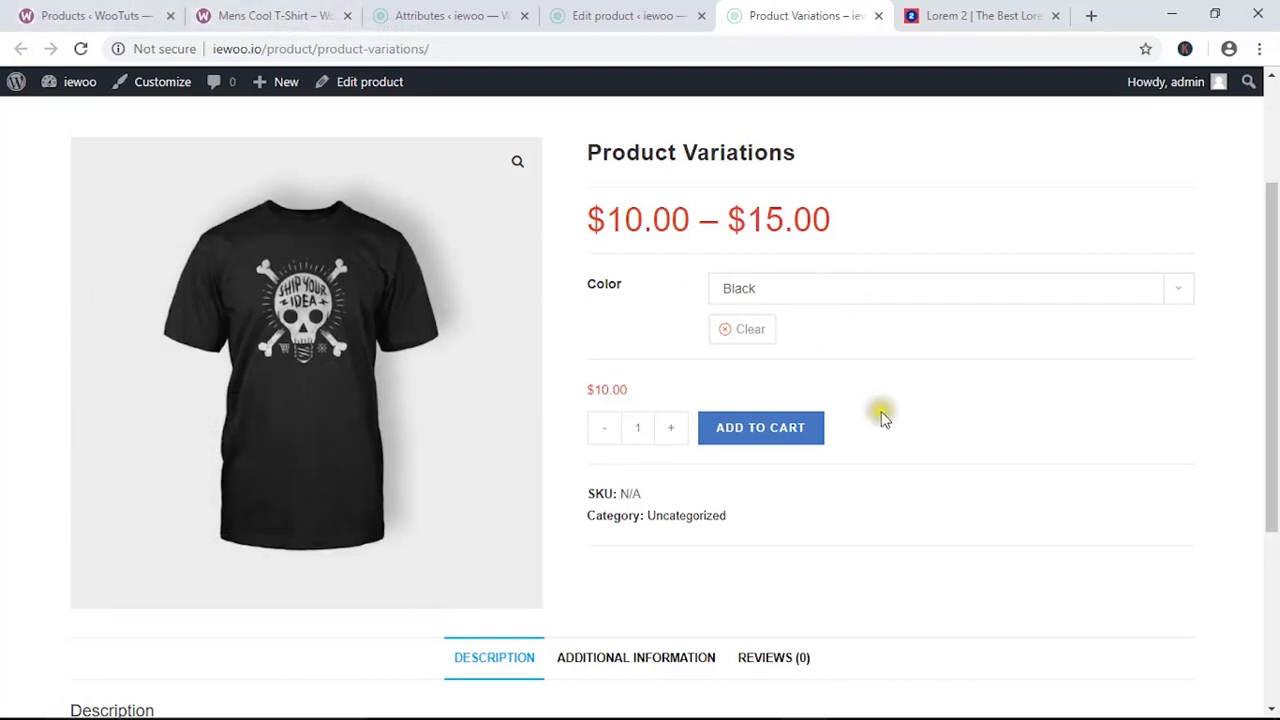
left_click(266, 15)
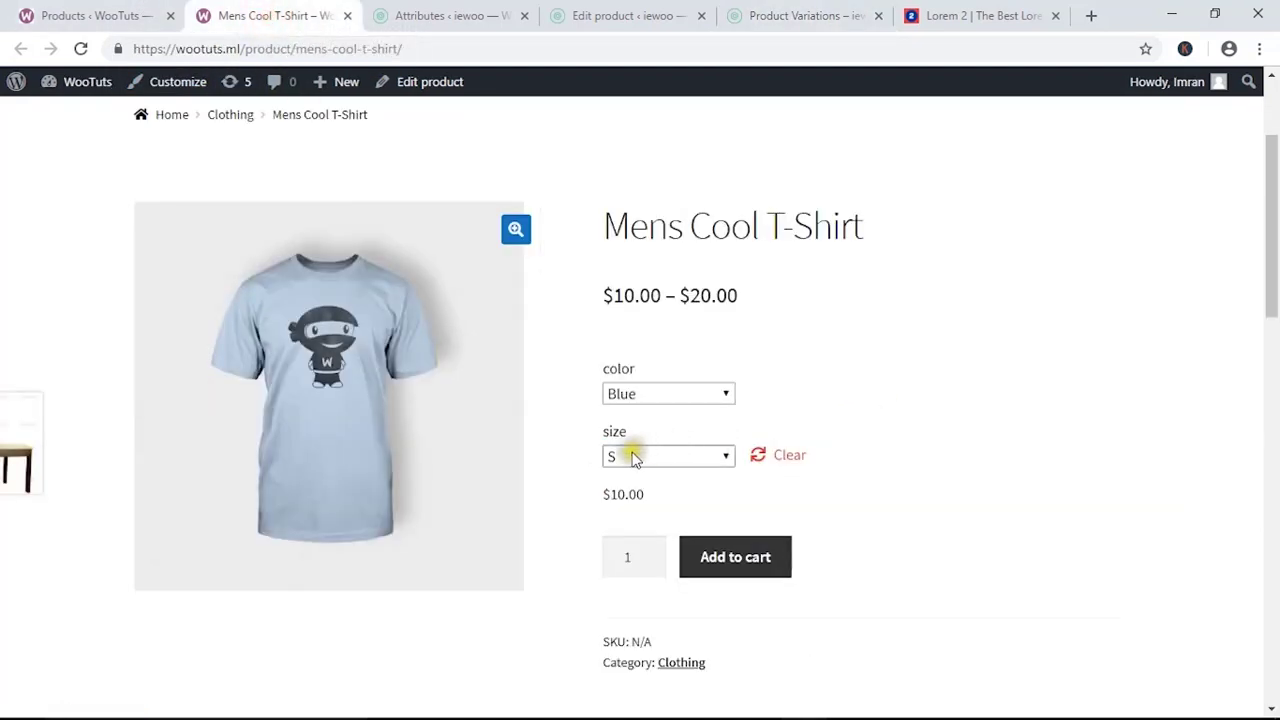
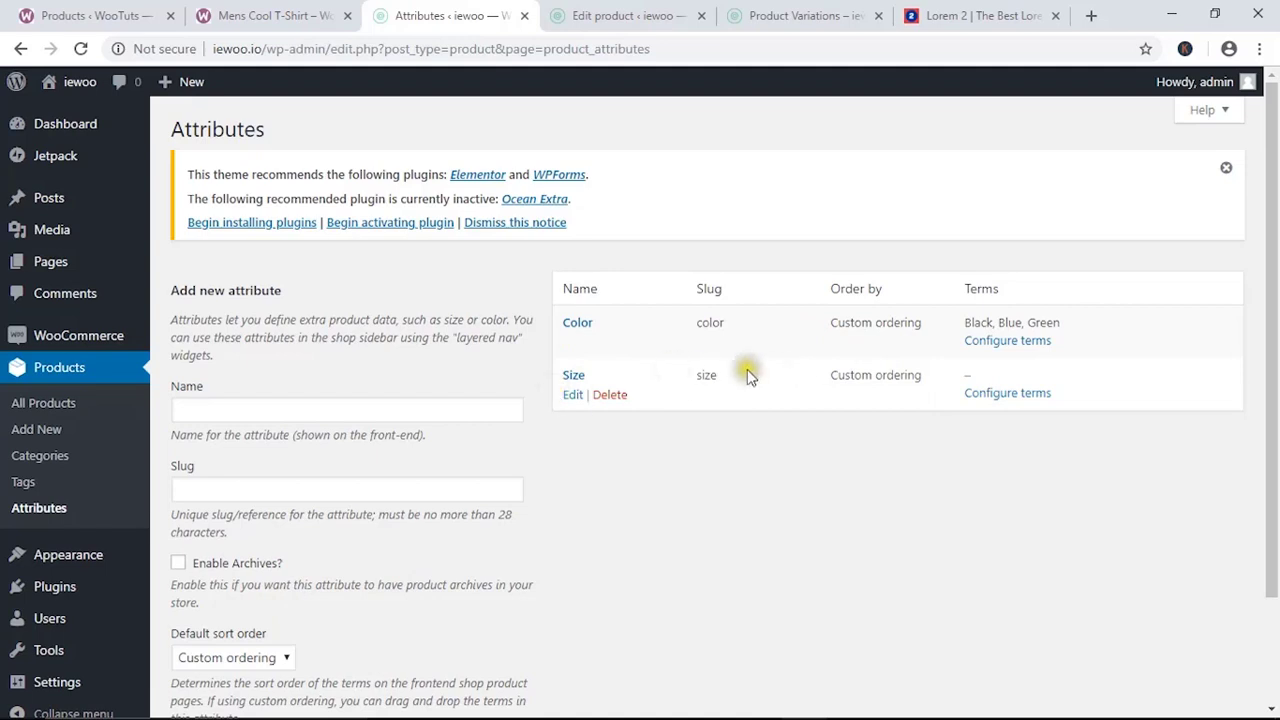
Open the Size attribute's terms and add the term S with the description Small.
left_click(1008, 396)
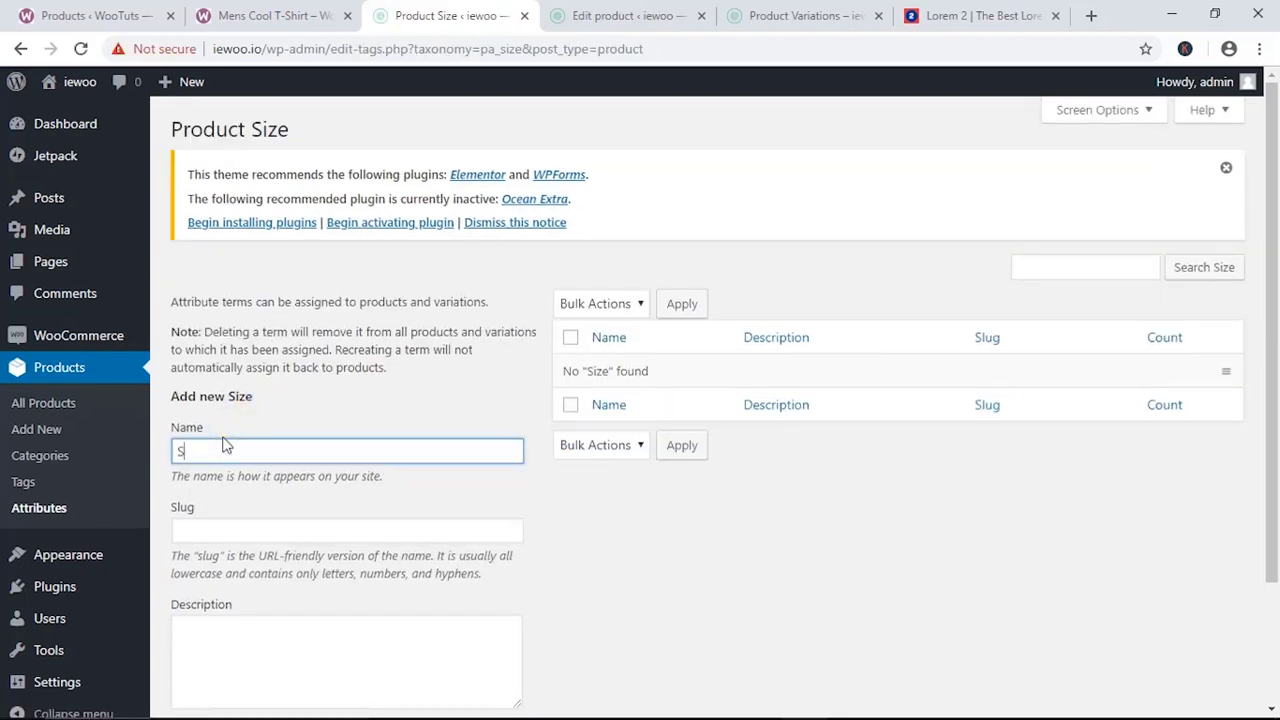
scroll(224, 446, "down", 3)
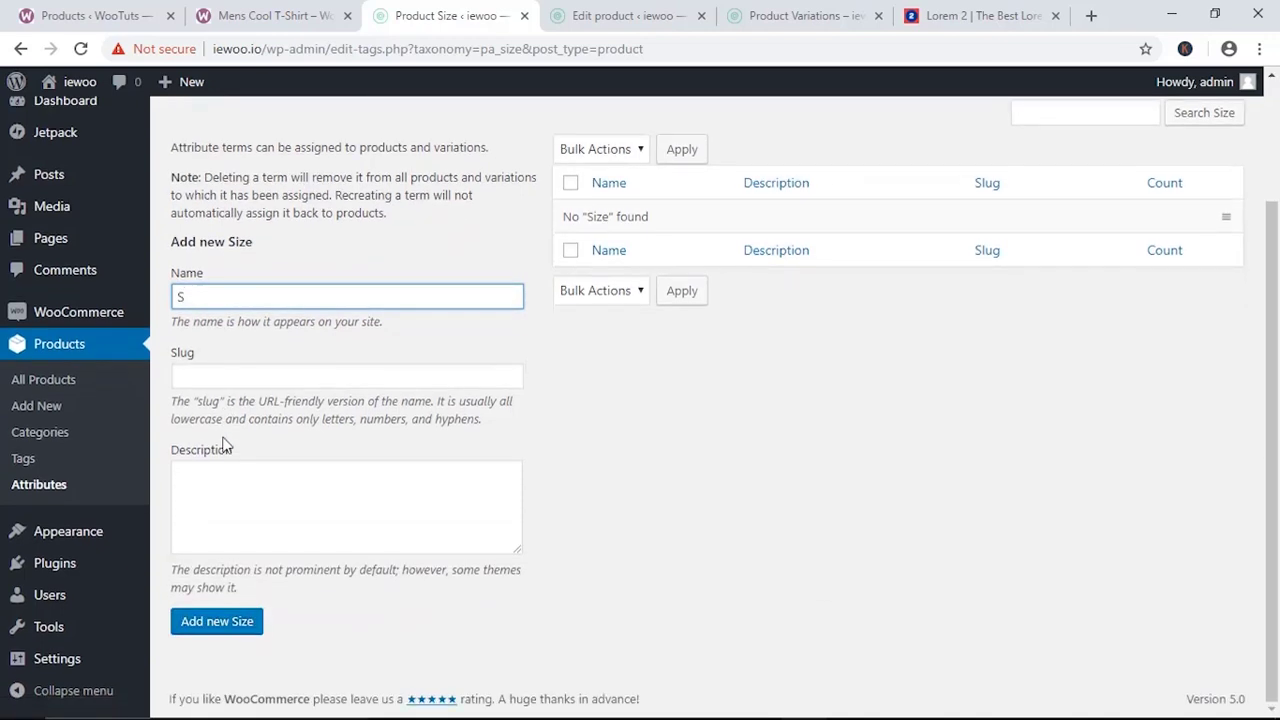
left_click(211, 509)
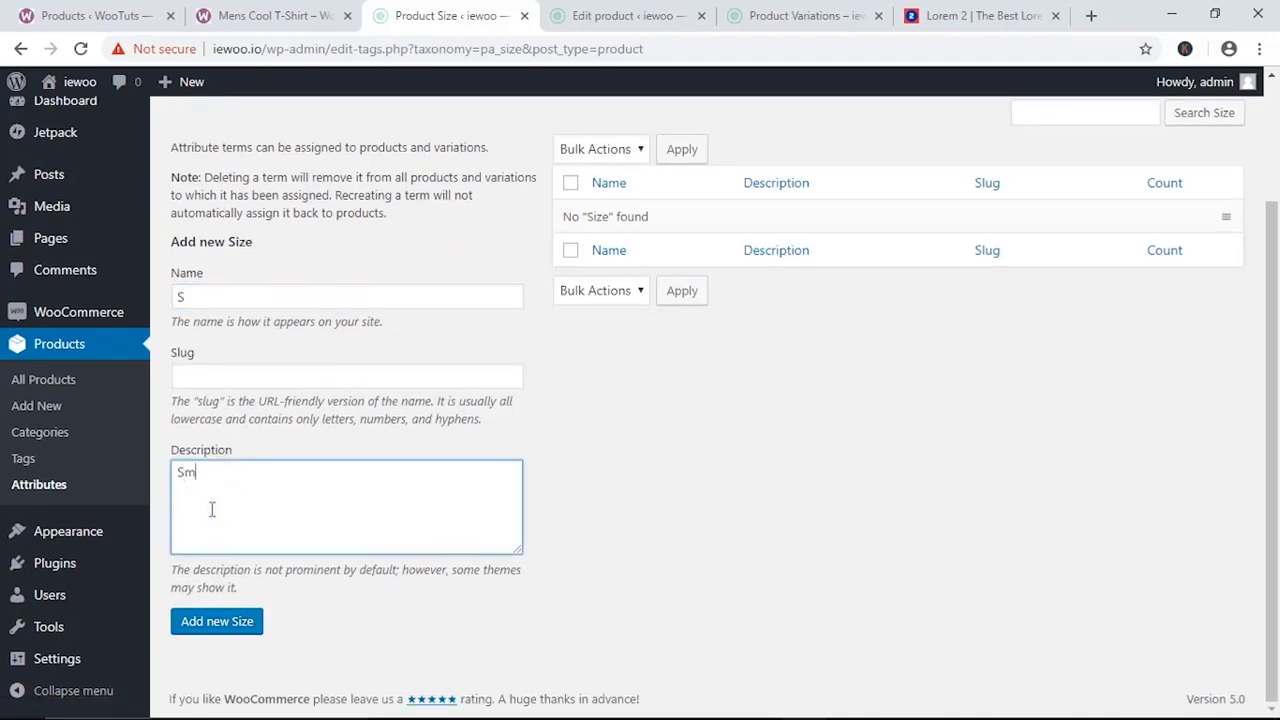
left_click(212, 626)
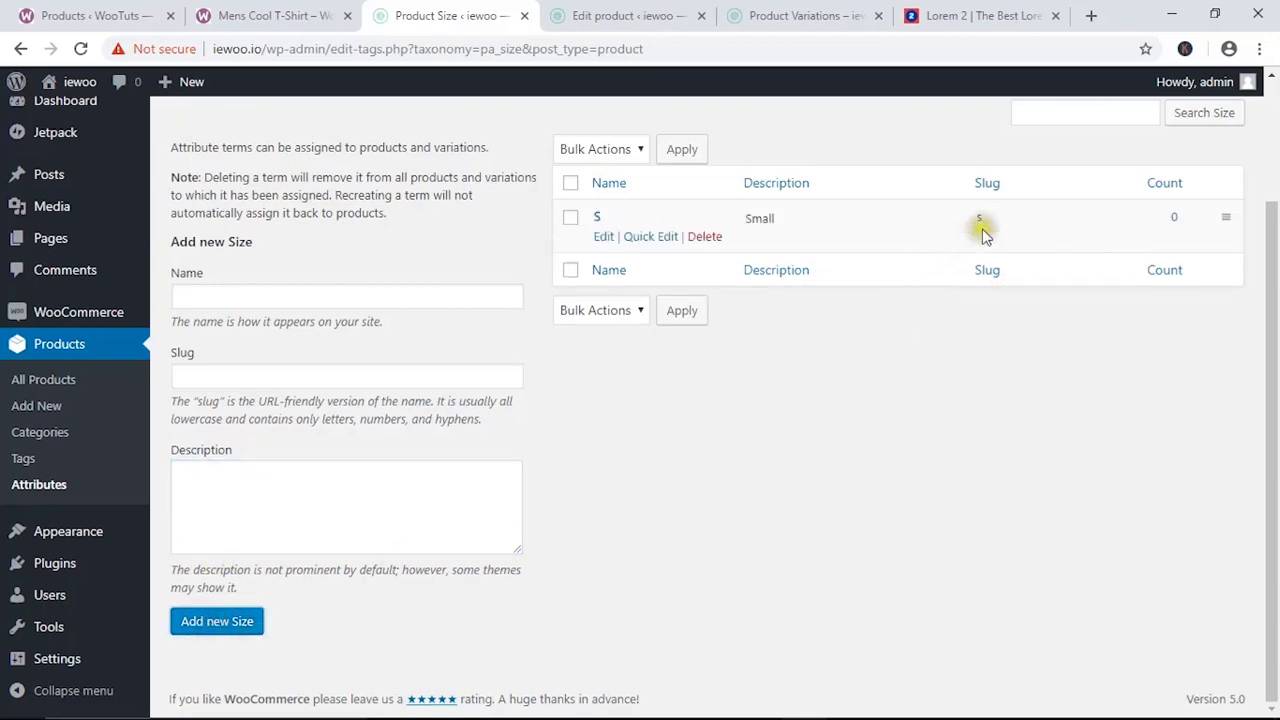
Add the Size term M with the description Medium.
left_click(195, 287)
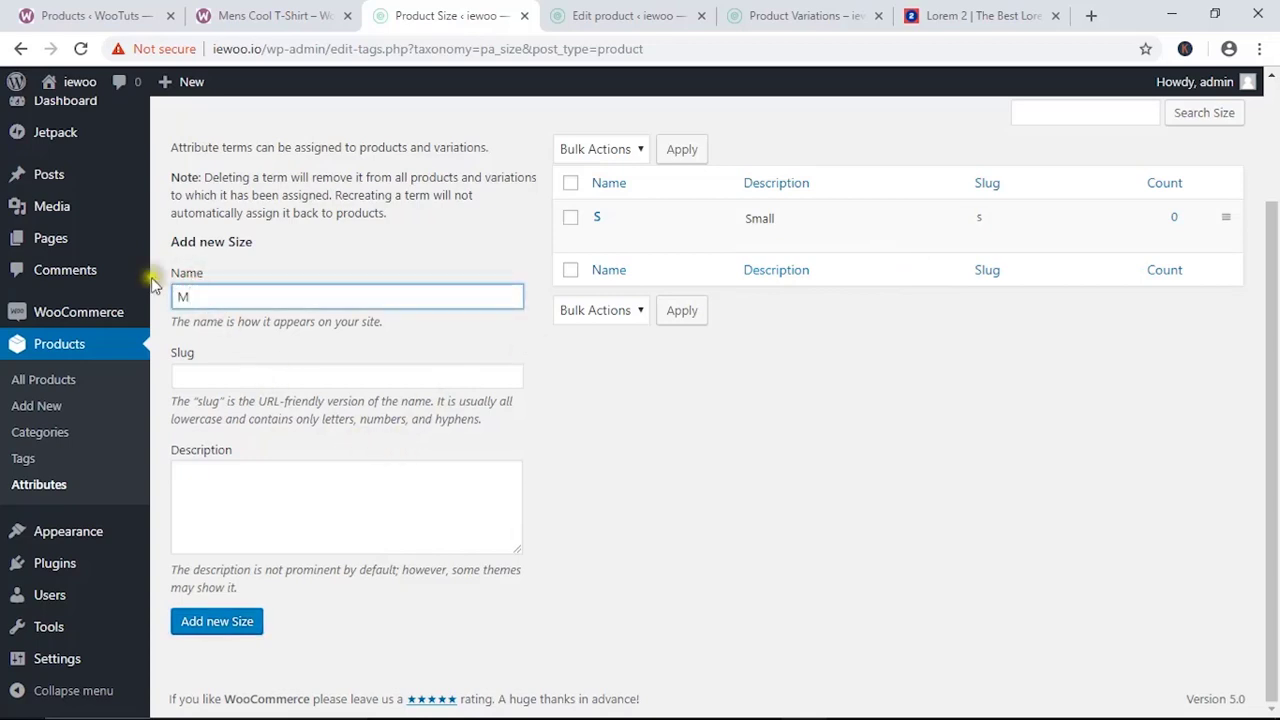
left_click(206, 480)
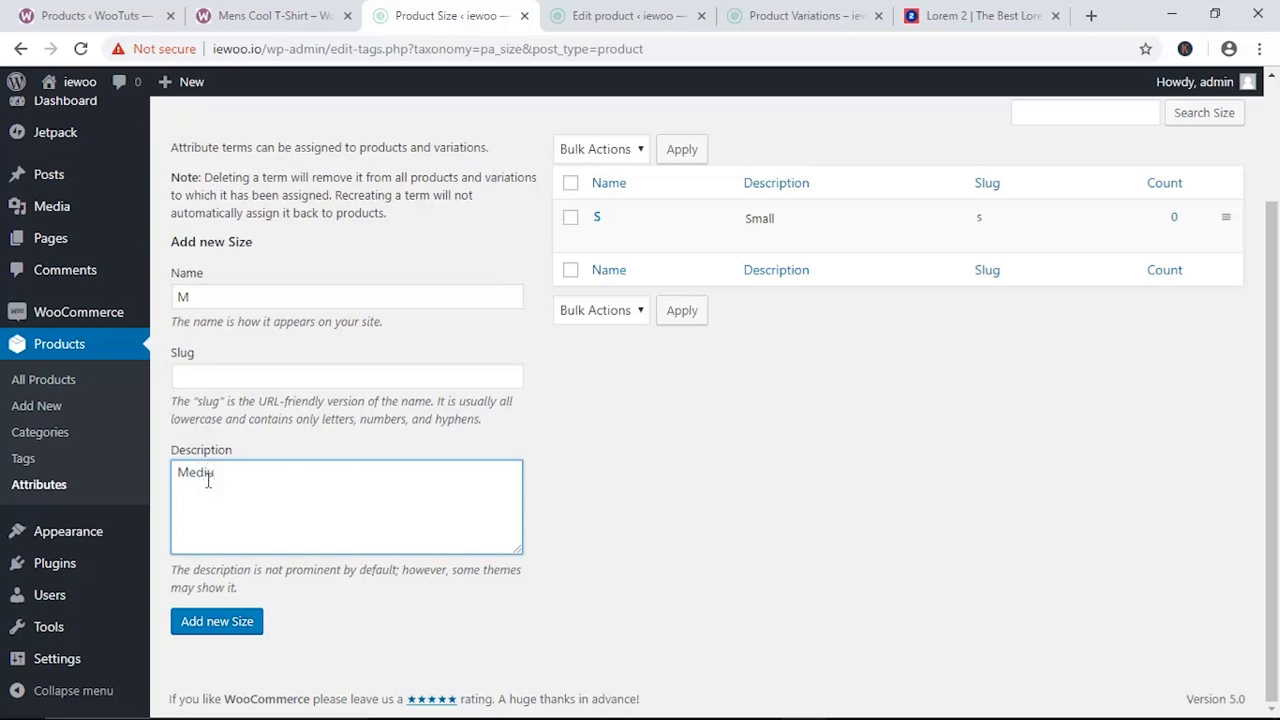
left_click(222, 624)
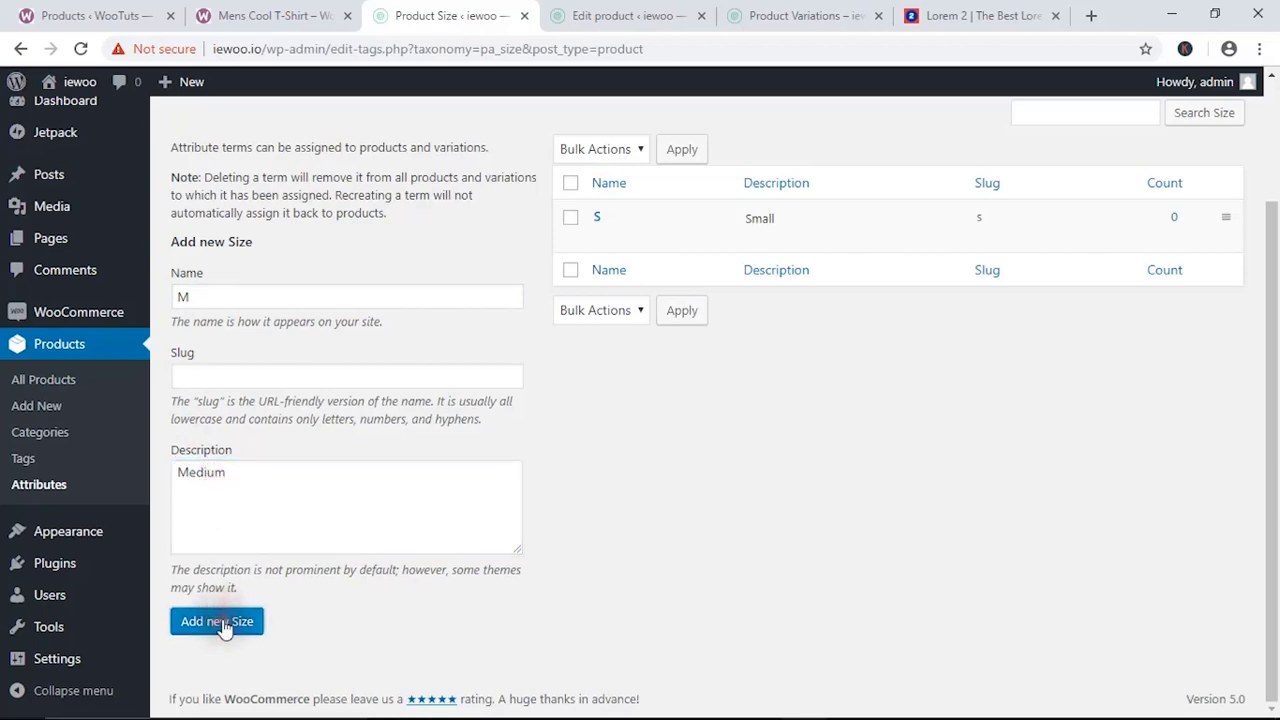
Add the Size term L with the description Large.
left_click(239, 296)
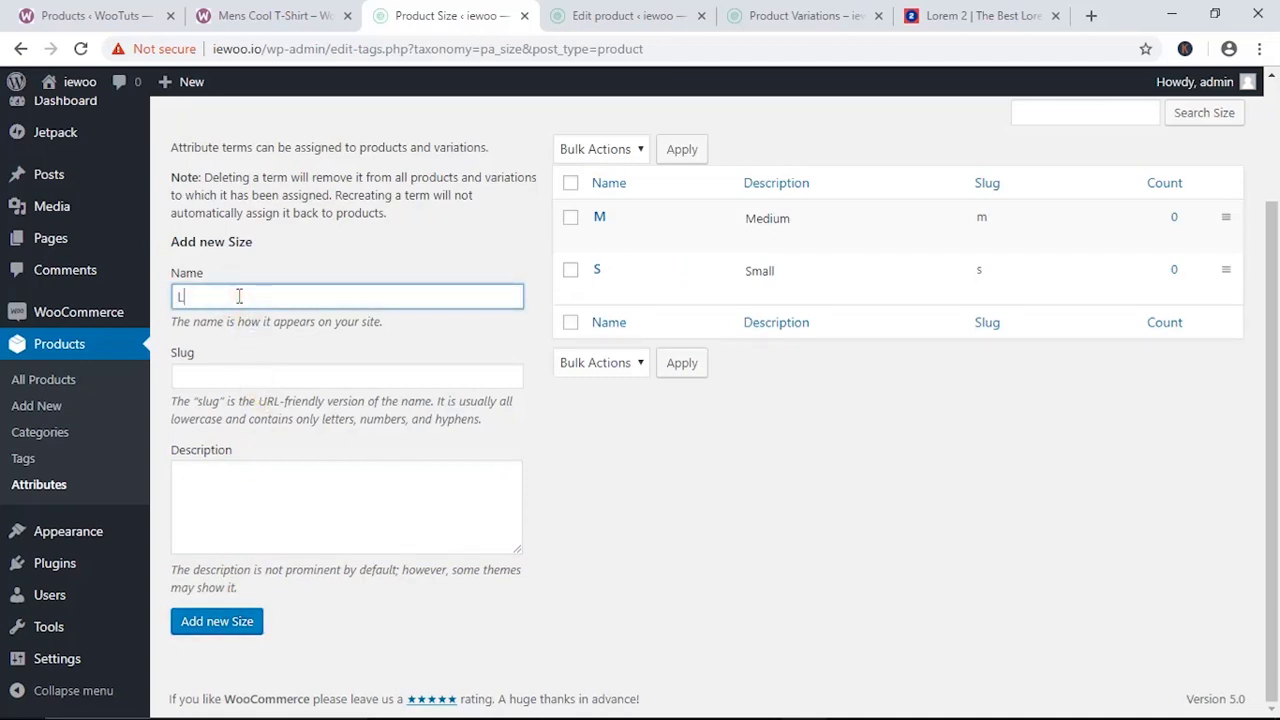
type("L")
left_click(231, 487)
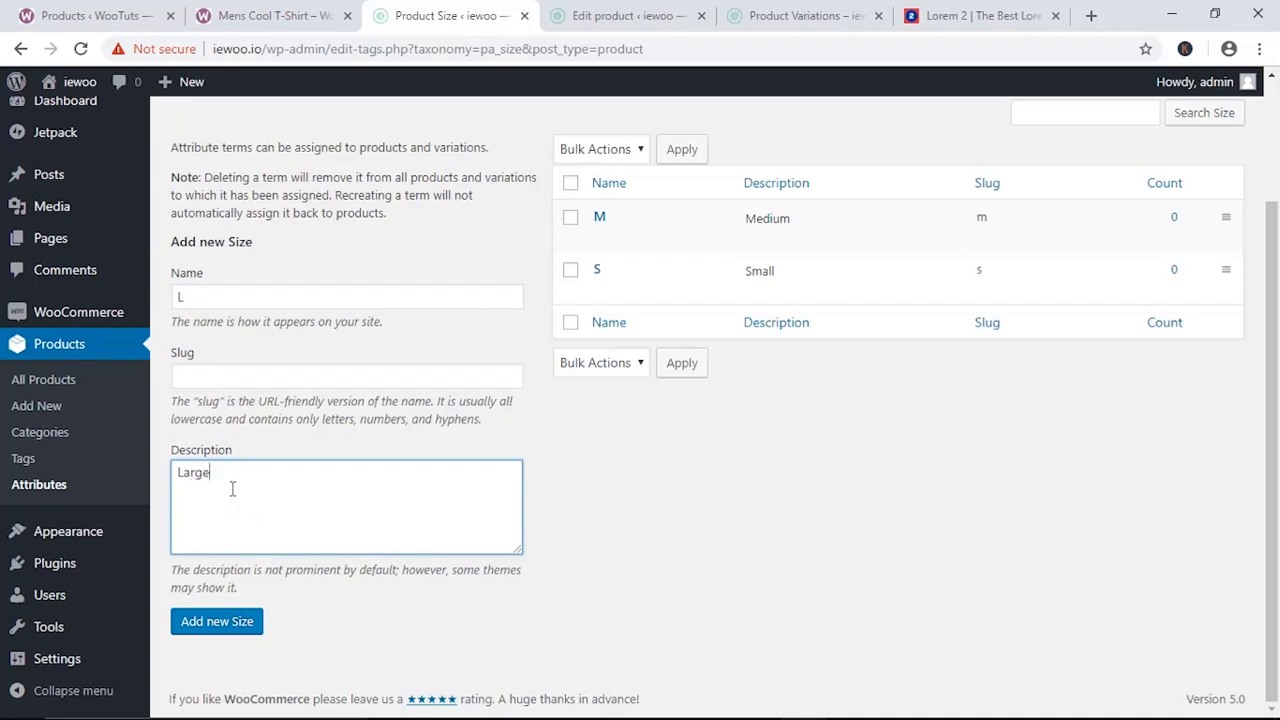
left_click(228, 628)
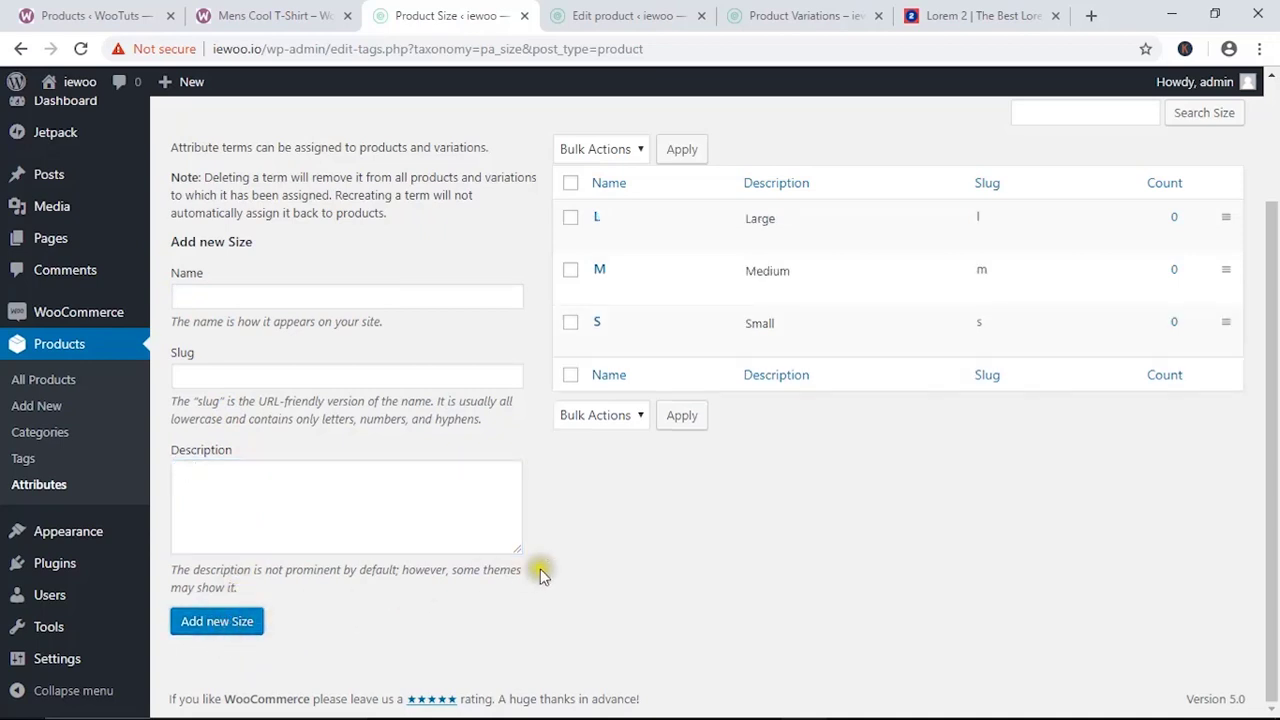
scroll(594, 560, "up", 3)
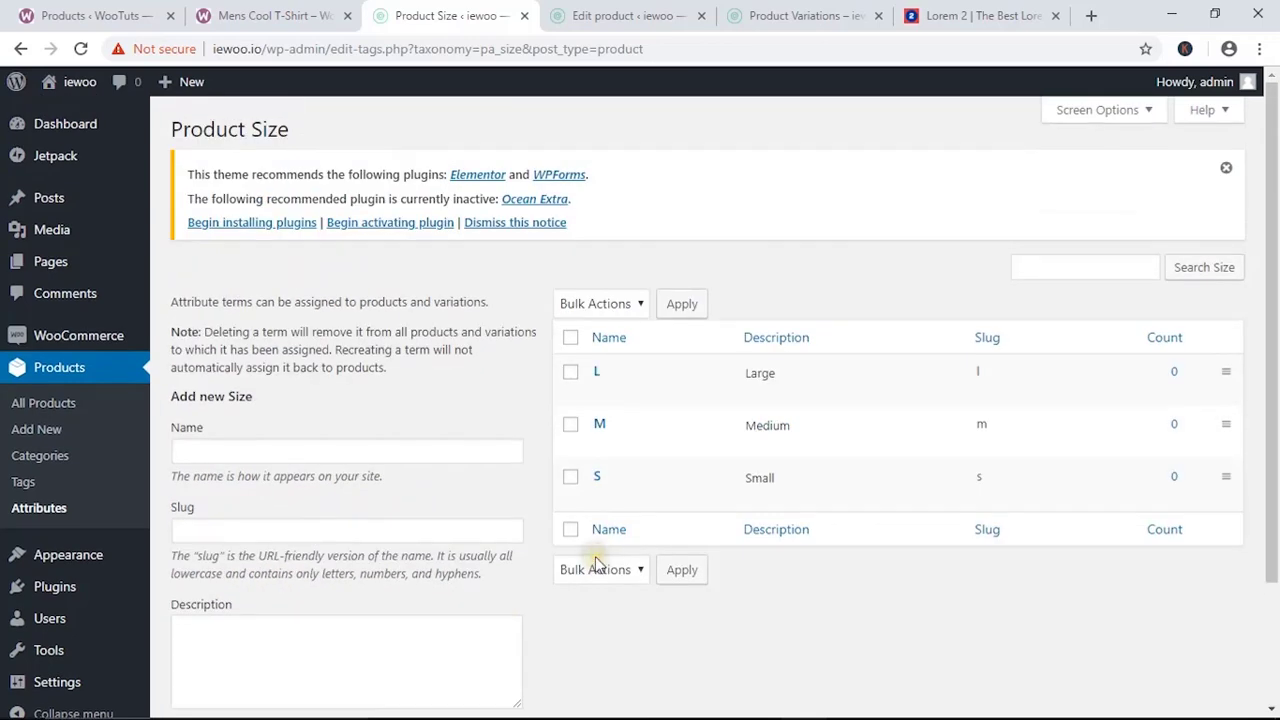
Return to editing the Product Variations product and update it.
left_click(803, 18)
left_click(666, 8)
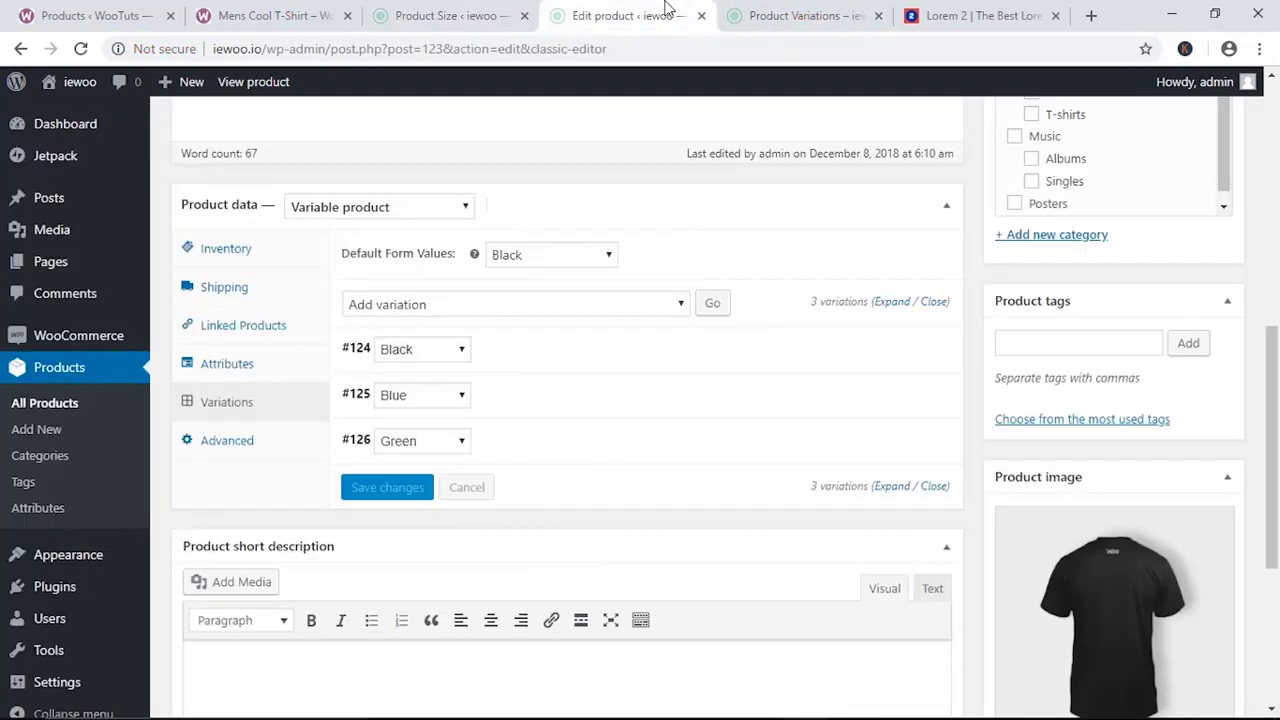
scroll(766, 371, "up", 8)
left_click(1199, 574)
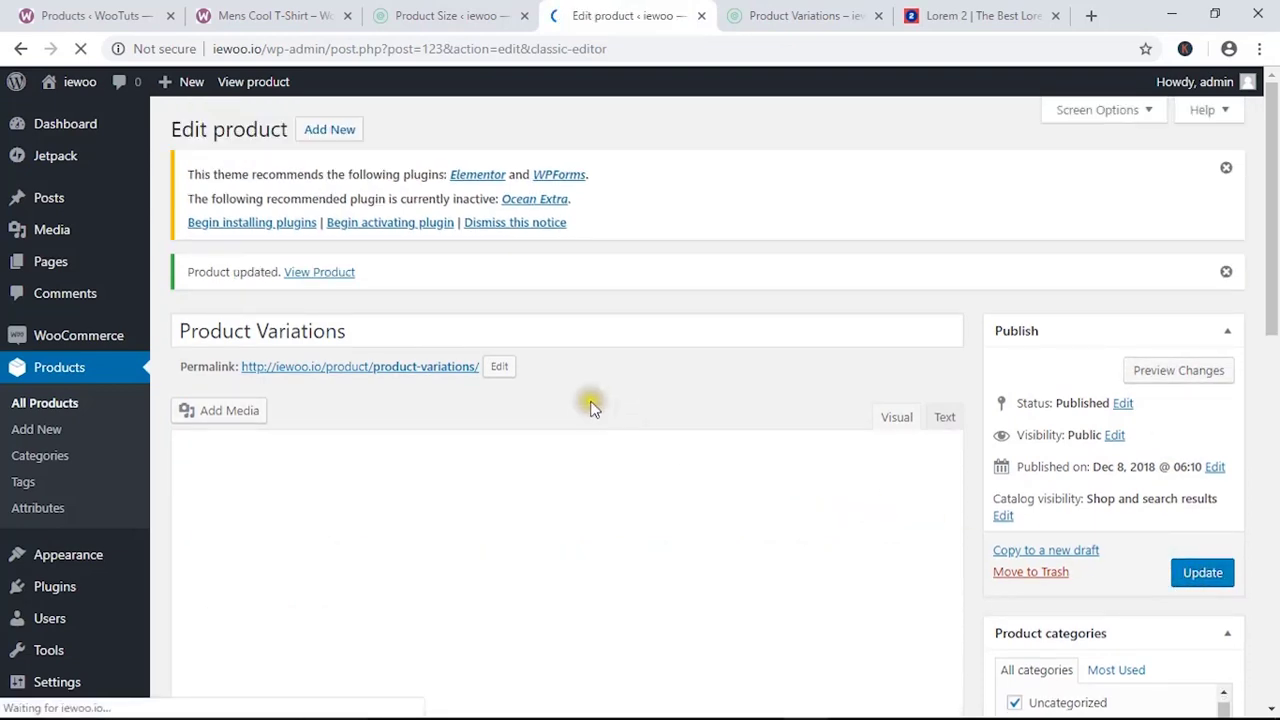
Add the Size attribute to the Product Variations product's attributes.
scroll(444, 352, "down", 8)
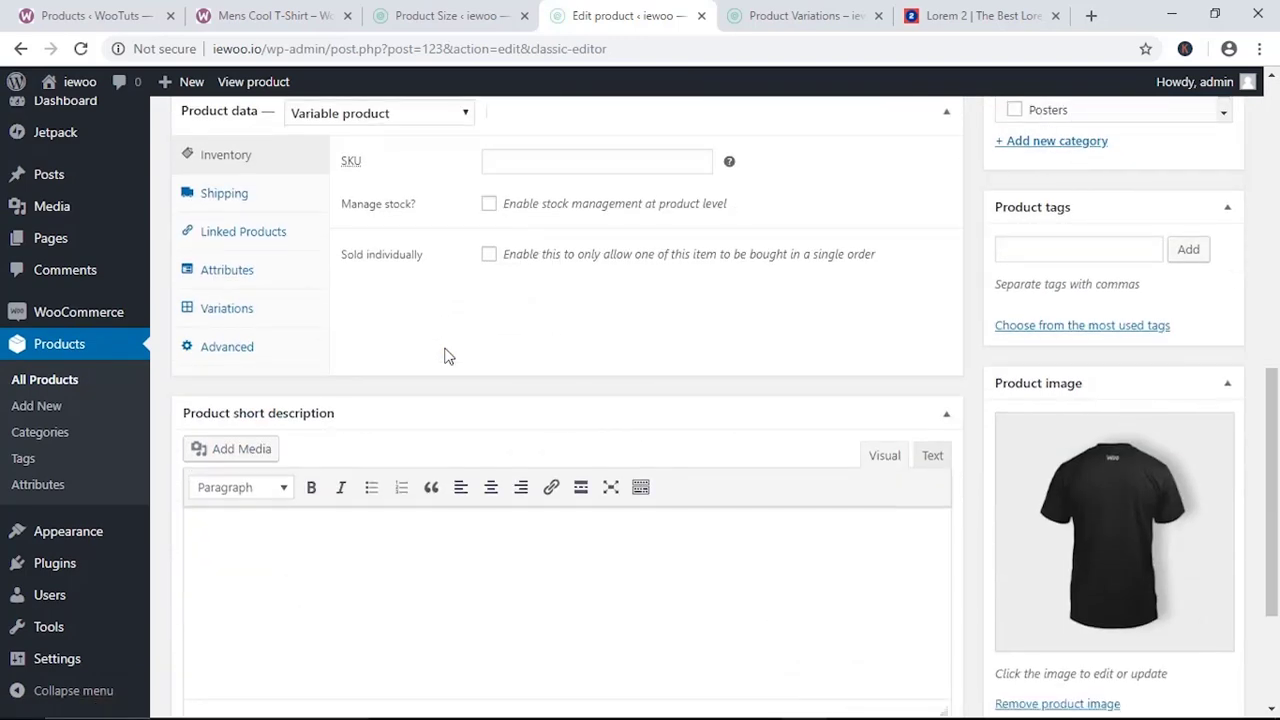
left_click(240, 276)
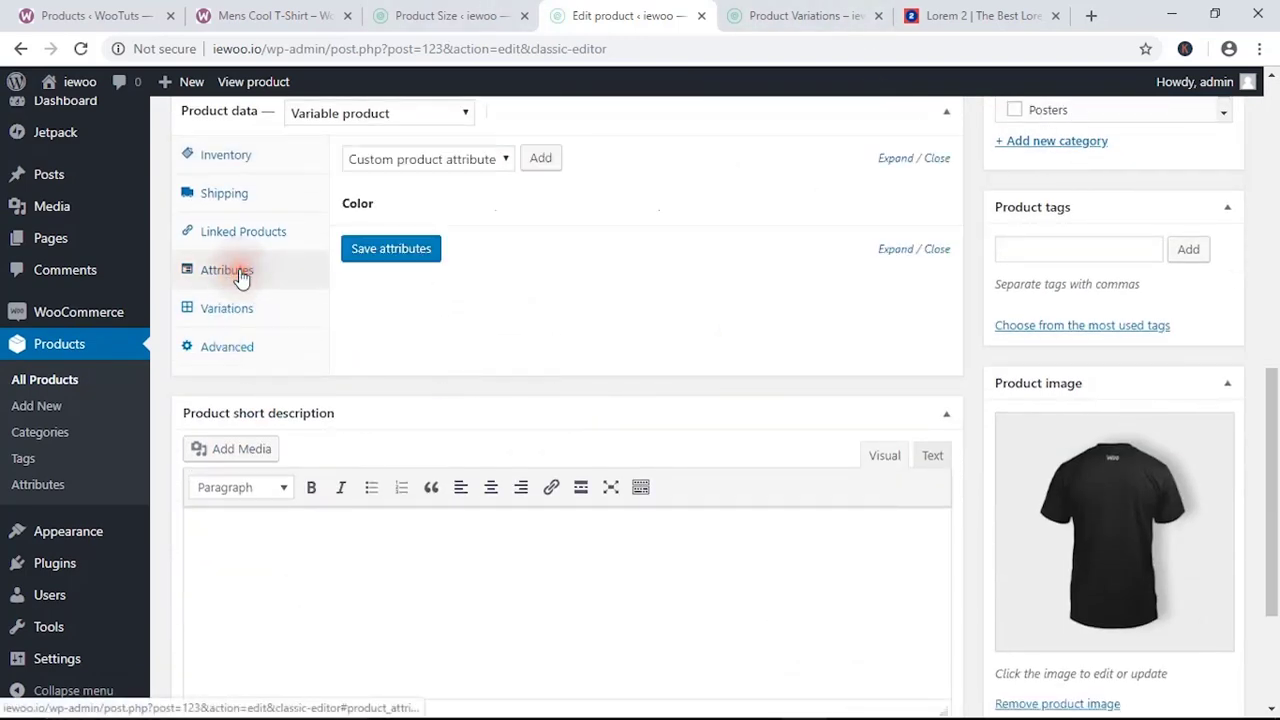
left_click(507, 160)
left_click(401, 216)
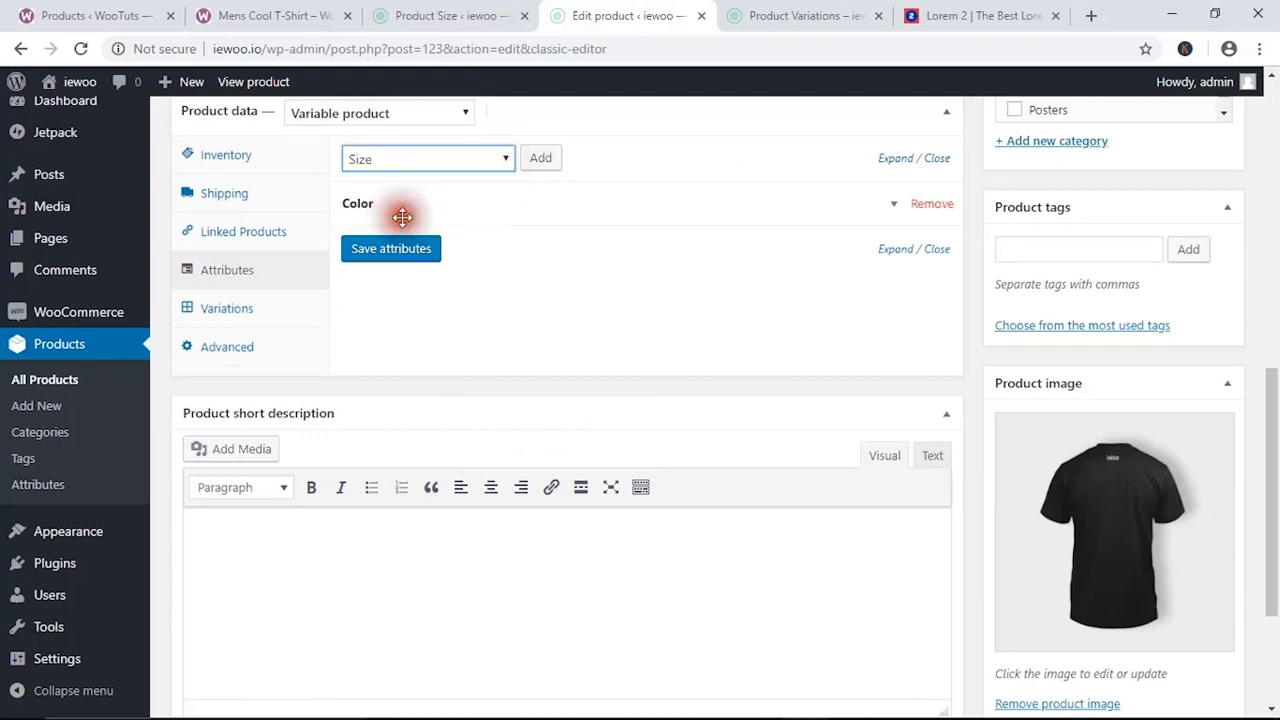
left_click(541, 159)
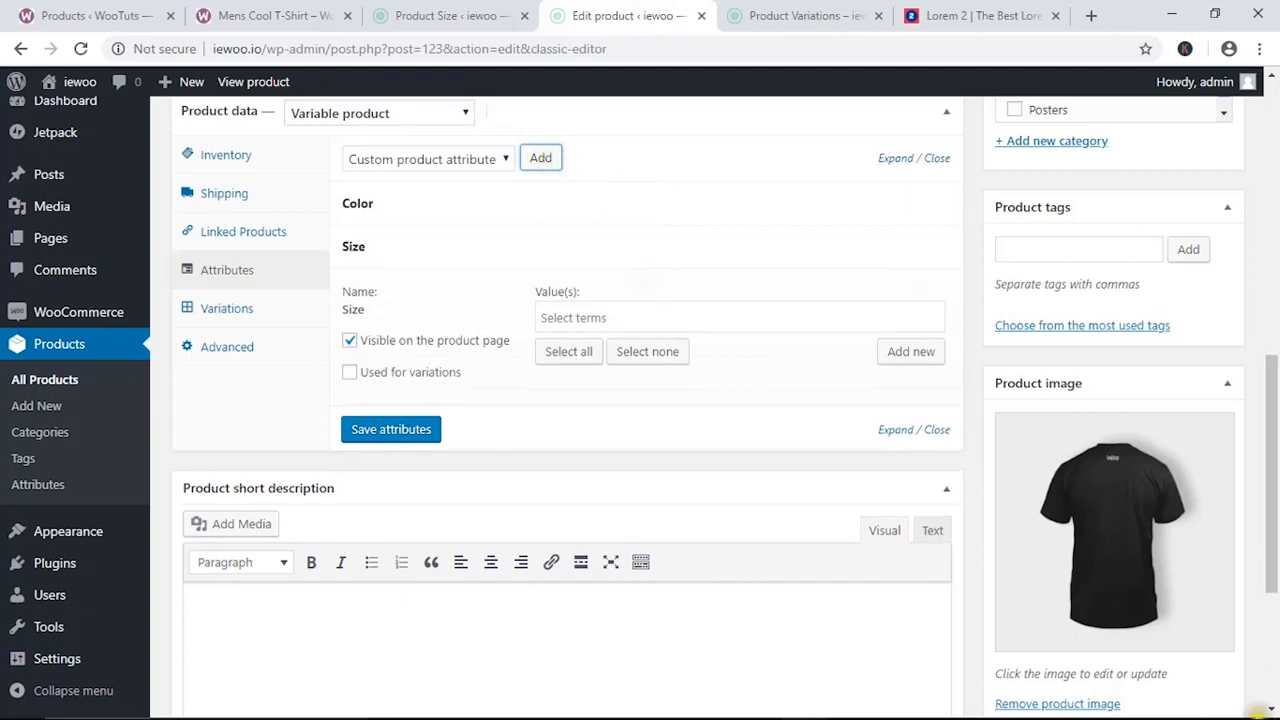
Assign all Size terms to the product, enable the attribute for variations, and save the attributes.
left_click(566, 353)
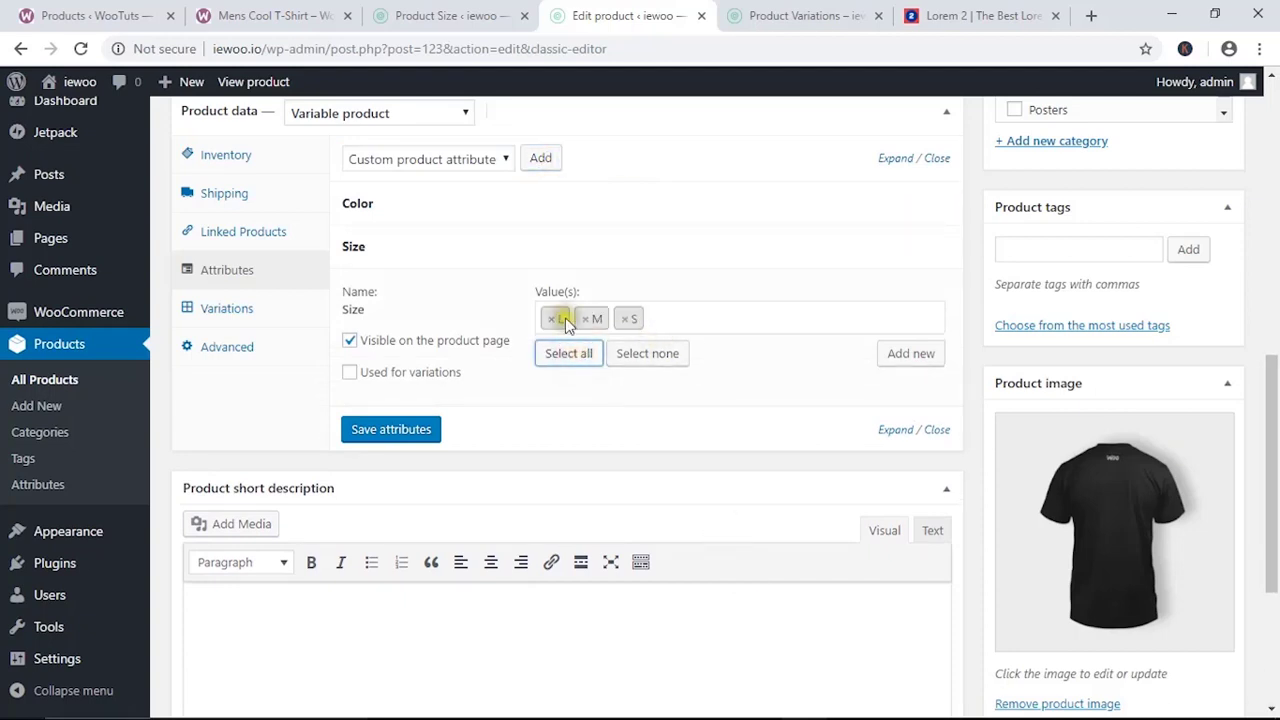
left_click(349, 372)
left_click(392, 430)
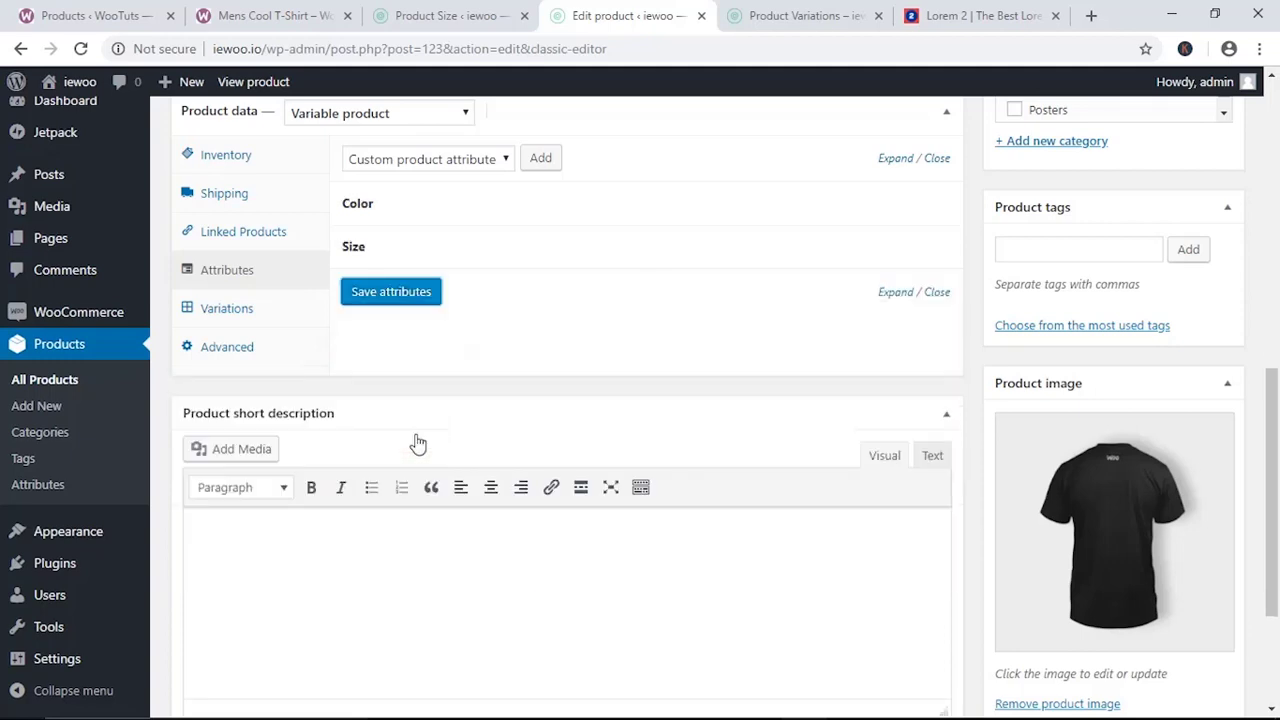
Set the size of the existing Black, Blue and Green variations to L.
left_click(229, 306)
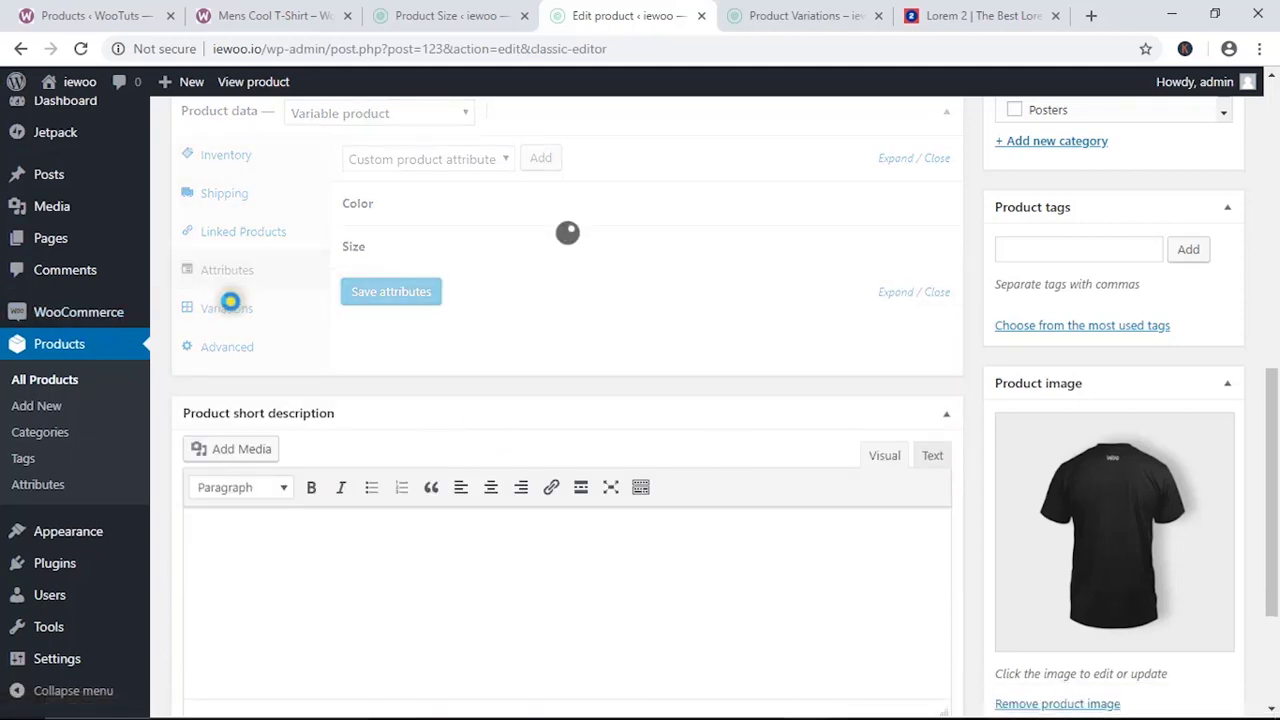
left_click(222, 308)
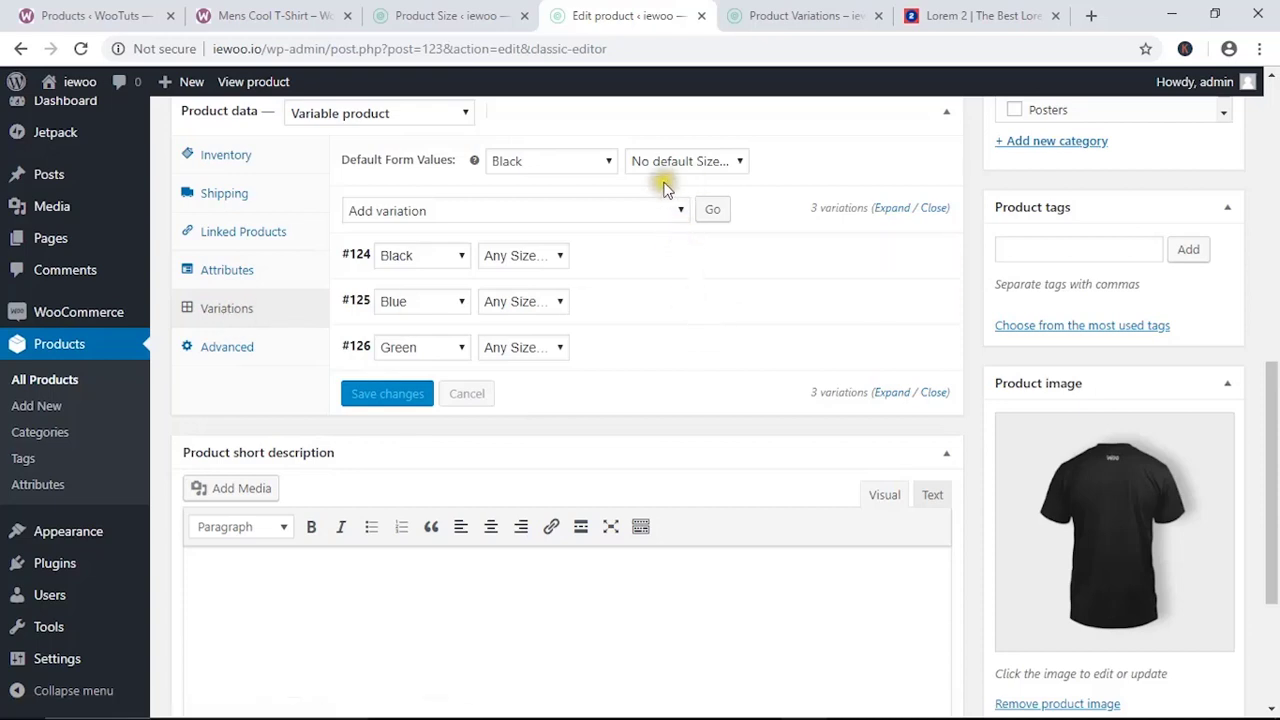
left_click(540, 257)
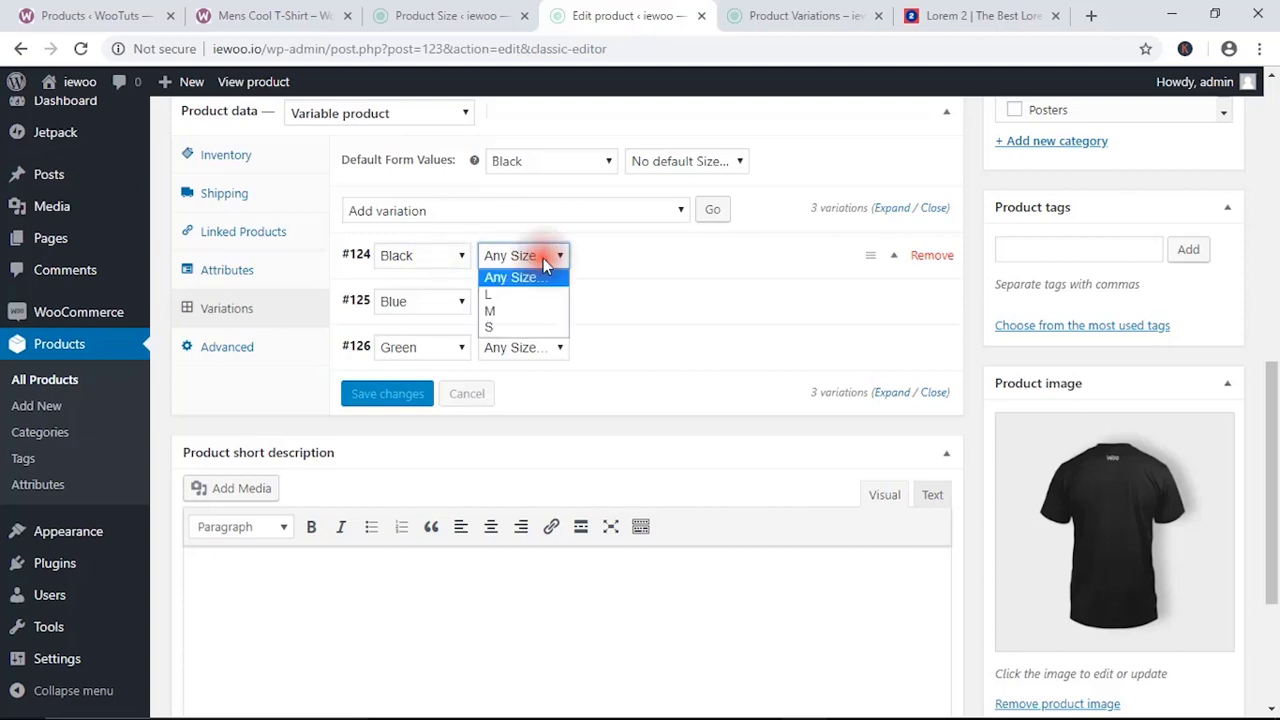
left_click(513, 296)
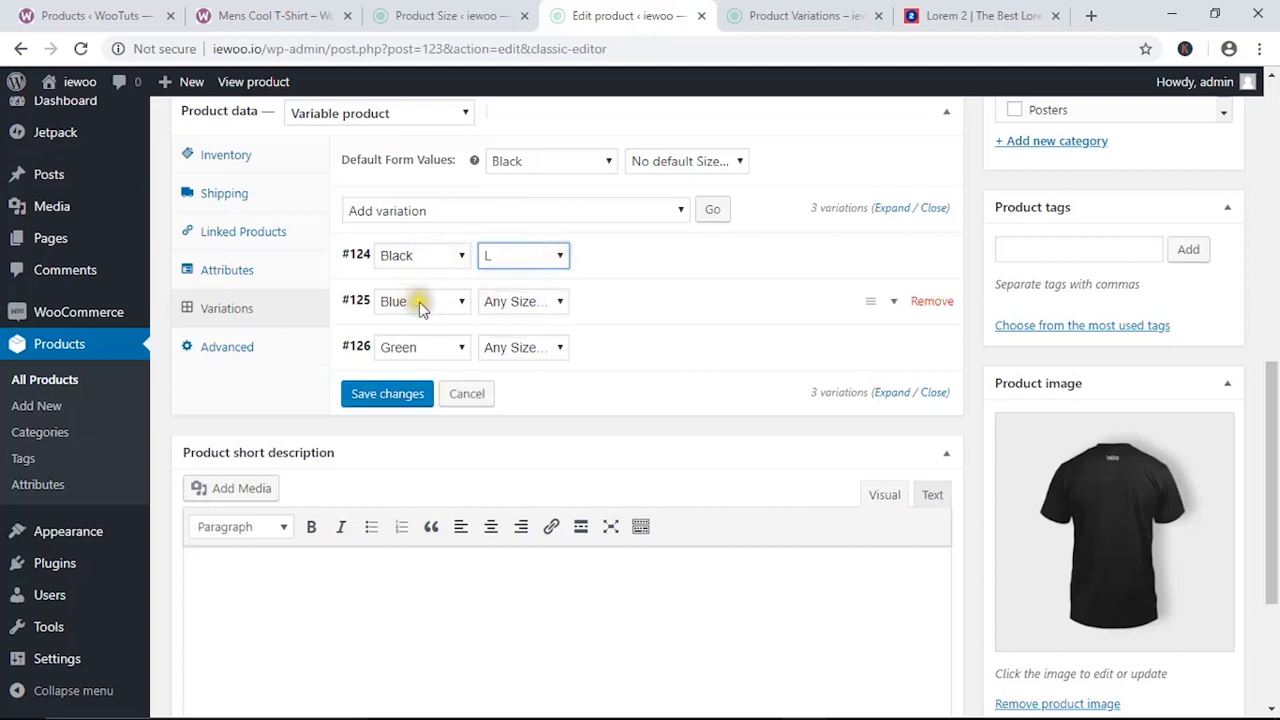
left_click(530, 308)
left_click(518, 336)
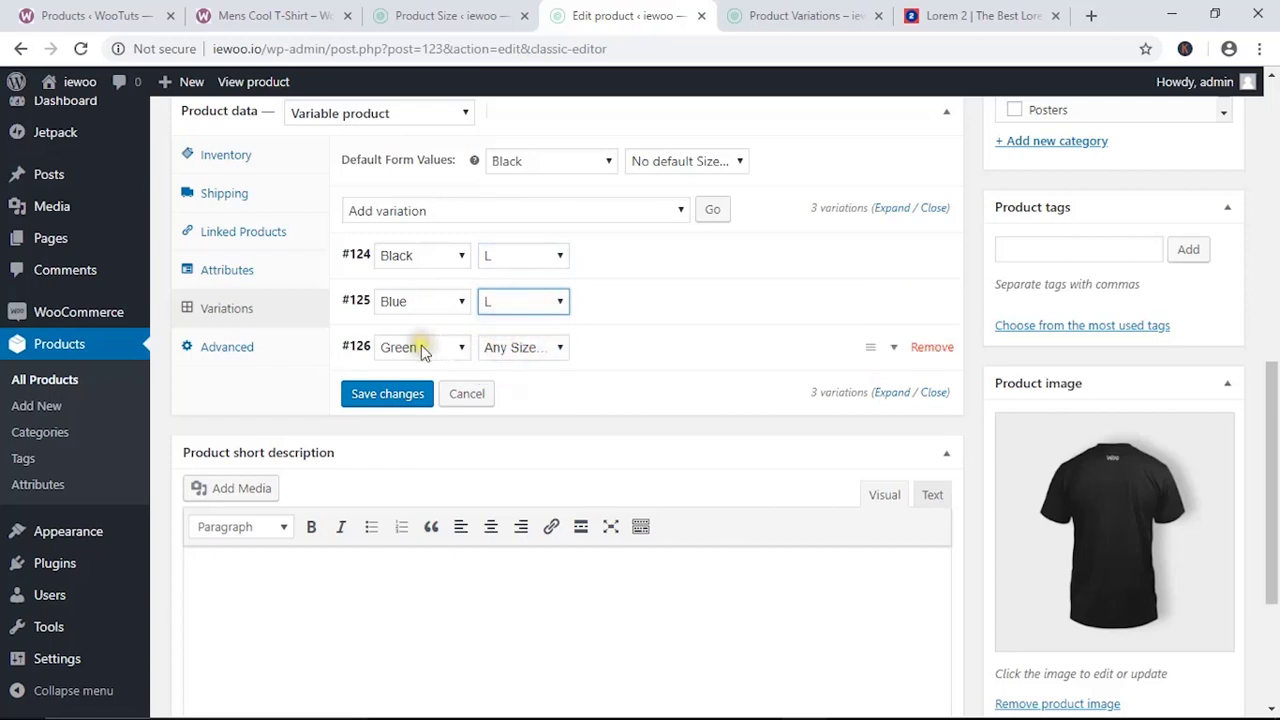
left_click(420, 347)
left_click(556, 349)
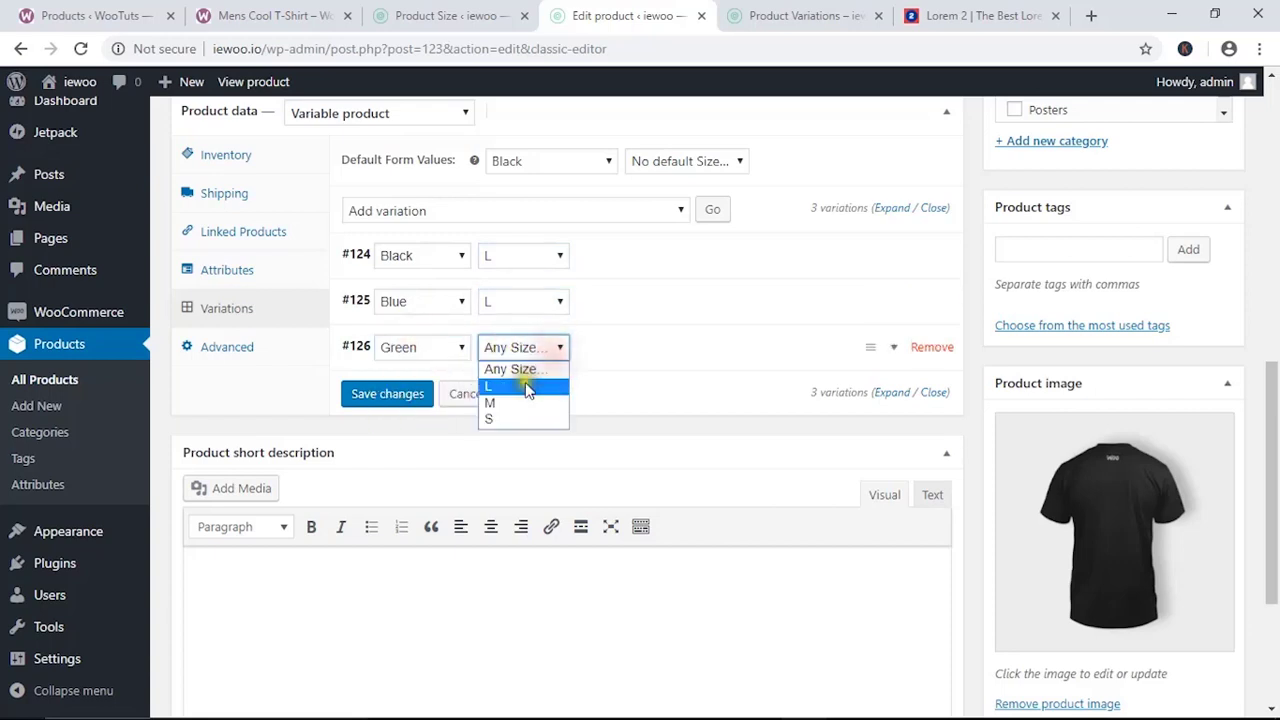
left_click(529, 381)
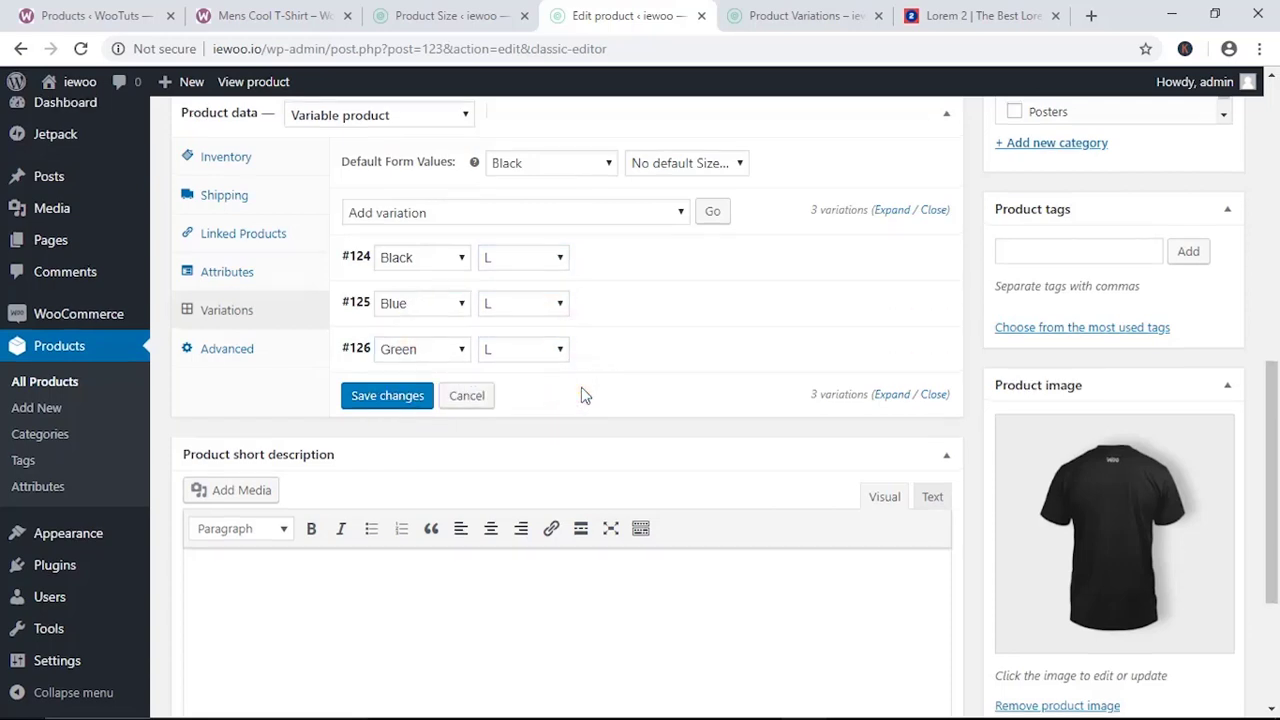
Add a new variation with color Black and size M, and save the variation changes.
scroll(583, 394, "up", 1)
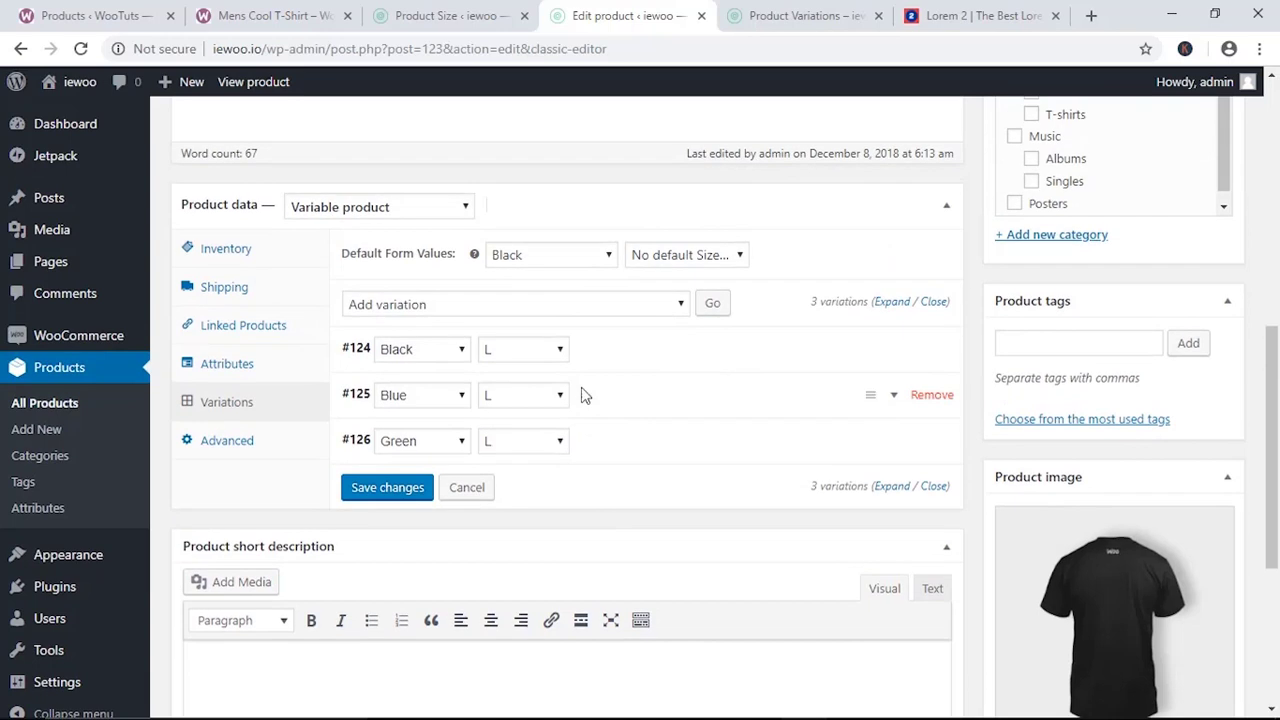
left_click(667, 304)
left_click(668, 308)
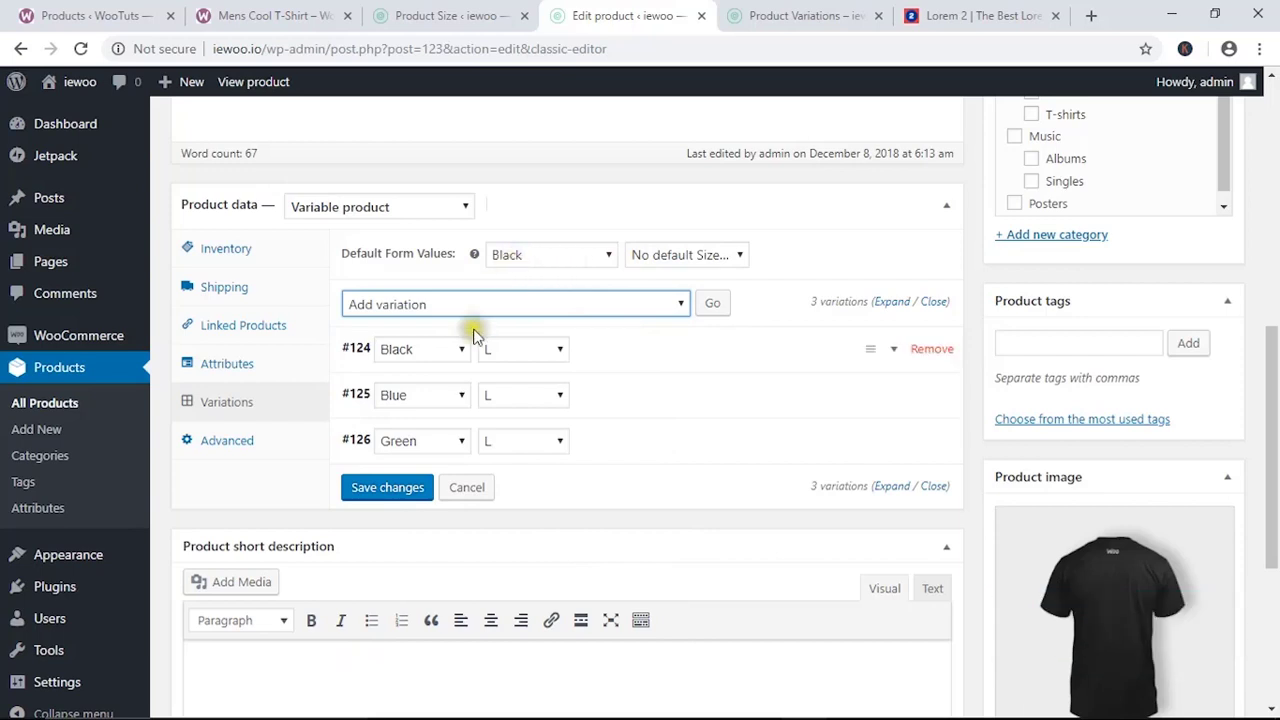
left_click(711, 304)
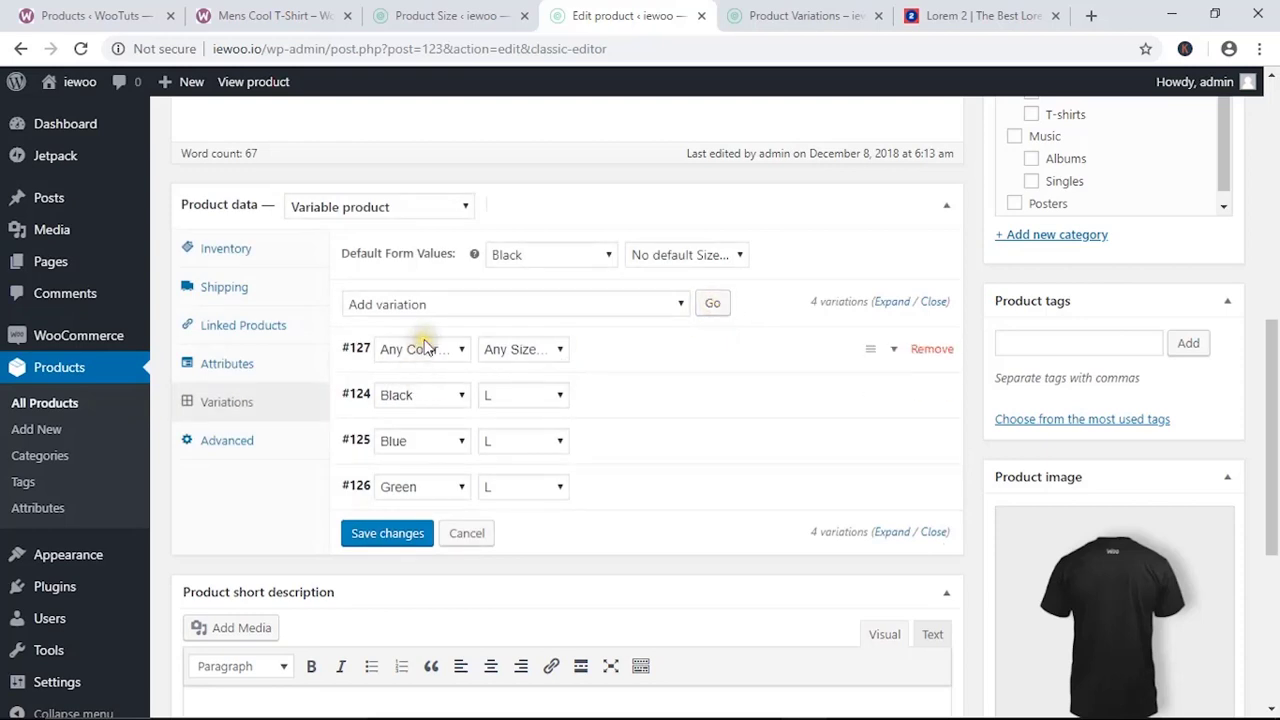
left_click(428, 350)
left_click(417, 388)
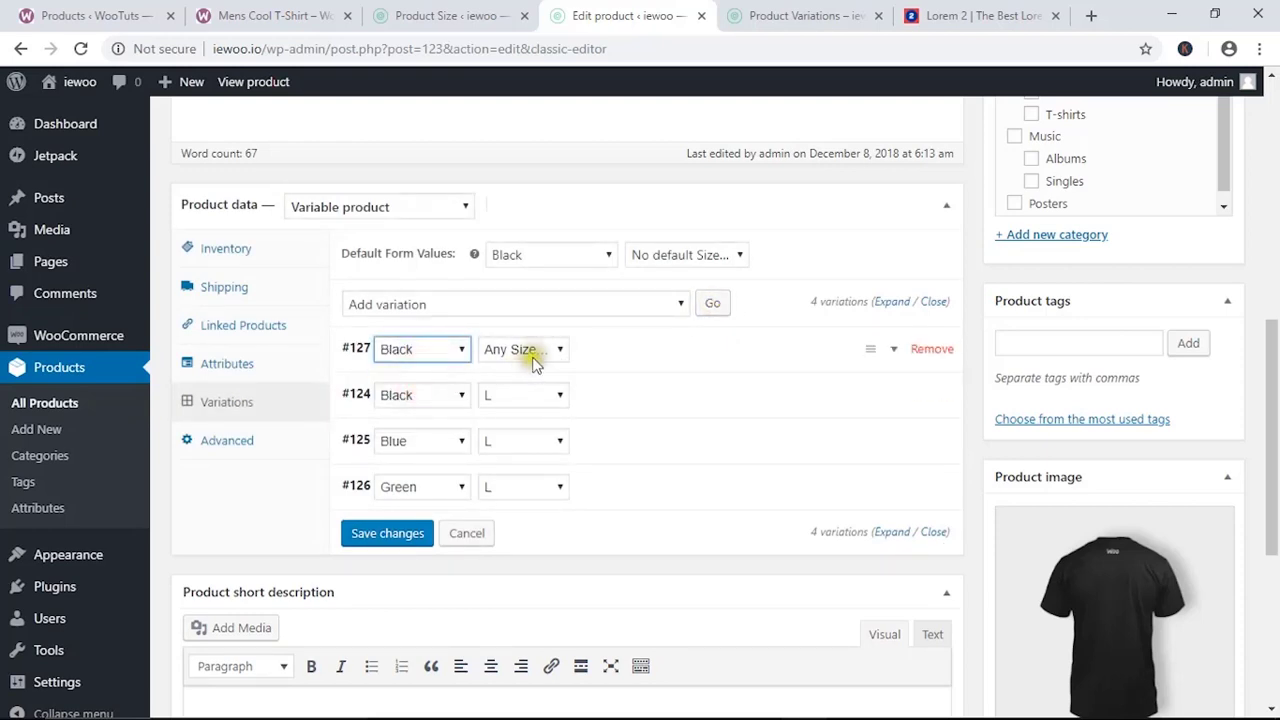
left_click(532, 349)
left_click(503, 405)
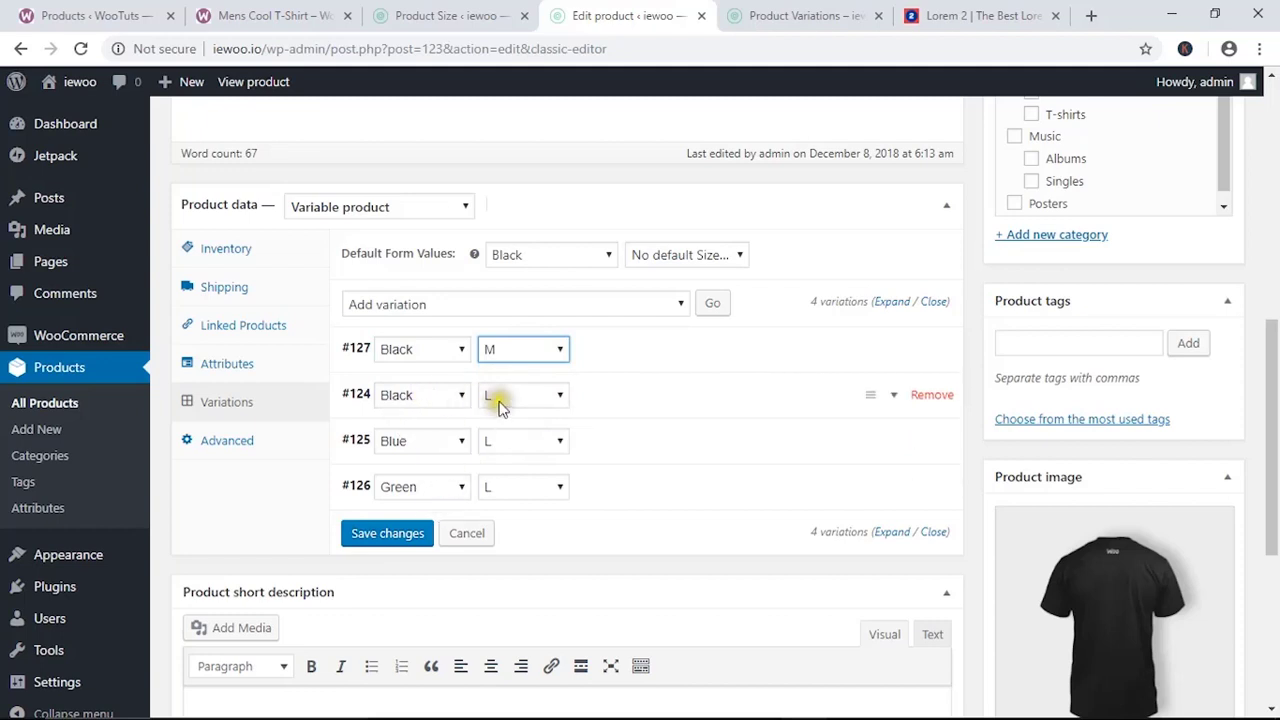
left_click(393, 536)
Add another variation with color Black and size S.
left_click(712, 306)
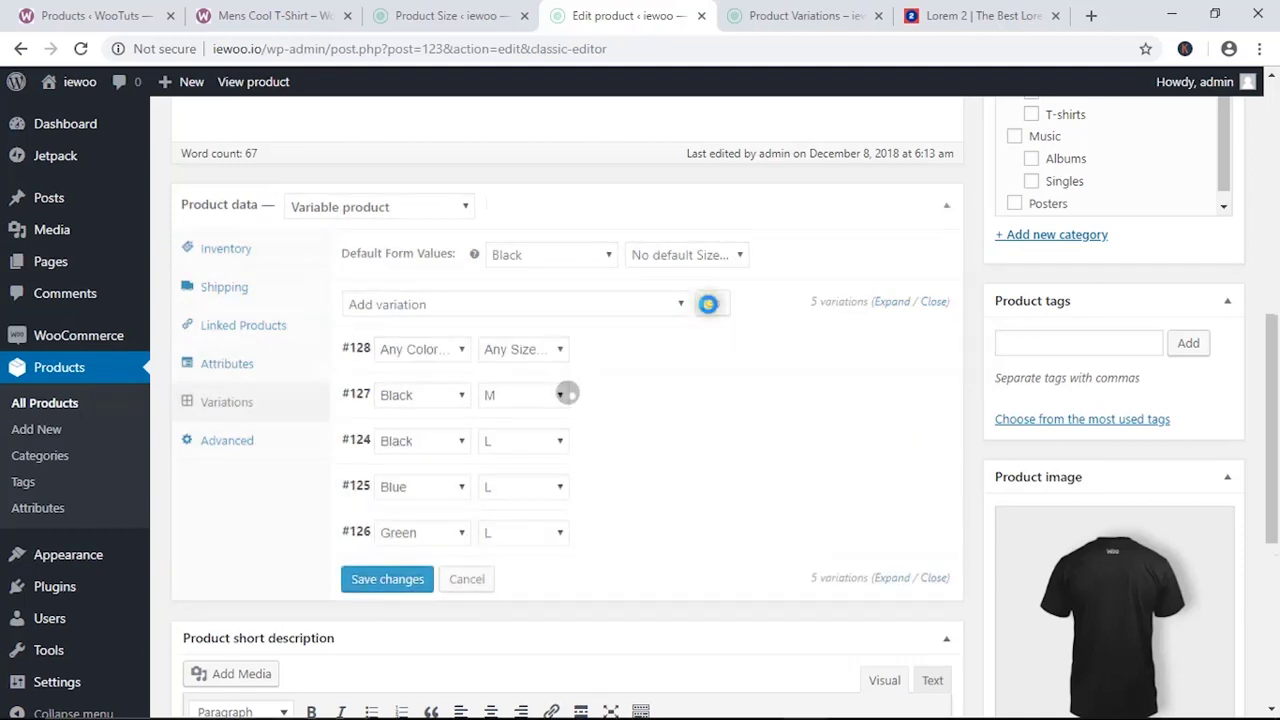
left_click(440, 349)
left_click(427, 388)
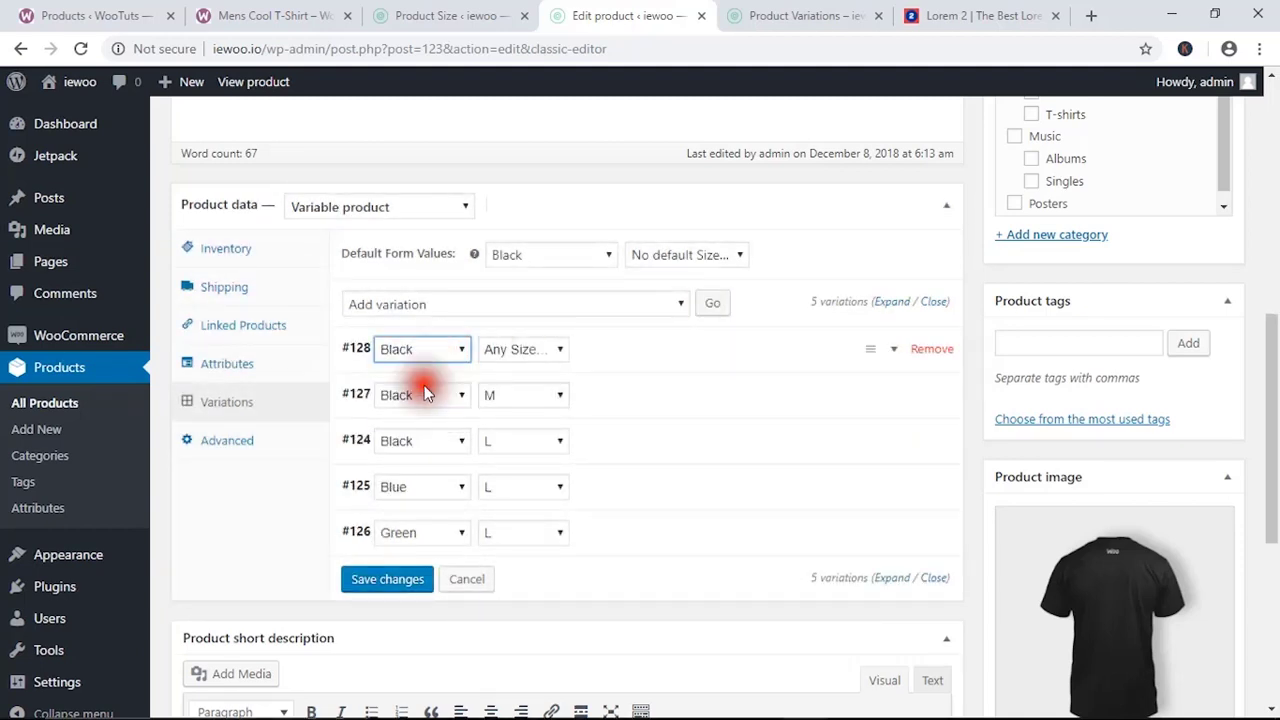
left_click(521, 353)
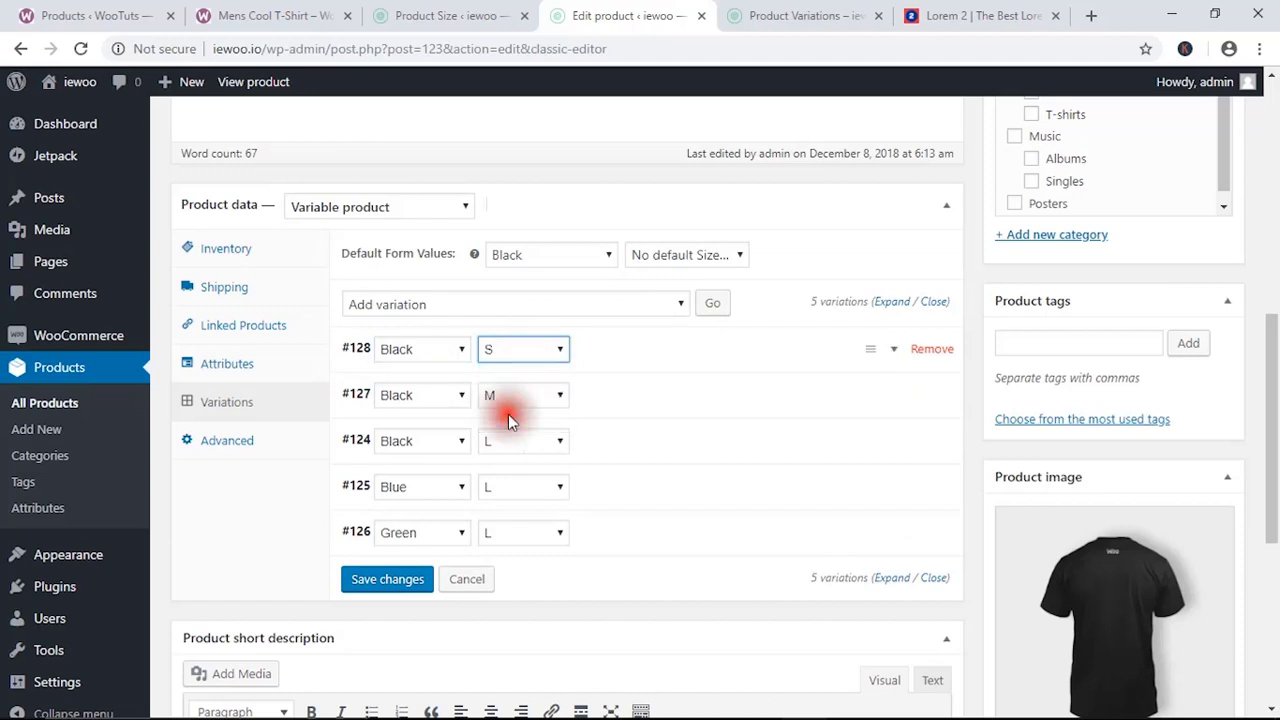
Add a new variation with color Blue and size M.
left_click(710, 304)
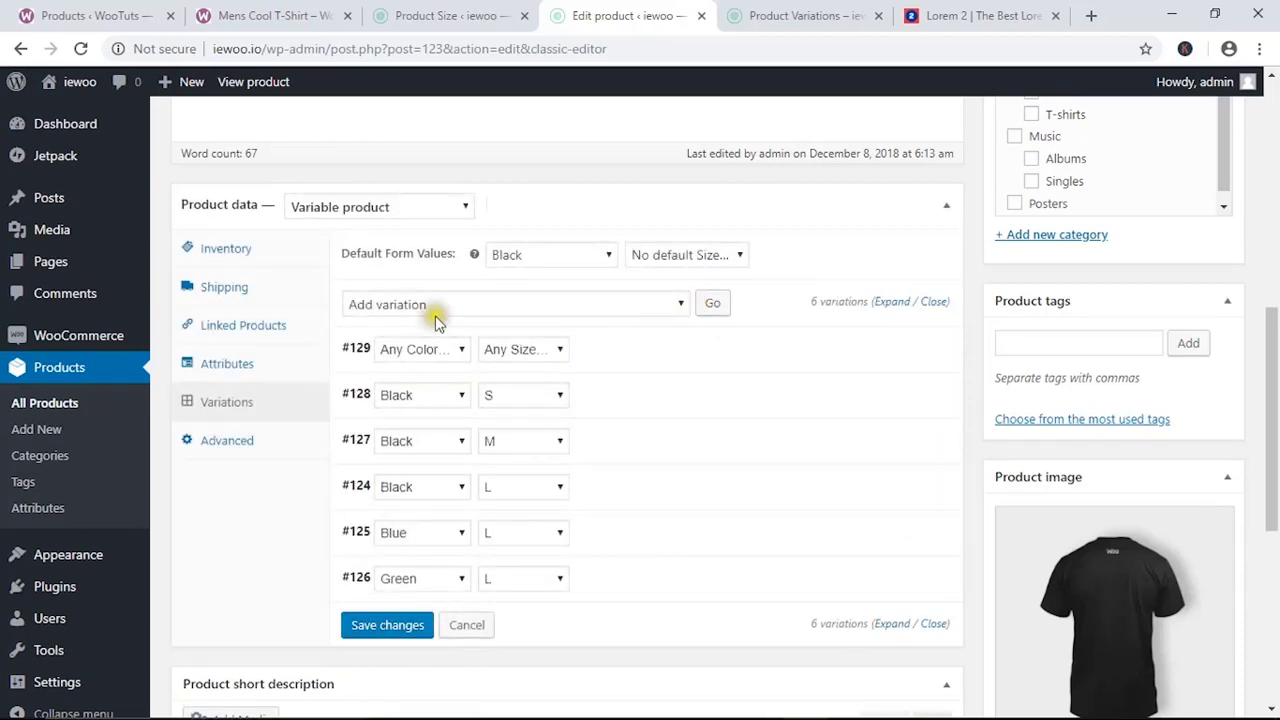
left_click(443, 349)
left_click(412, 405)
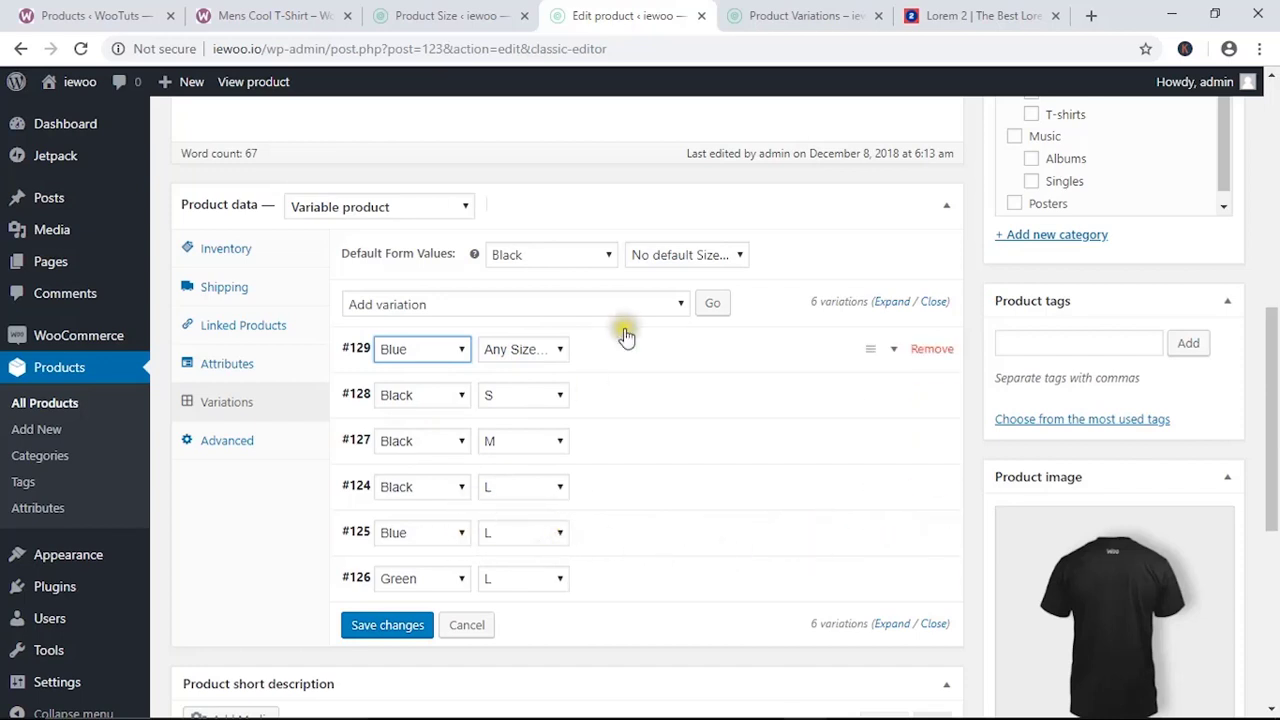
left_click(525, 350)
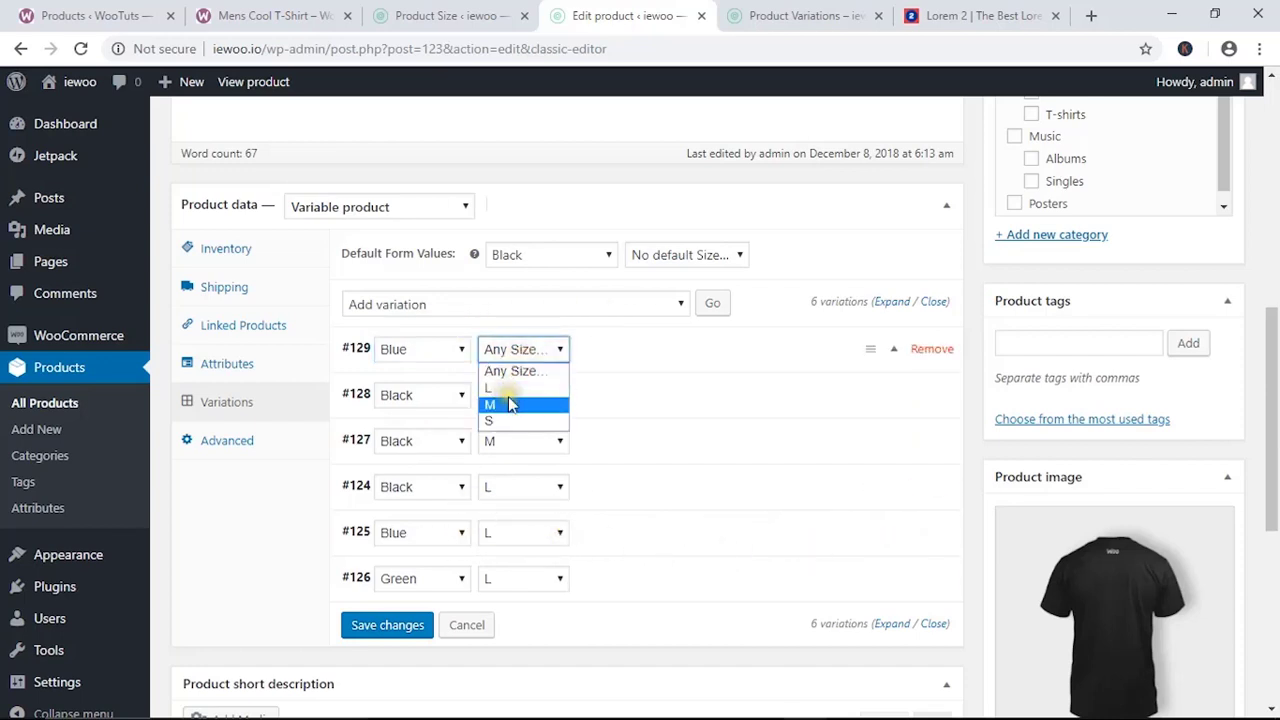
left_click(510, 404)
Add a new variation with color Blue and size S.
left_click(709, 310)
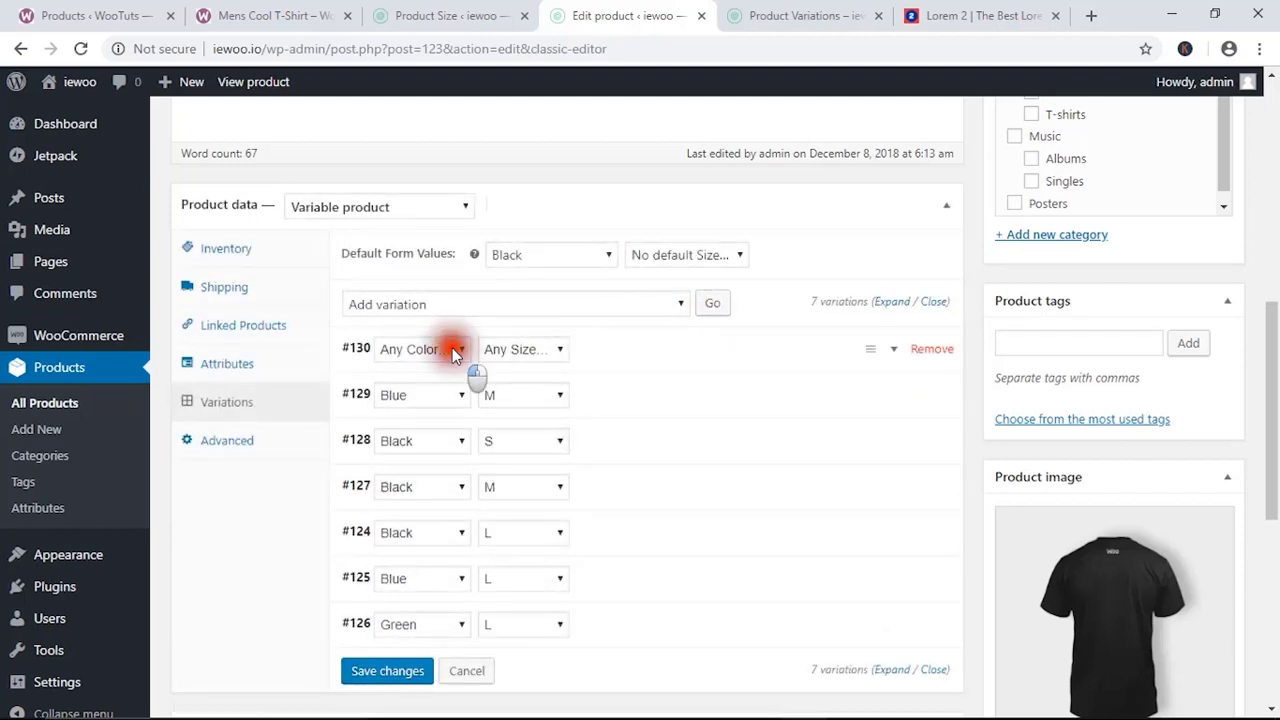
left_click(452, 348)
left_click(423, 404)
left_click(540, 352)
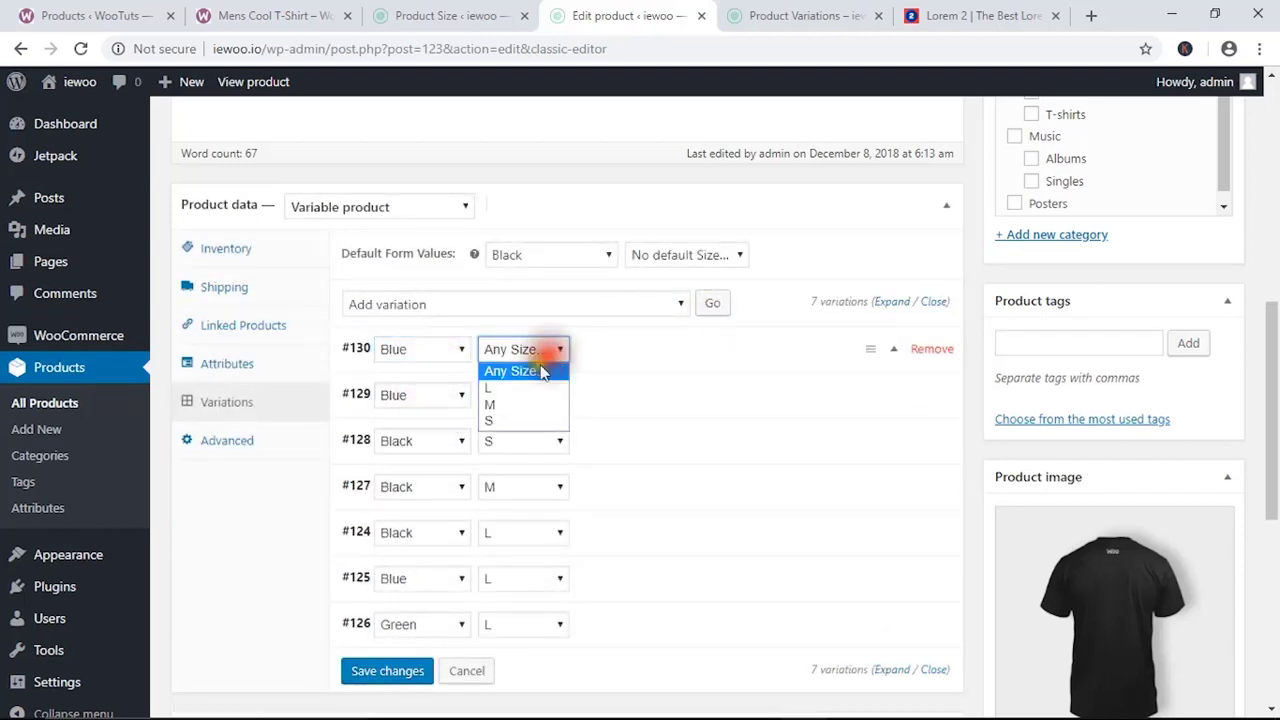
left_click(518, 421)
Add a new variation with color Green and size M.
left_click(711, 305)
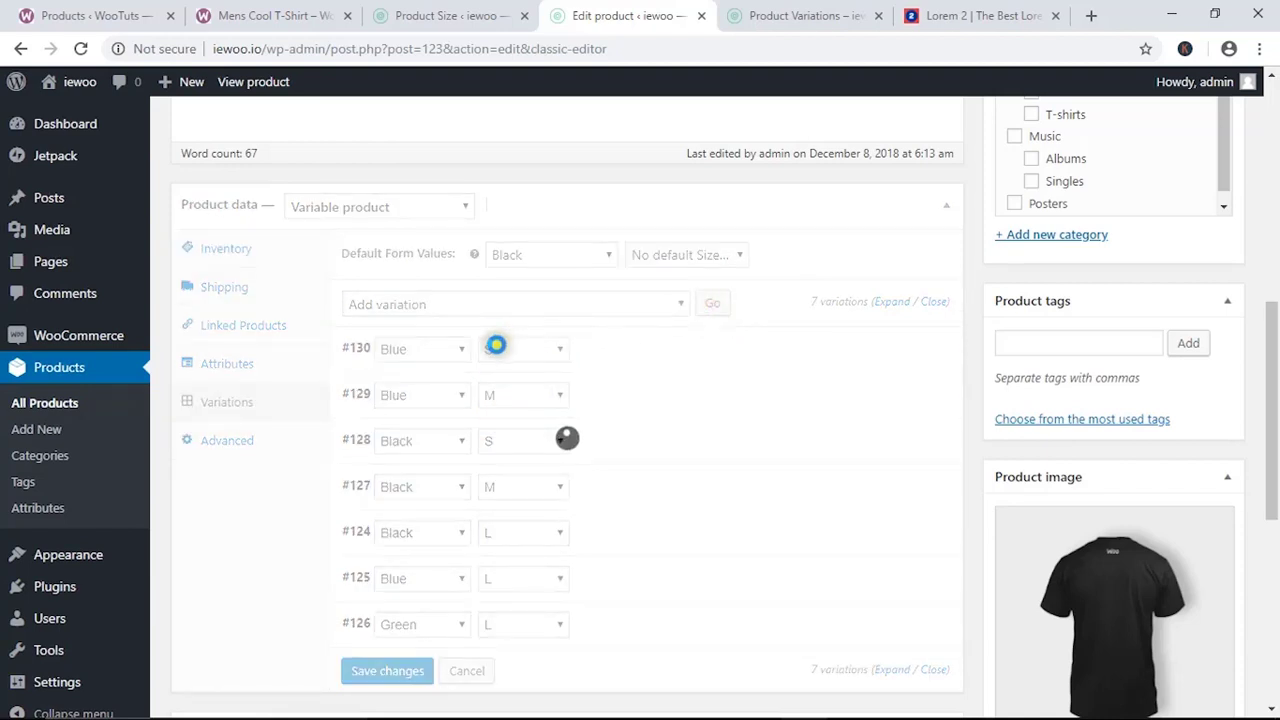
left_click(448, 352)
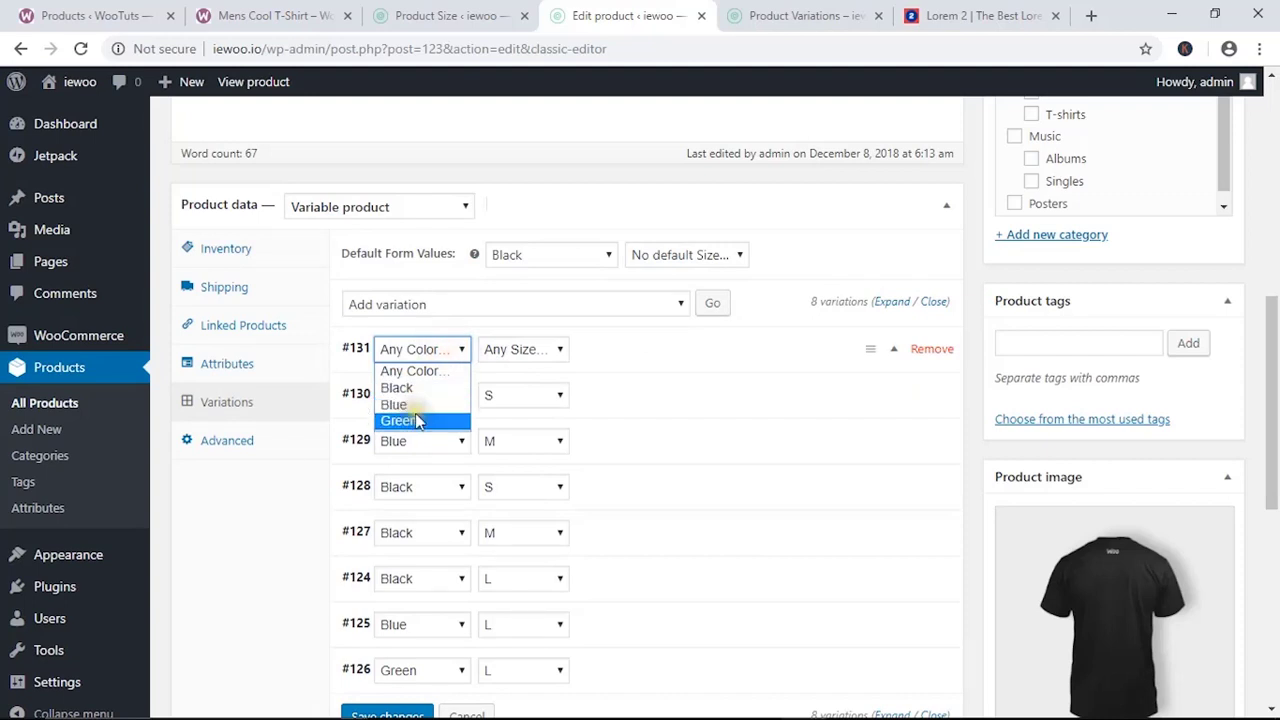
left_click(415, 420)
left_click(551, 350)
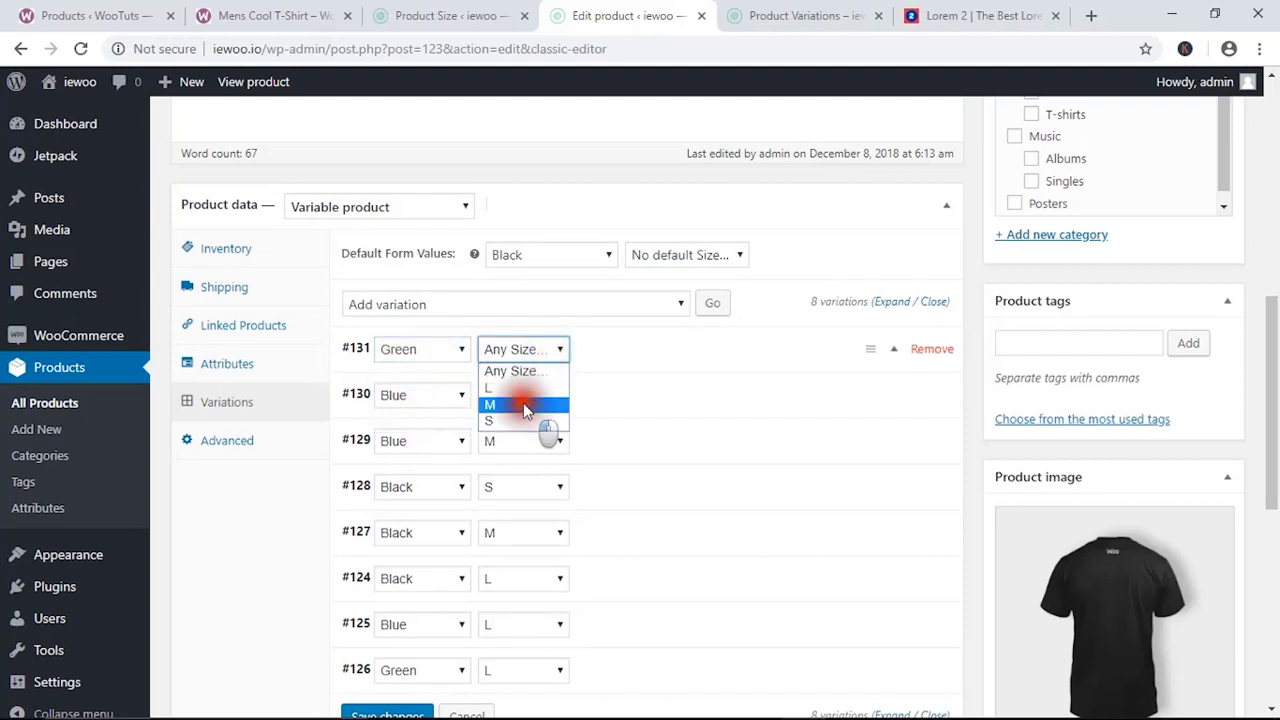
left_click(523, 403)
Add a new variation with color Green and size S.
left_click(713, 306)
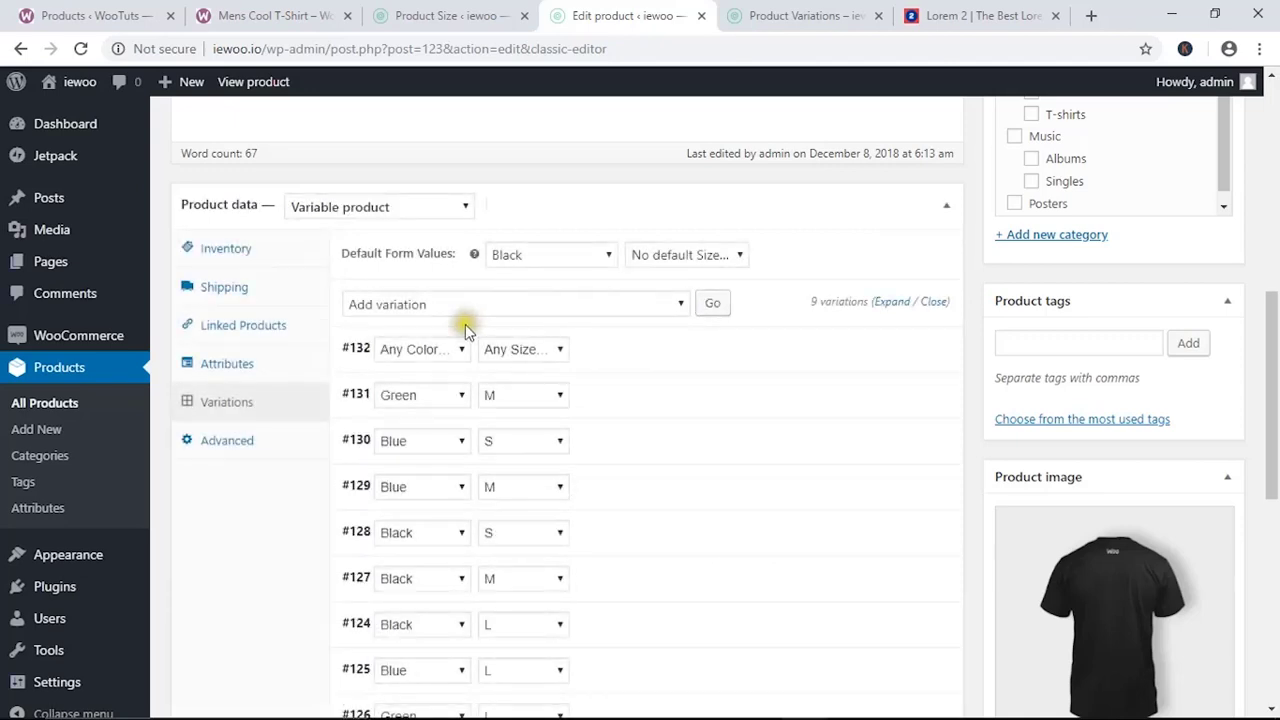
left_click(450, 349)
left_click(399, 420)
left_click(518, 349)
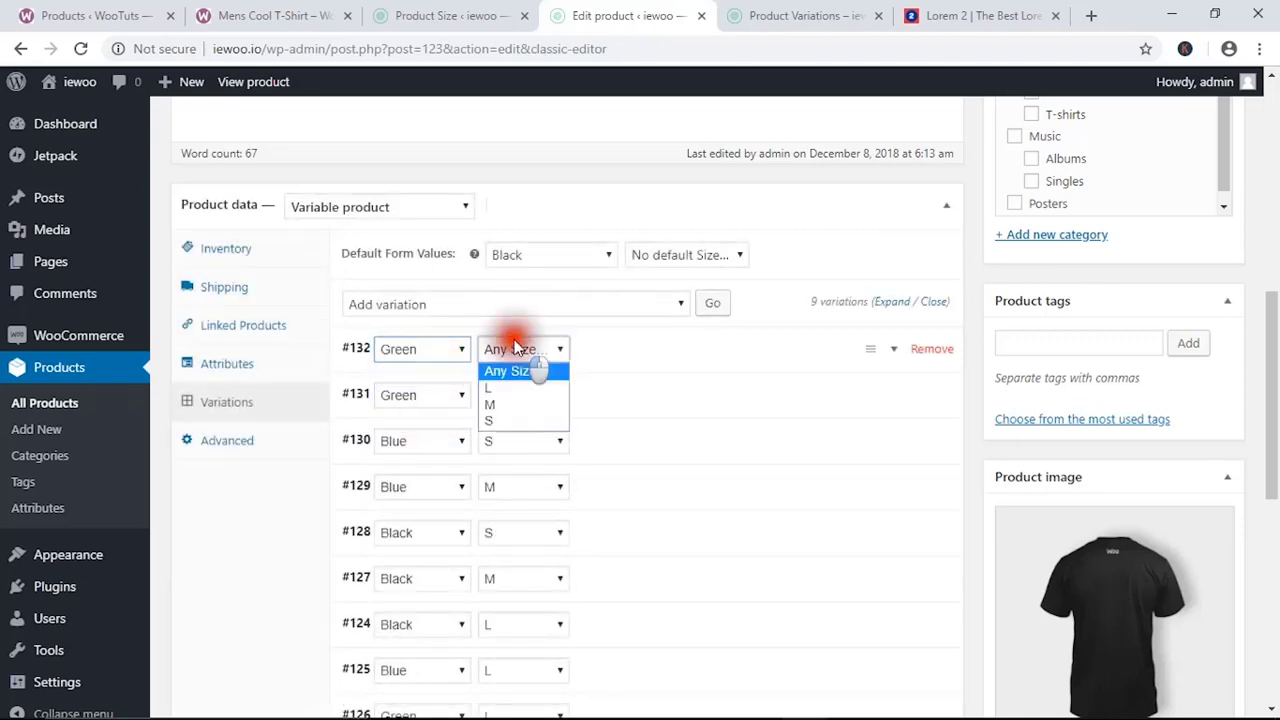
left_click(510, 420)
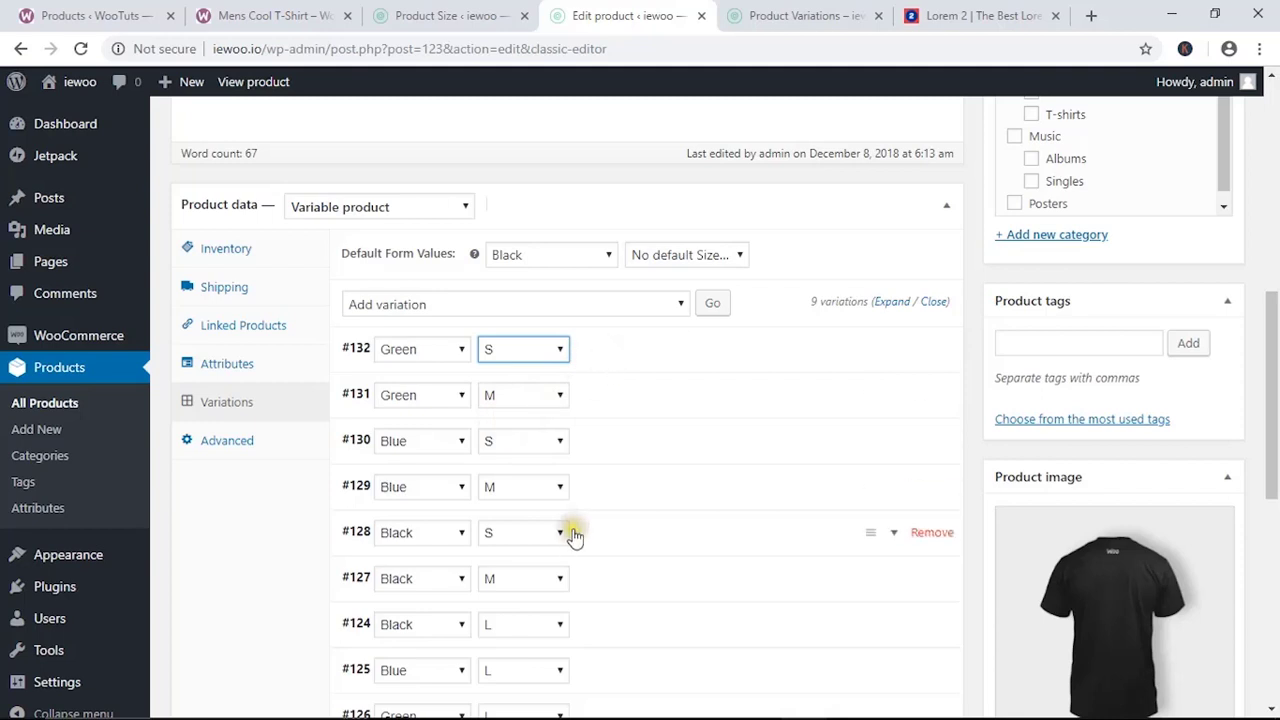
Reorder the variations so Green L sits directly below Green M and Blue L directly below Blue M.
scroll(572, 532, "down", 2)
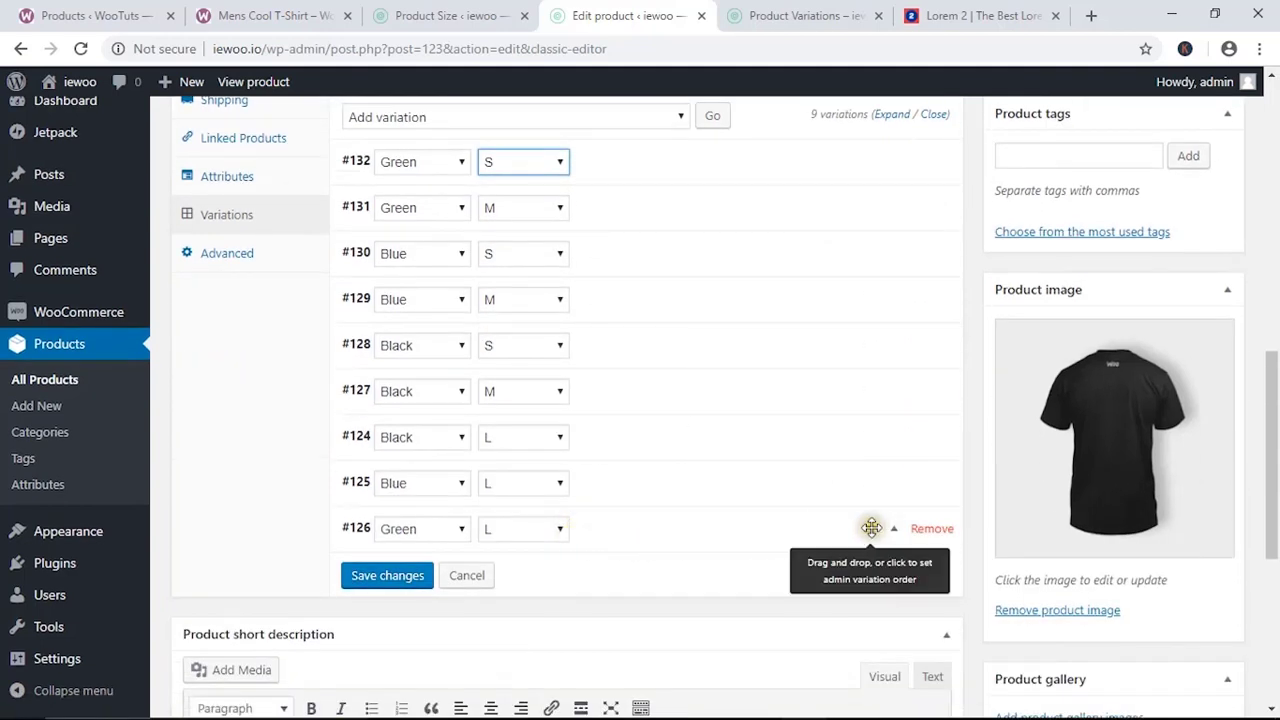
left_click_drag(868, 526, 880, 248)
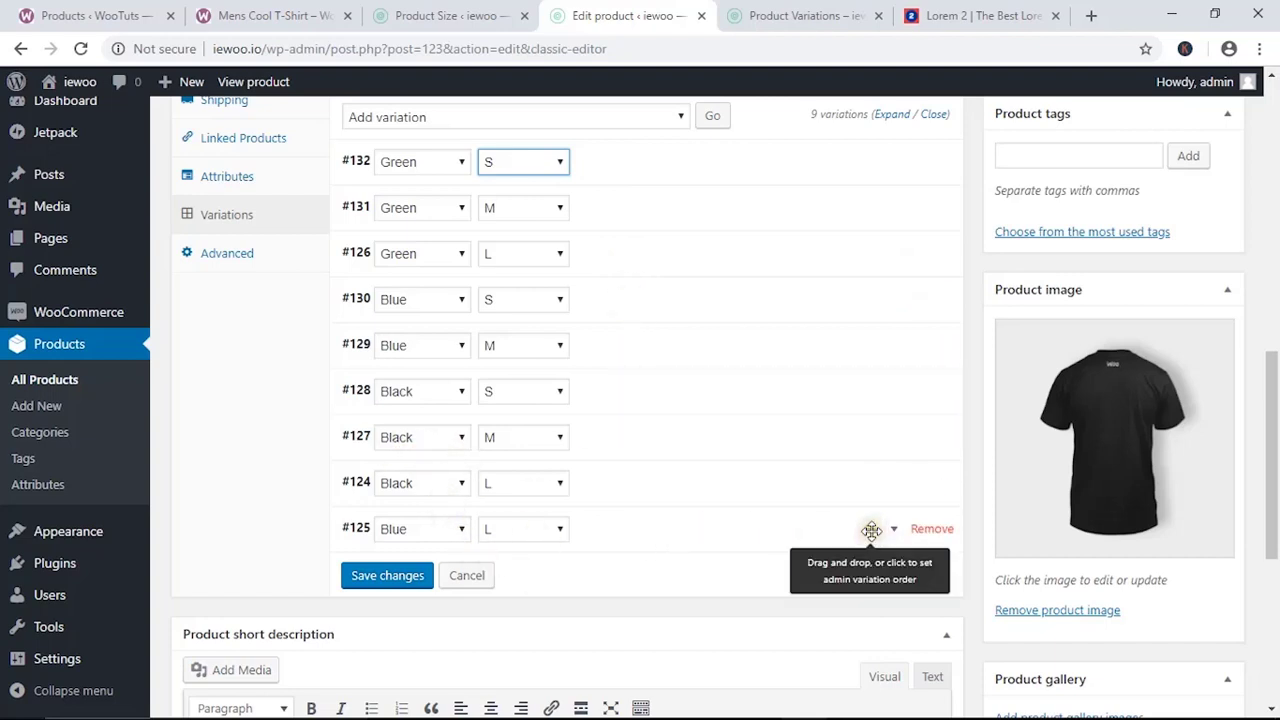
left_click_drag(870, 530, 849, 385)
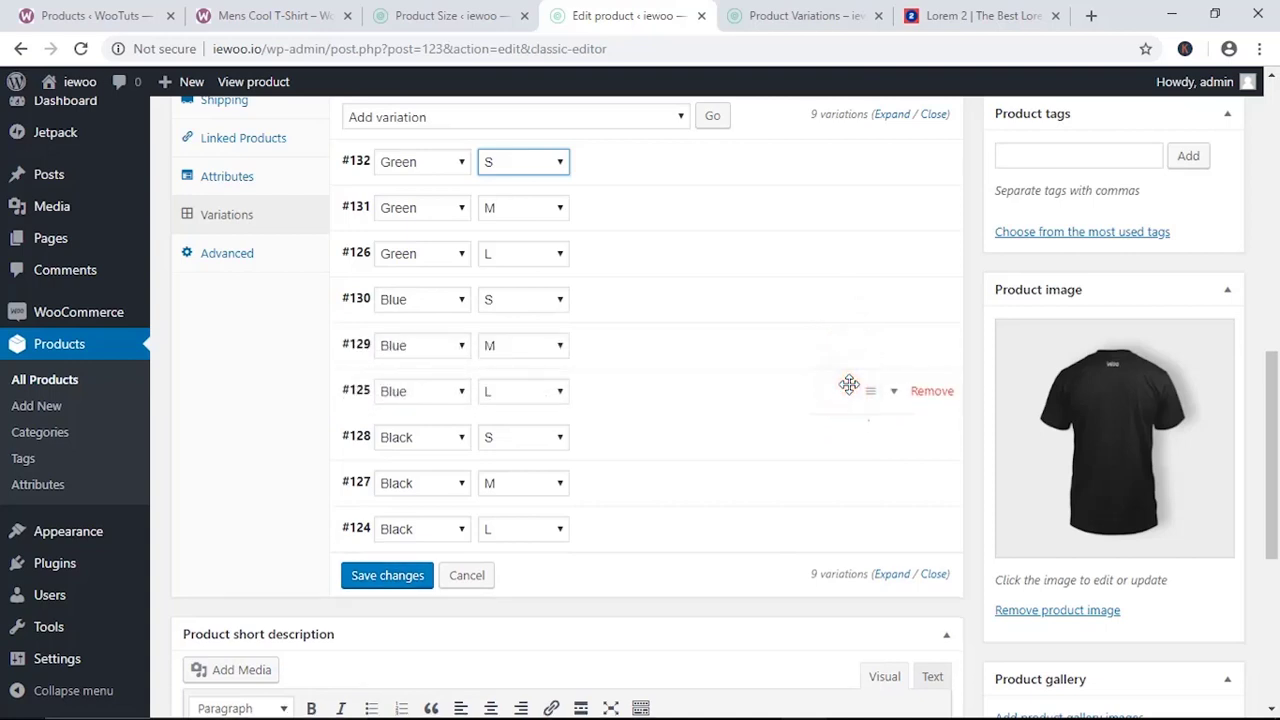
Save the variation changes and reload the Product Variations store page.
left_click(391, 578)
left_click(391, 578)
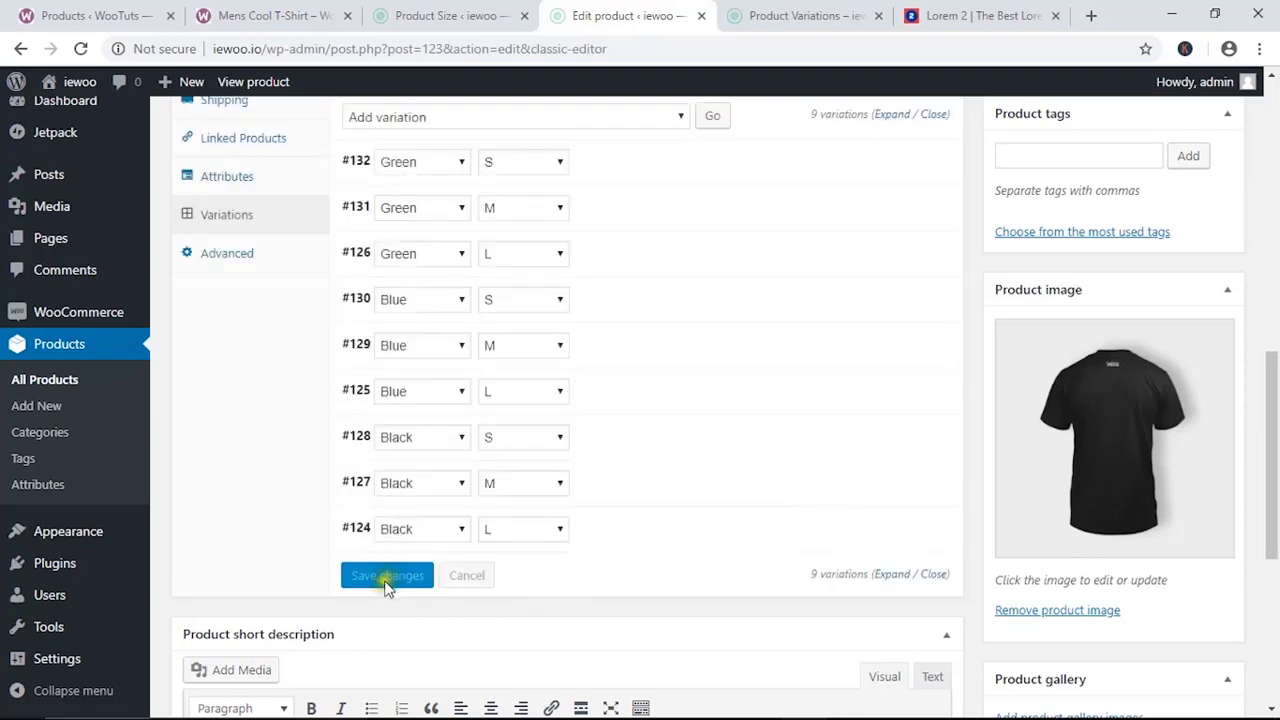
left_click(812, 15)
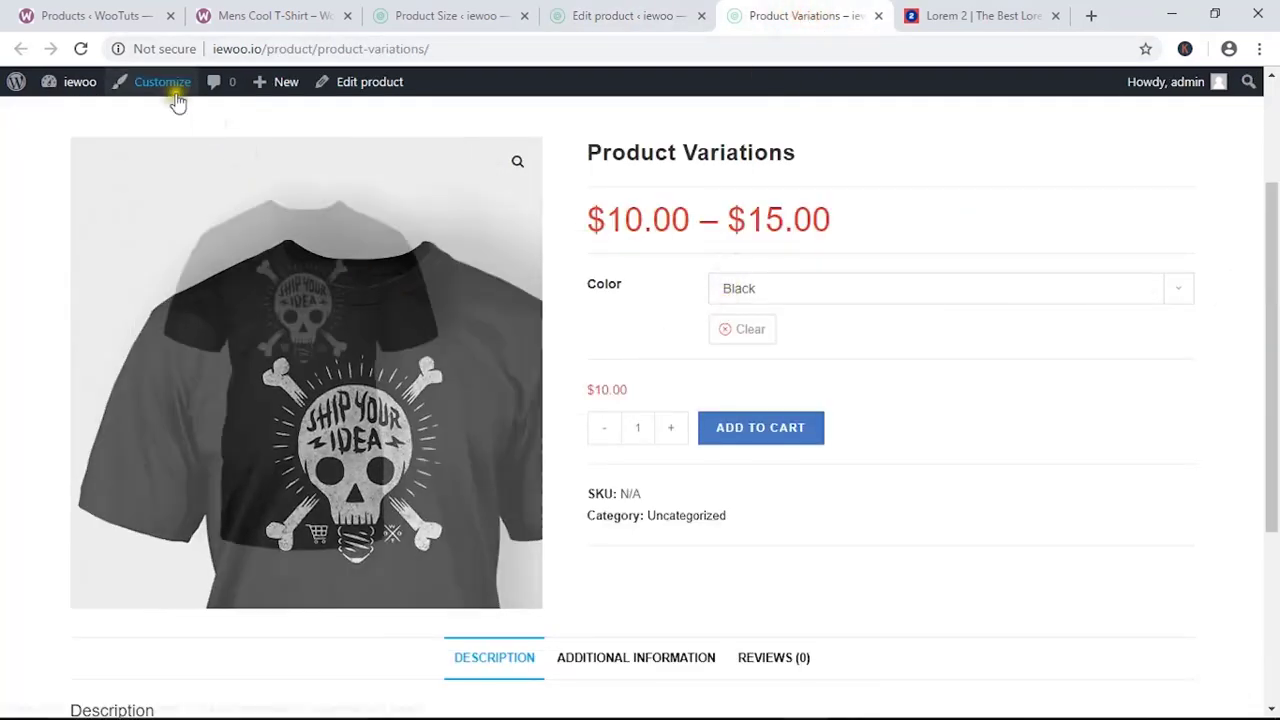
left_click(82, 51)
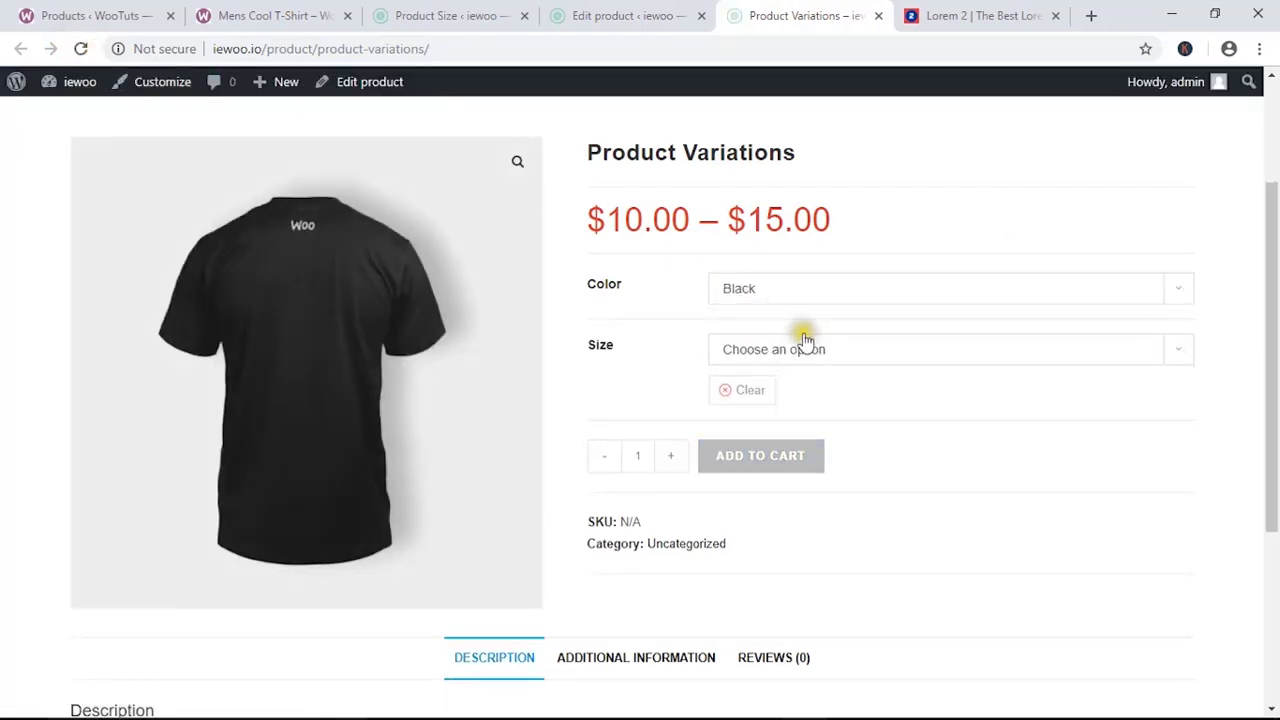
Check which Color and Size options the Product Variations store page offers when Black is selected.
left_click(837, 289)
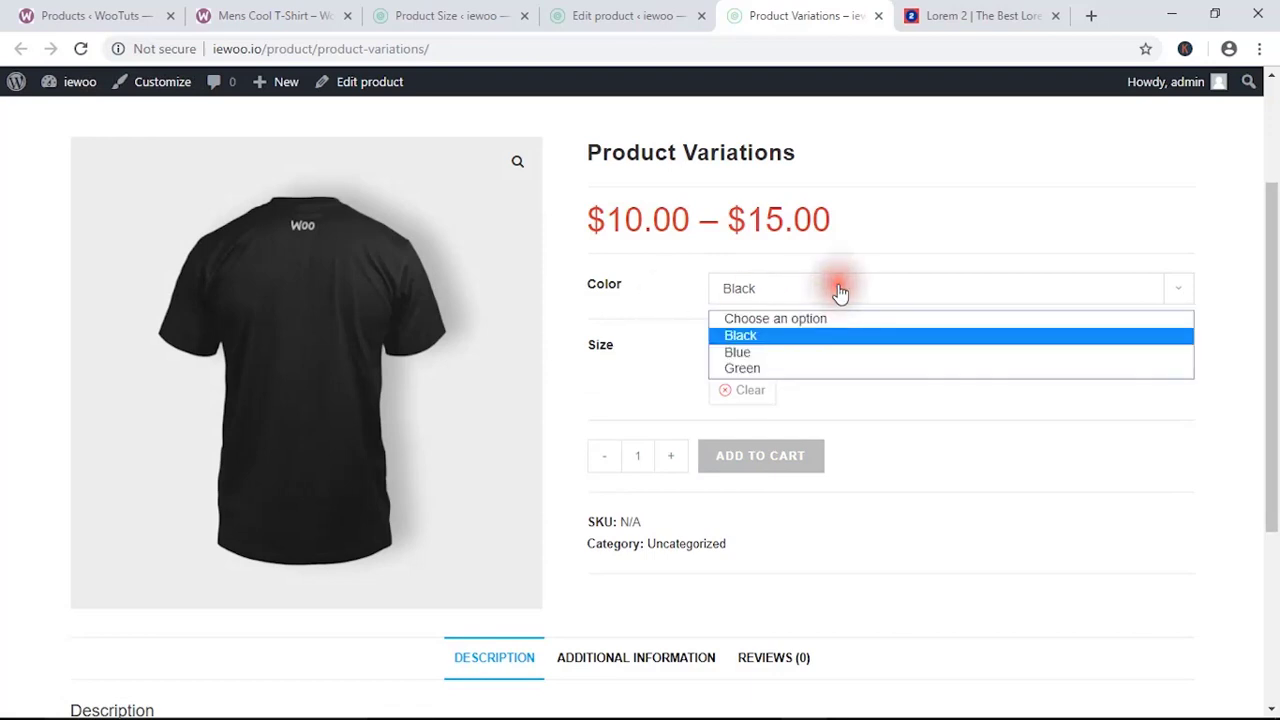
left_click(645, 295)
left_click(853, 347)
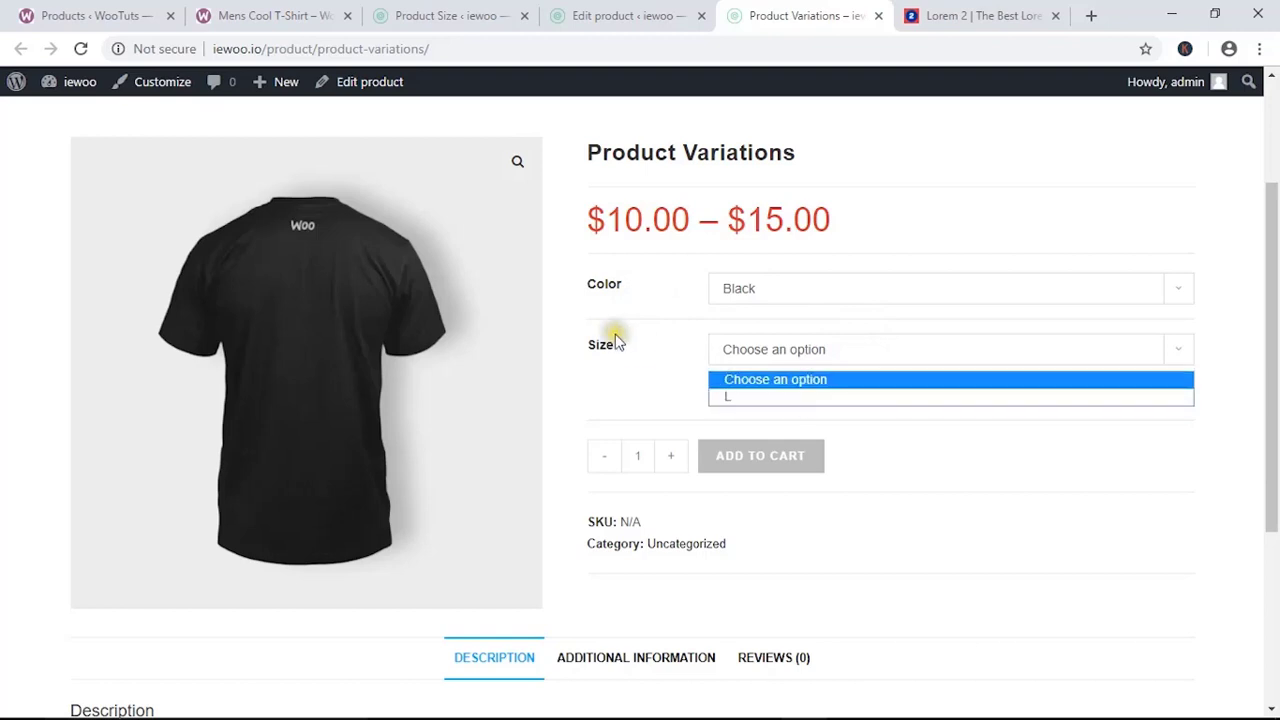
left_click(657, 345)
Return to the product editor and set the Black M variation's regular price to $10.
left_click(606, 15)
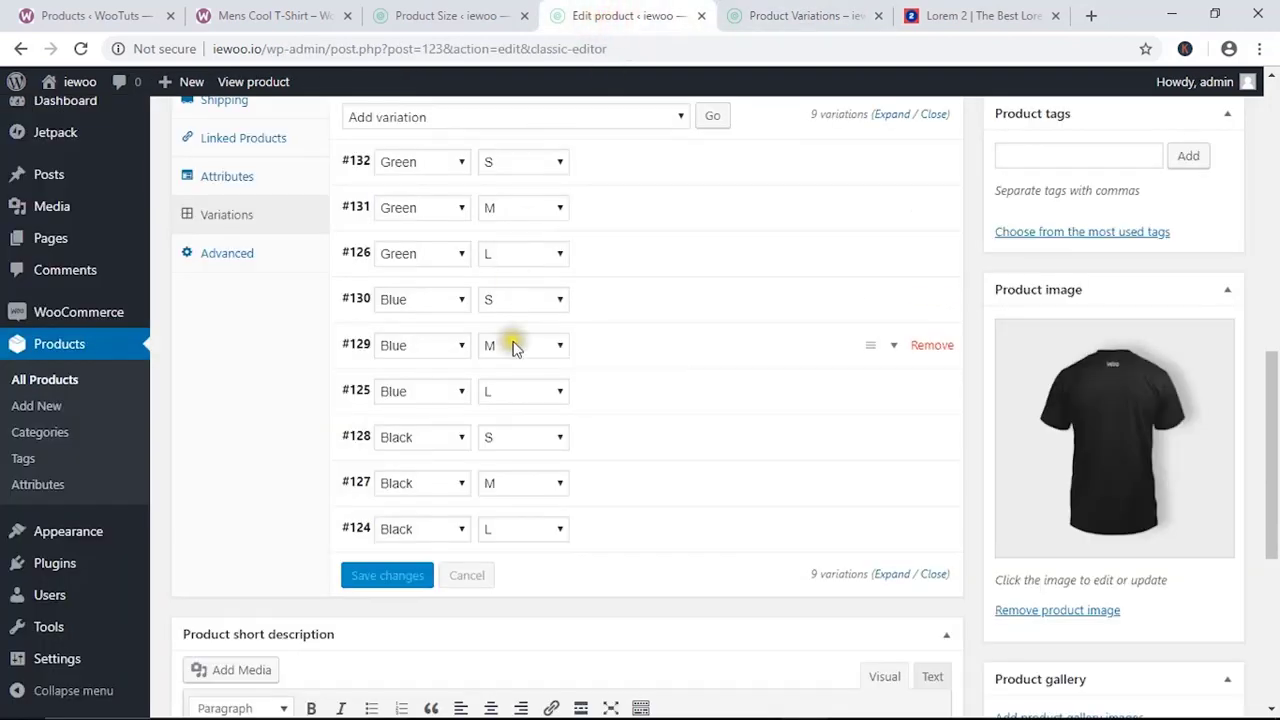
scroll(514, 343, "up", 1)
scroll(516, 345, "up", 3)
scroll(517, 340, "down", 4)
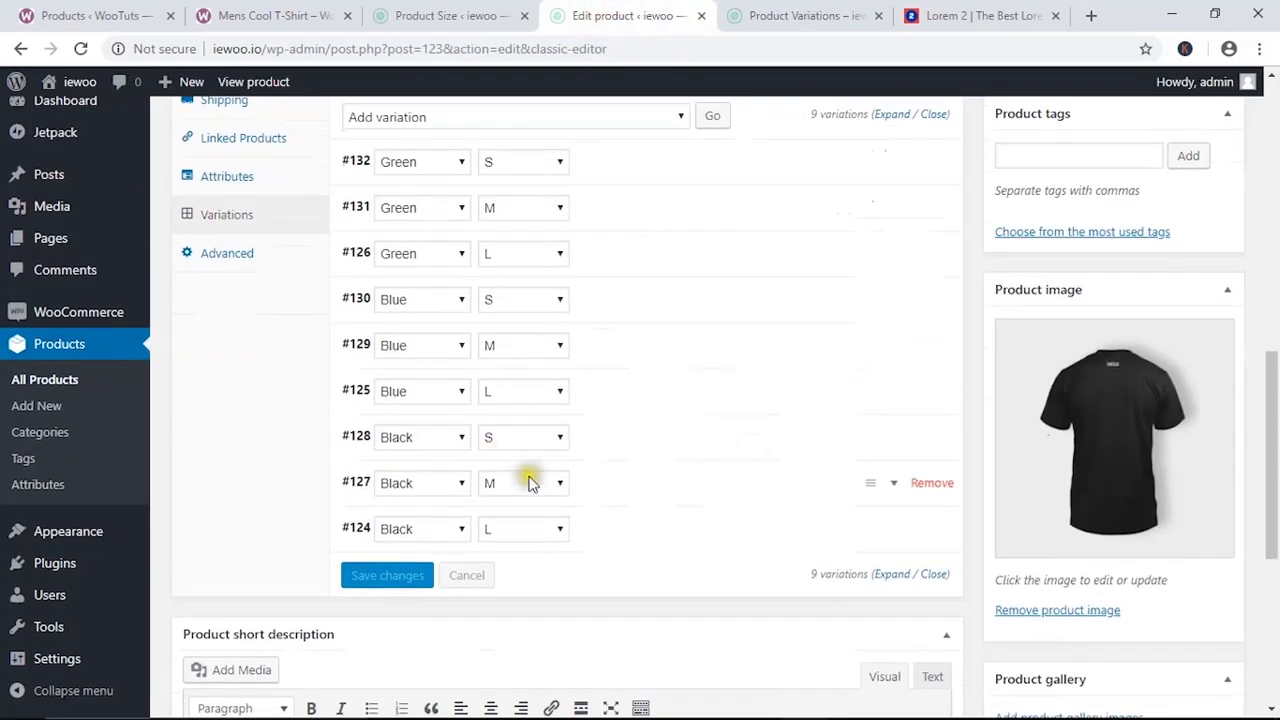
scroll(689, 529, "down", 2)
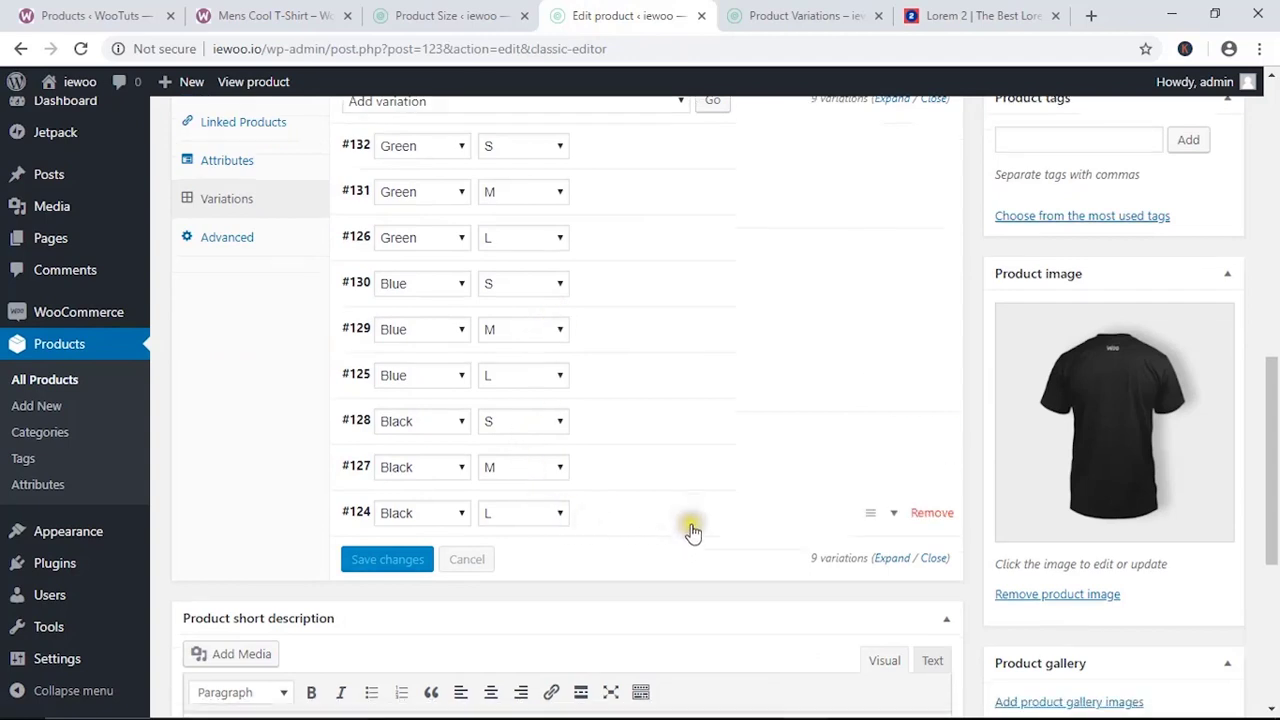
left_click(673, 296)
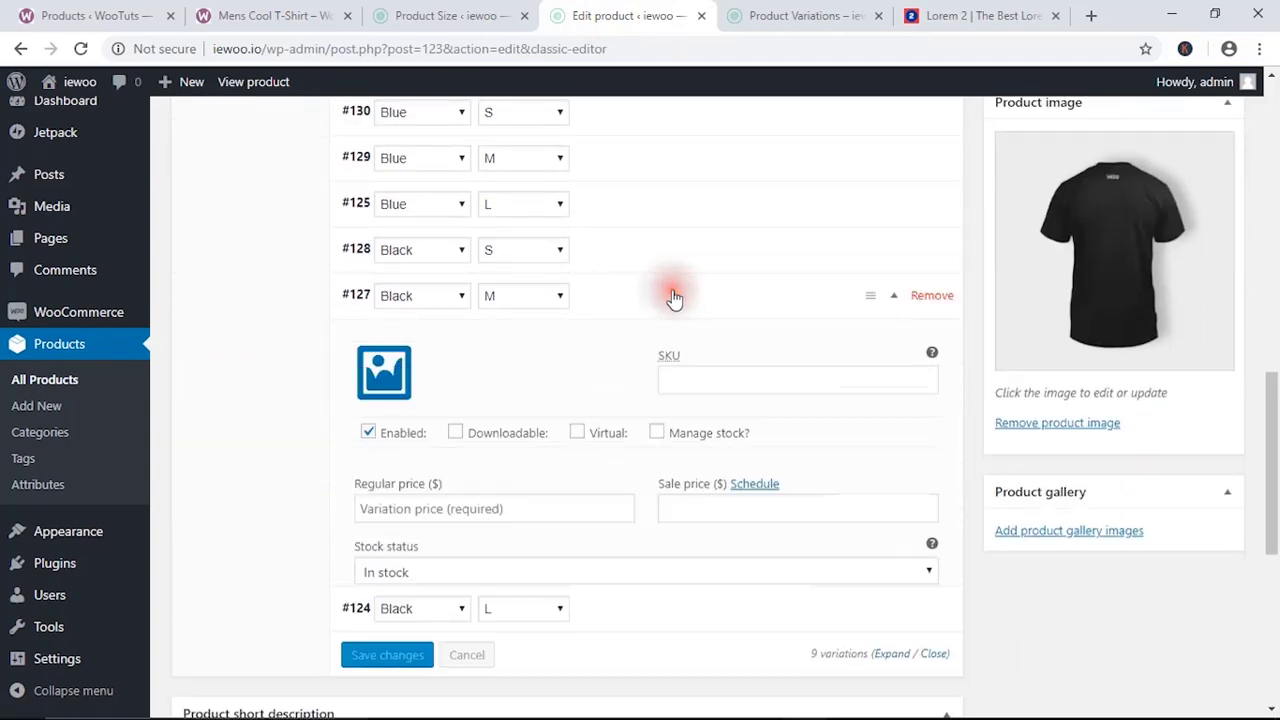
left_click(390, 507)
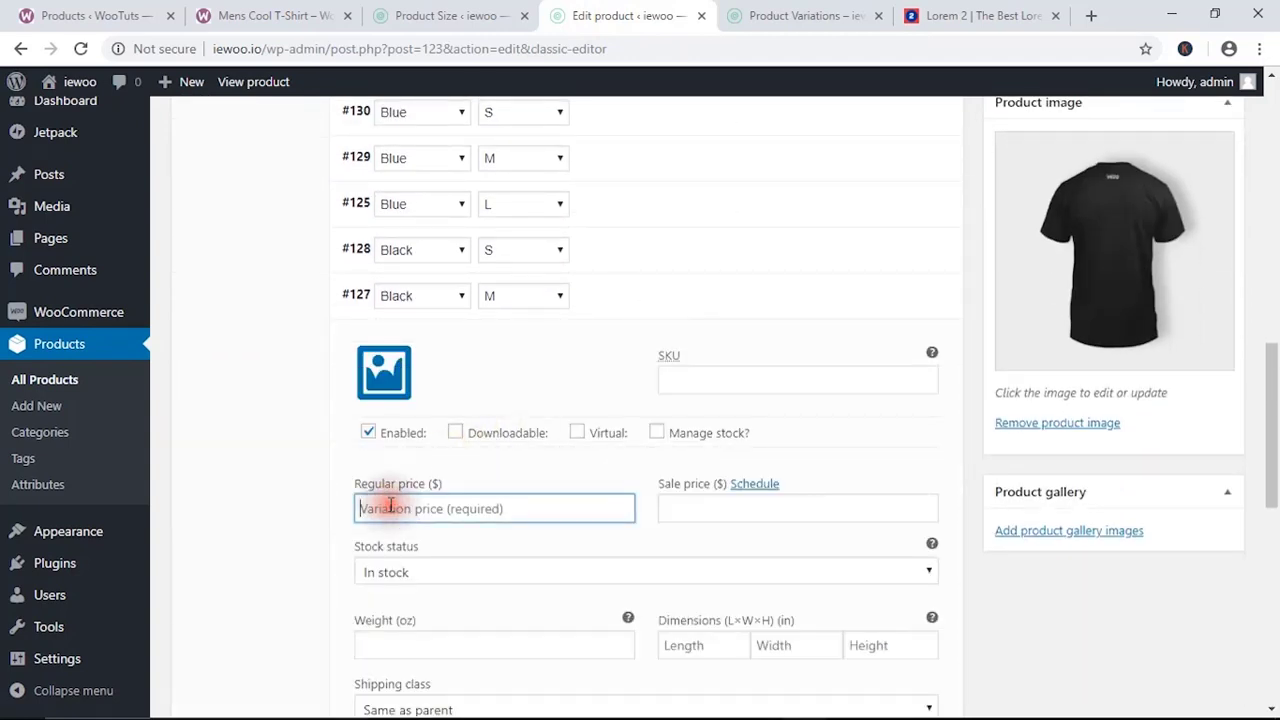
type("10")
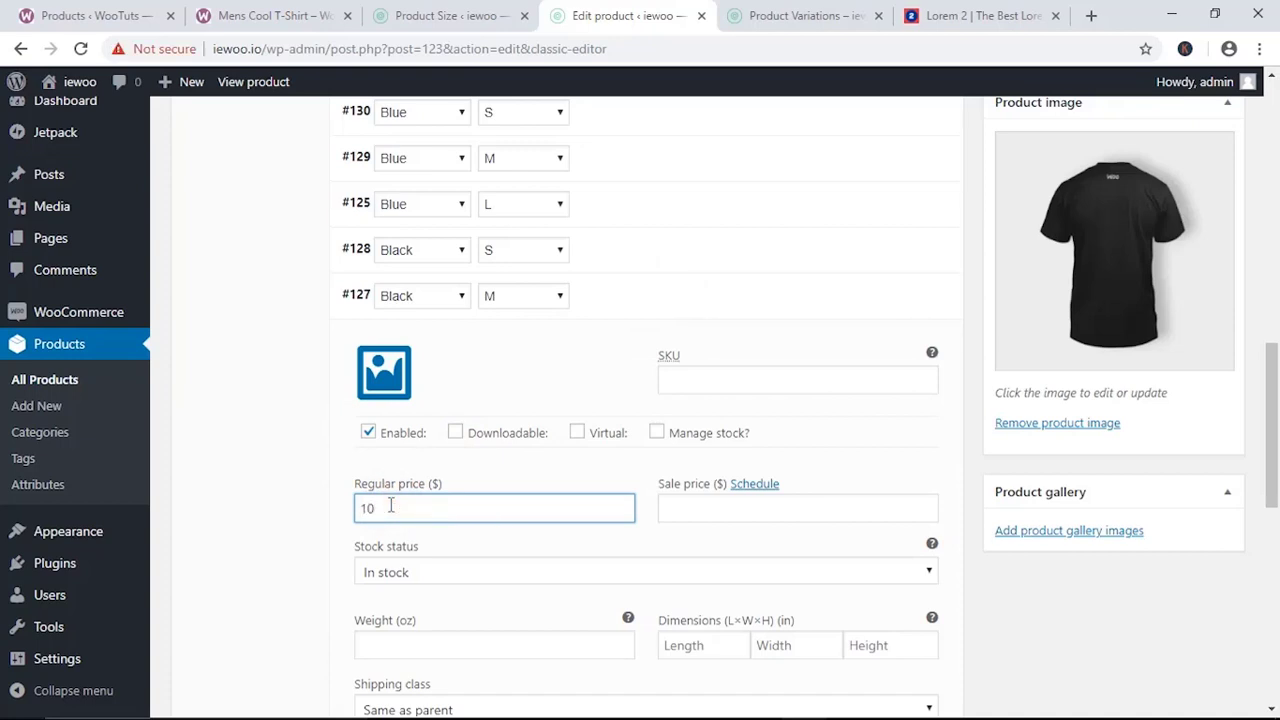
scroll(543, 543, "down", 3)
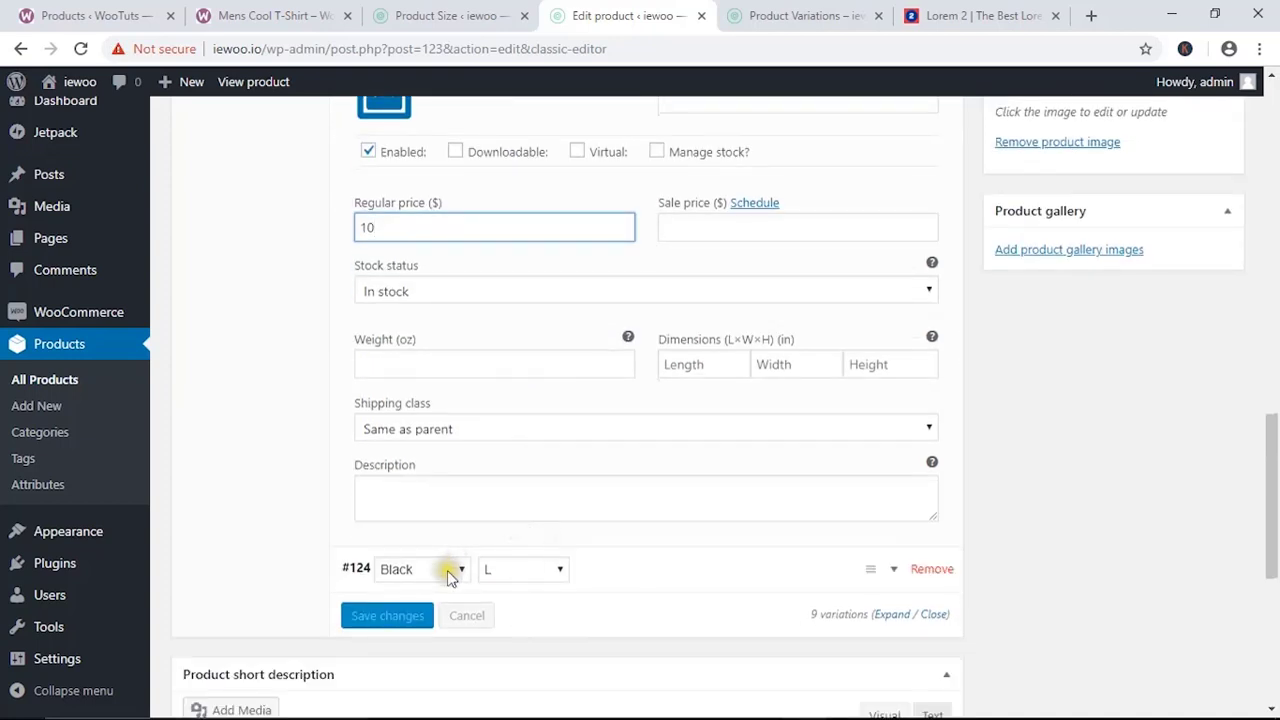
left_click(325, 316)
Assign the plain black T-shirt back-view image from the media library to the Black M variation.
scroll(337, 320, "up", 1)
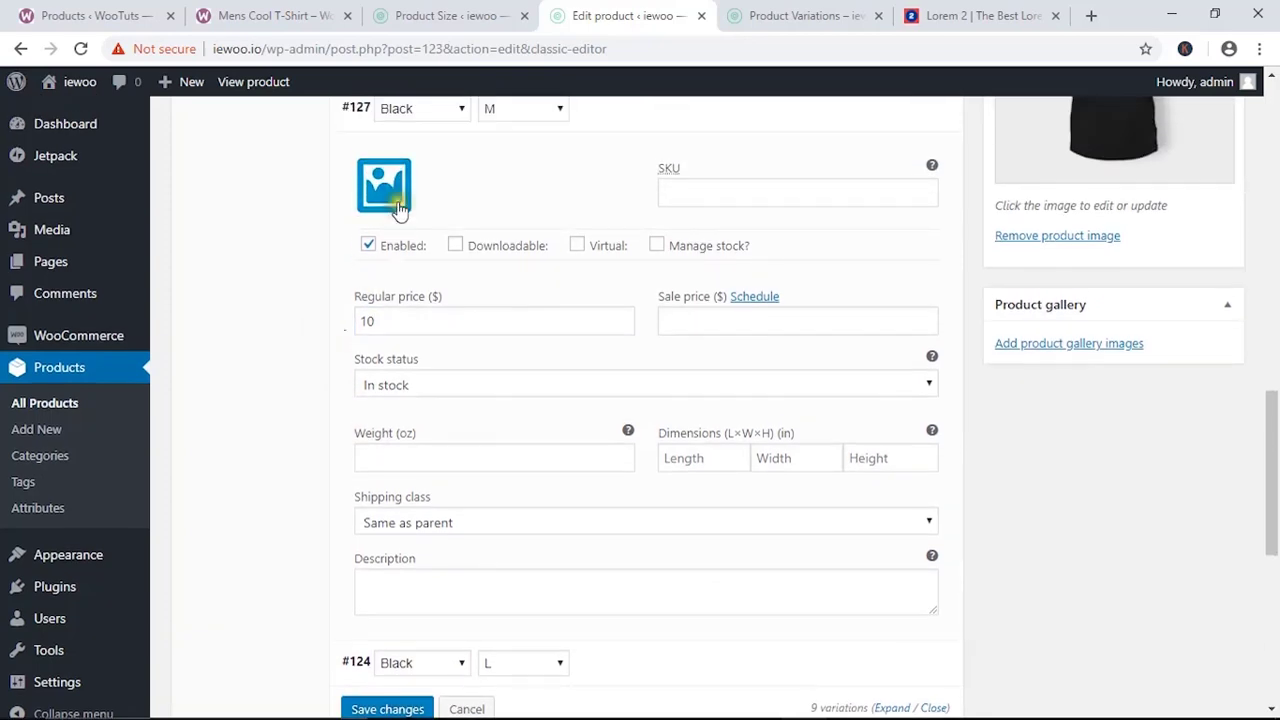
scroll(396, 208, "up", 2)
left_click(398, 378)
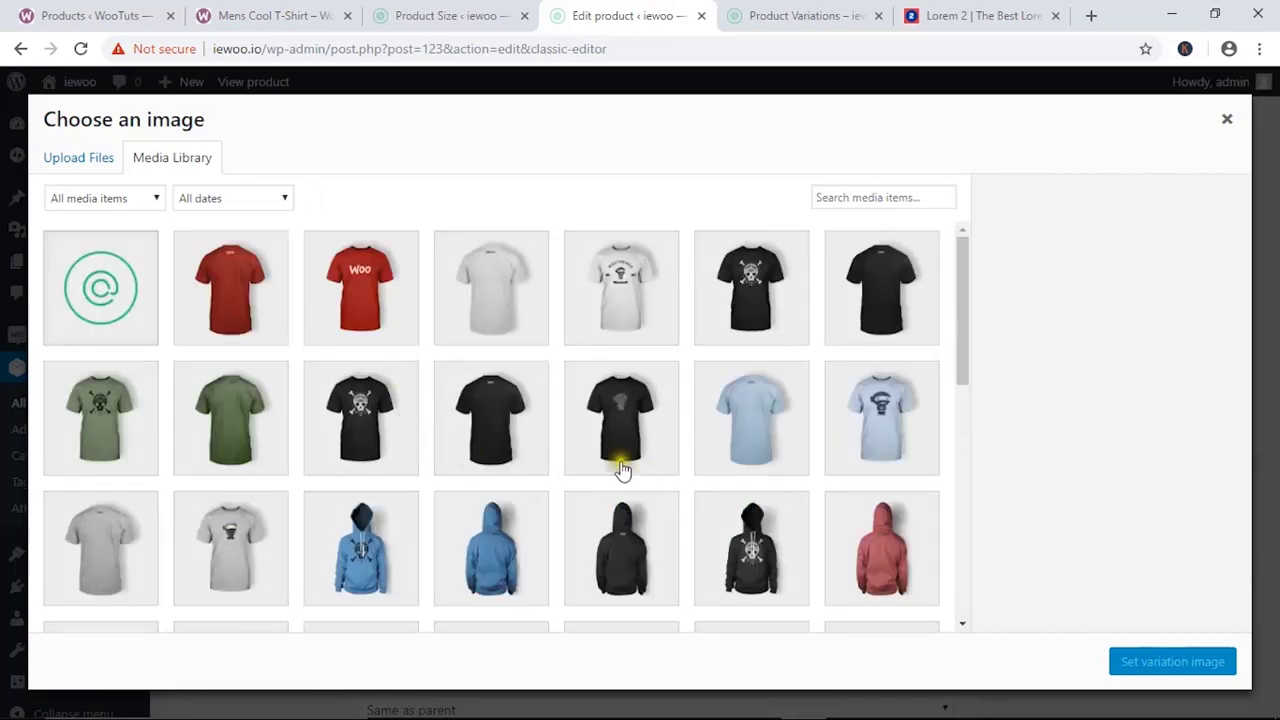
left_click(503, 437)
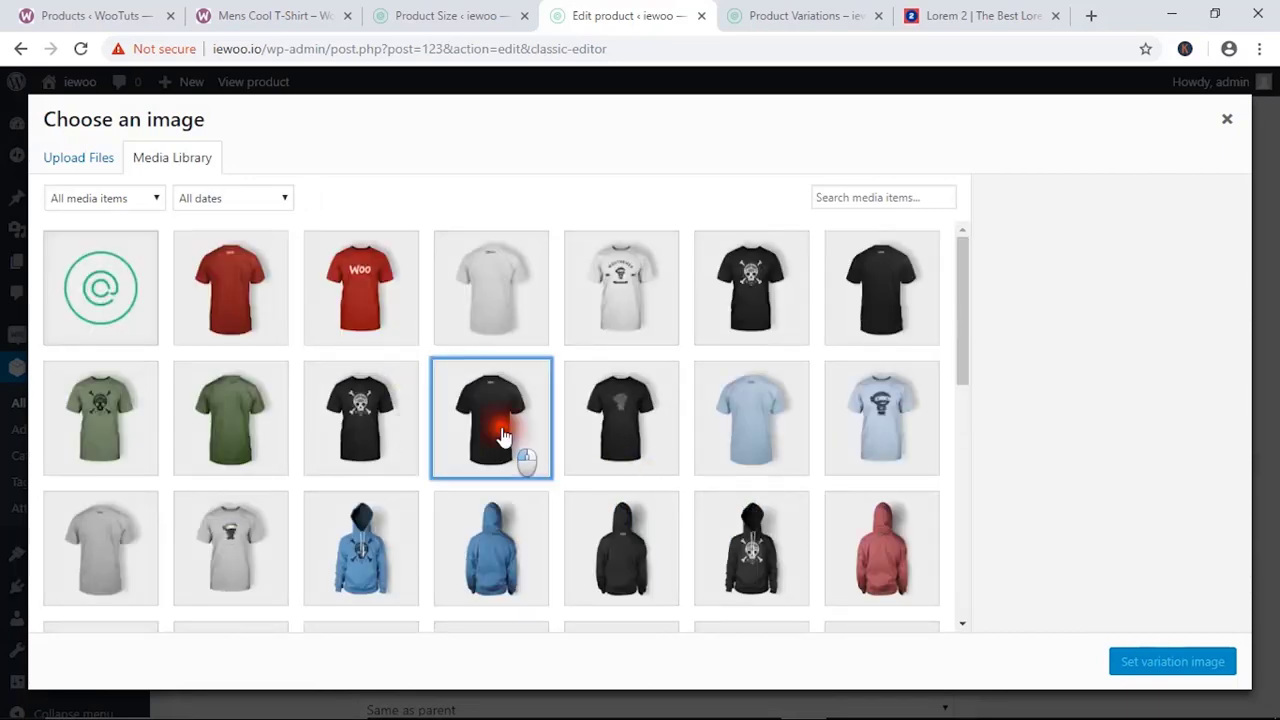
left_click(1150, 662)
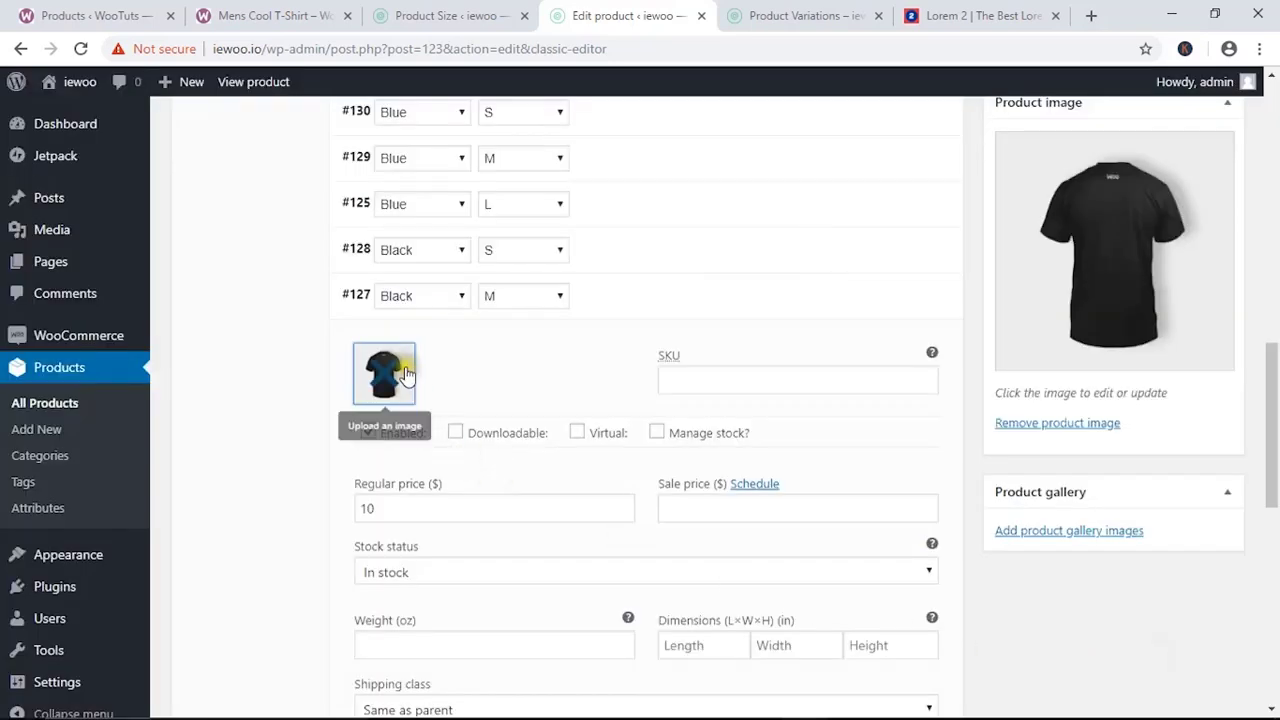
Set the Black S variation's regular price to $10.
scroll(405, 375, "up", 2)
left_click(606, 443)
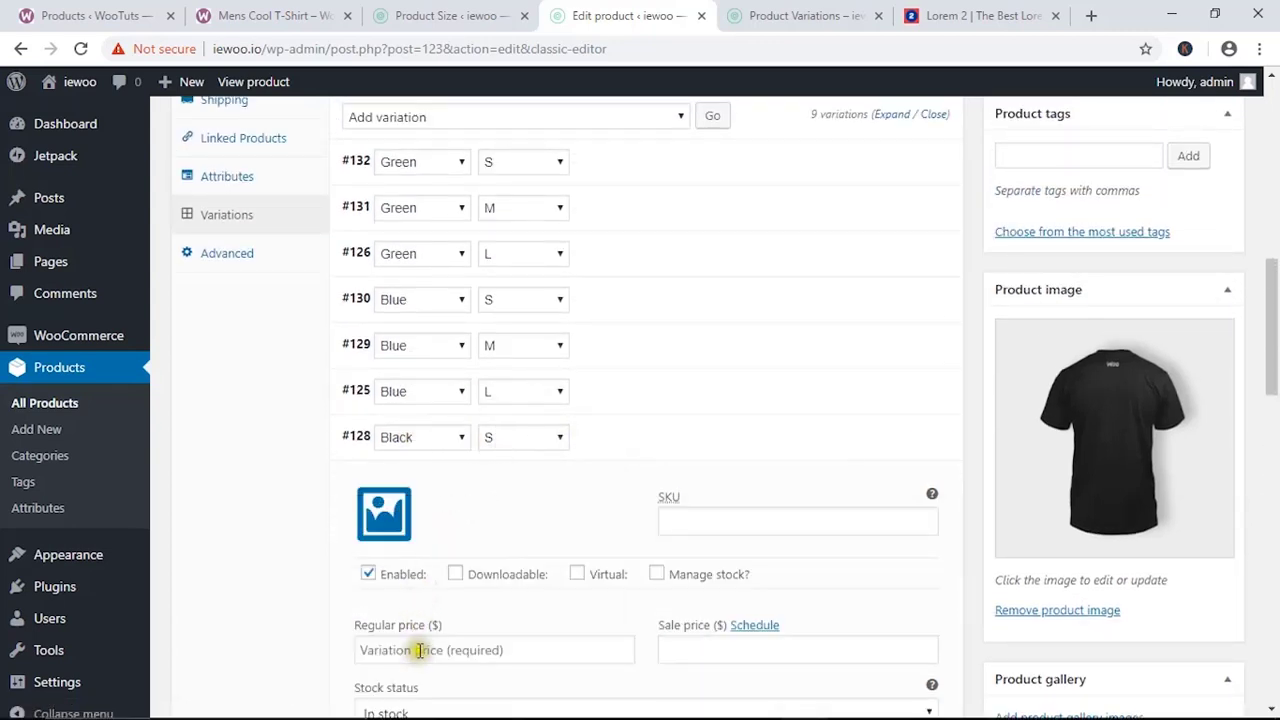
scroll(415, 630, "down", 1)
left_click(378, 562)
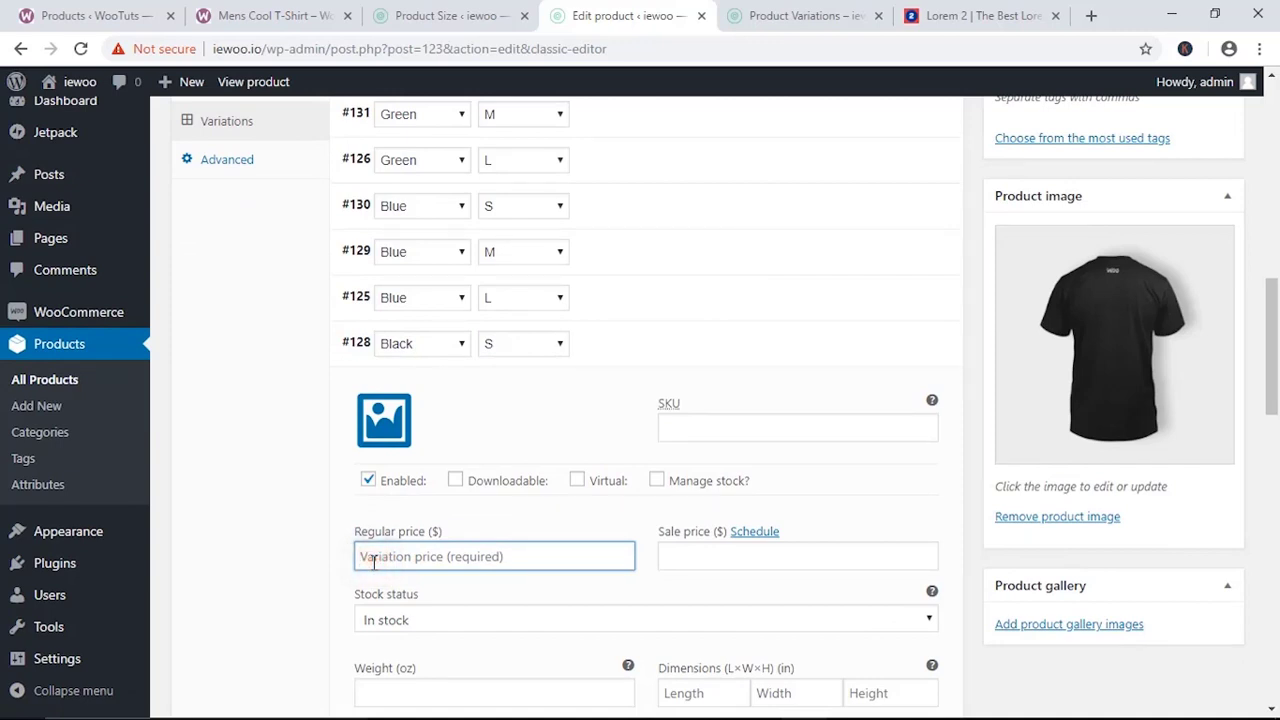
left_click(300, 512)
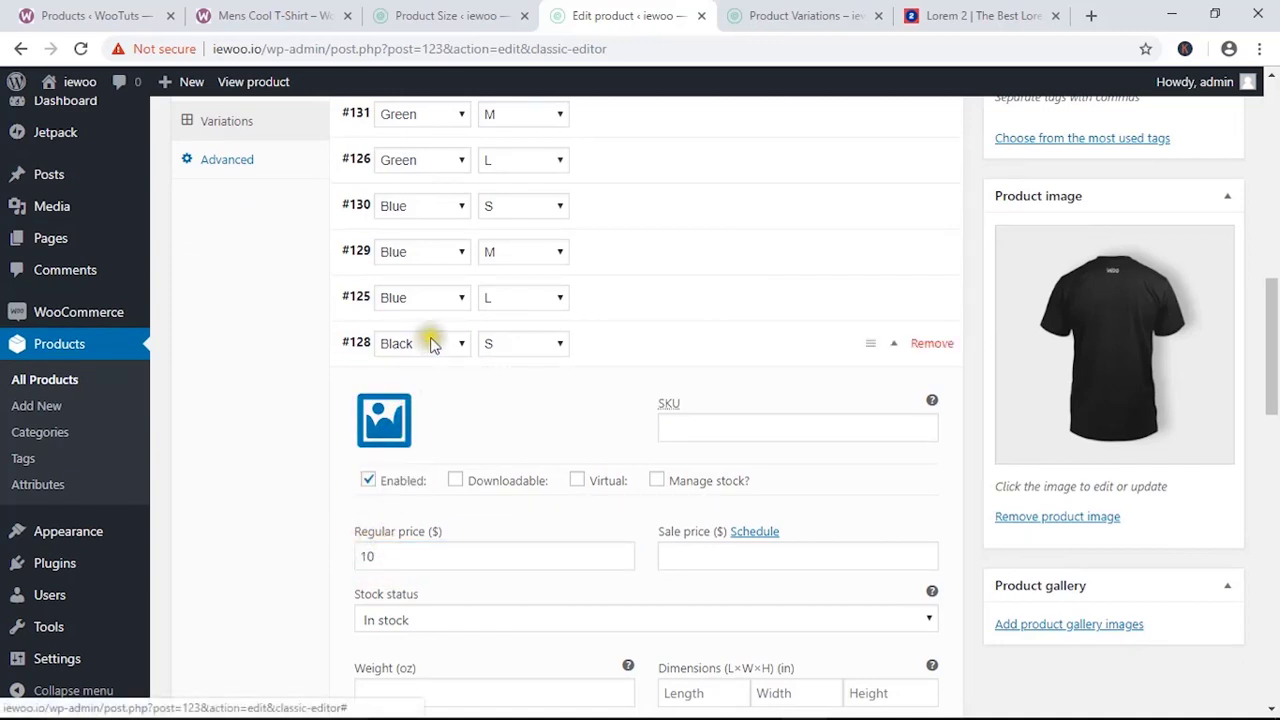
Set the Black S variation's regular price to $8 and assign T_5_front.jpg as its image.
scroll(447, 352, "down", 5)
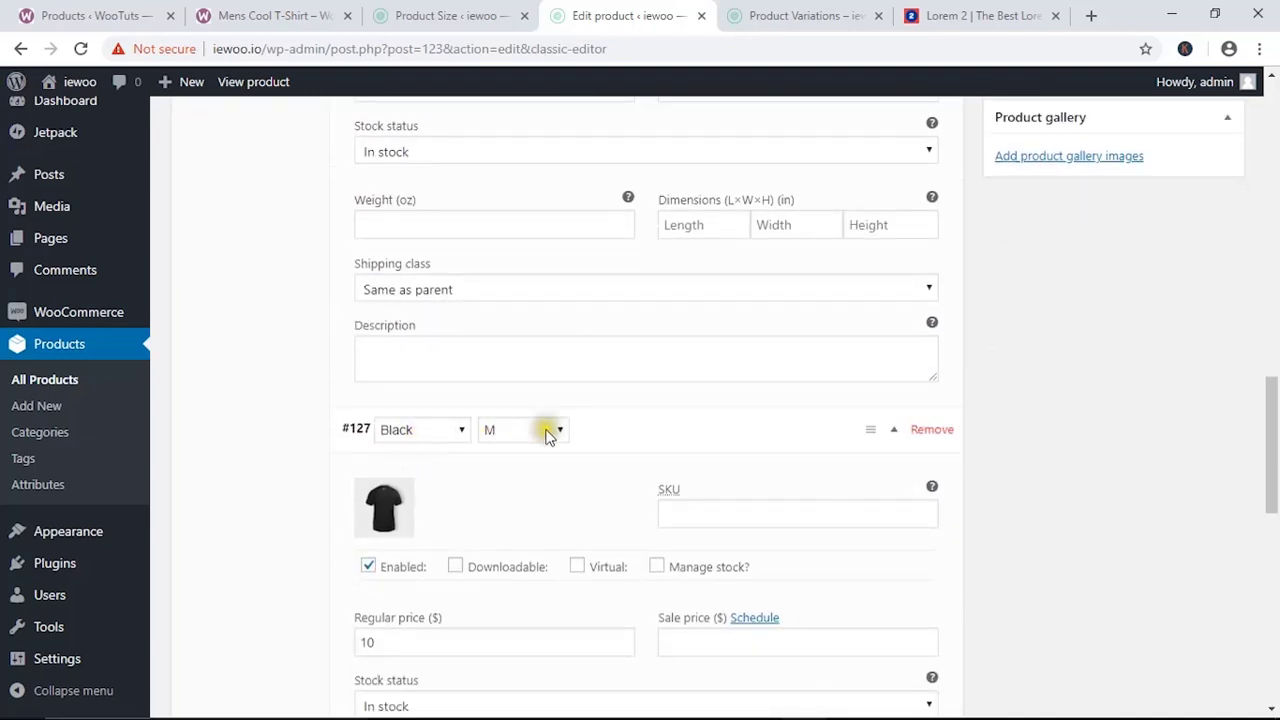
scroll(395, 520, "down", 2)
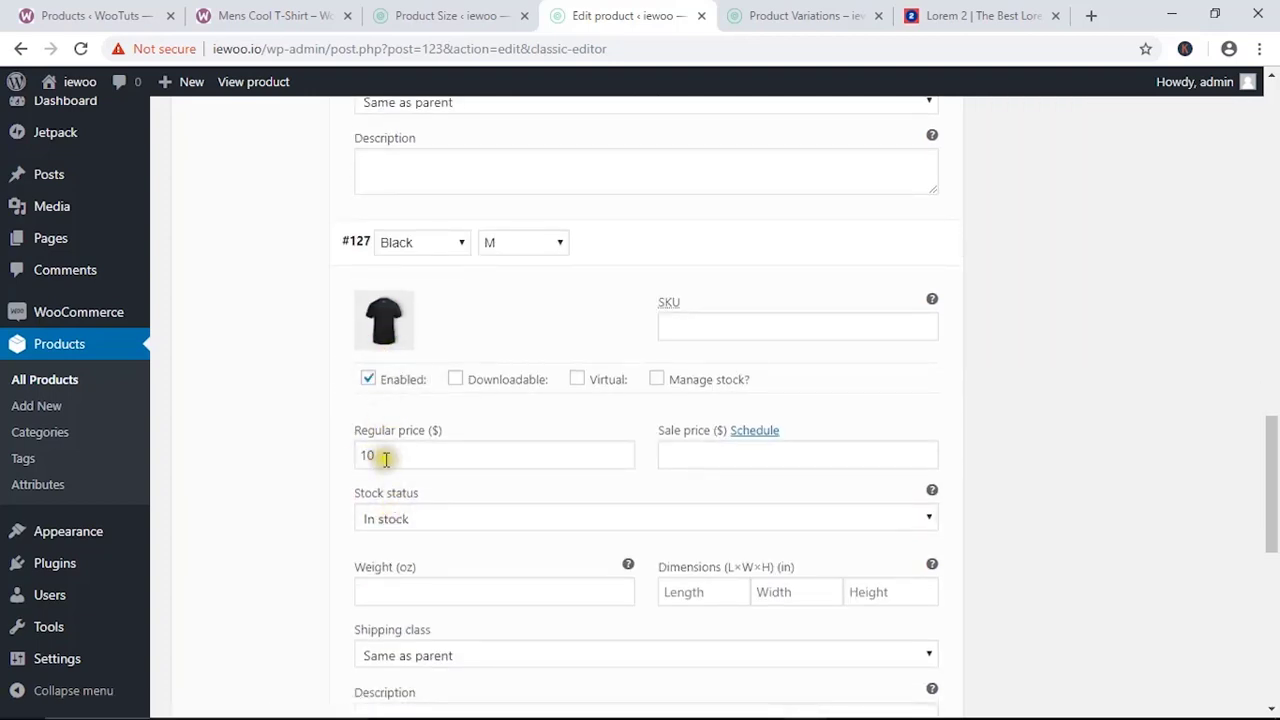
scroll(385, 455, "up", 4)
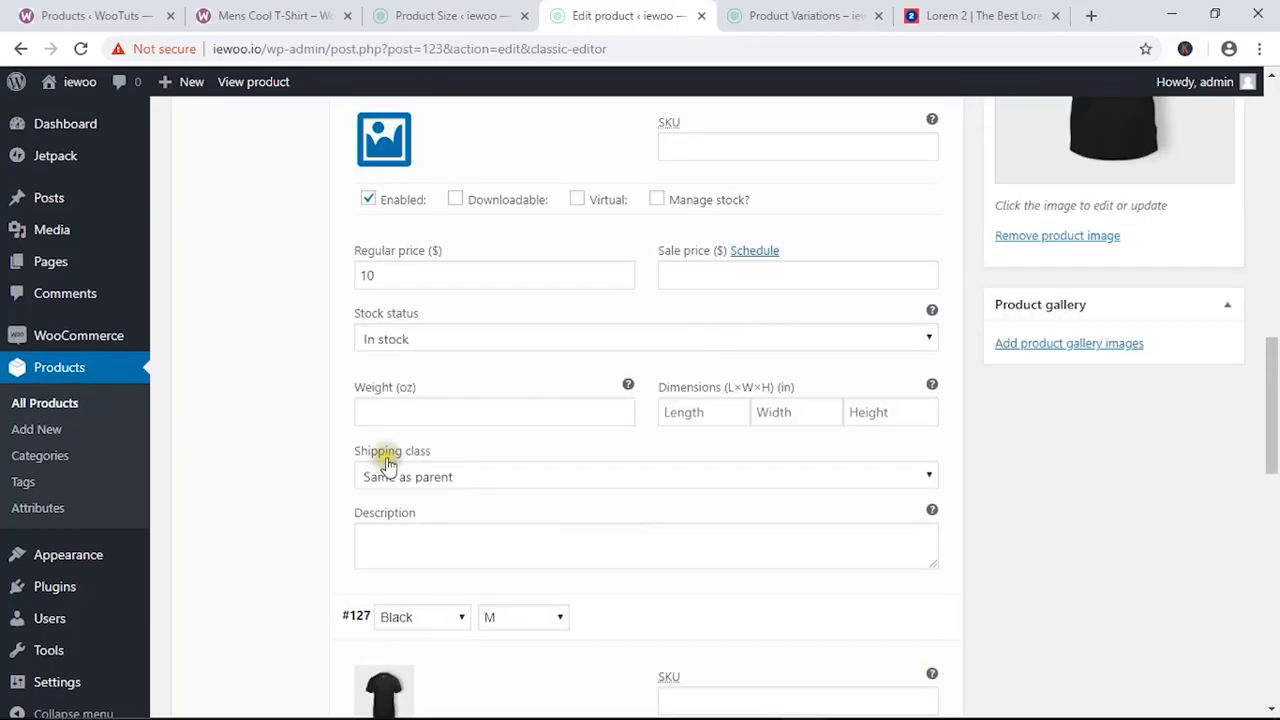
scroll(425, 277, "up", 2)
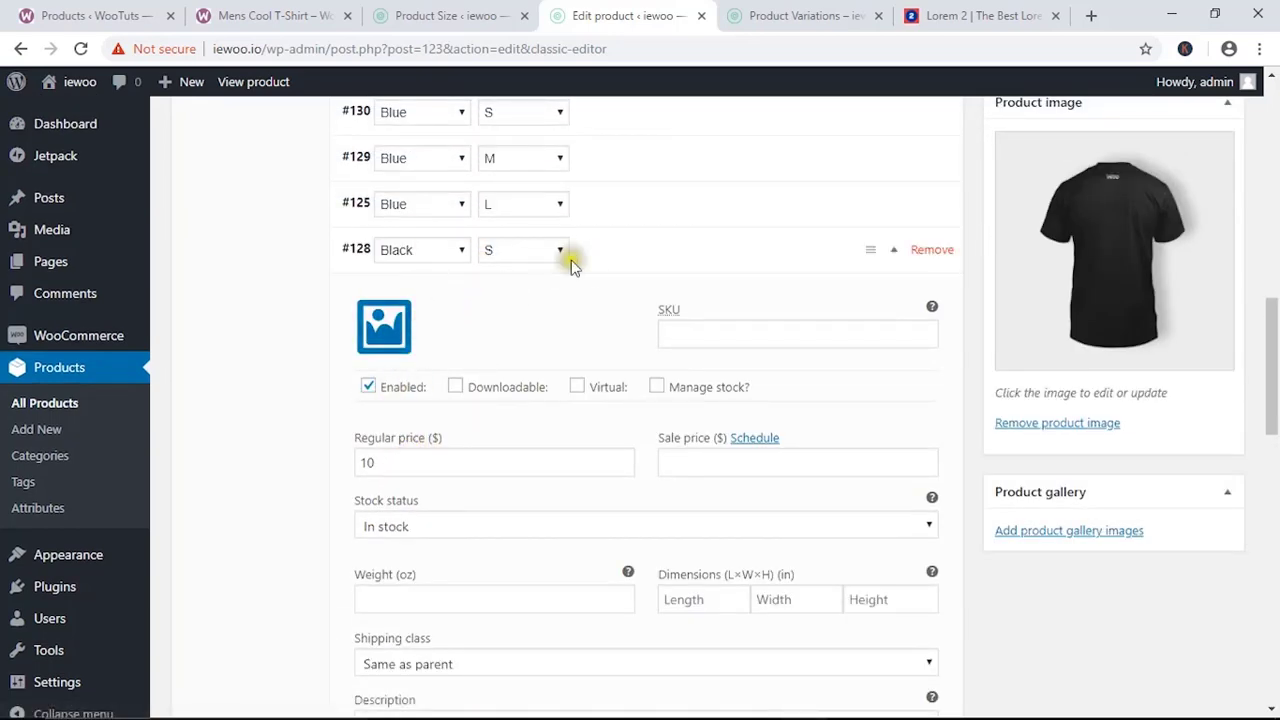
left_click_drag(374, 463, 340, 476)
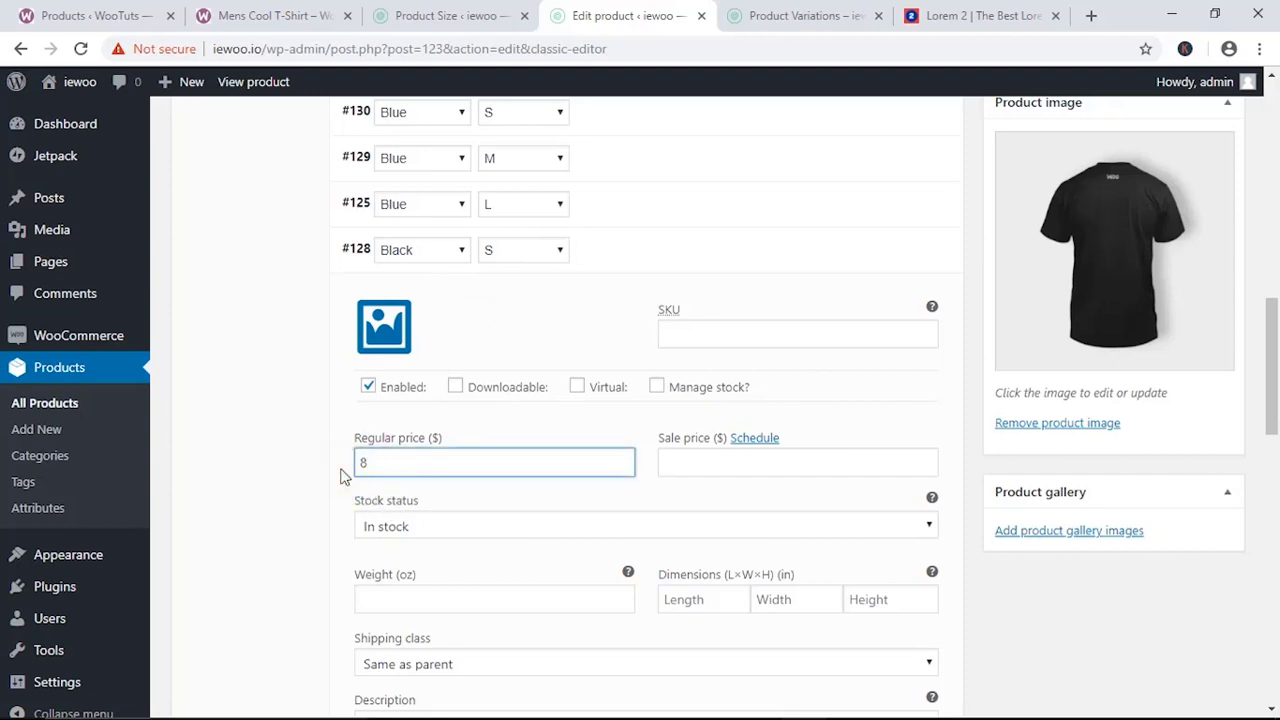
left_click(384, 330)
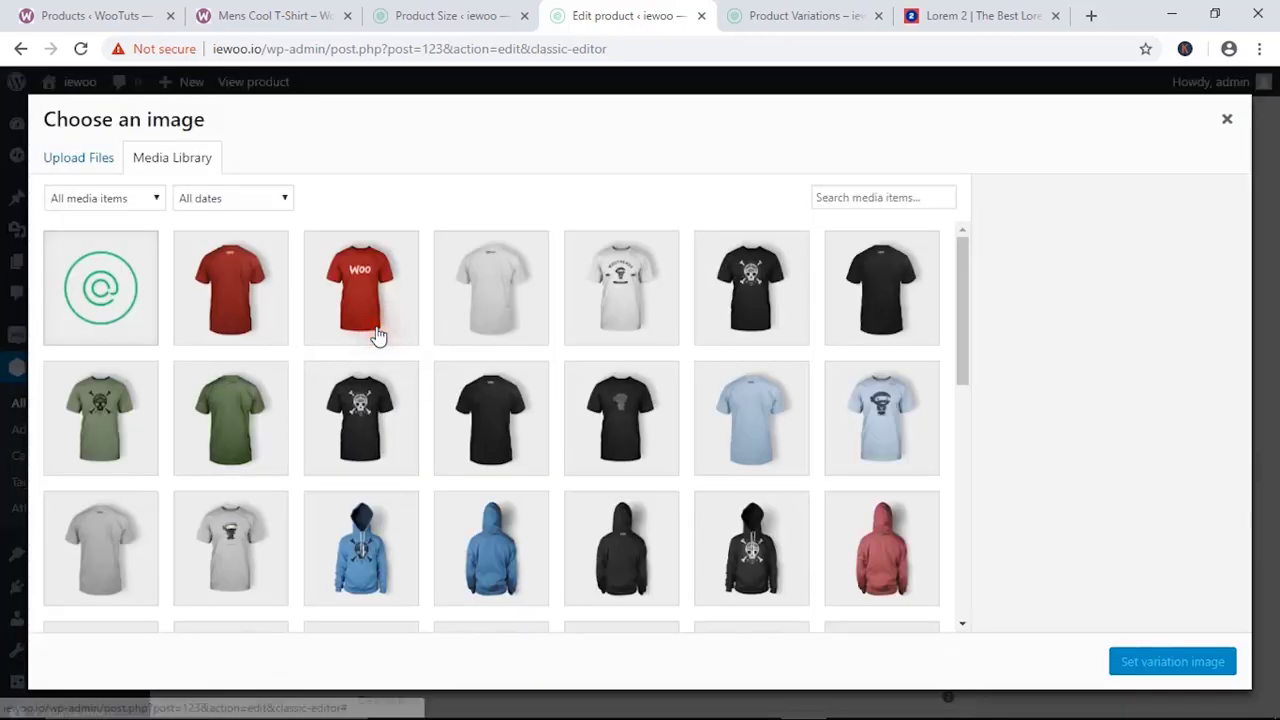
left_click(641, 444)
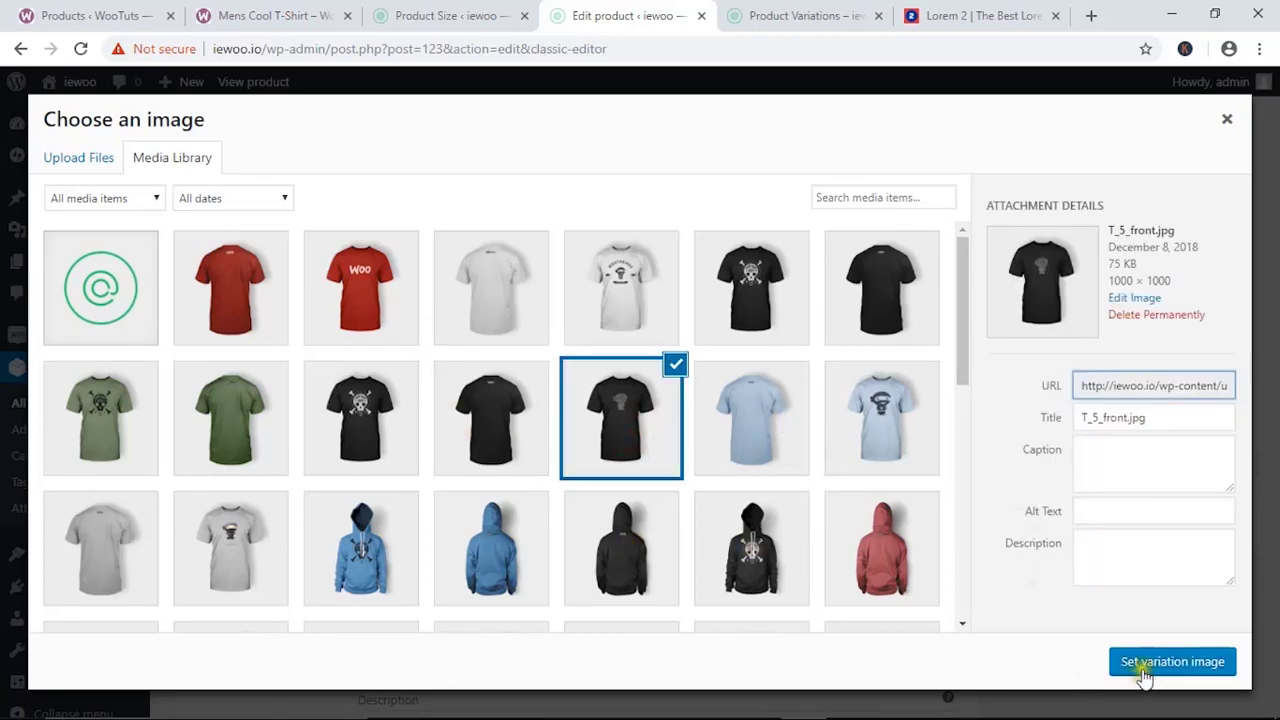
left_click(1145, 668)
Expand the Blue L variation to review its image and regular price.
scroll(566, 400, "up", 2)
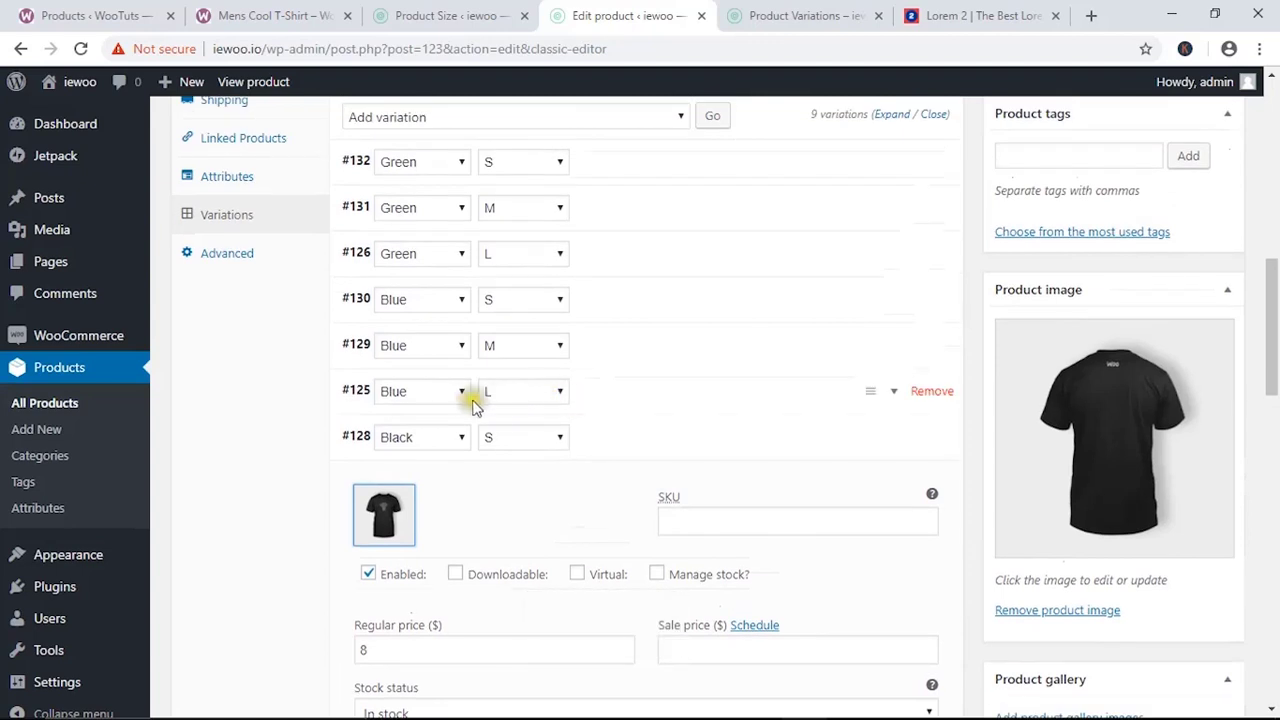
left_click(753, 390)
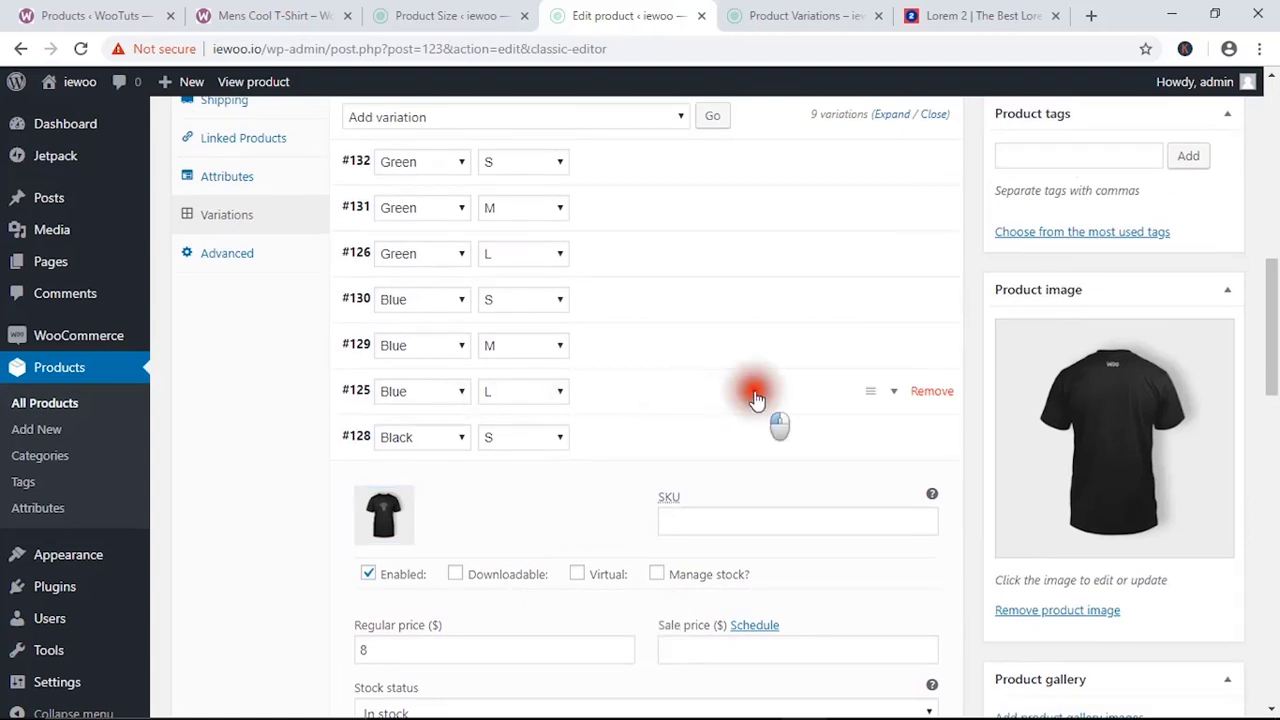
scroll(479, 457, "down", 1)
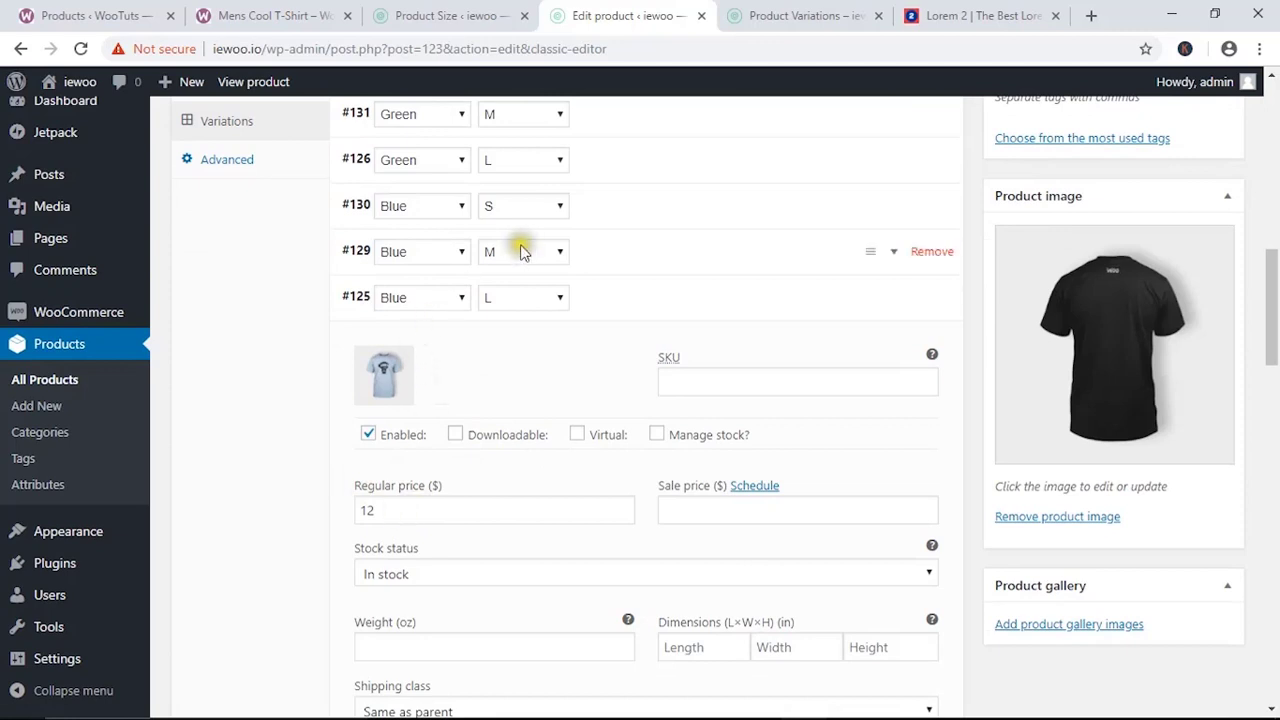
Assign T_6_back.jpg as the Blue M variation's image and set its regular price to $8.
left_click(645, 258)
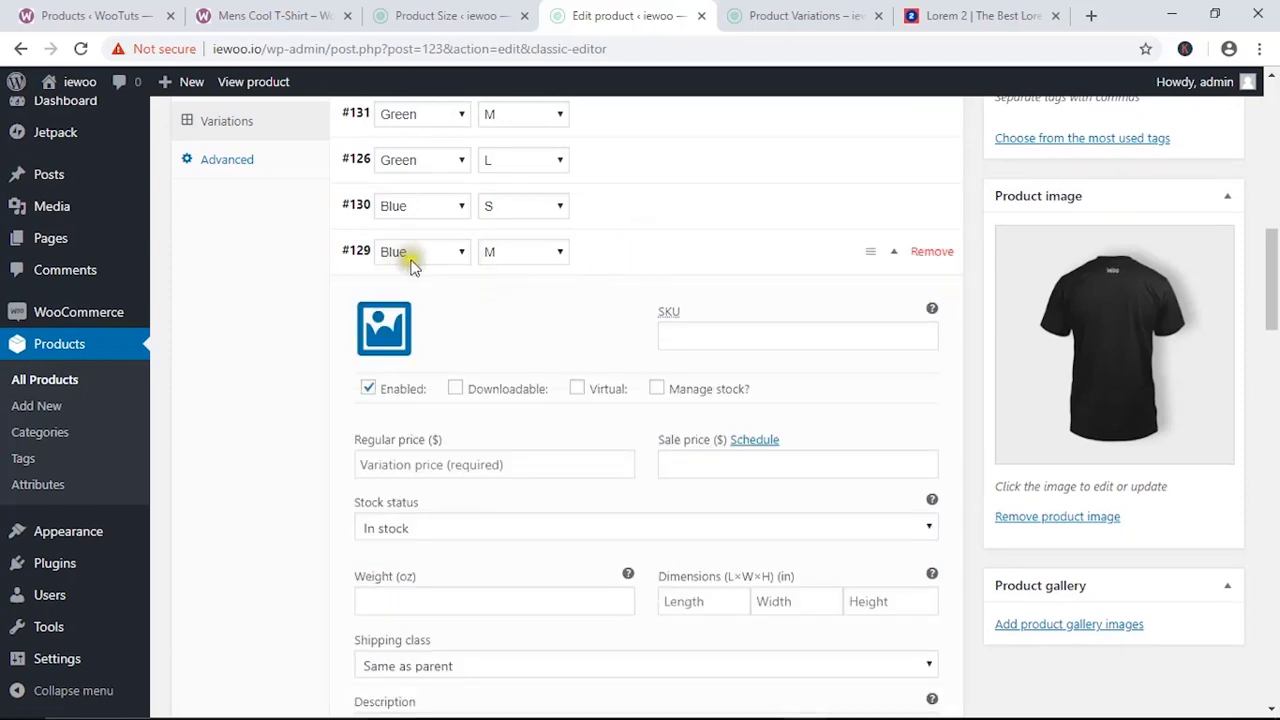
left_click(384, 328)
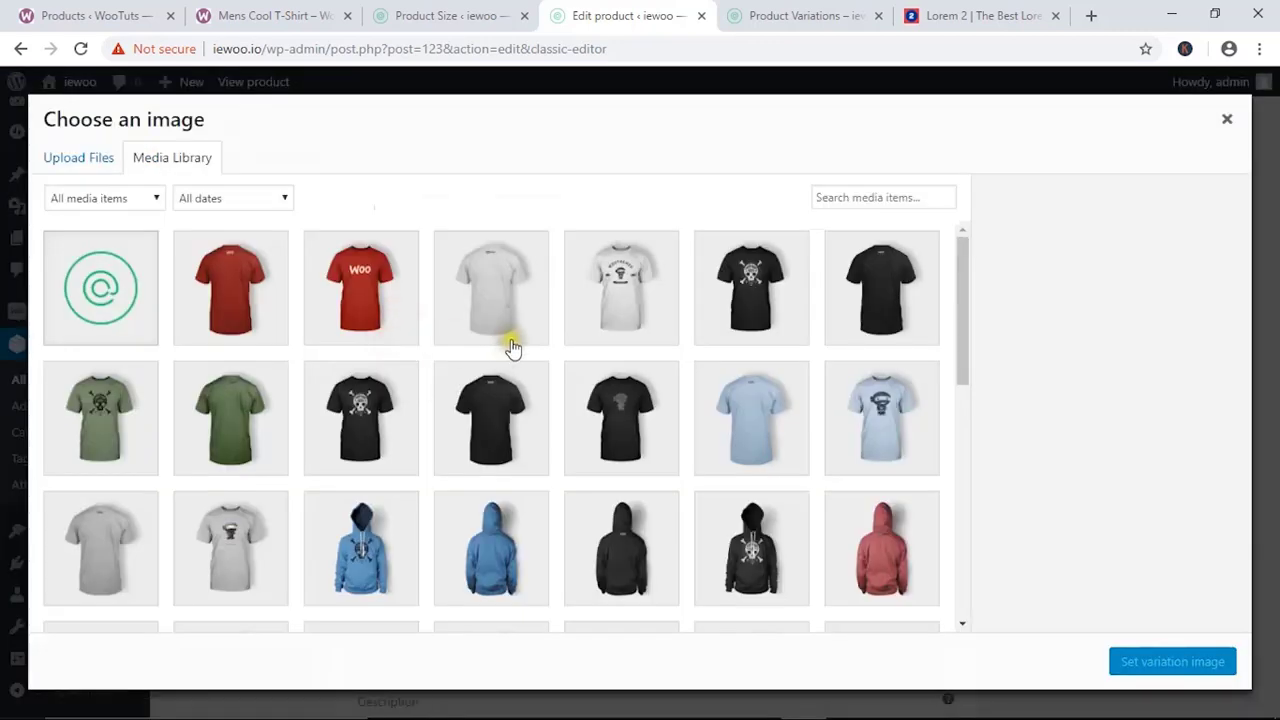
left_click(766, 443)
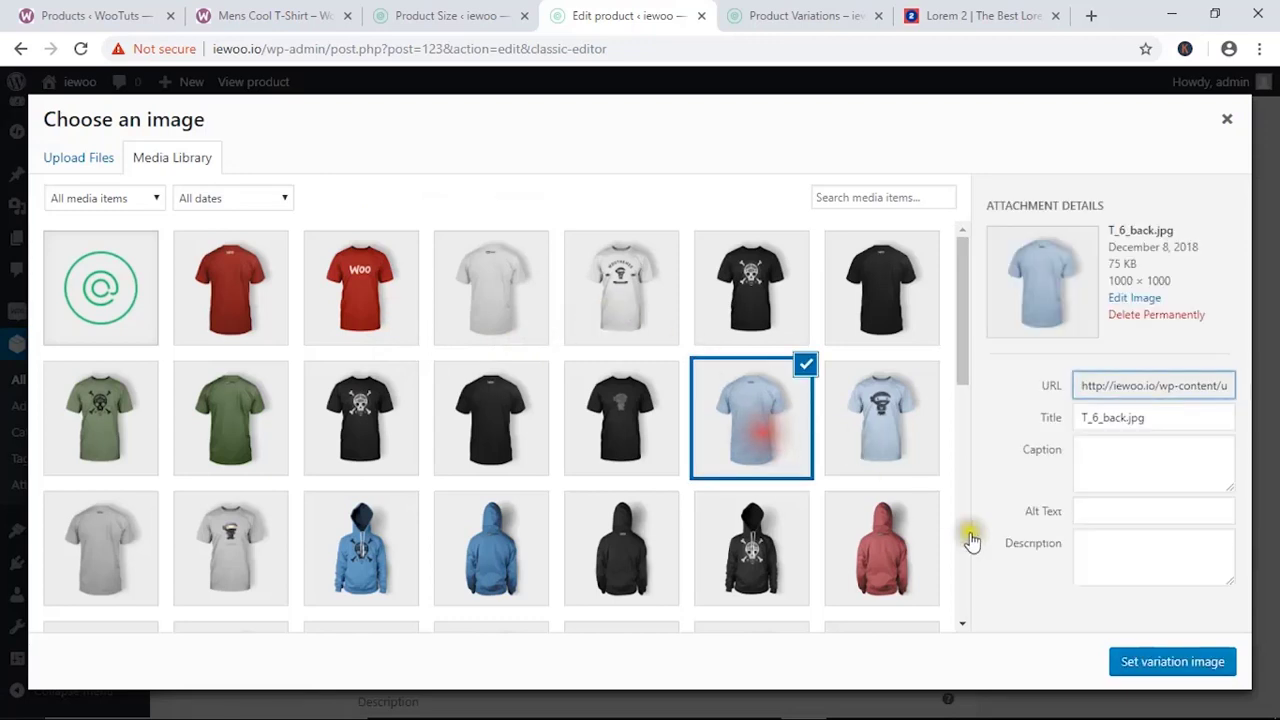
left_click(1131, 663)
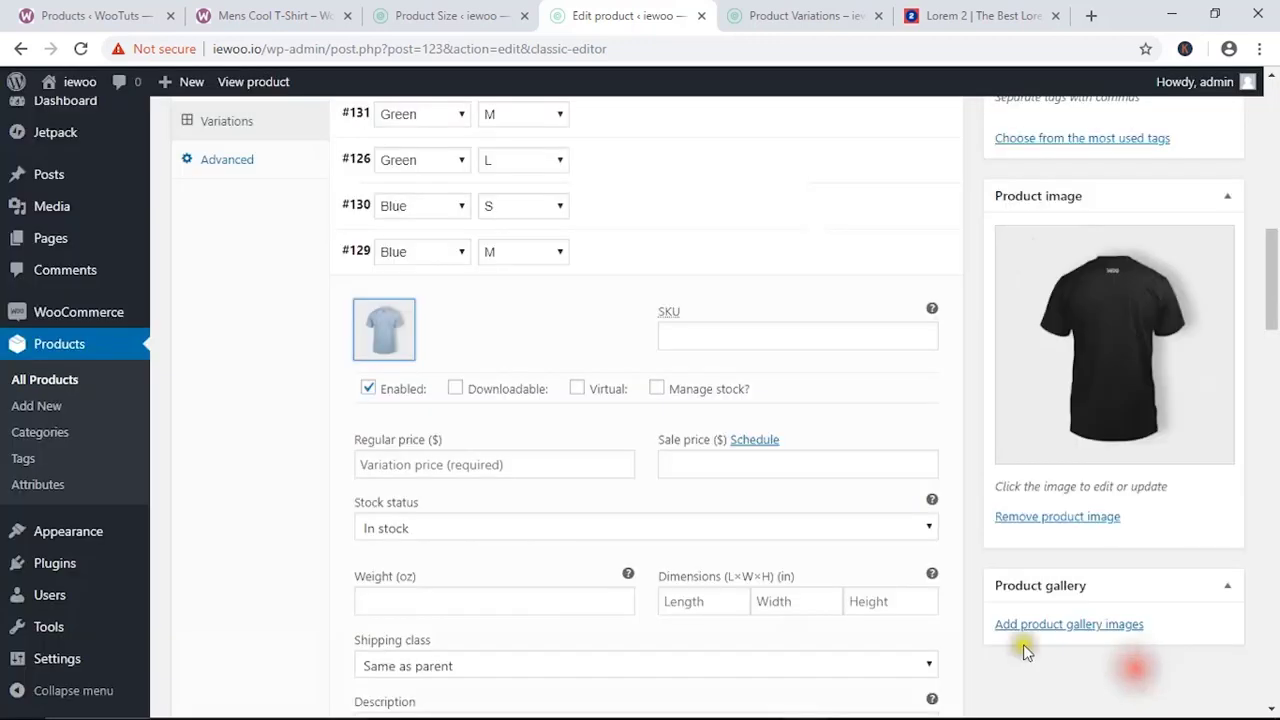
left_click(368, 467)
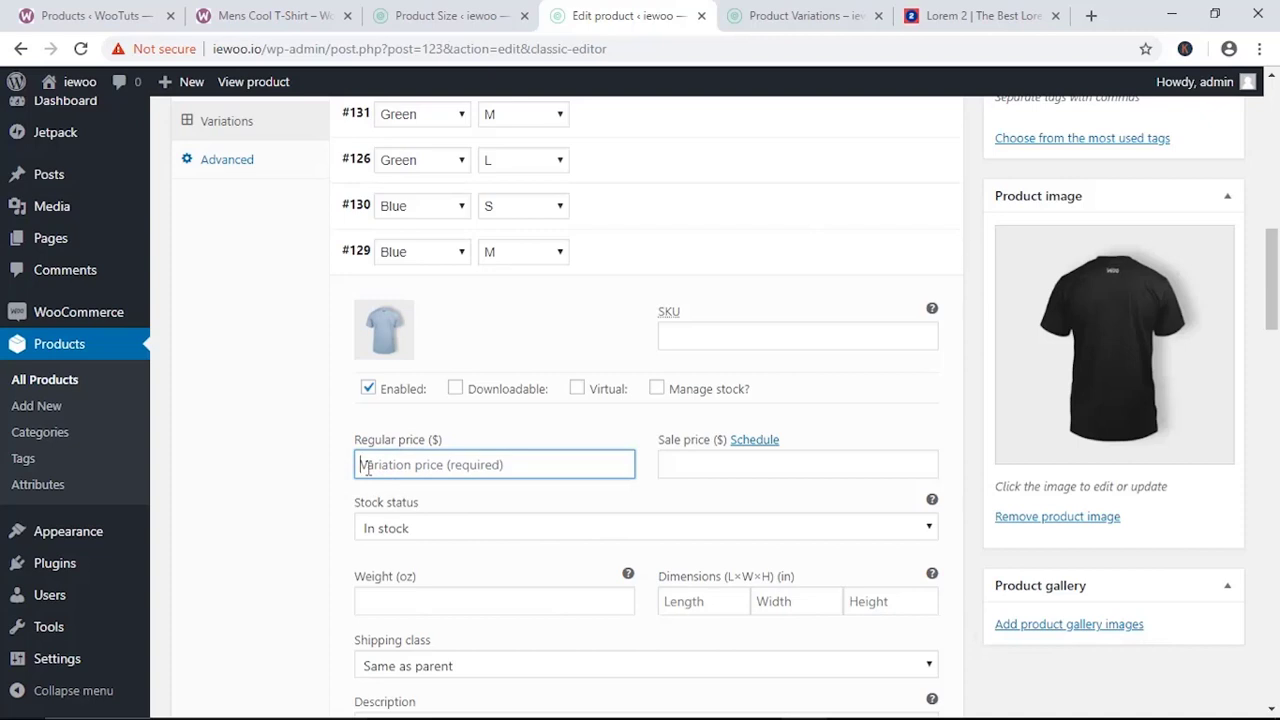
type("8")
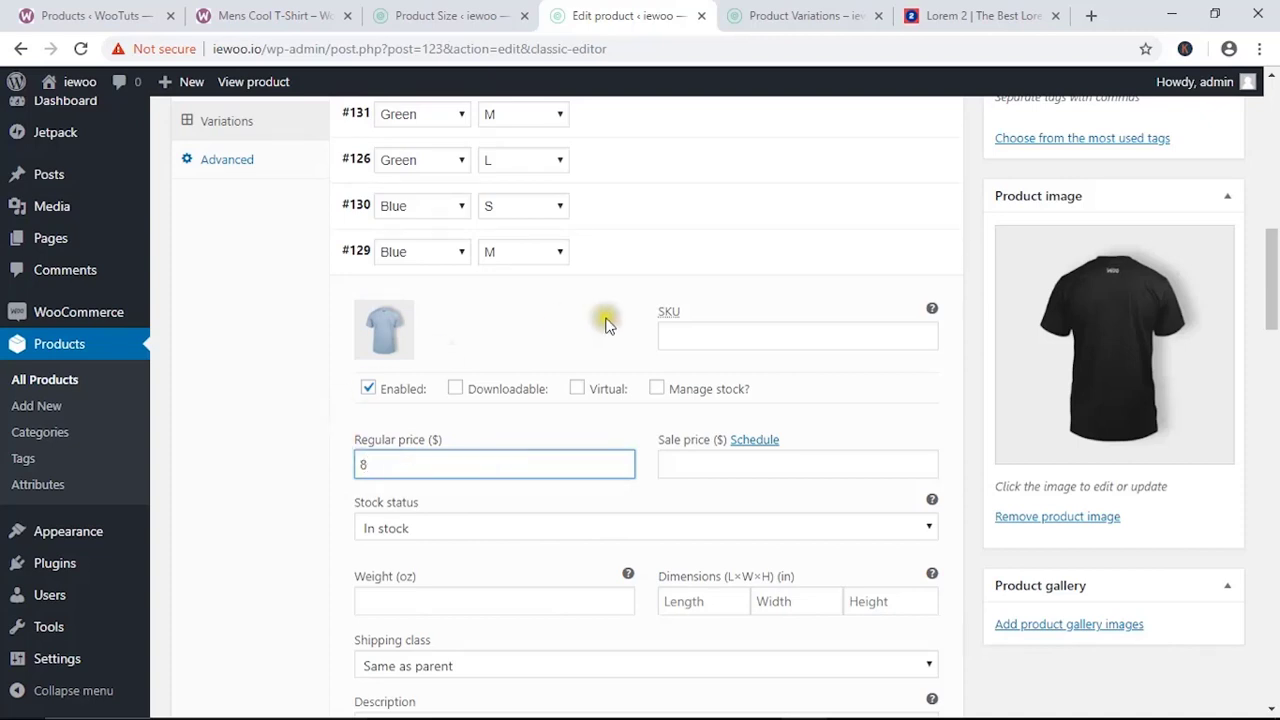
Assign the blue hoodie's front image to the Blue S variation and set its regular price to $5.
left_click(606, 320)
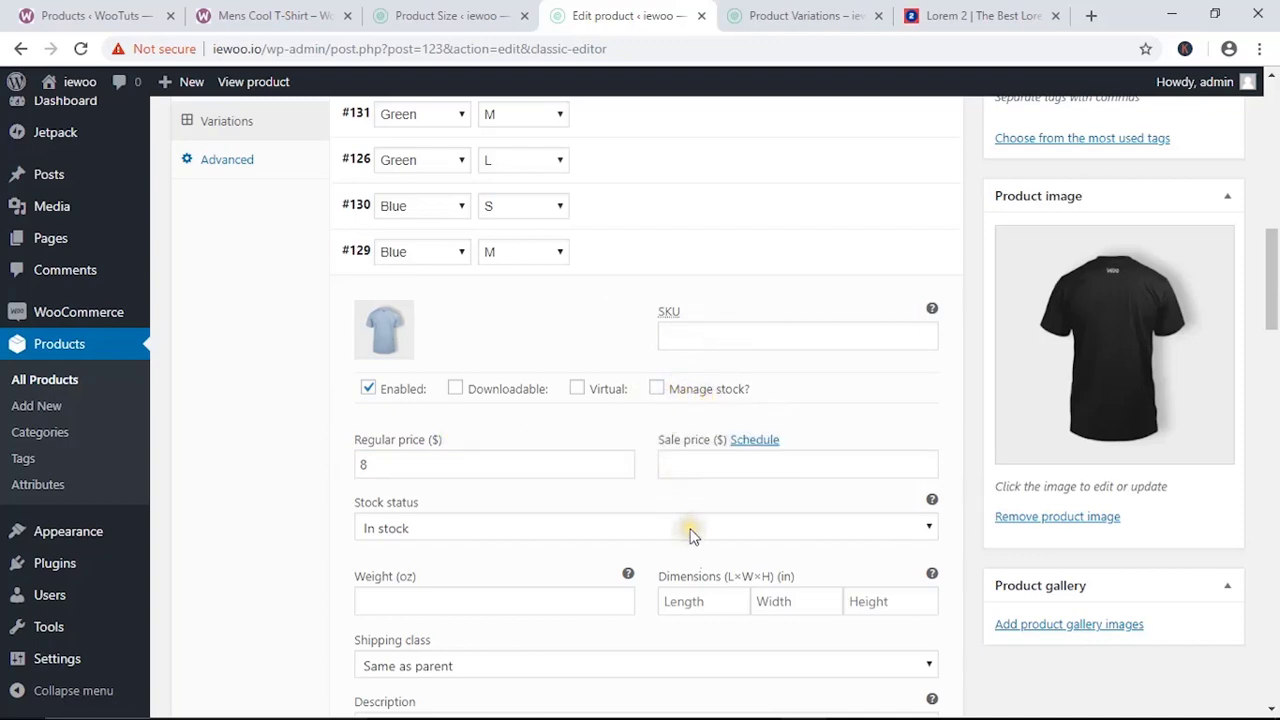
scroll(693, 537, "down", 2)
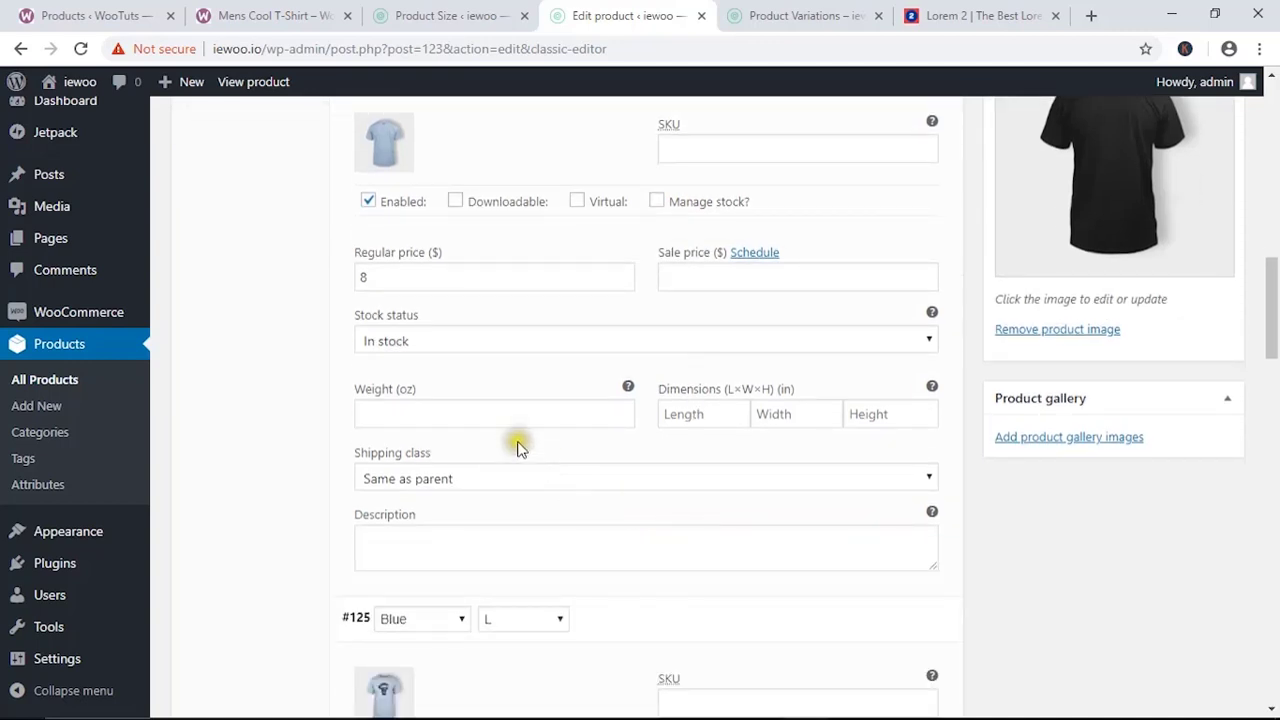
scroll(432, 230, "up", 1)
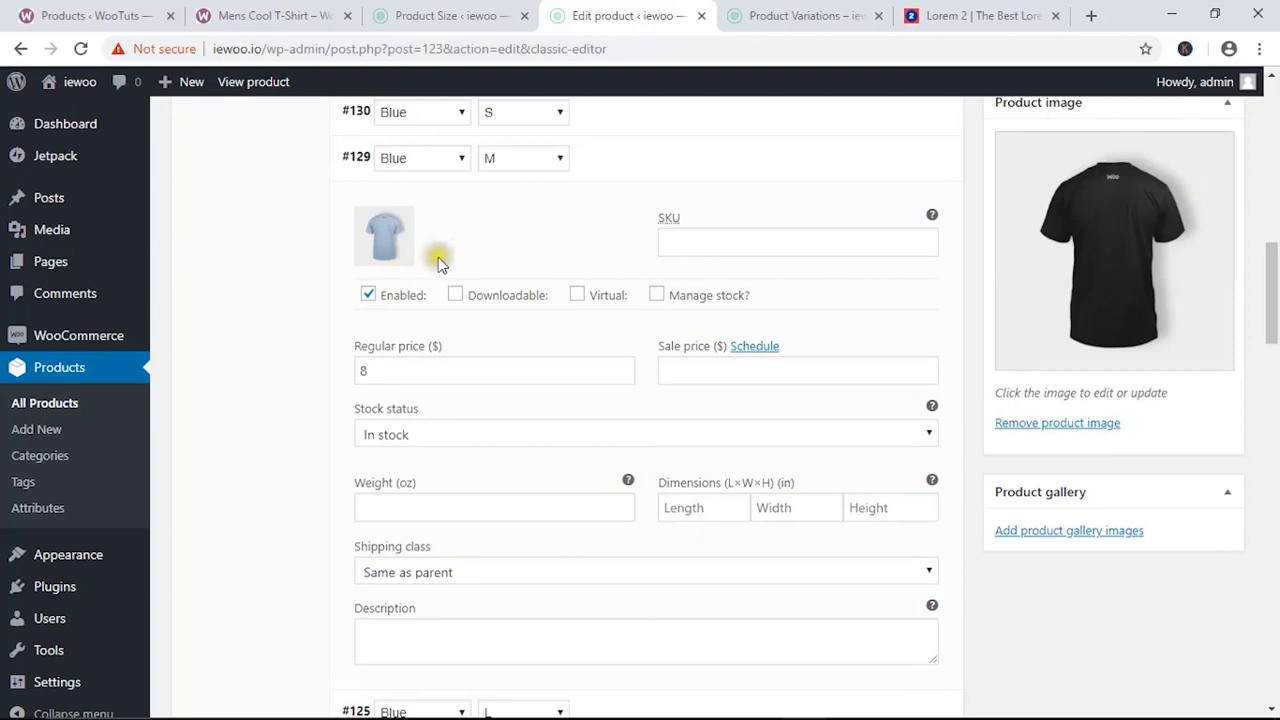
scroll(476, 260, "up", 2)
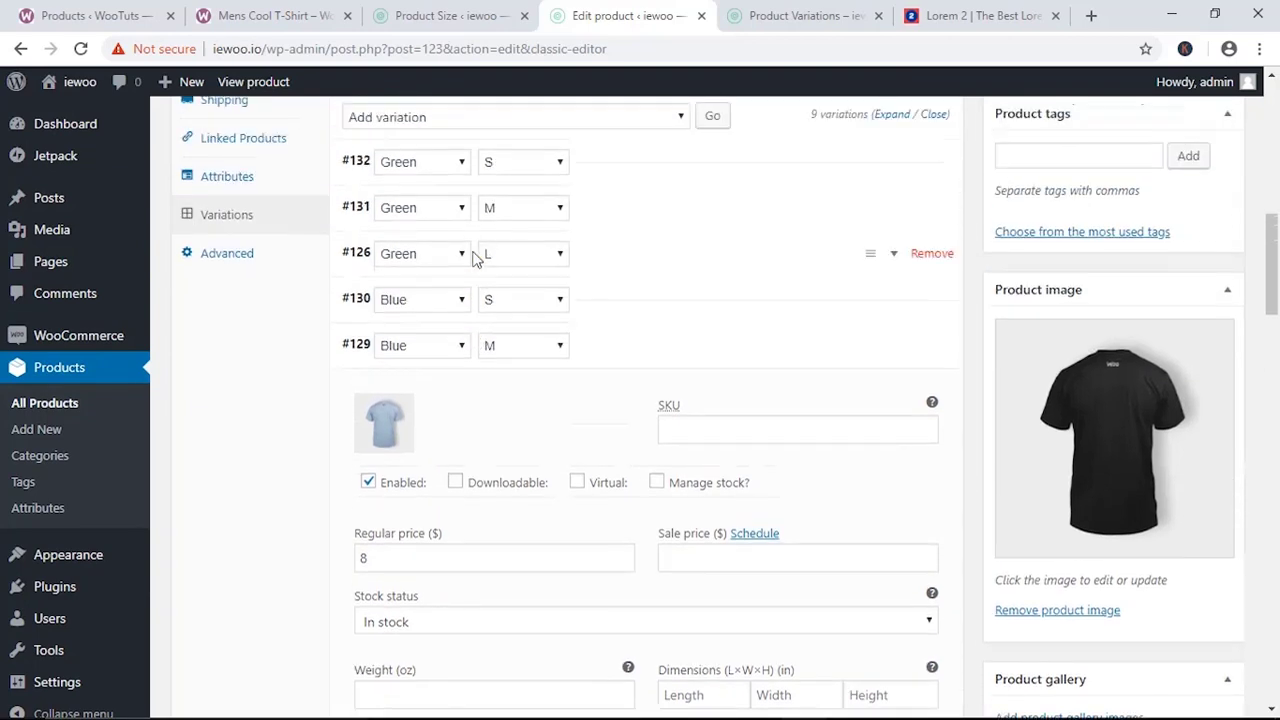
left_click(628, 305)
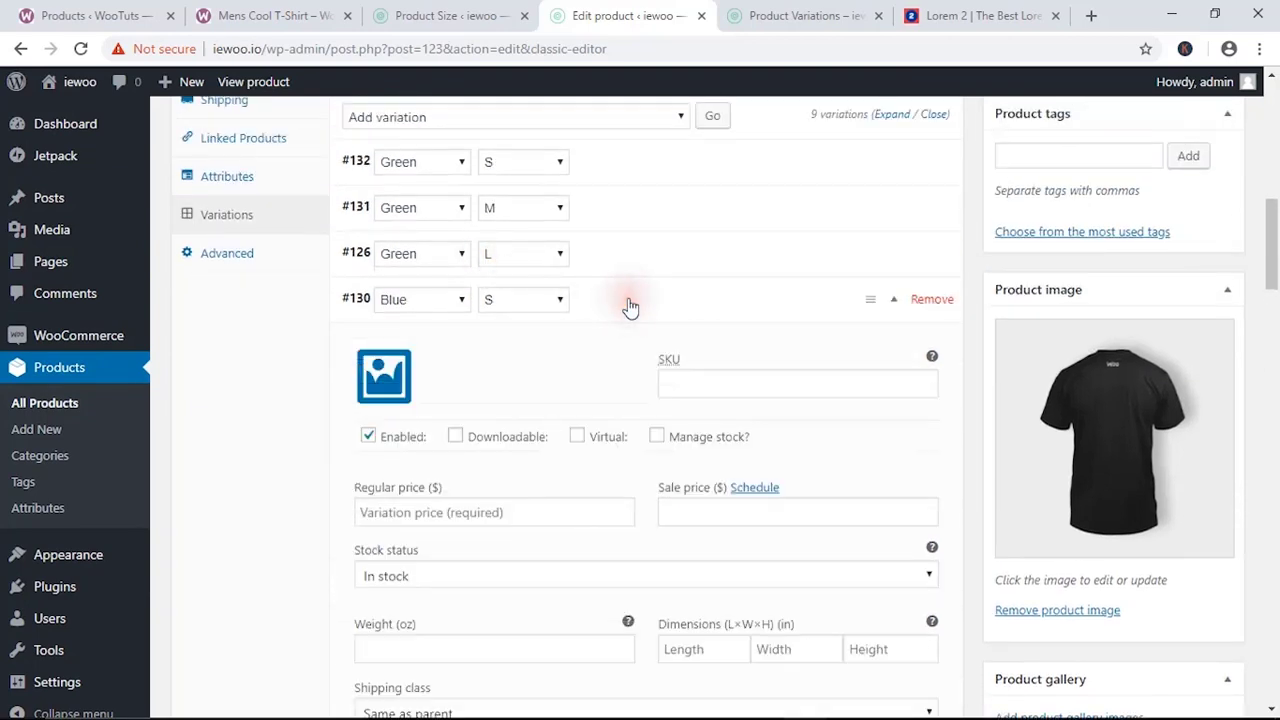
left_click(388, 378)
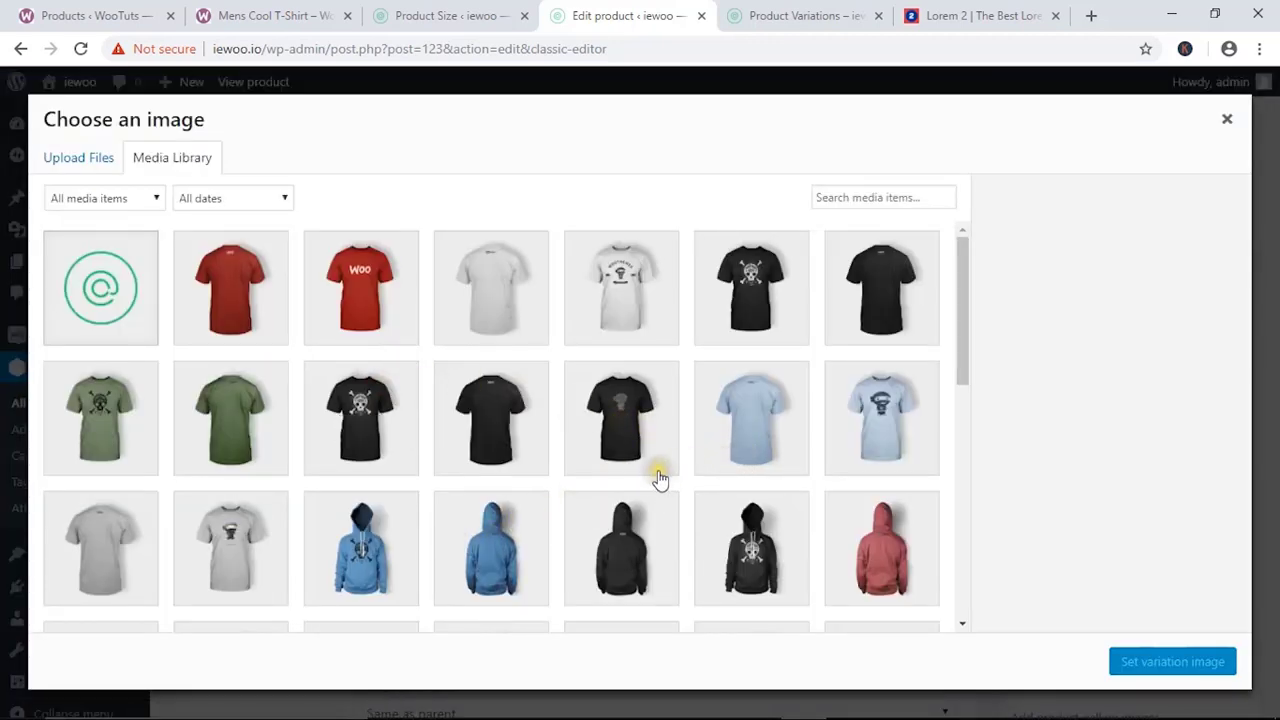
left_click(388, 562)
left_click(1125, 661)
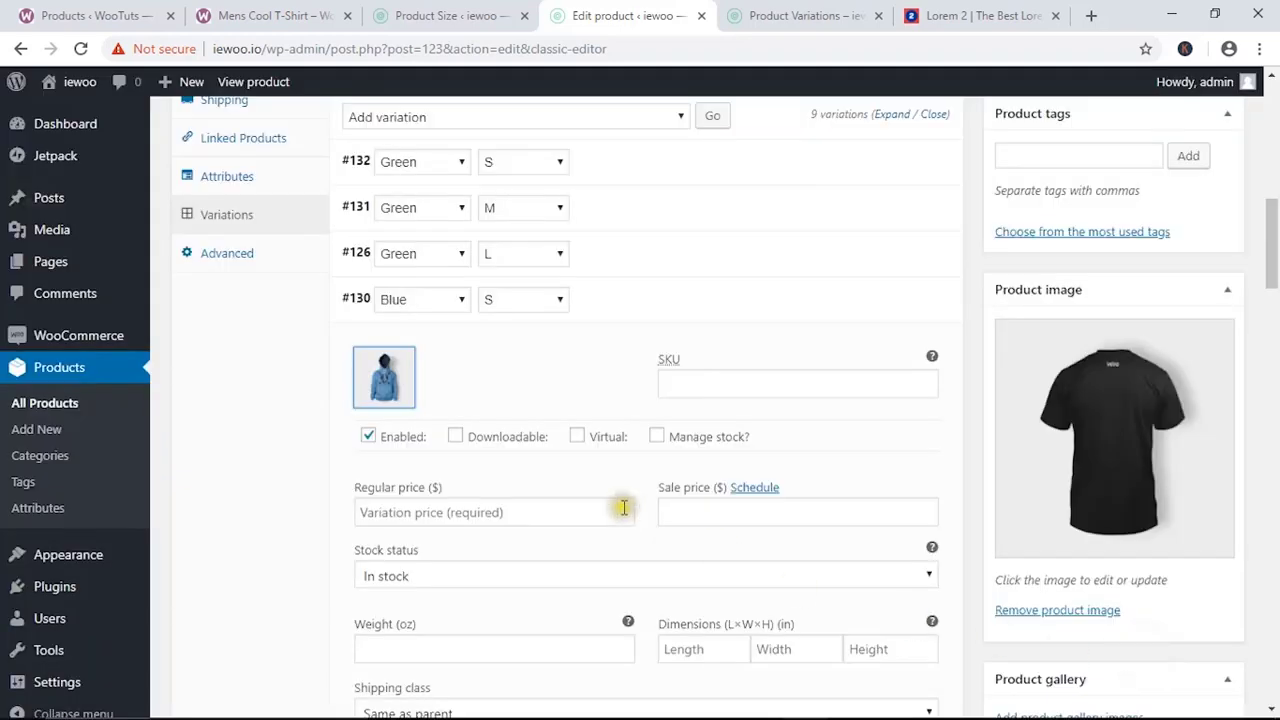
left_click(409, 512)
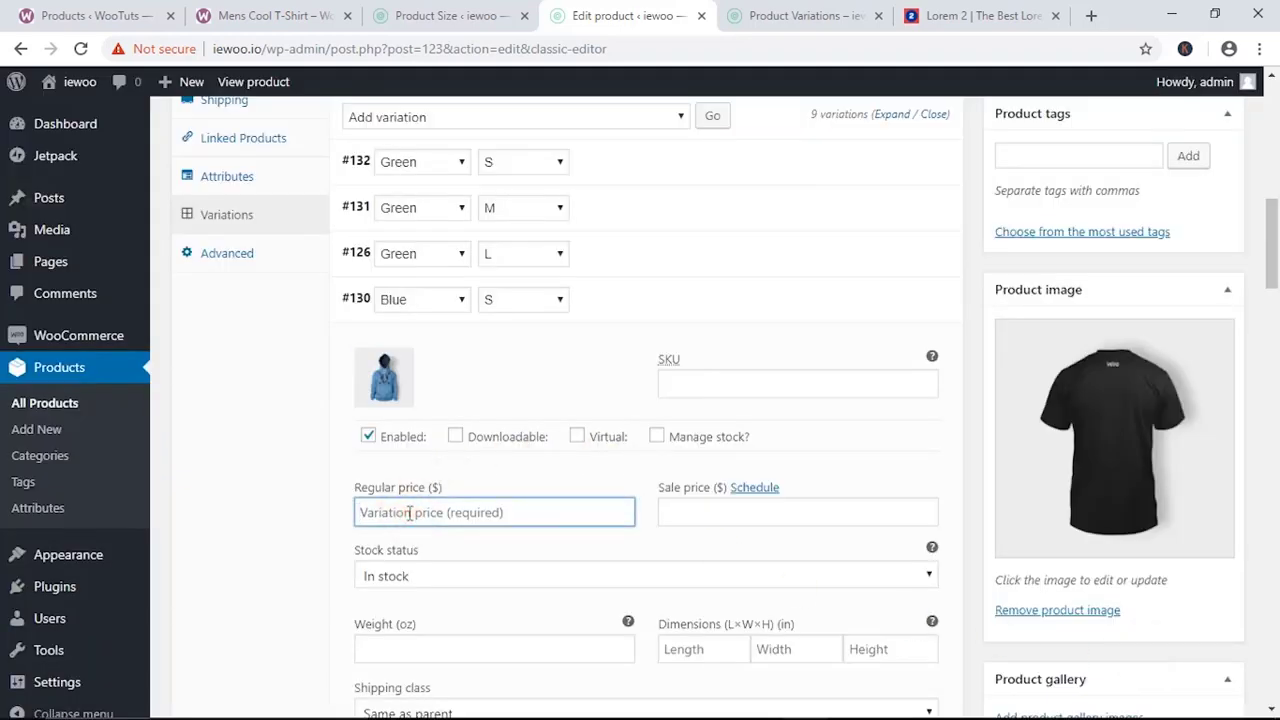
type("5")
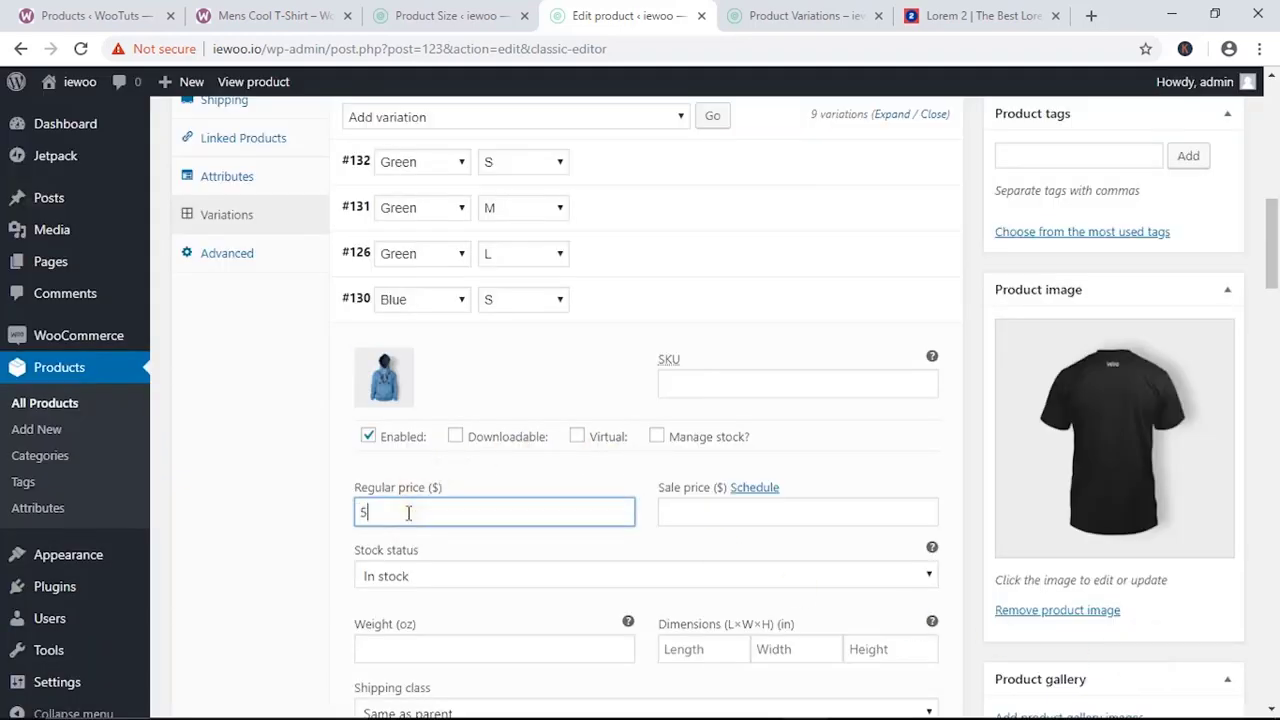
left_click(338, 432)
Assign T_3_back.jpg as the Green M variation's image and set its regular price to $13.
scroll(340, 432, "up", 2)
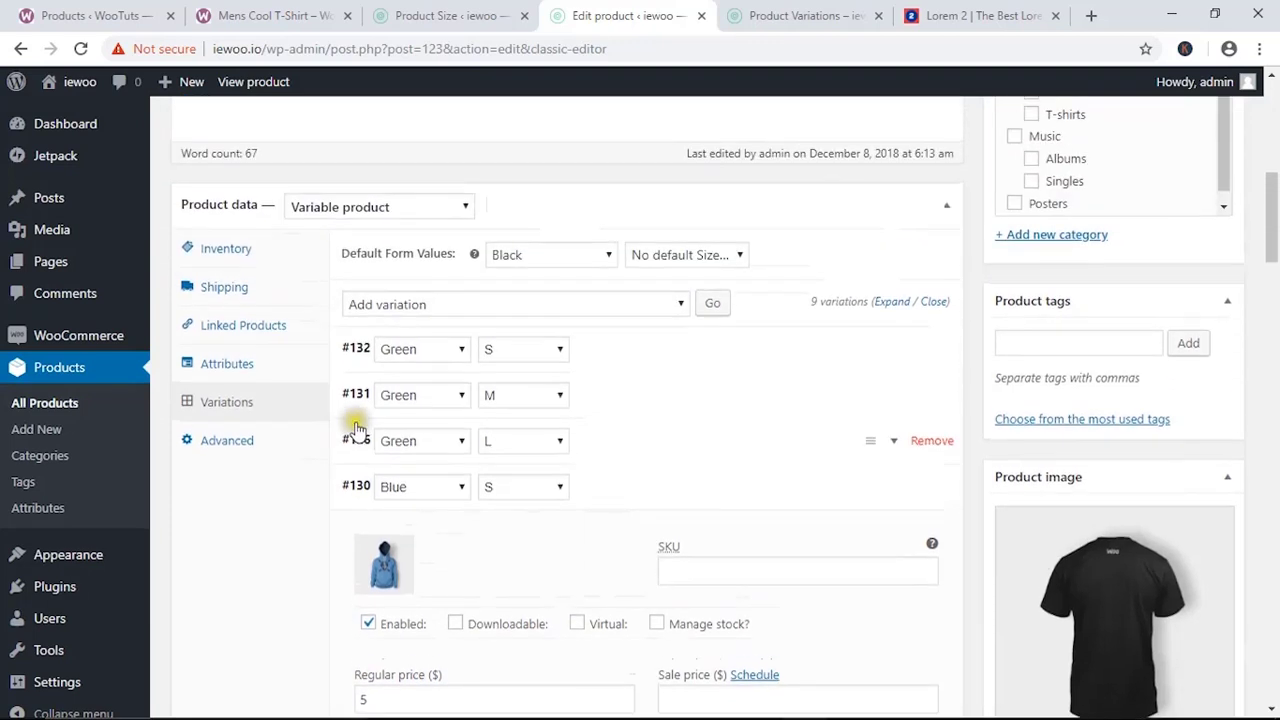
left_click(620, 446)
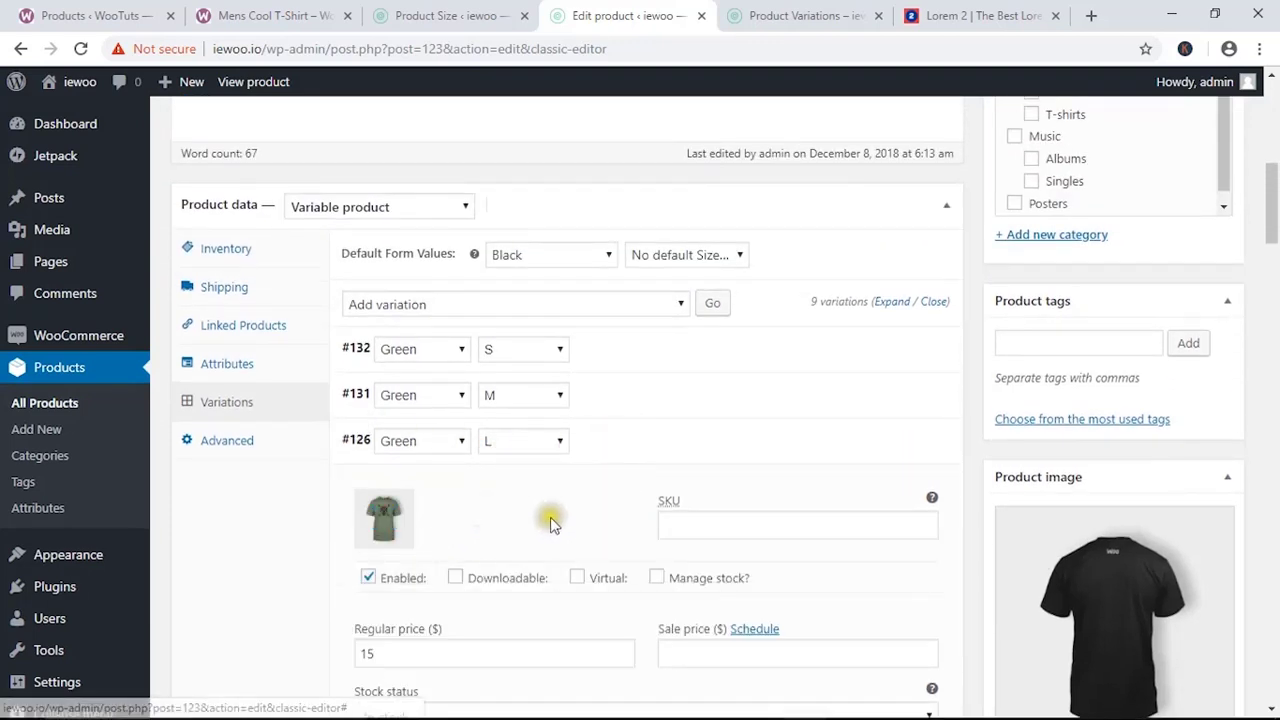
left_click(646, 400)
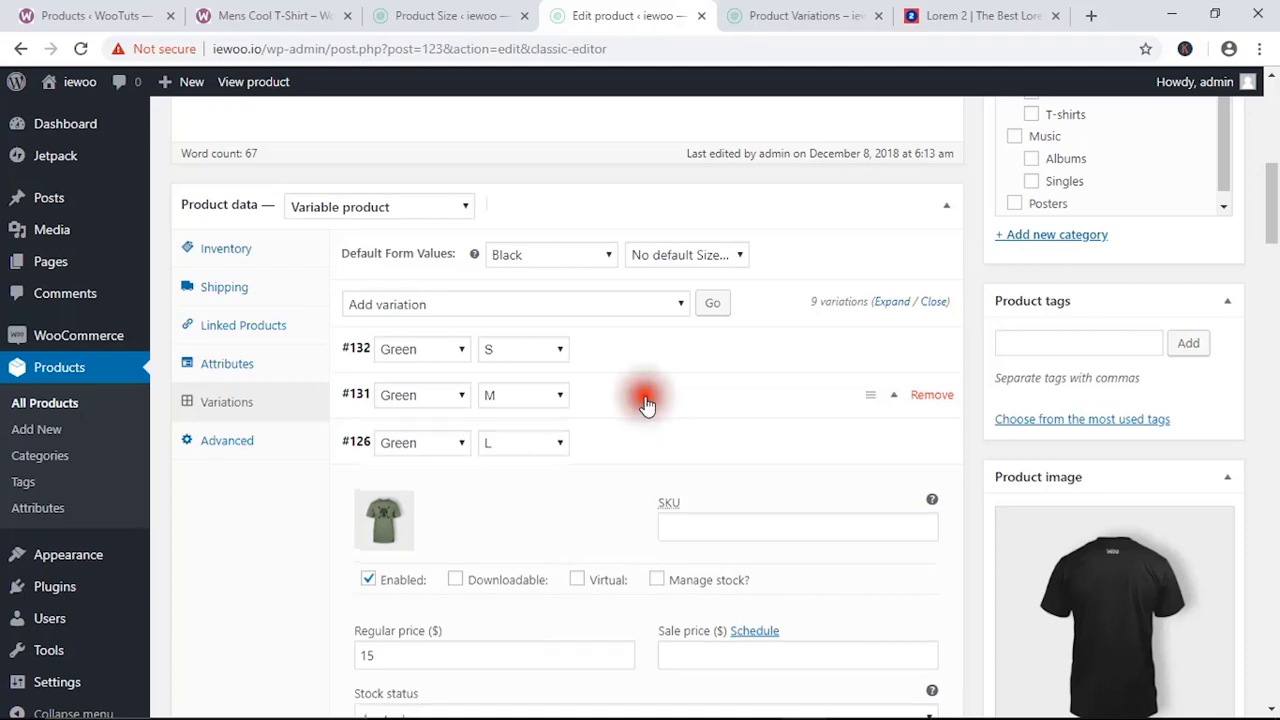
left_click(393, 475)
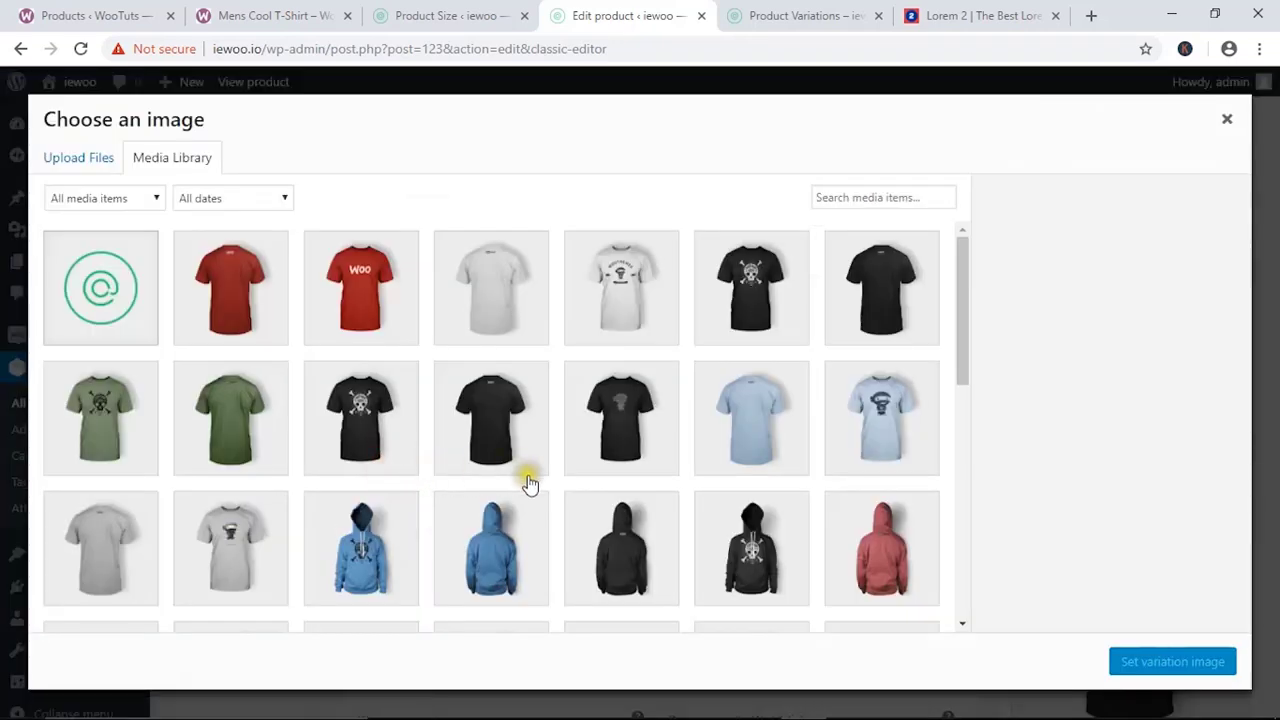
left_click(263, 446)
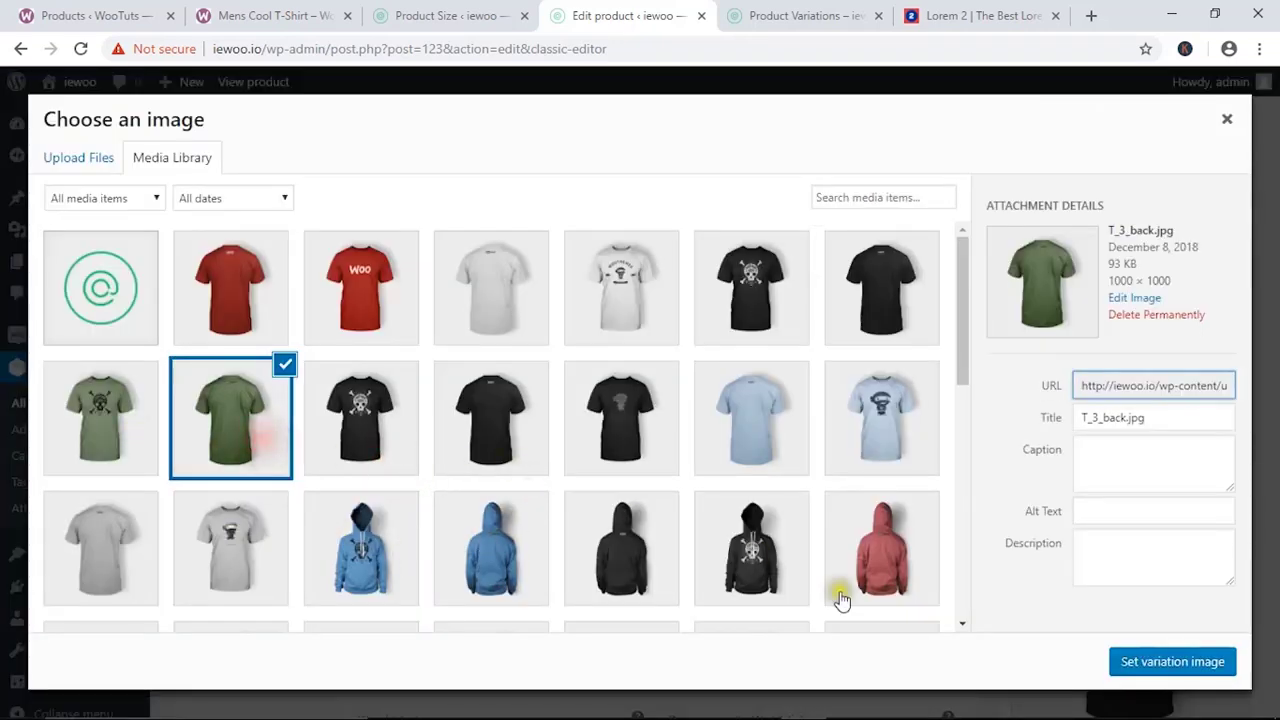
left_click(1115, 662)
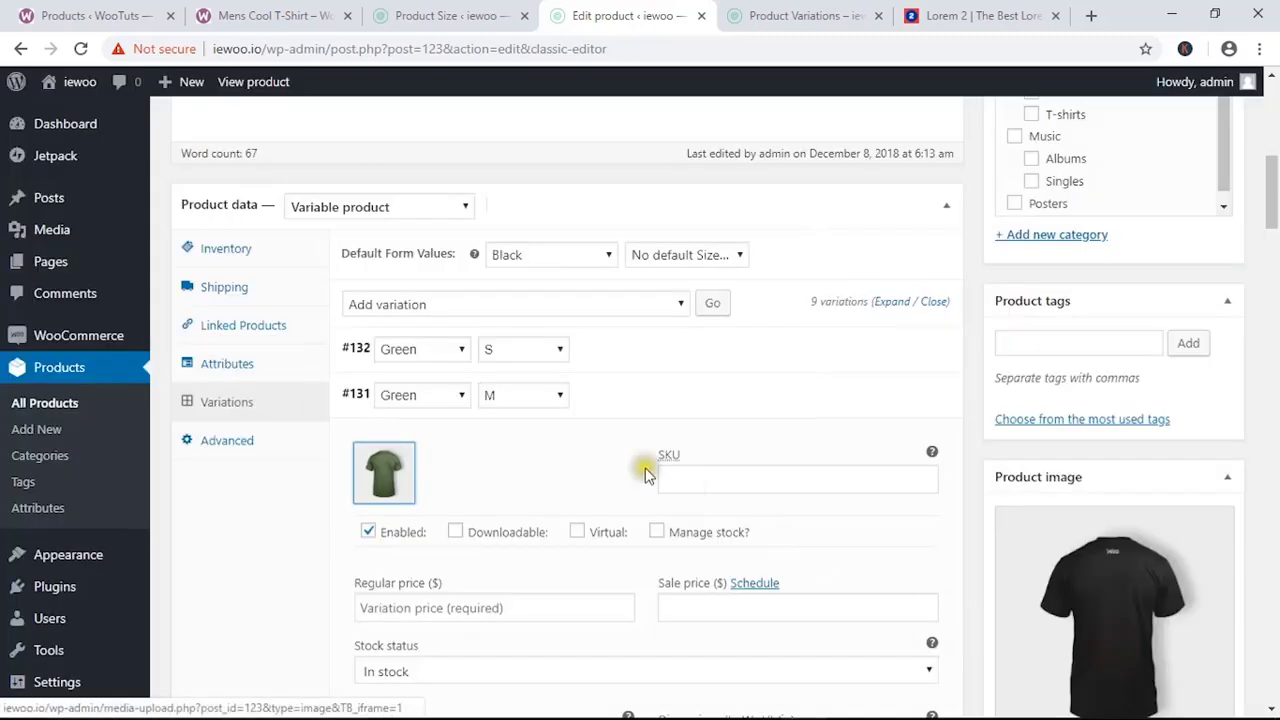
scroll(430, 425, "down", 3)
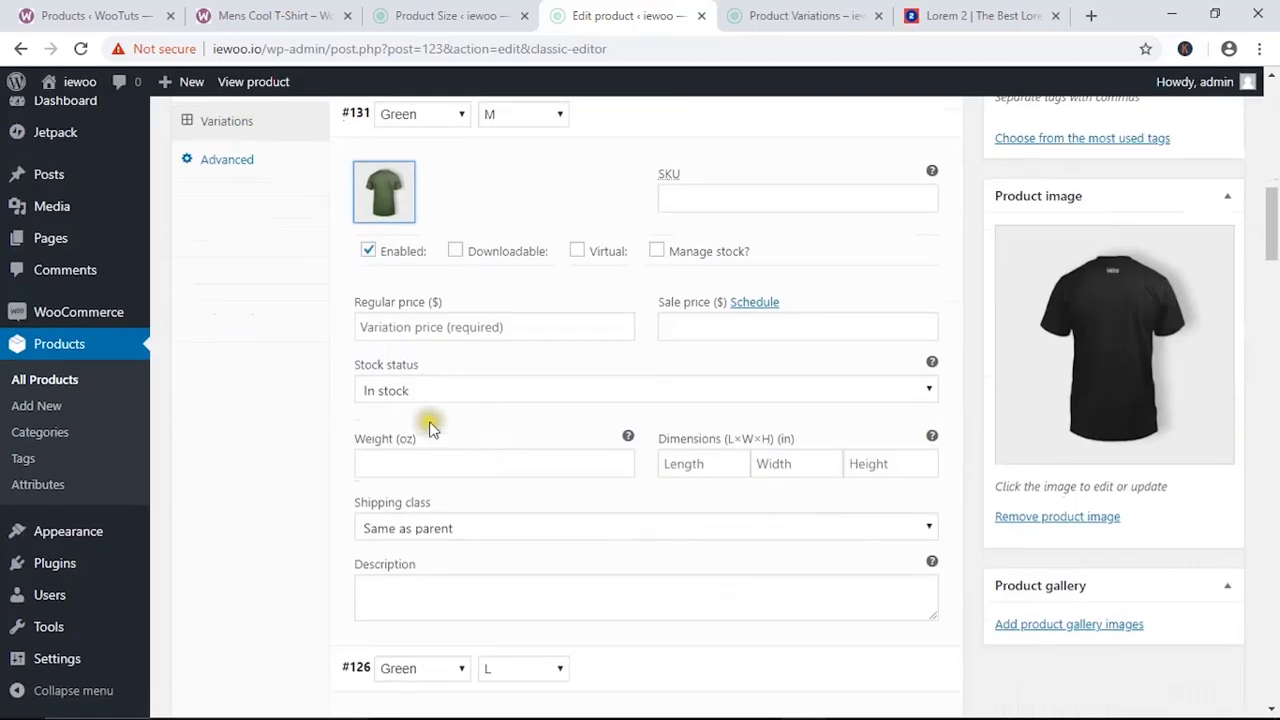
left_click(385, 329)
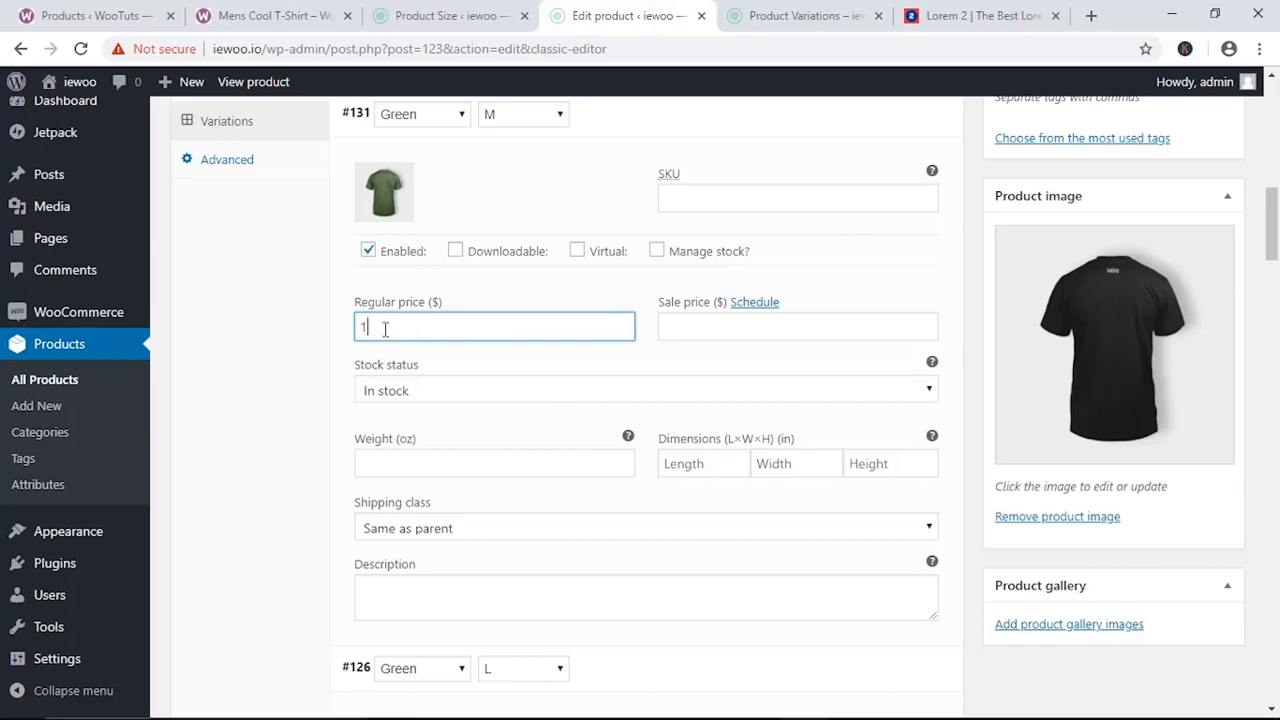
type("13")
Assign T_3_back.jpg as the Green S variation's image and set its regular price to $24.
scroll(609, 271, "up", 2)
left_click(628, 256)
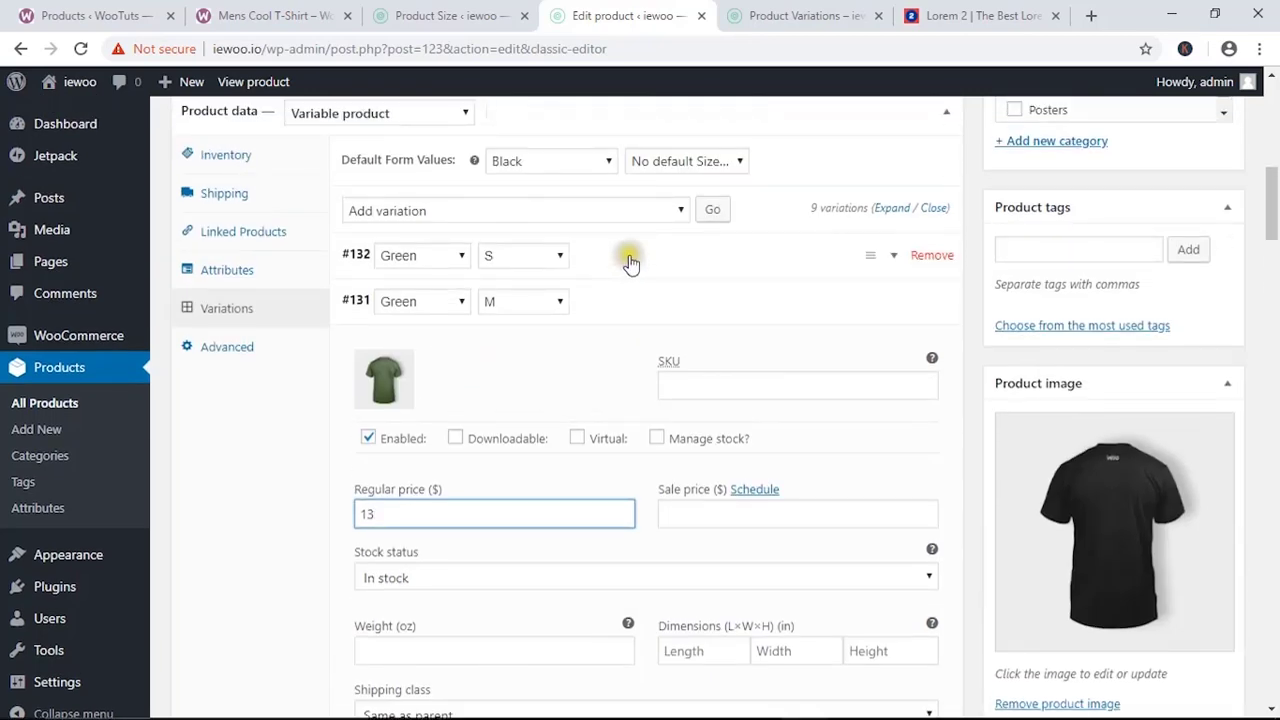
left_click(385, 333)
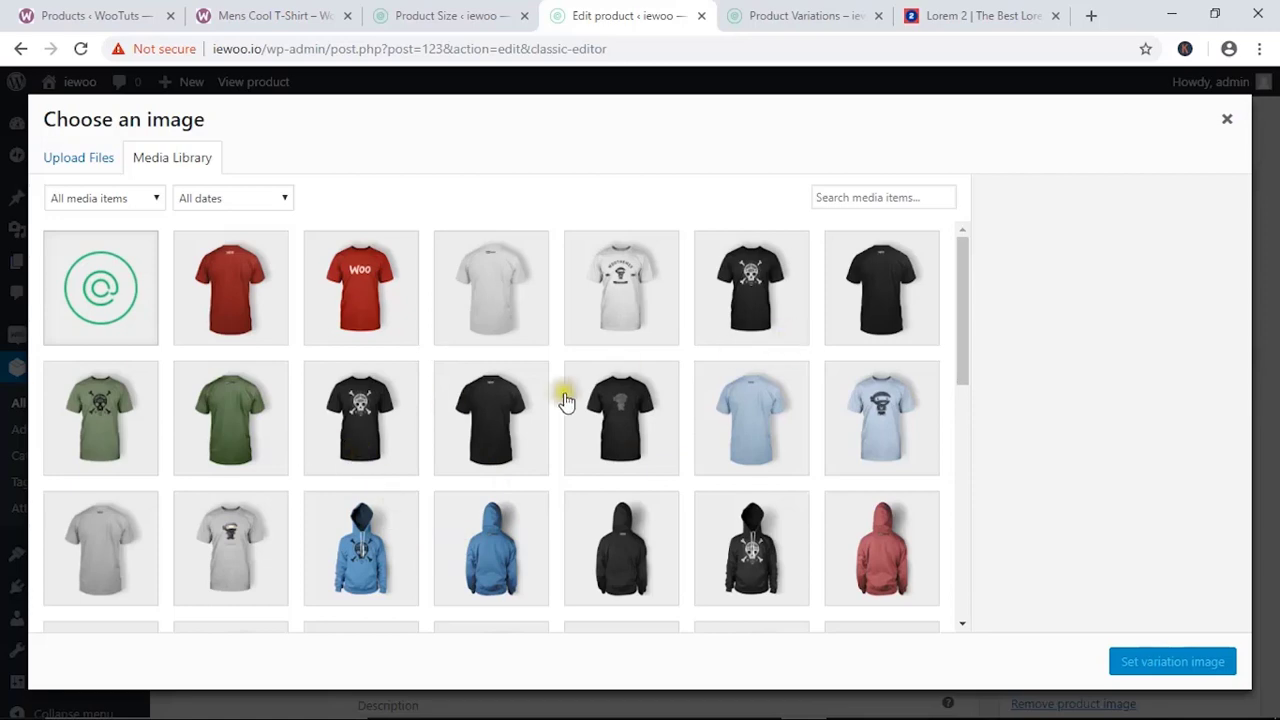
scroll(550, 410, "down", 10)
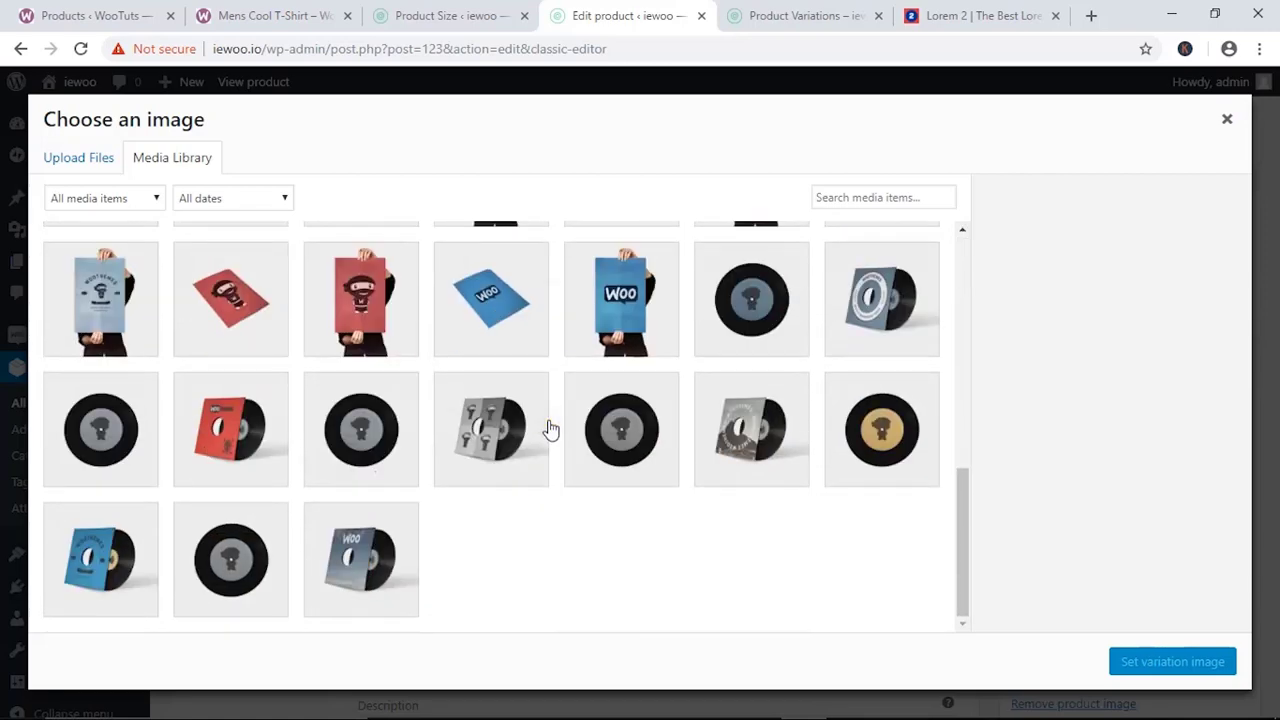
scroll(550, 430, "up", 10)
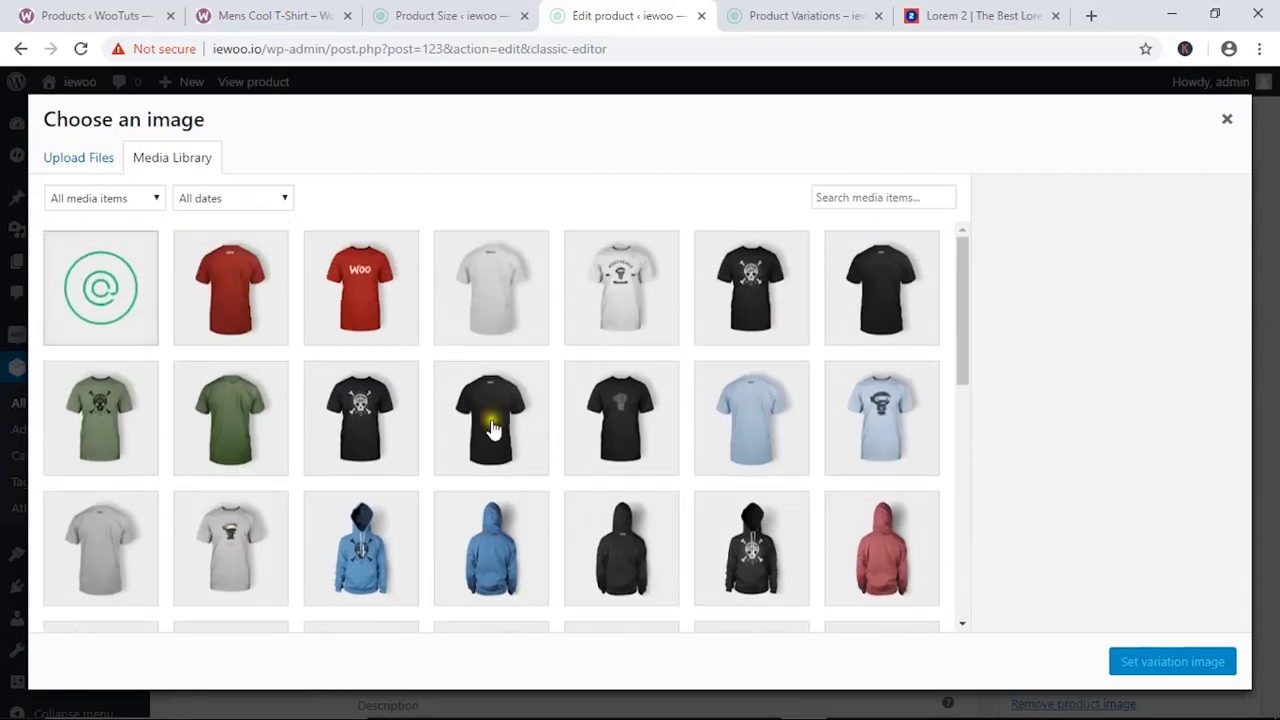
left_click(246, 450)
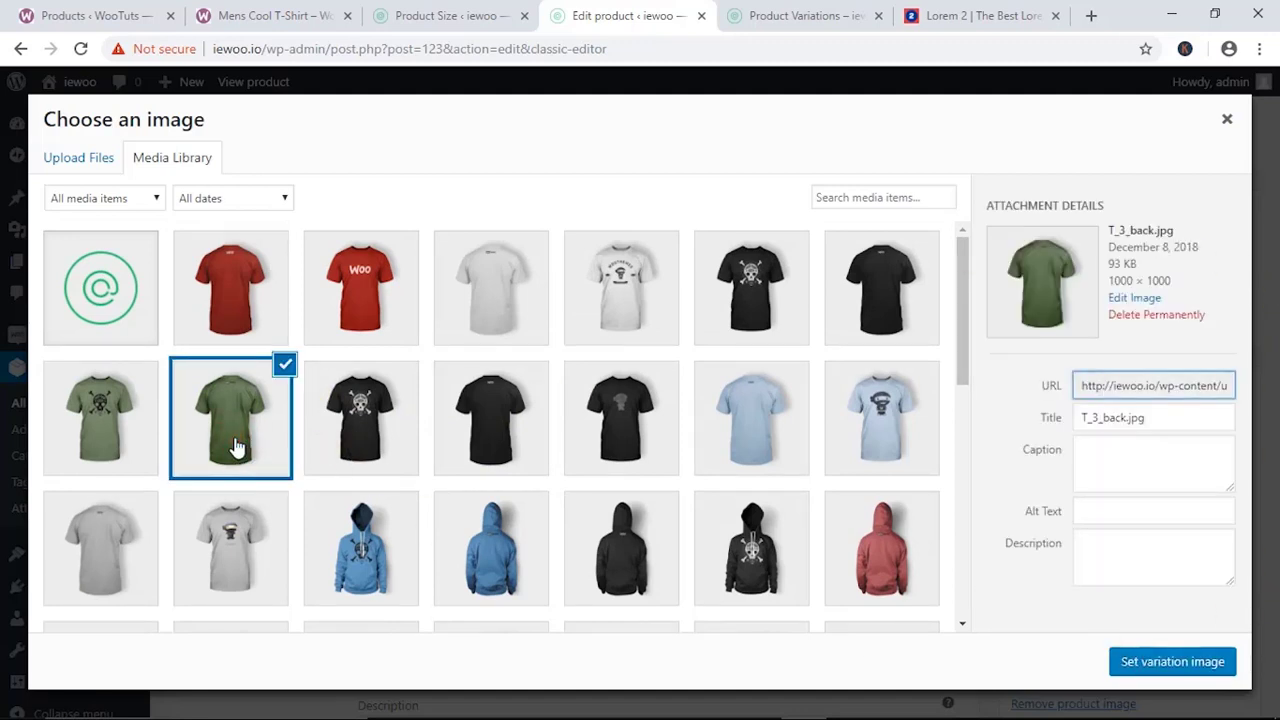
left_click(1162, 666)
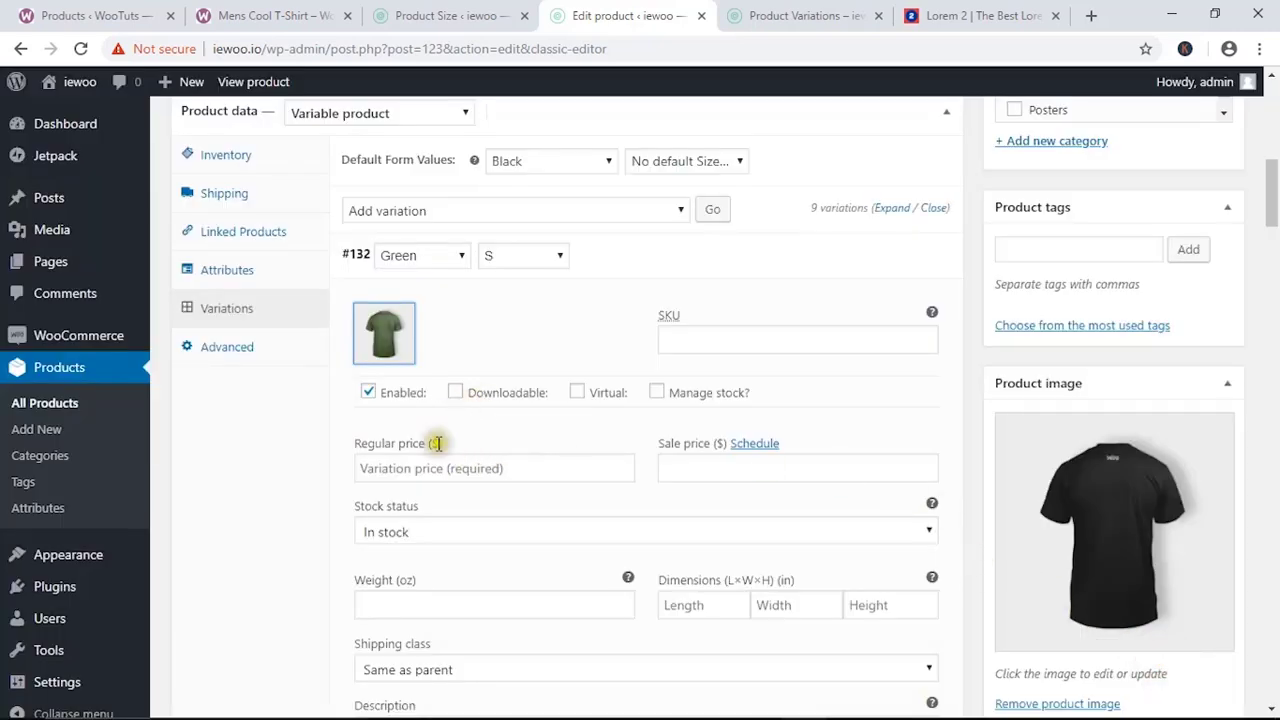
left_click(416, 475)
type("24")
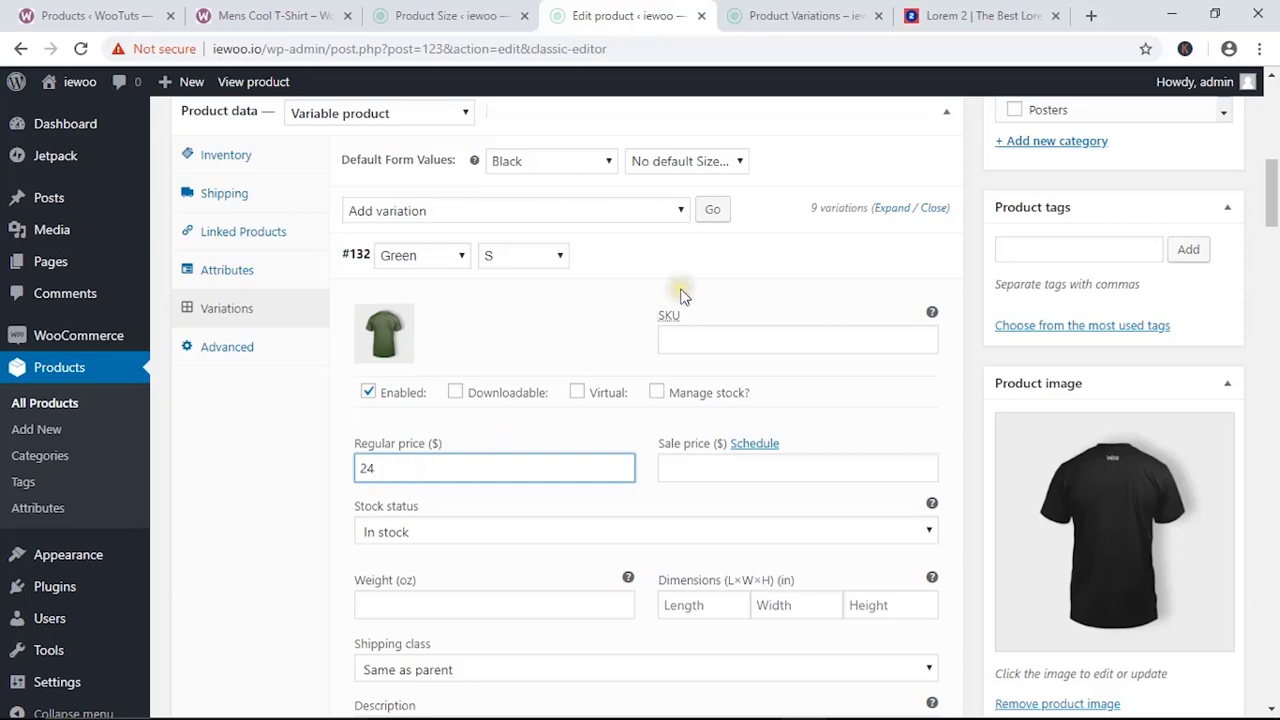
Save the changes made to the product's variations.
scroll(695, 295, "down", 13)
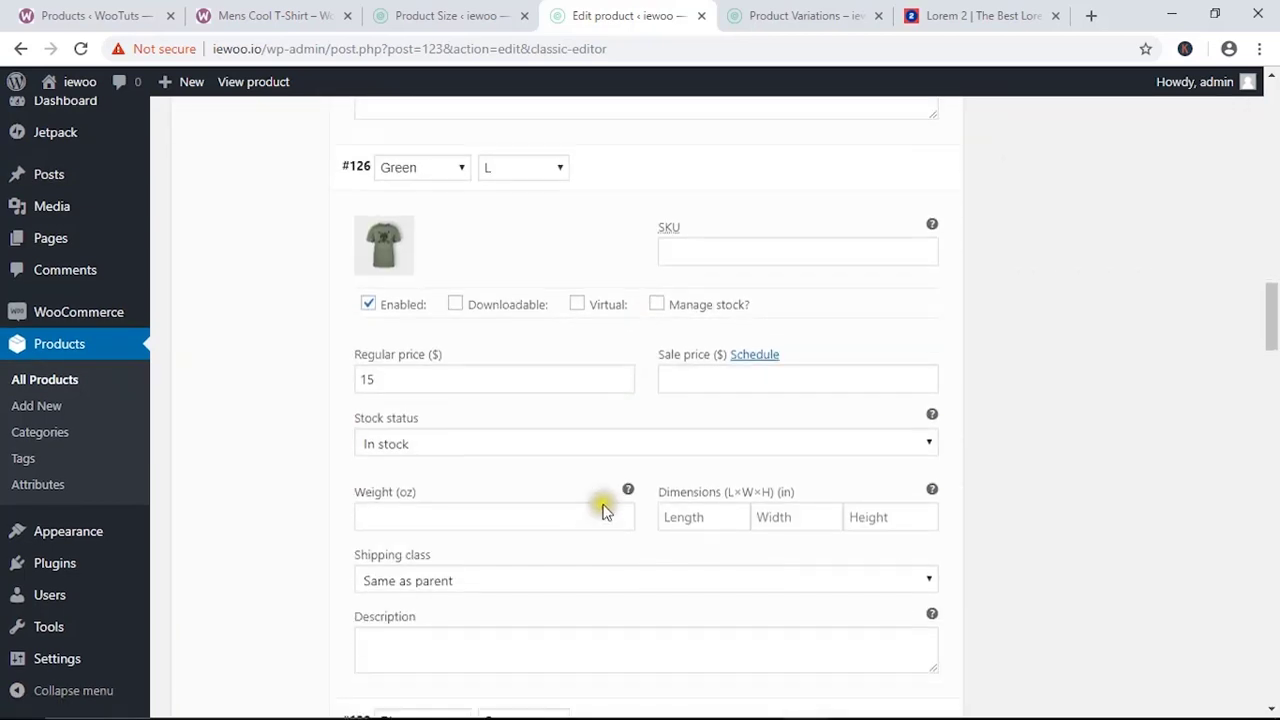
scroll(545, 552, "down", 15)
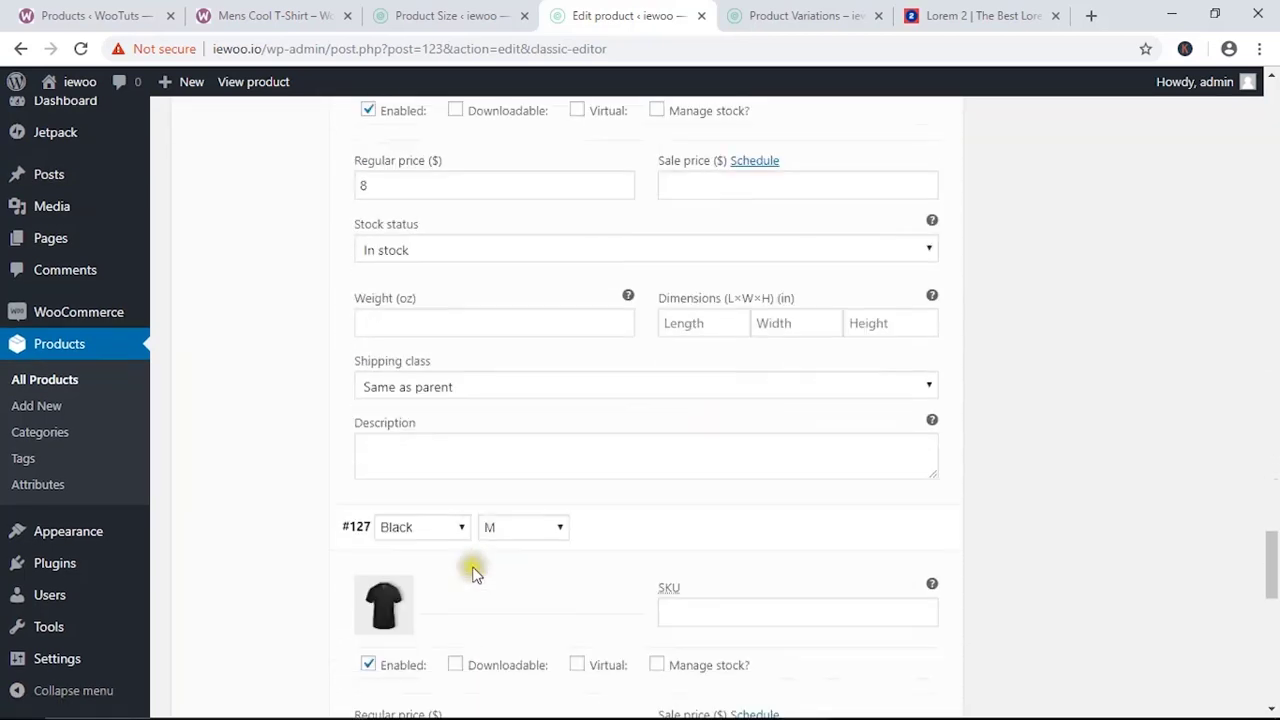
scroll(460, 545, "down", 4)
scroll(440, 490, "up", 2)
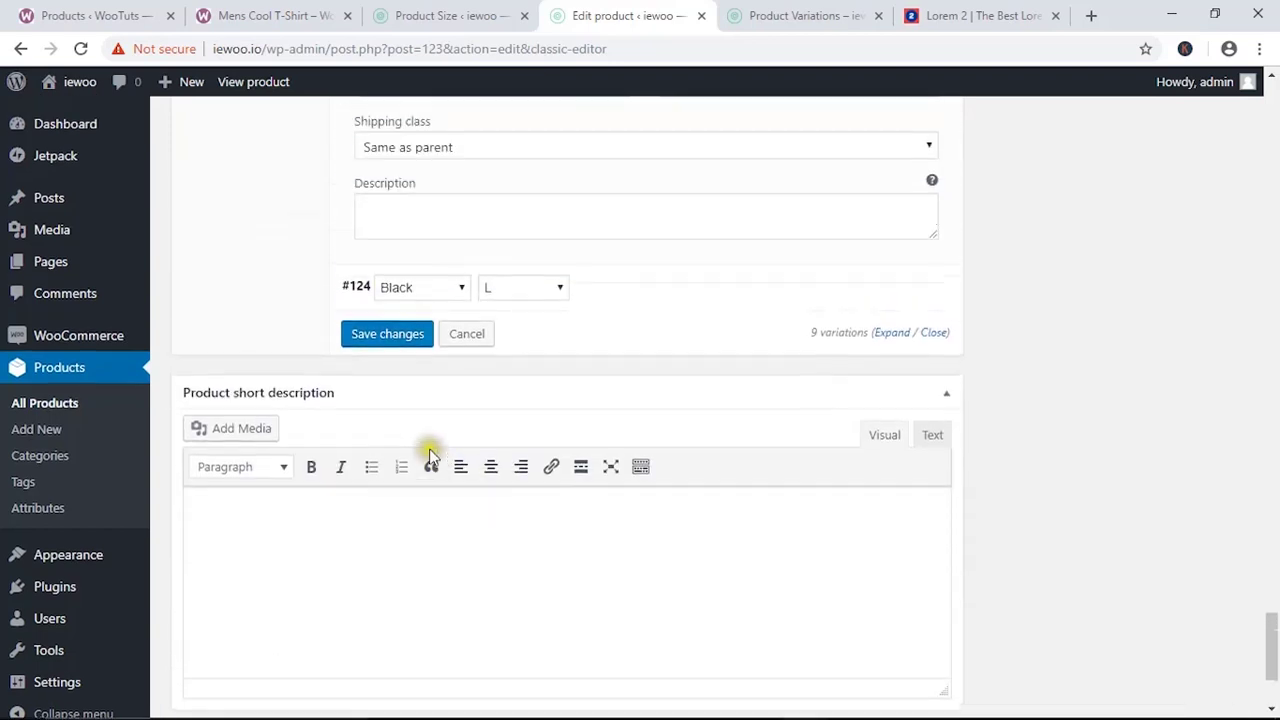
left_click(394, 342)
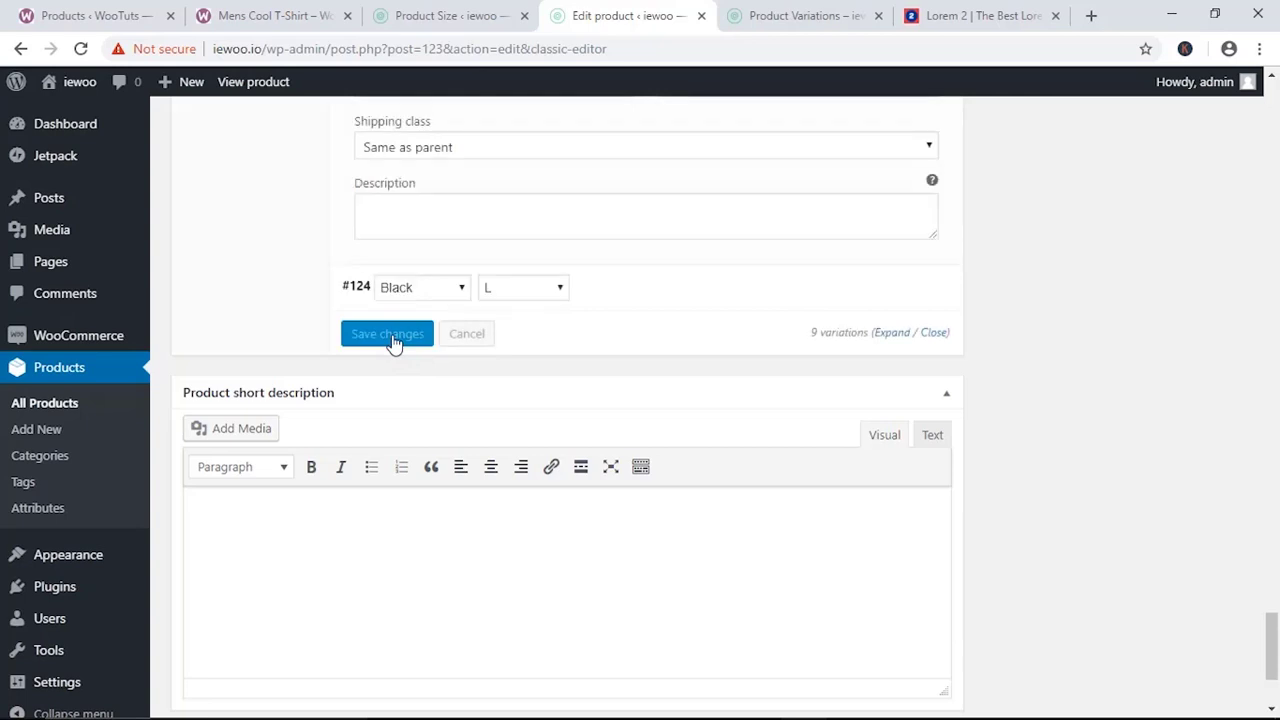
Switch to the Product Variations storefront page and reload it to load the saved variations.
scroll(394, 342, "up", 3)
left_click(806, 16)
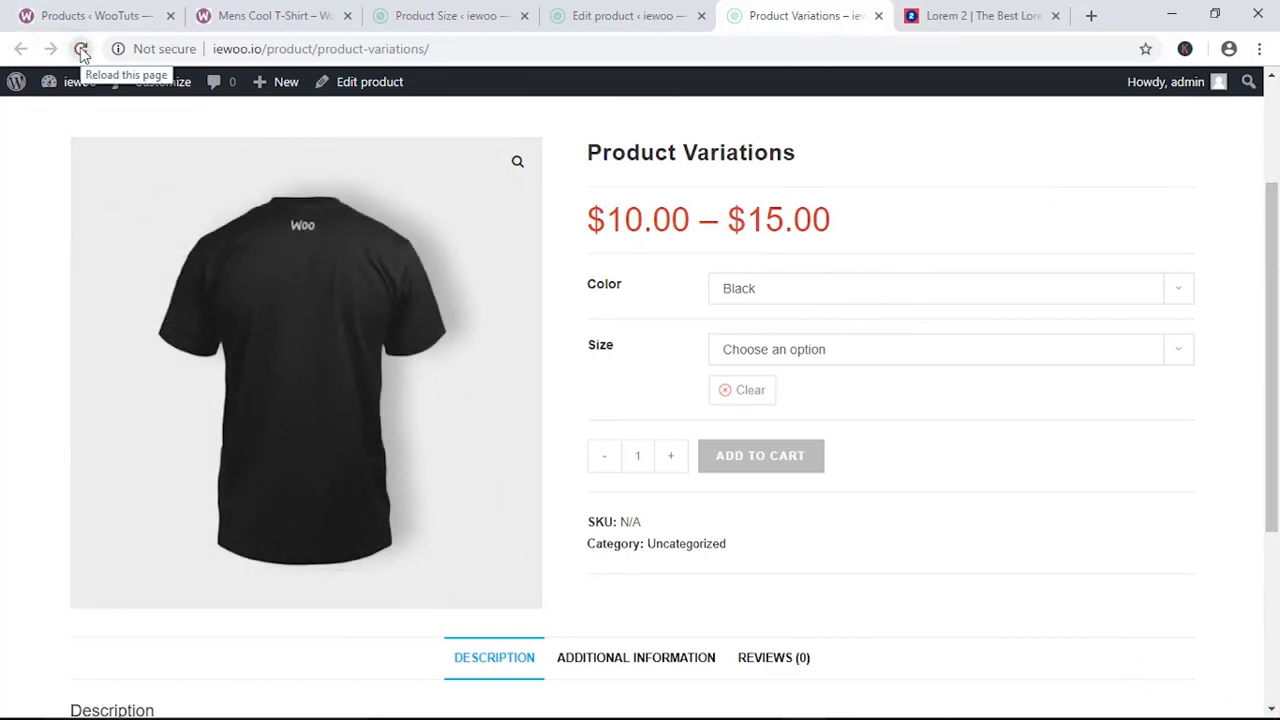
left_click(80, 47)
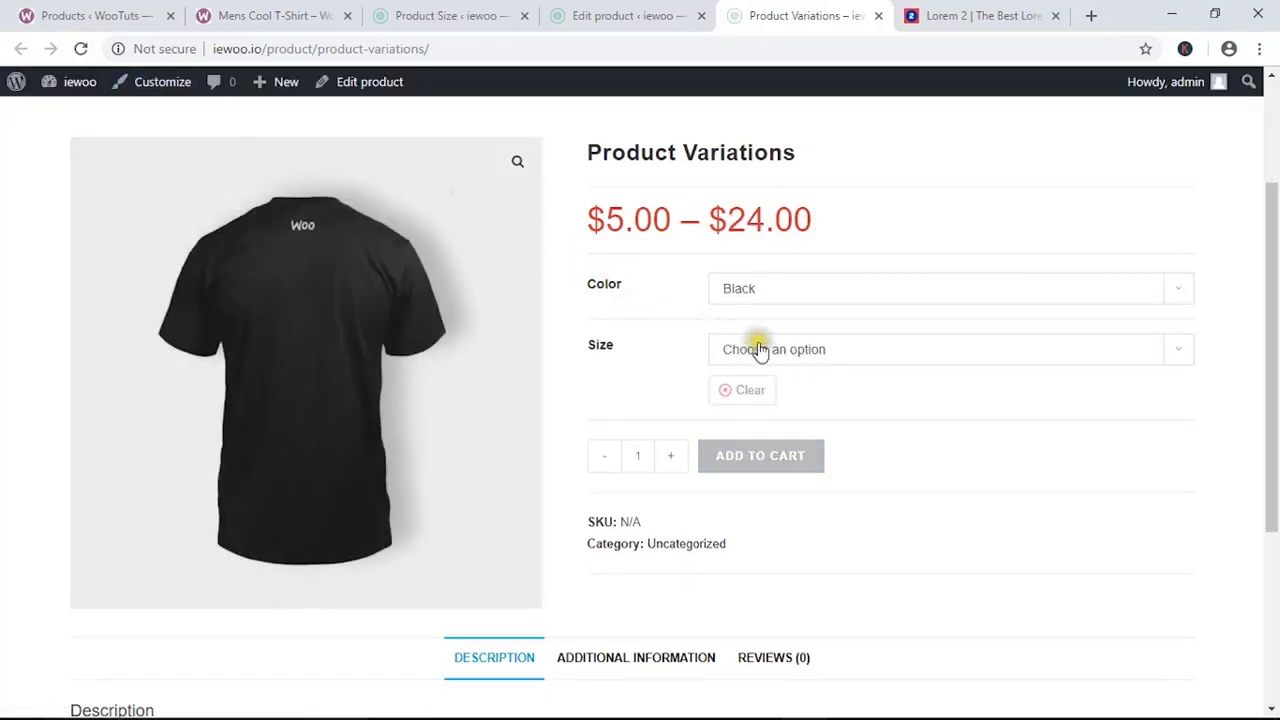
Select the Blue color with sizes L, M and S in turn to check each variation's image and price.
left_click(758, 349)
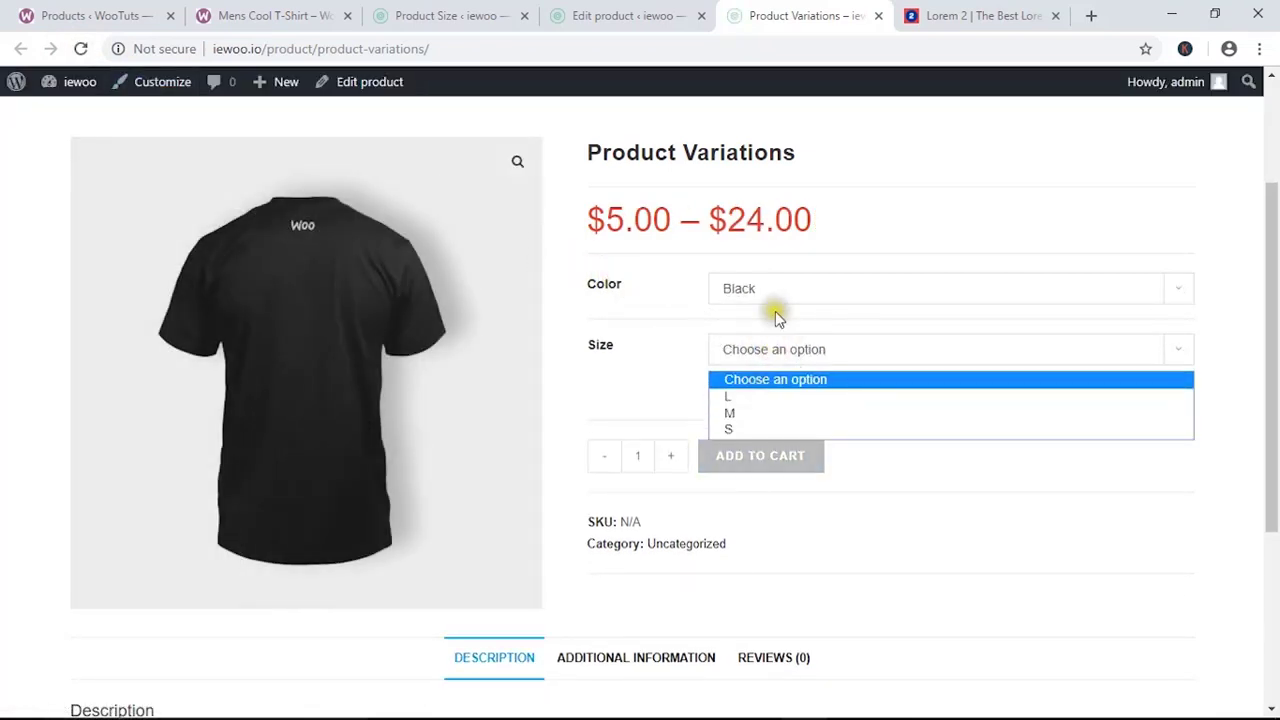
left_click(785, 292)
left_click(764, 356)
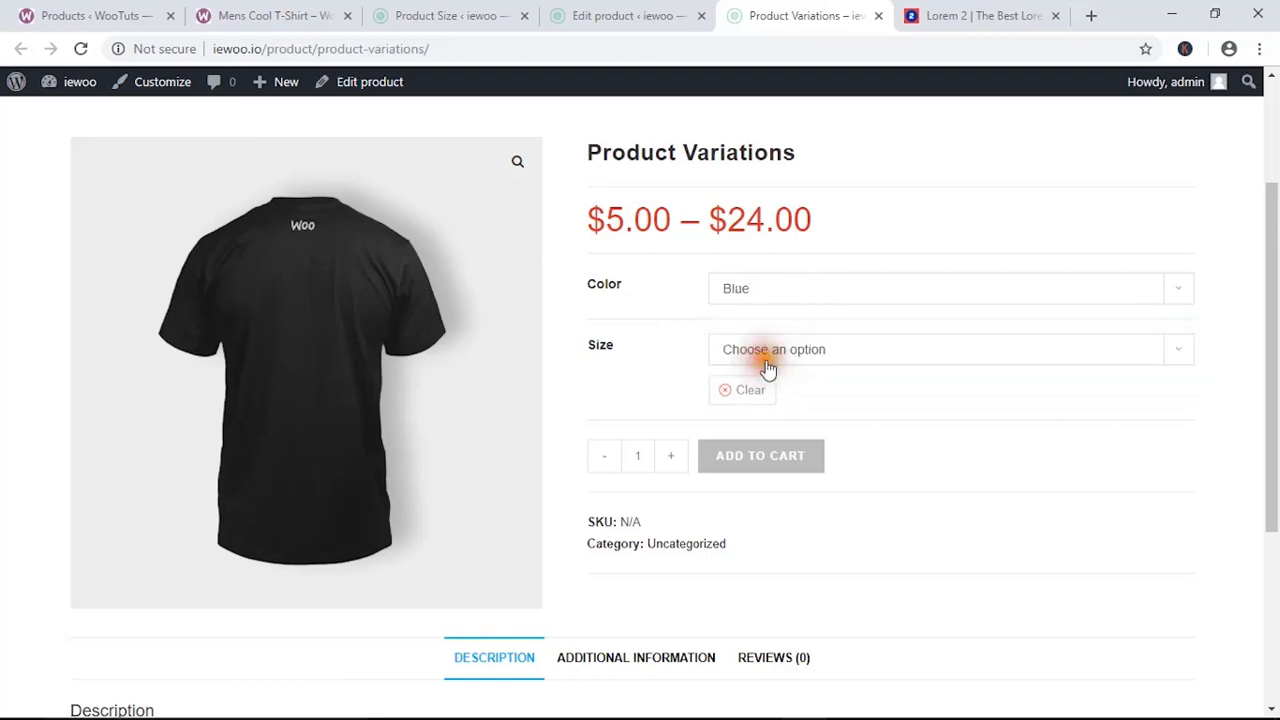
left_click(775, 350)
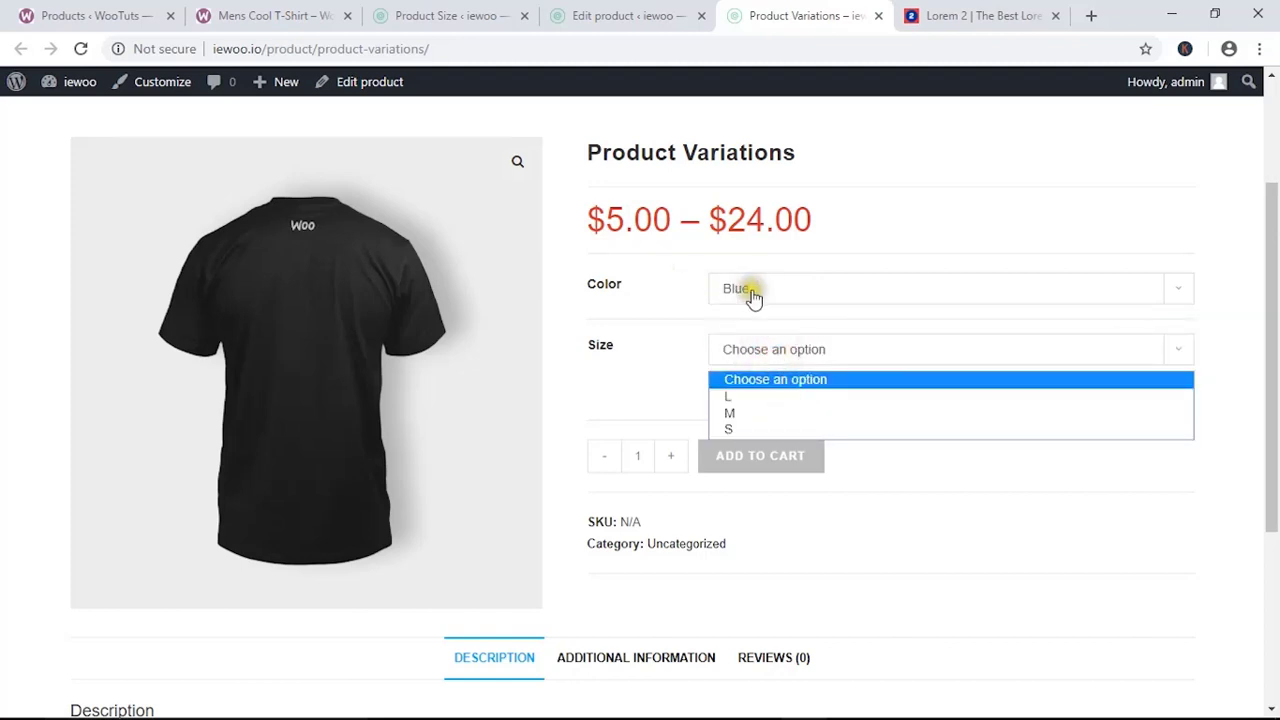
left_click(755, 397)
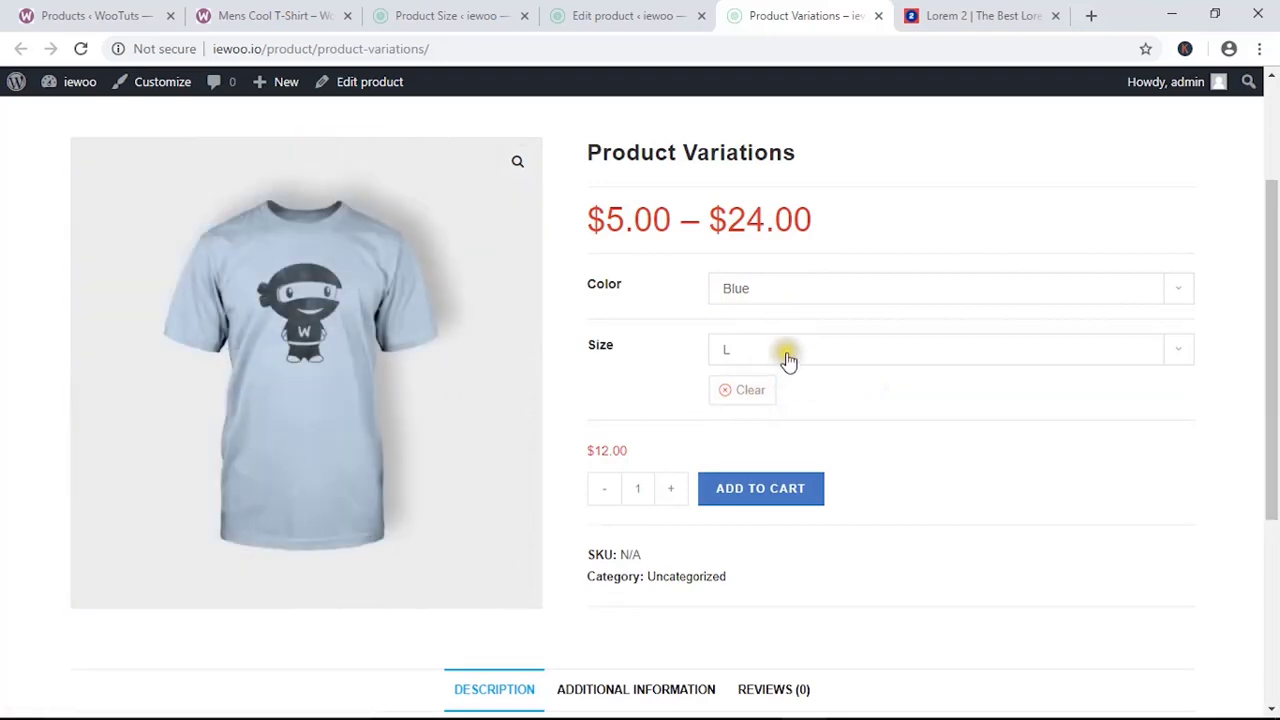
left_click(826, 358)
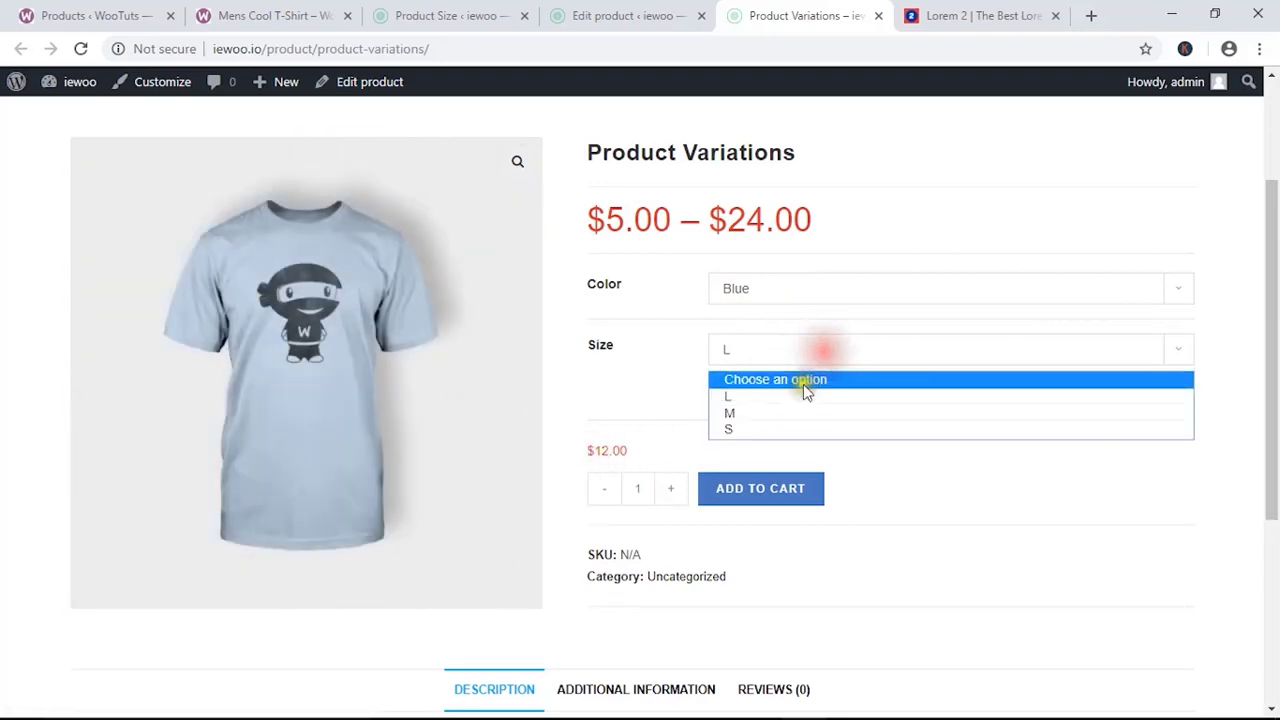
left_click(776, 414)
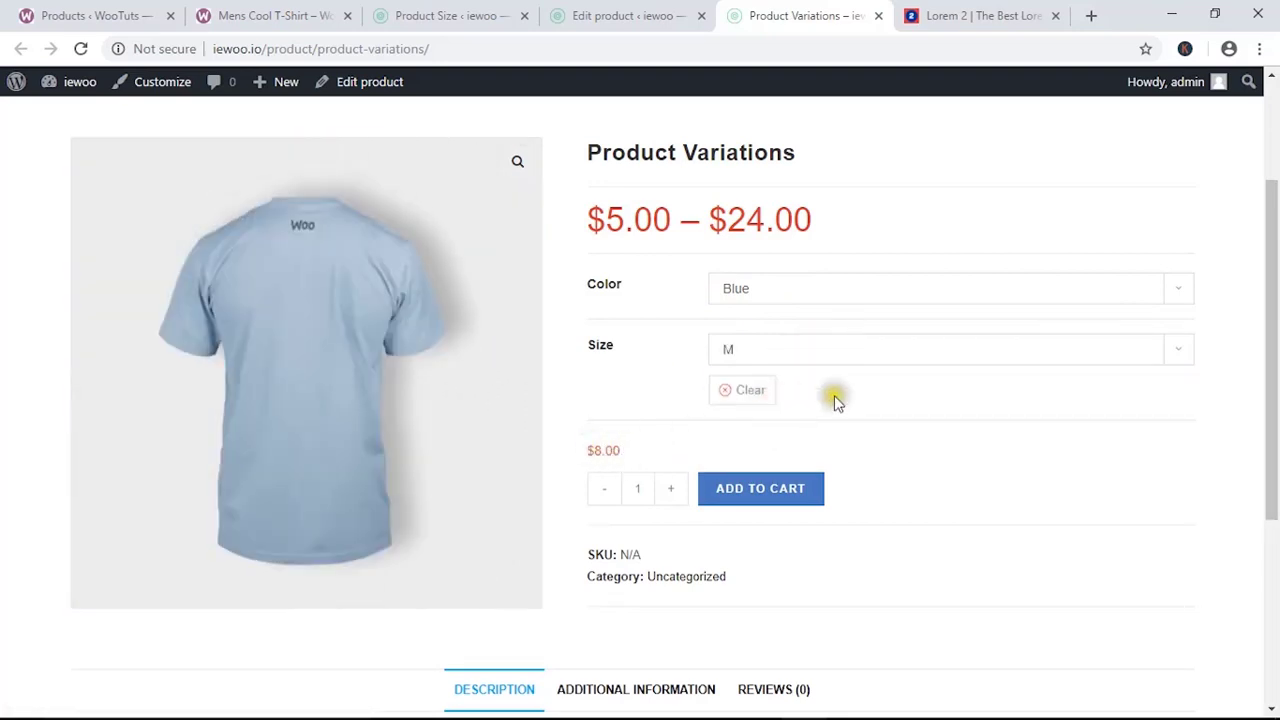
left_click(849, 367)
left_click(786, 426)
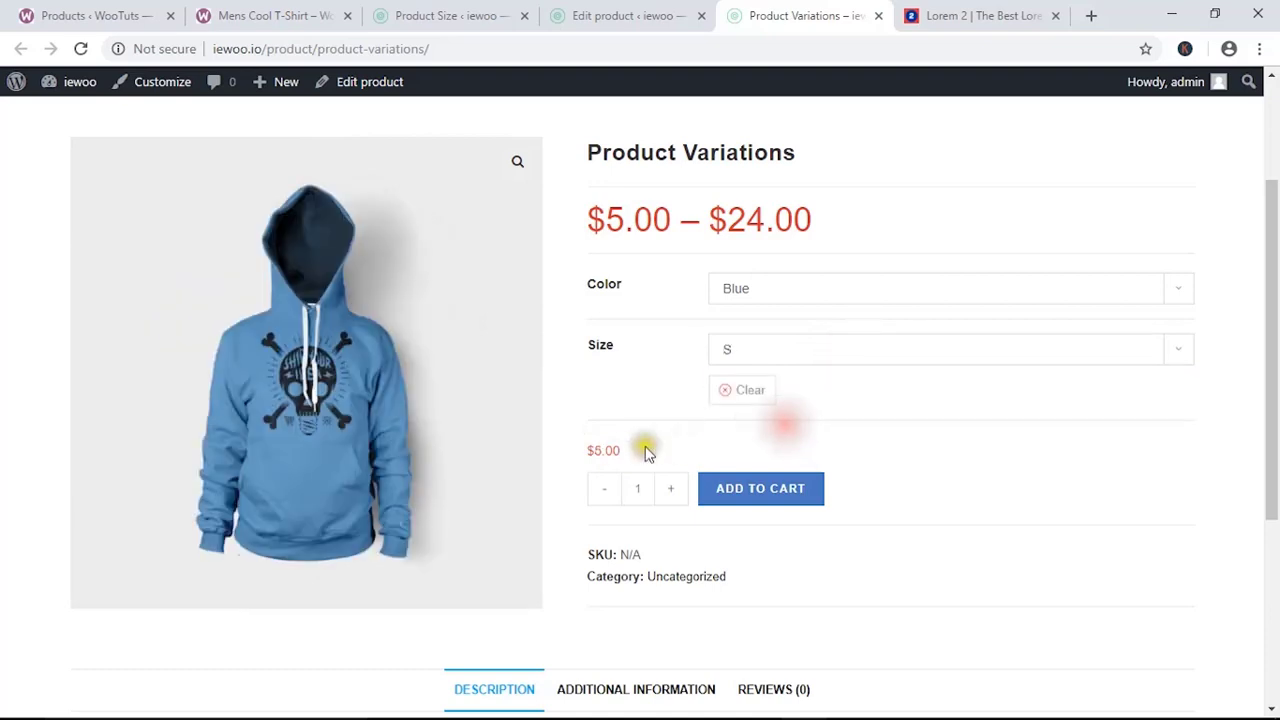
Switch the color to Green and check the variation image and price for sizes S, L and M, ending on S.
left_click(803, 292)
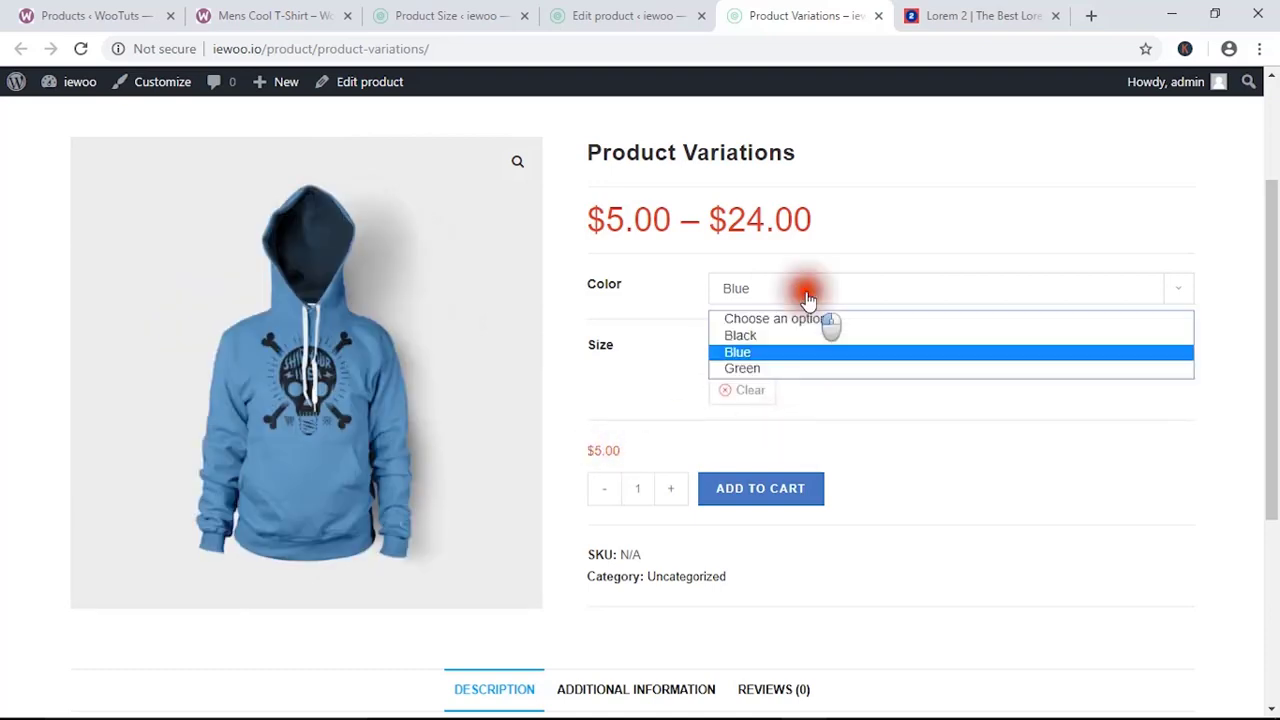
left_click(775, 370)
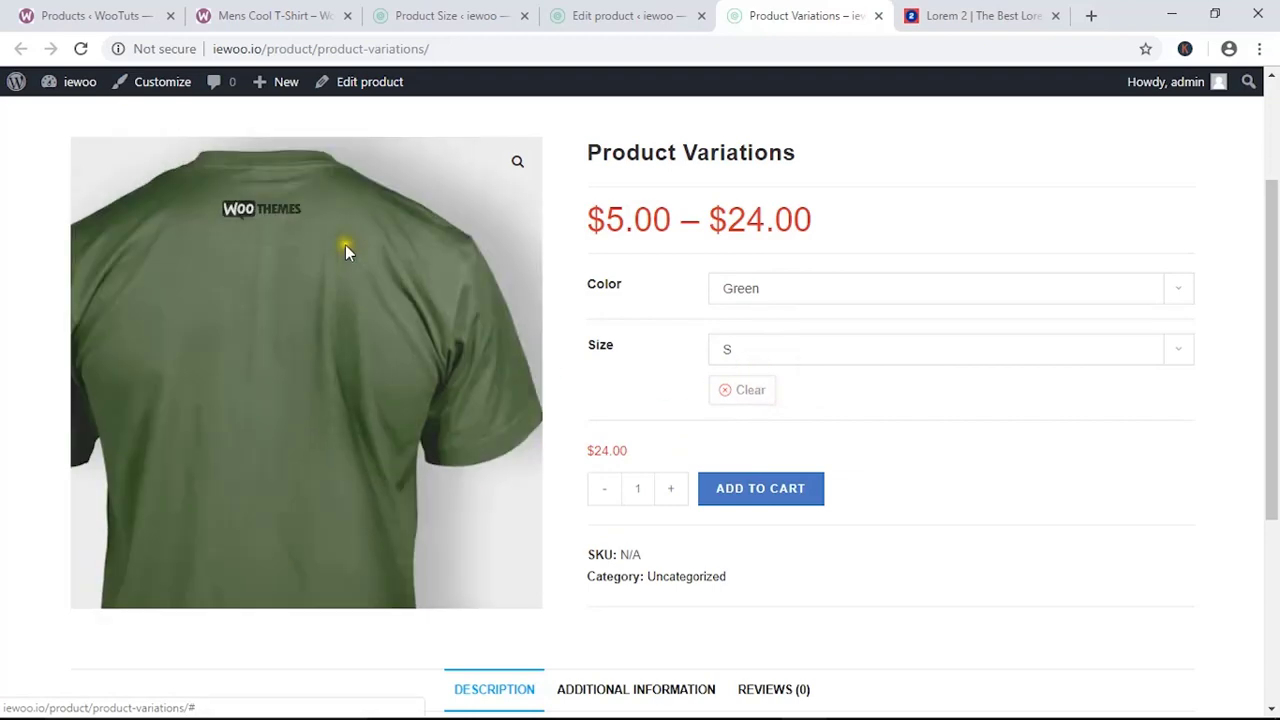
left_click(808, 350)
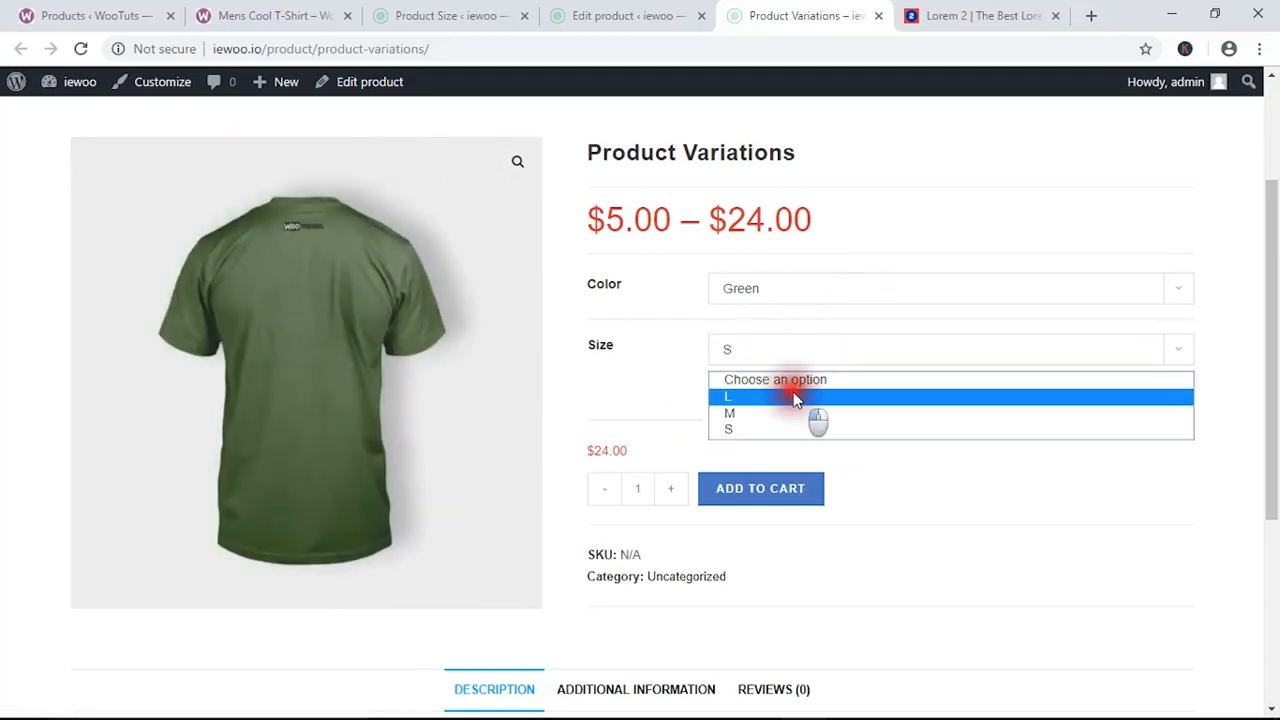
left_click(800, 397)
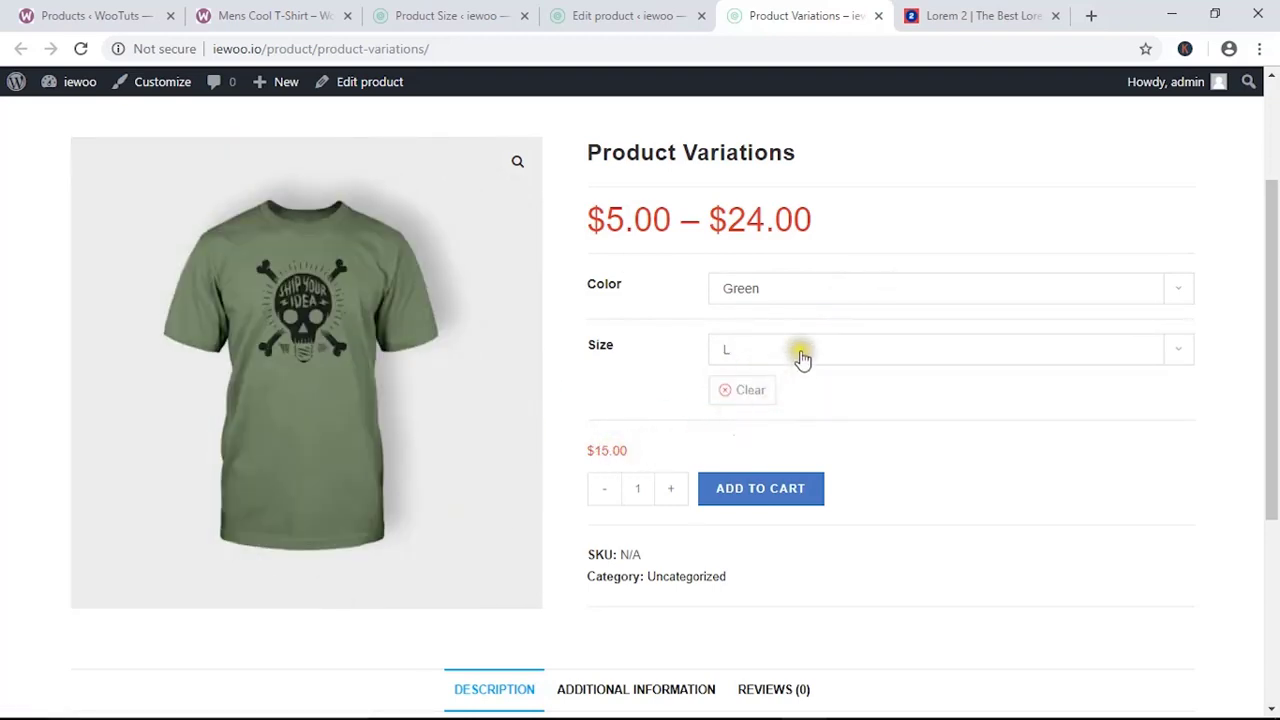
left_click(803, 352)
left_click(768, 410)
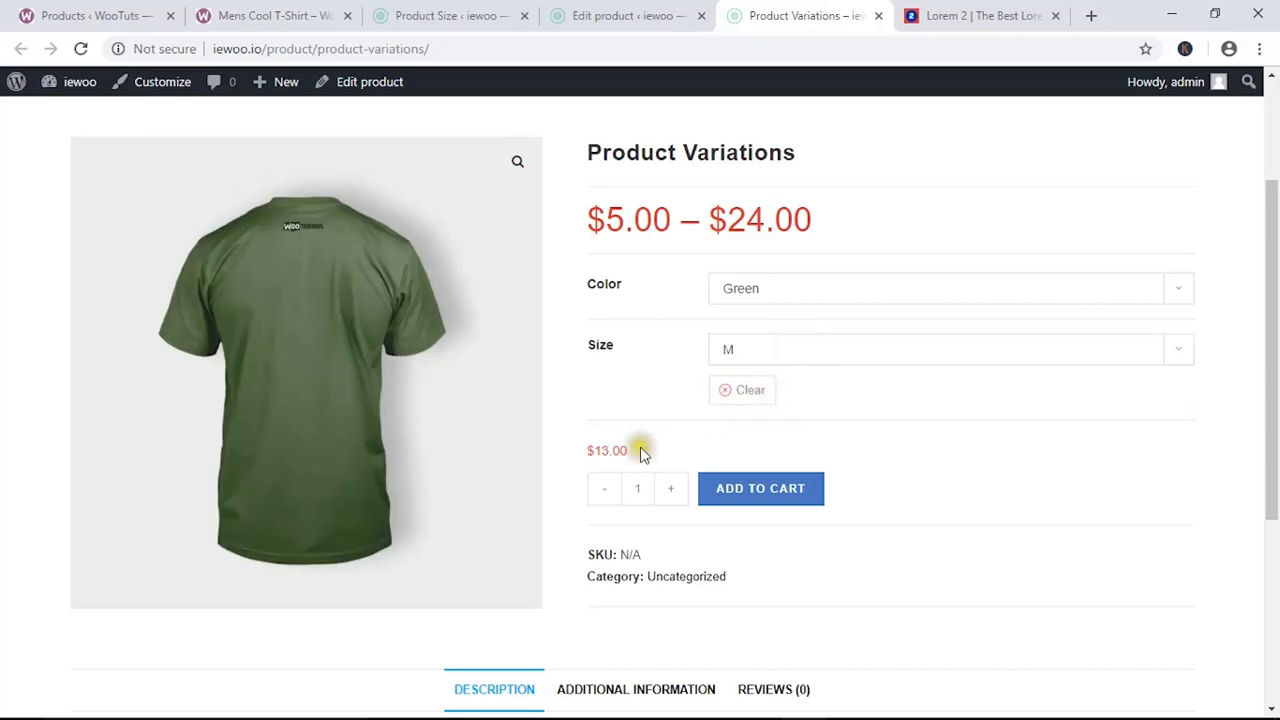
left_click(808, 350)
left_click(768, 430)
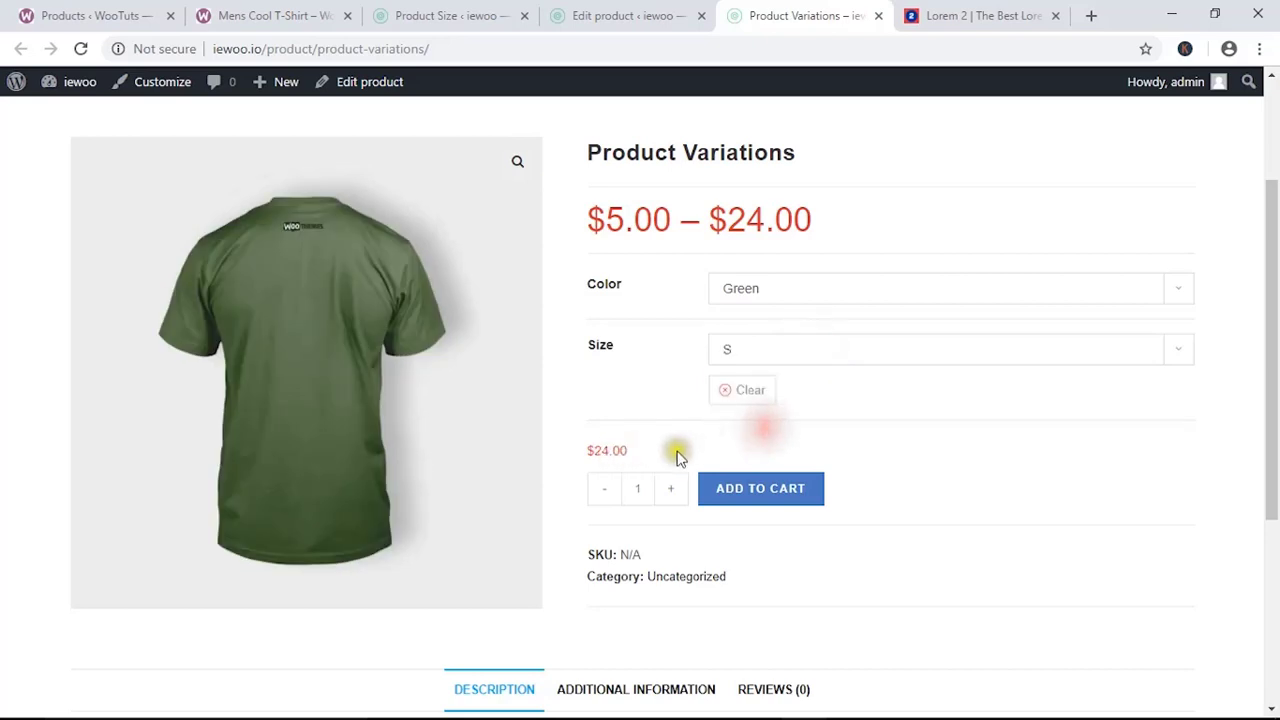